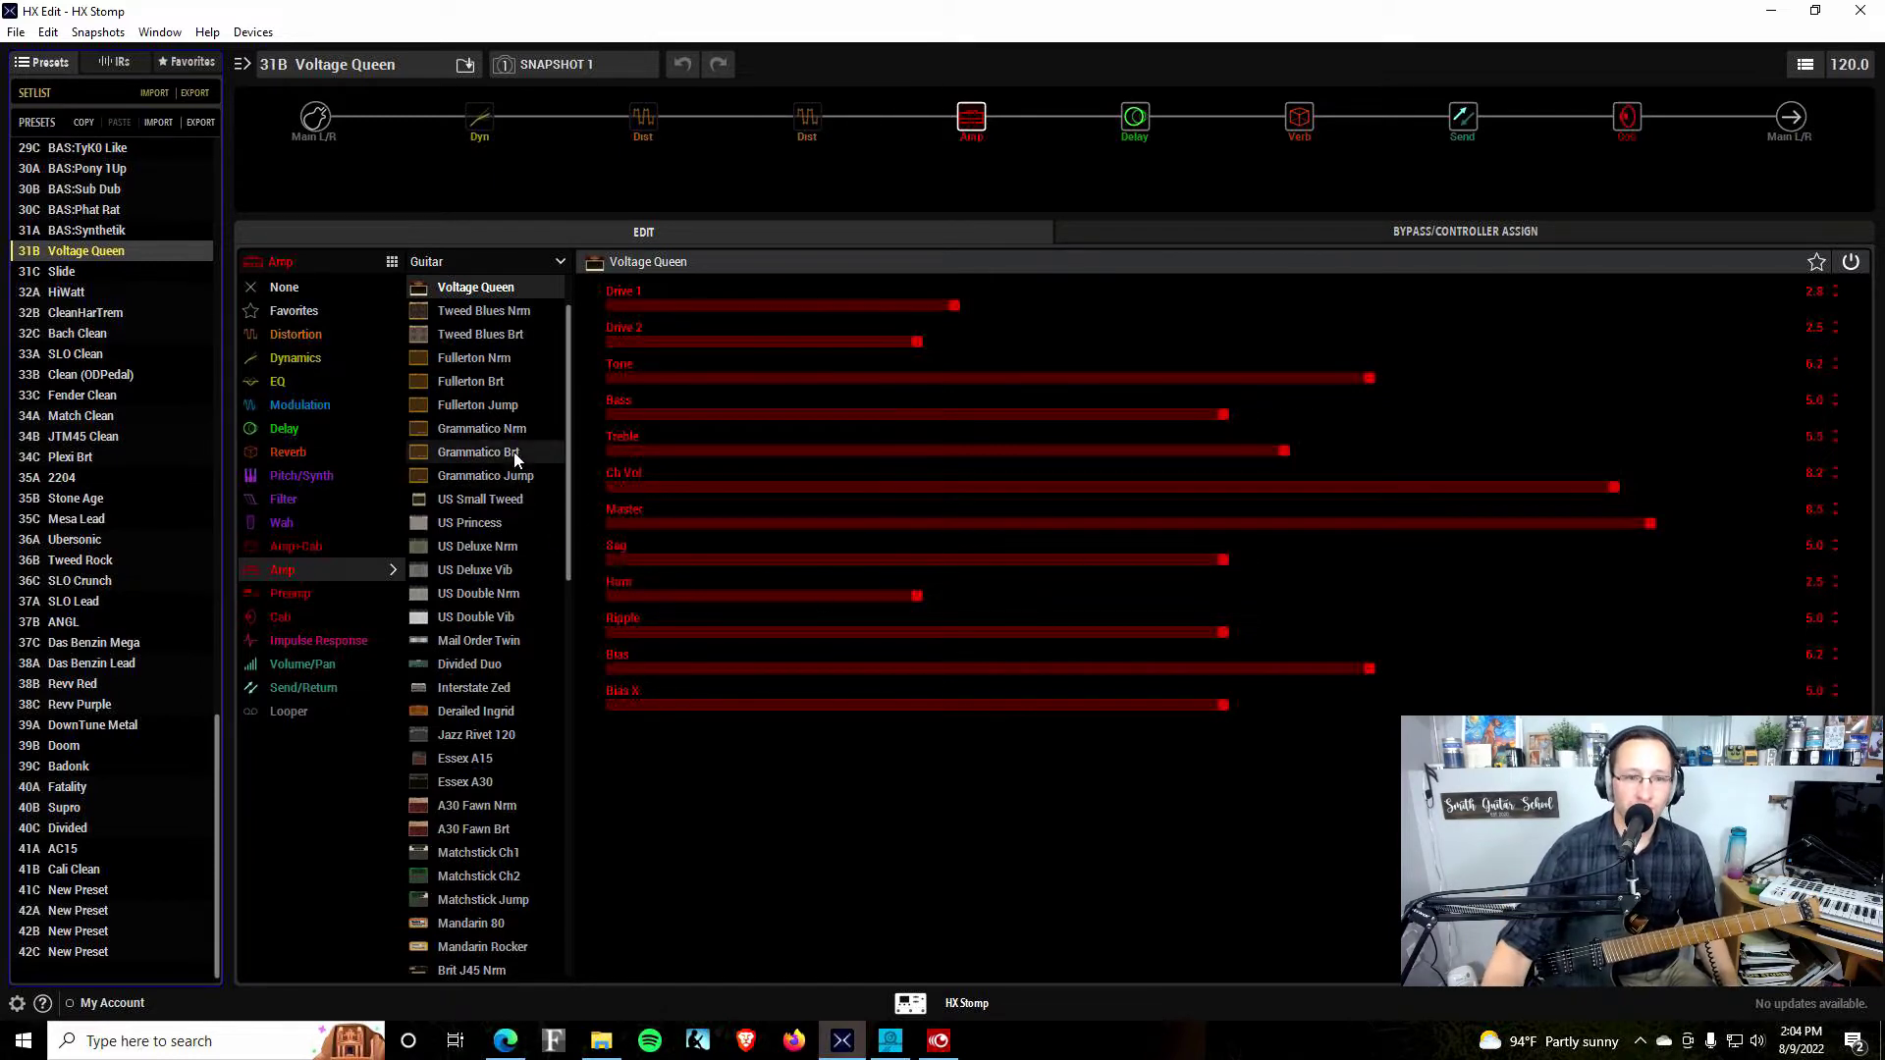
pyautogui.scroll(3, 514, 448)
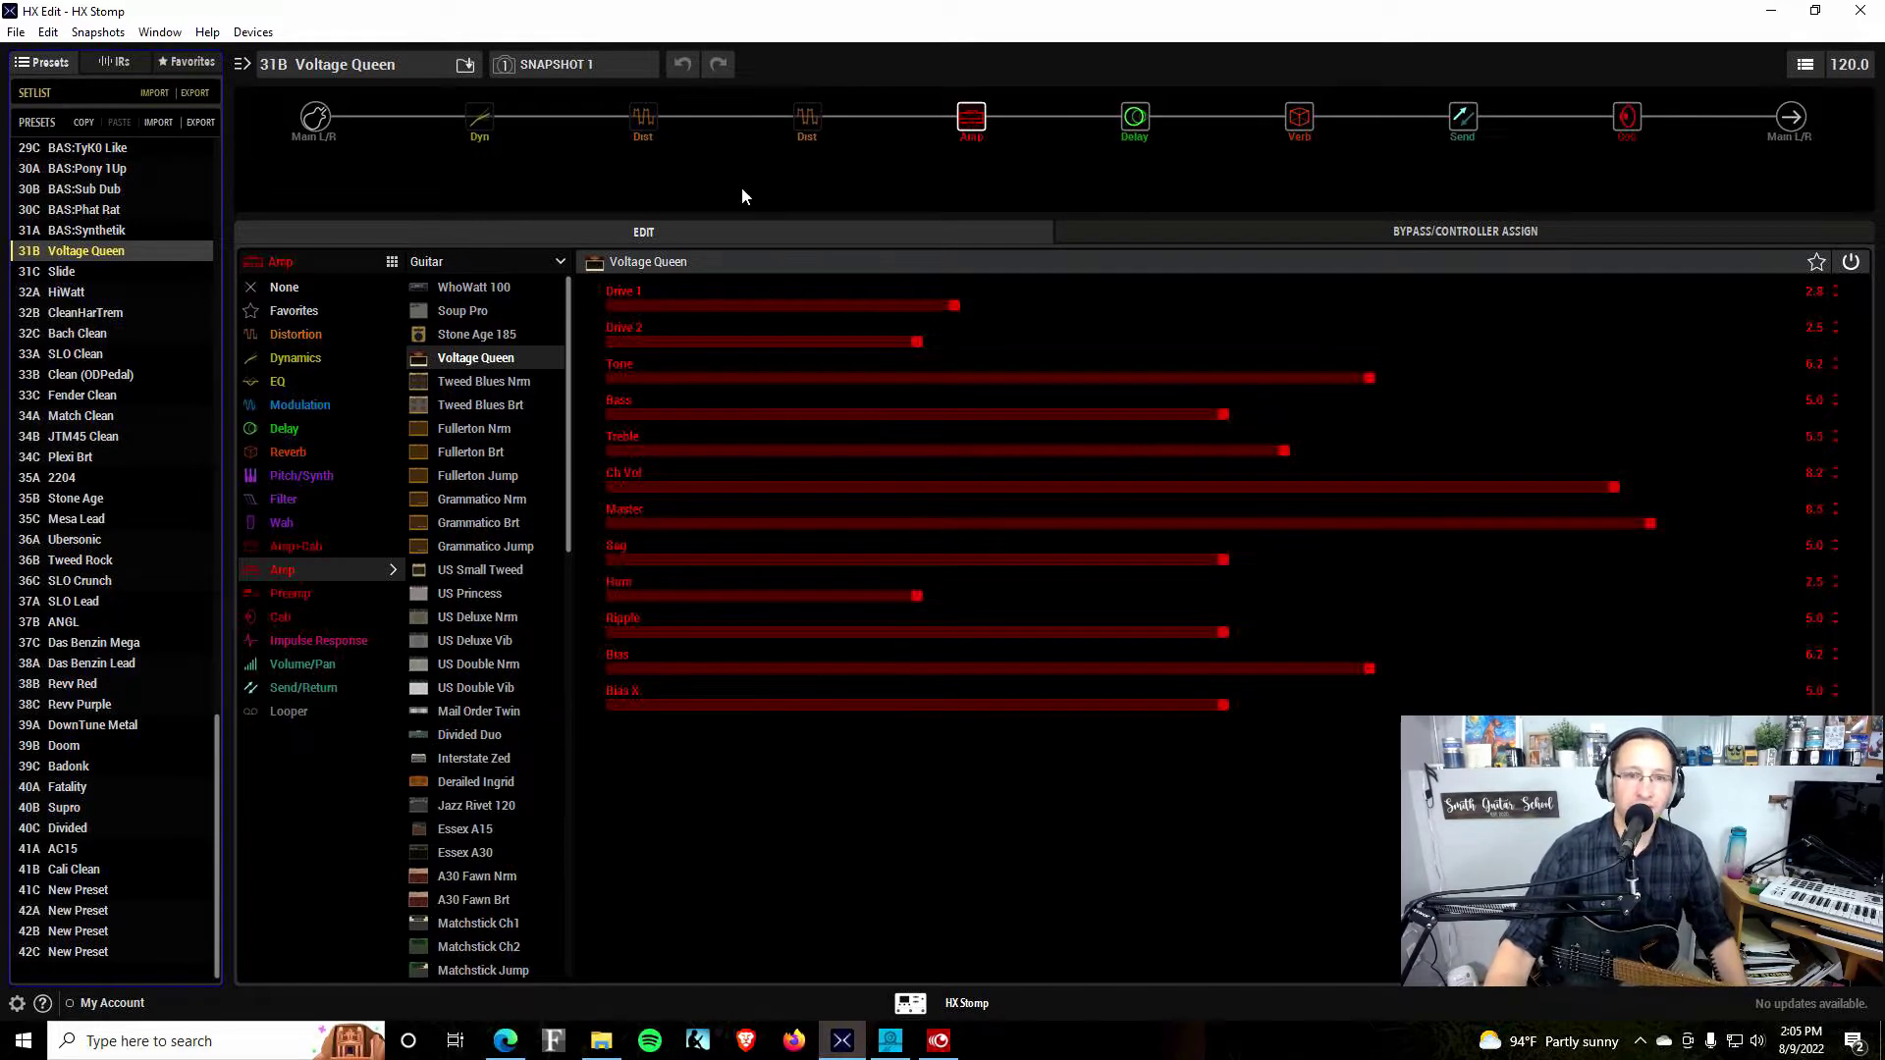
# Inspect the Input, Deluxe Comp, Kinky Boost, Bighorn Fuzz and Voltage Queen amp blocks
pyautogui.click(310, 120)
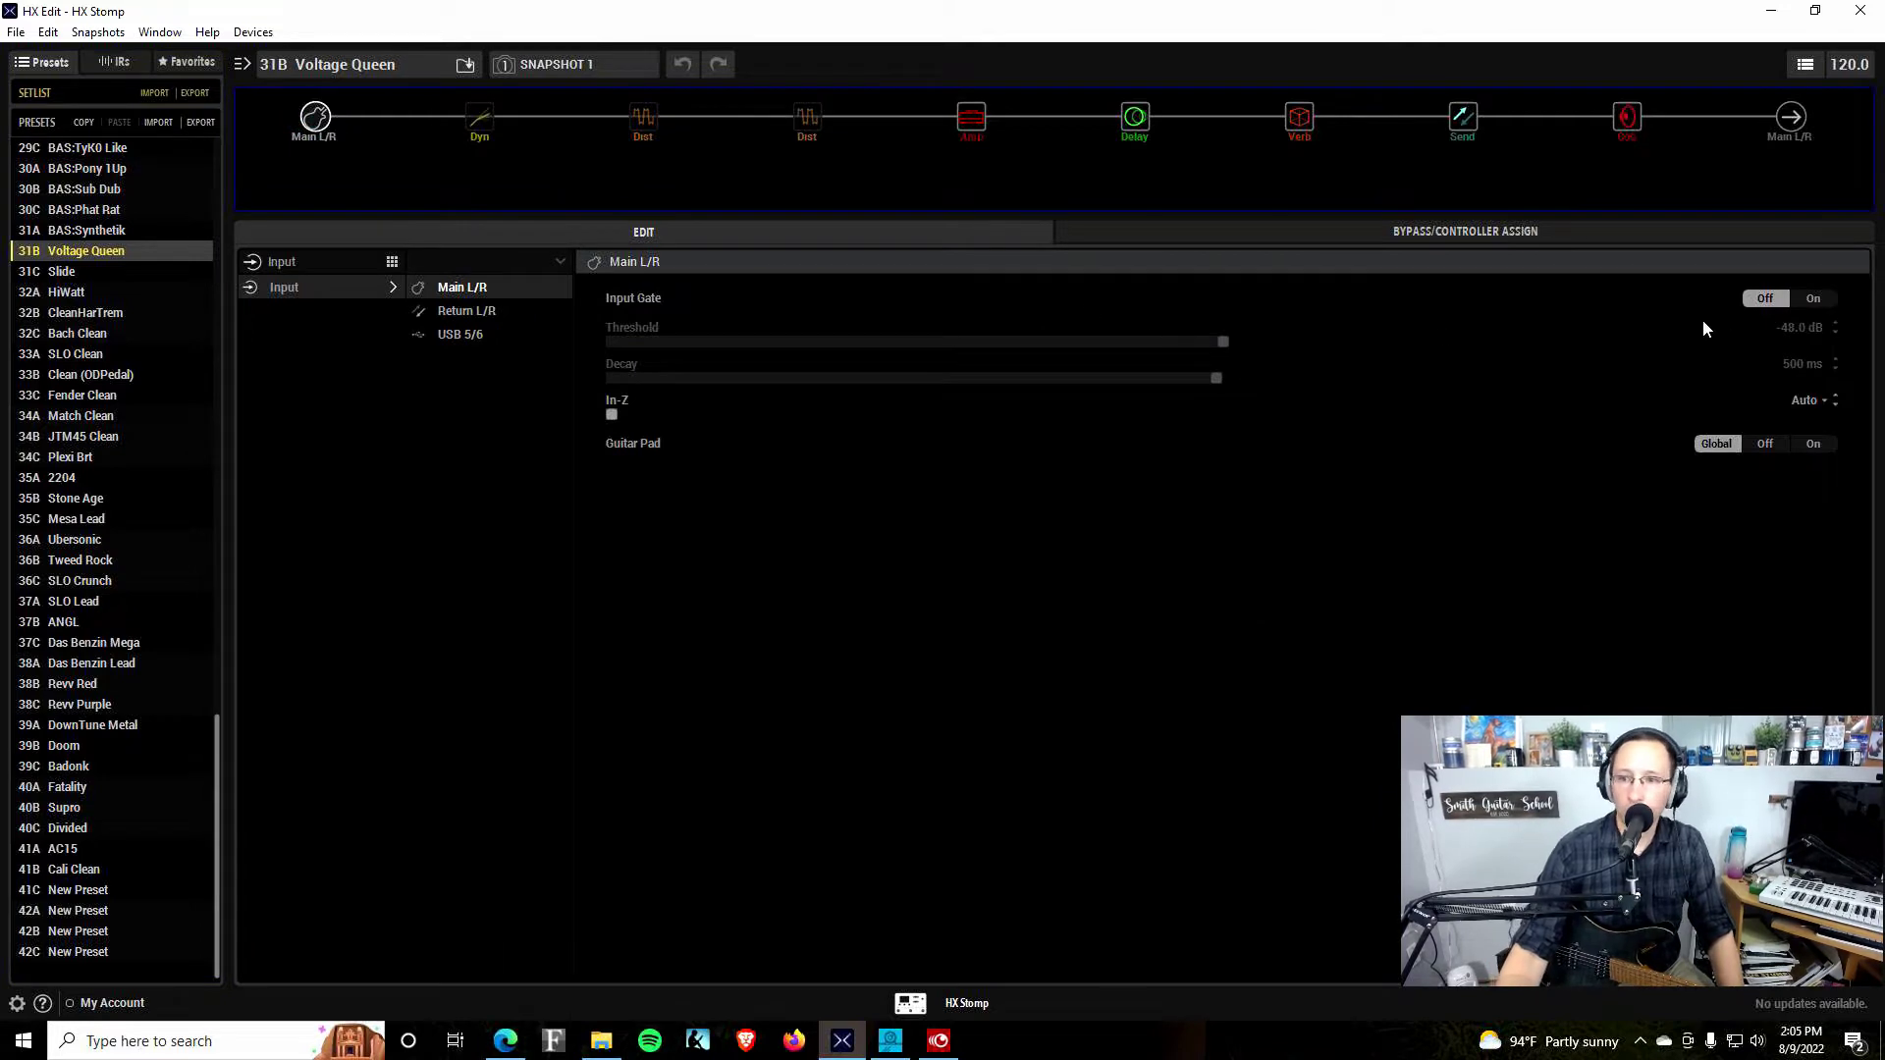
pyautogui.moveTo(481, 125)
pyautogui.click(479, 119)
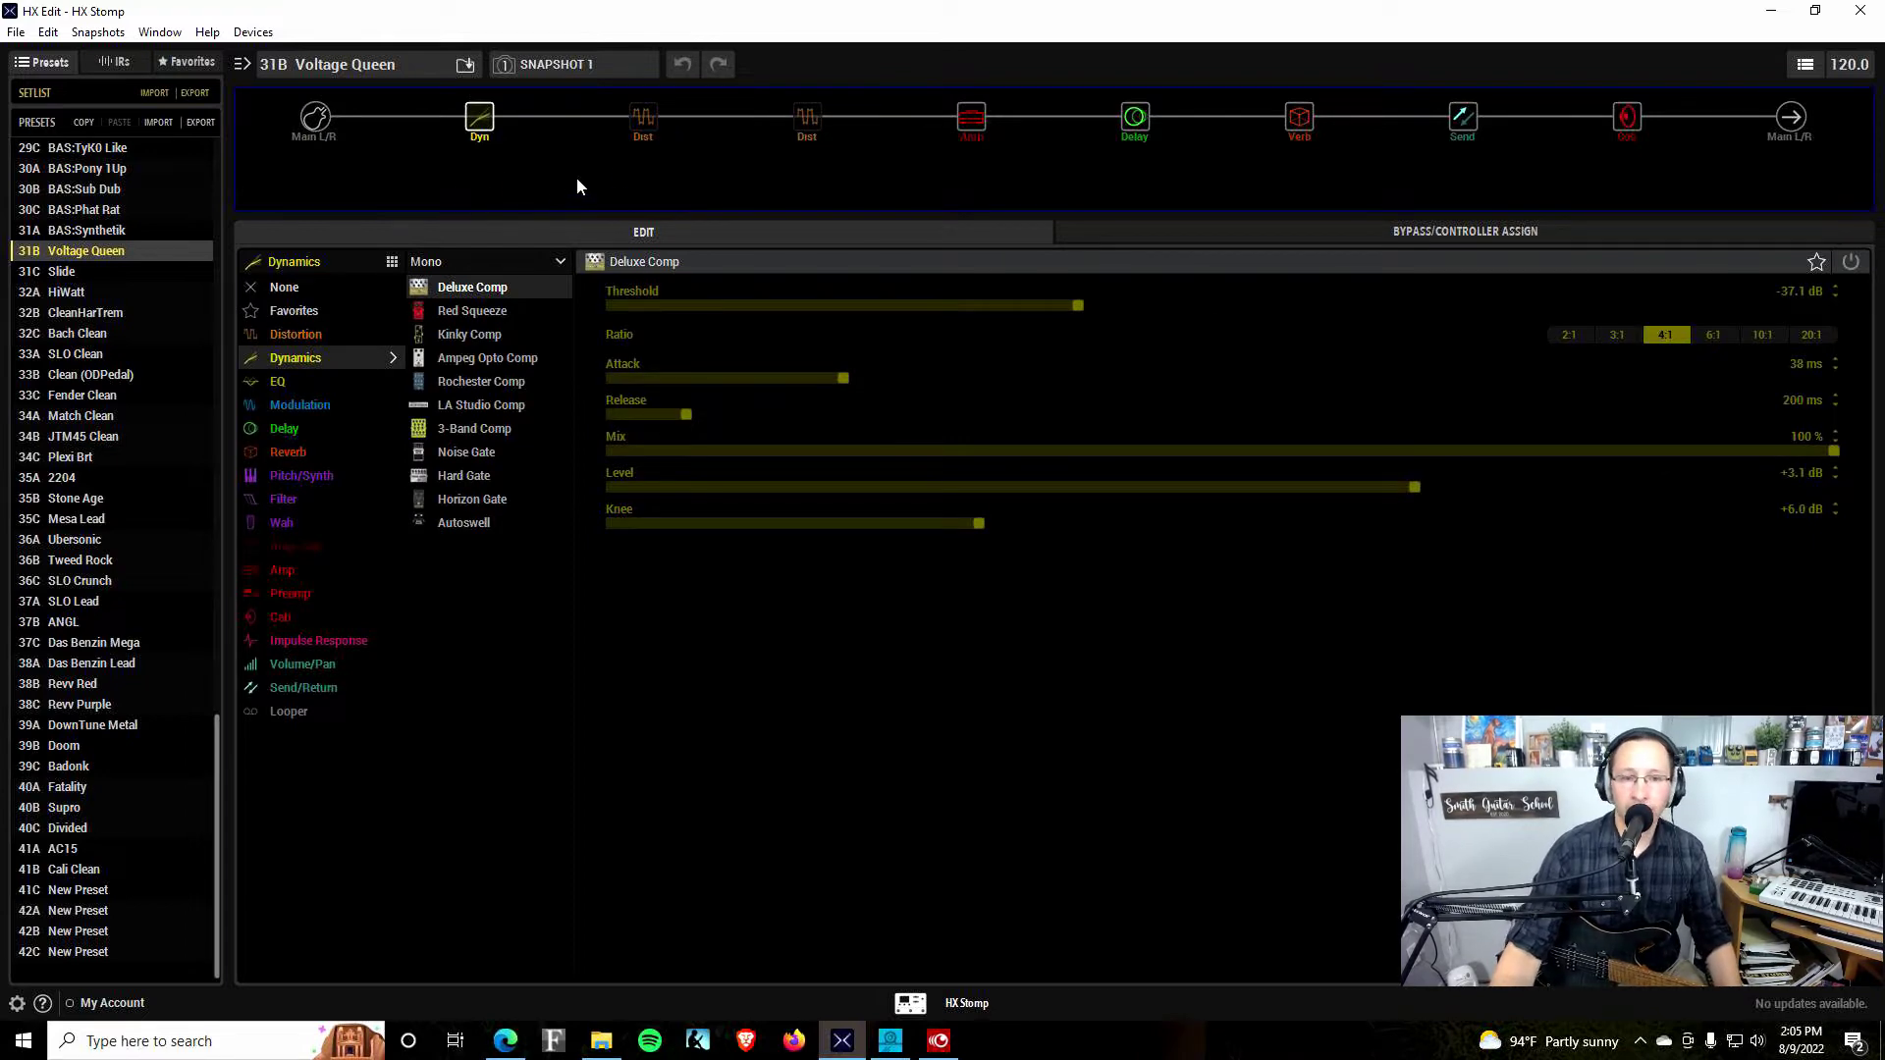
pyautogui.click(631, 120)
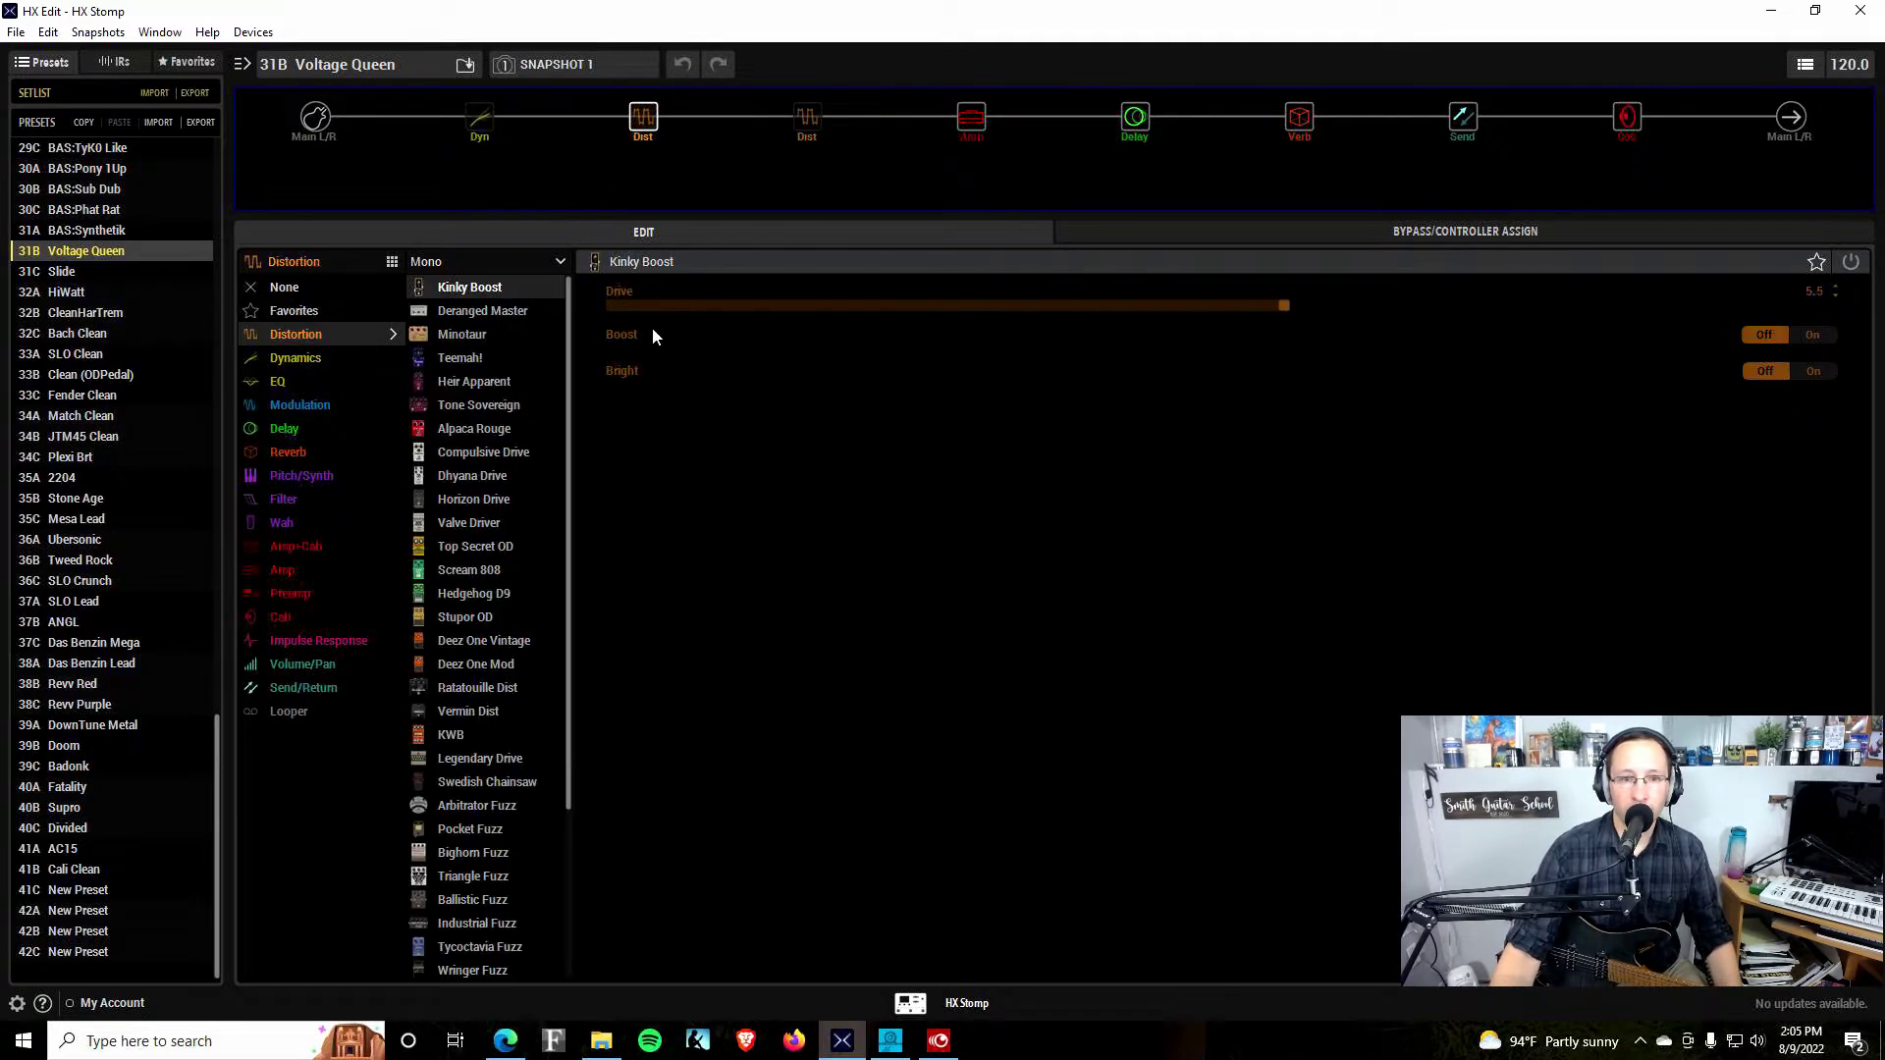
pyautogui.click(807, 120)
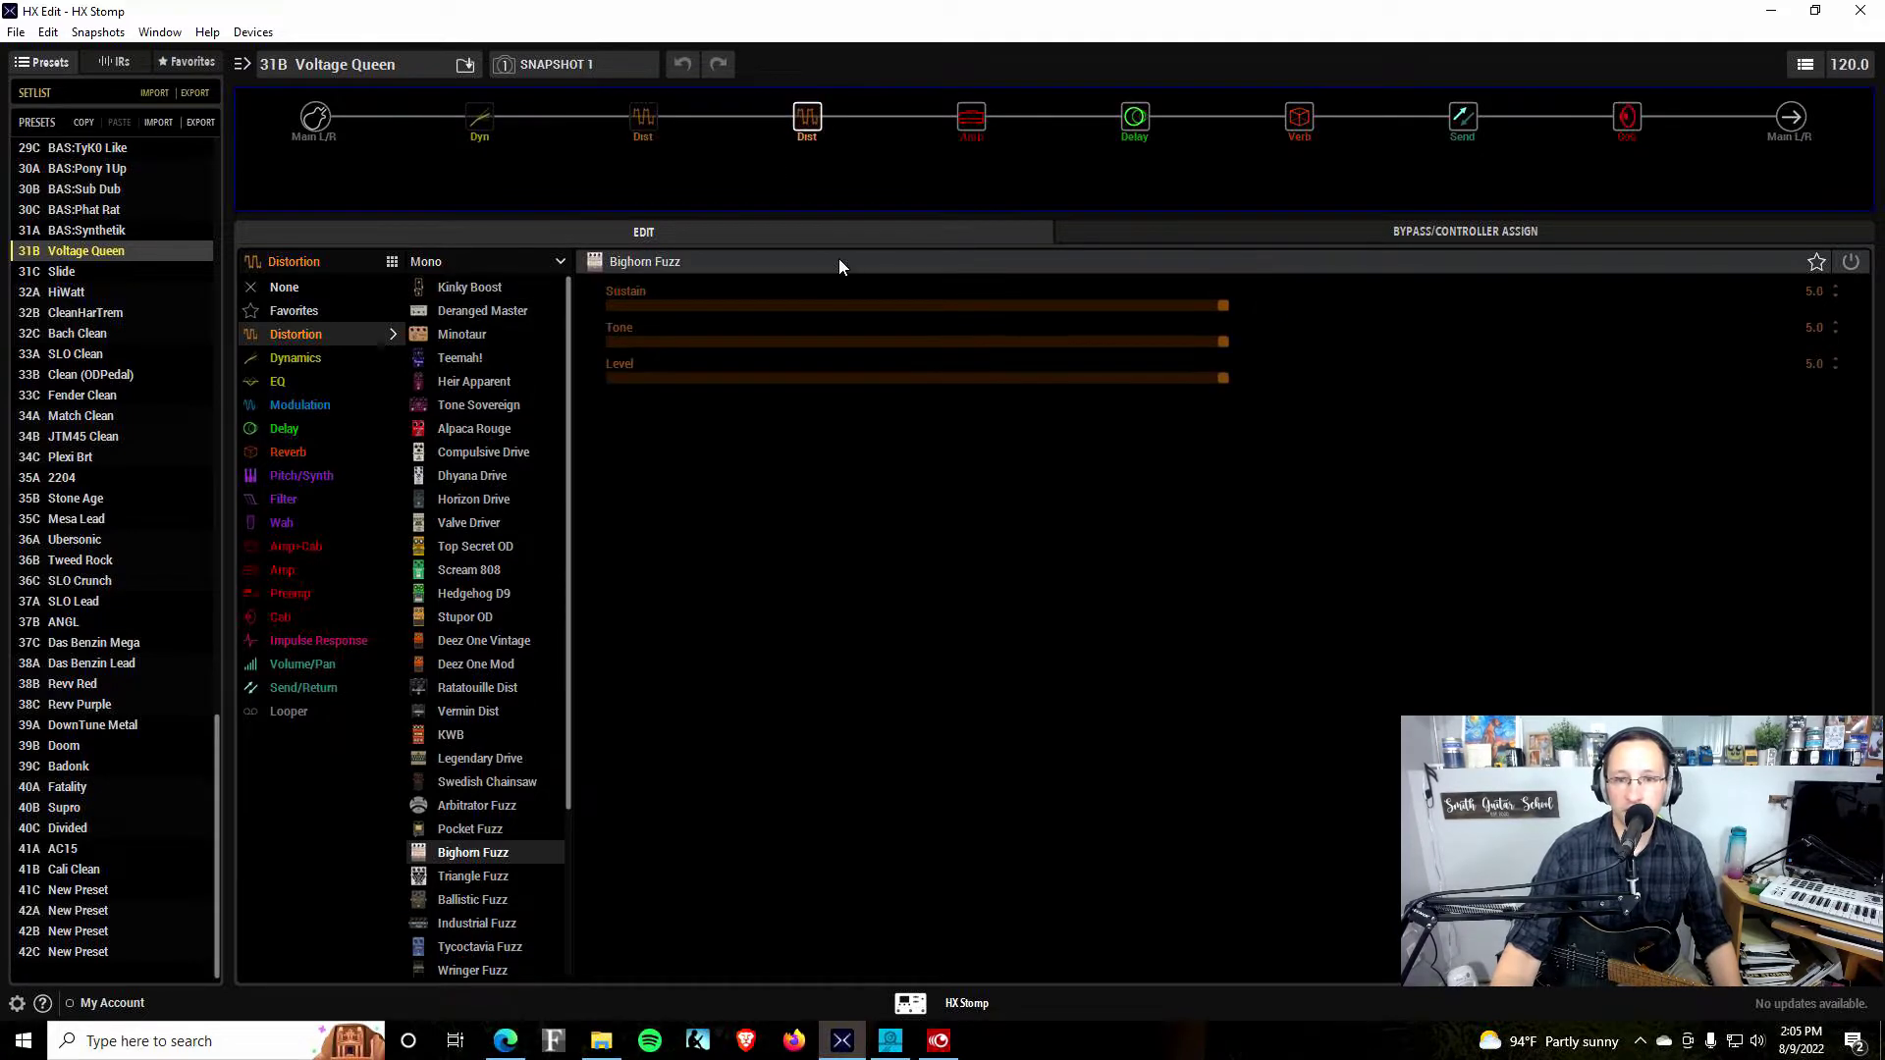
pyautogui.click(966, 119)
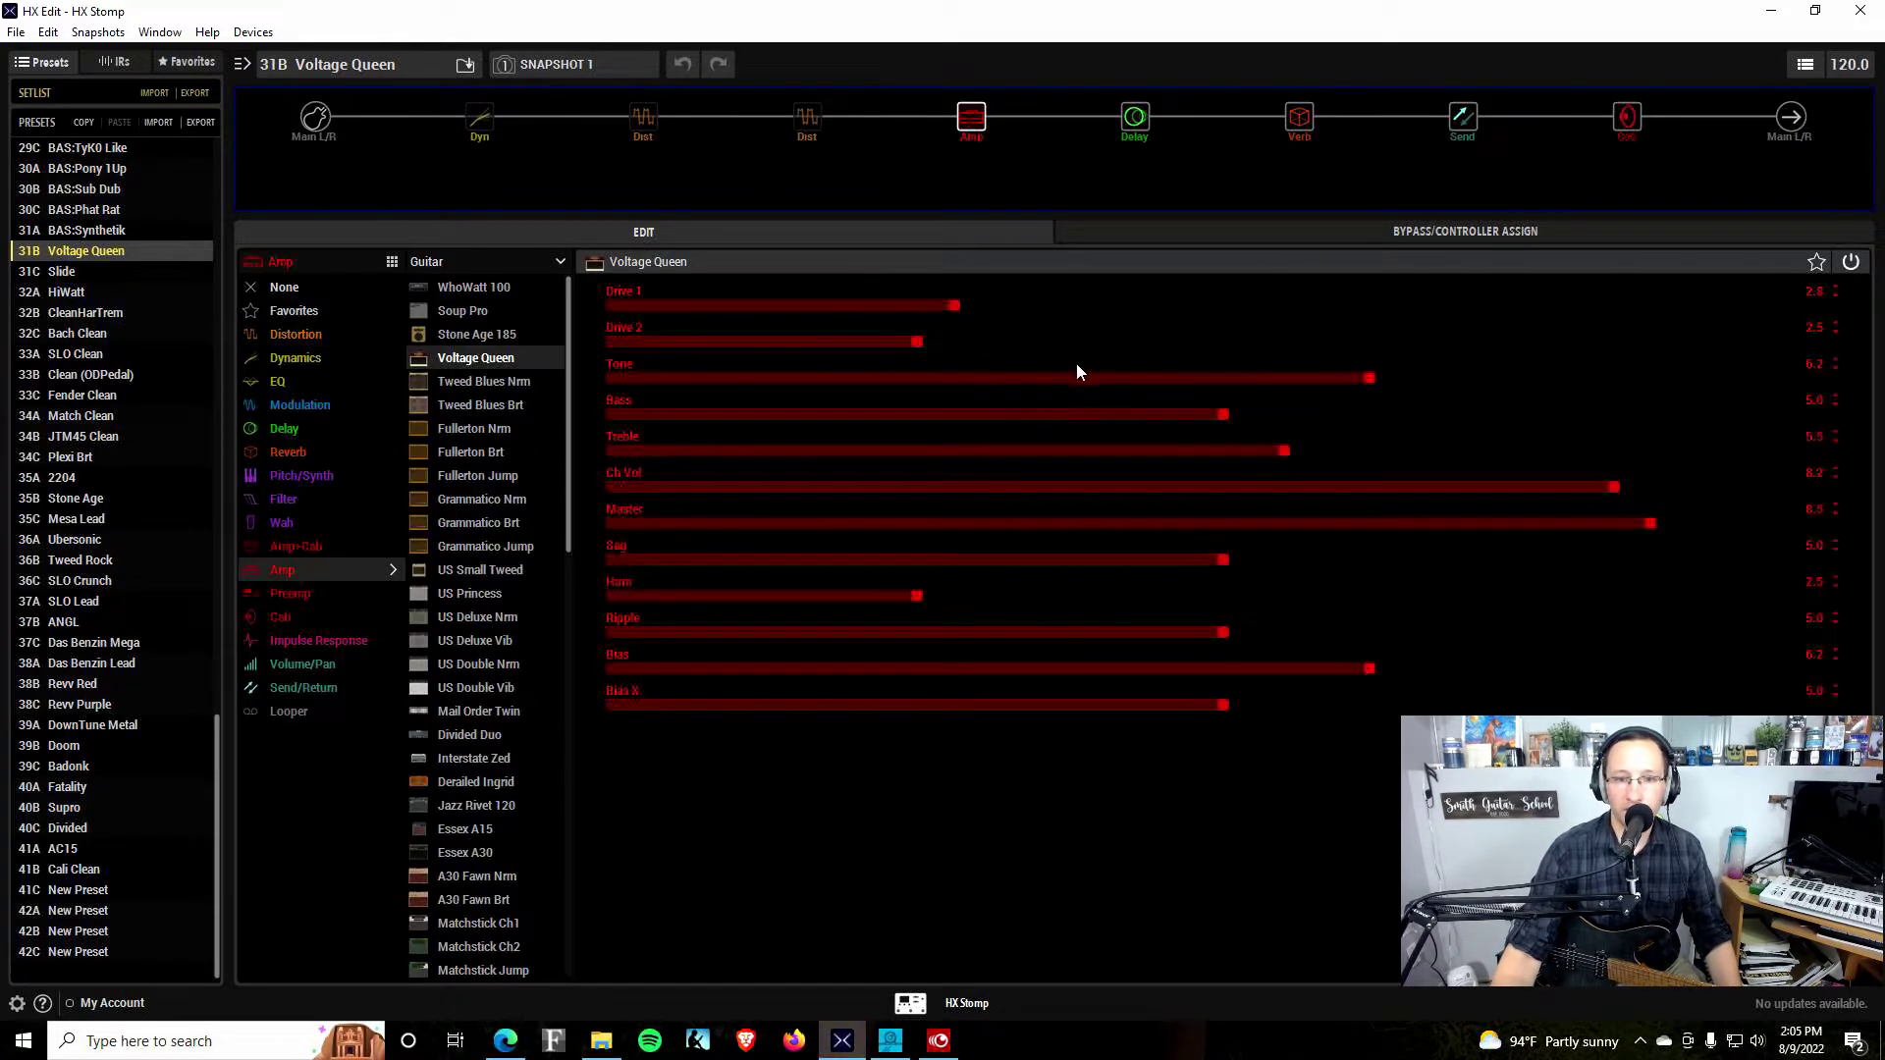
# Inspect the Bucket Brigade delay, Chamber reverb, 1x12 US Deluxe cab and Send L blocks
pyautogui.click(1139, 128)
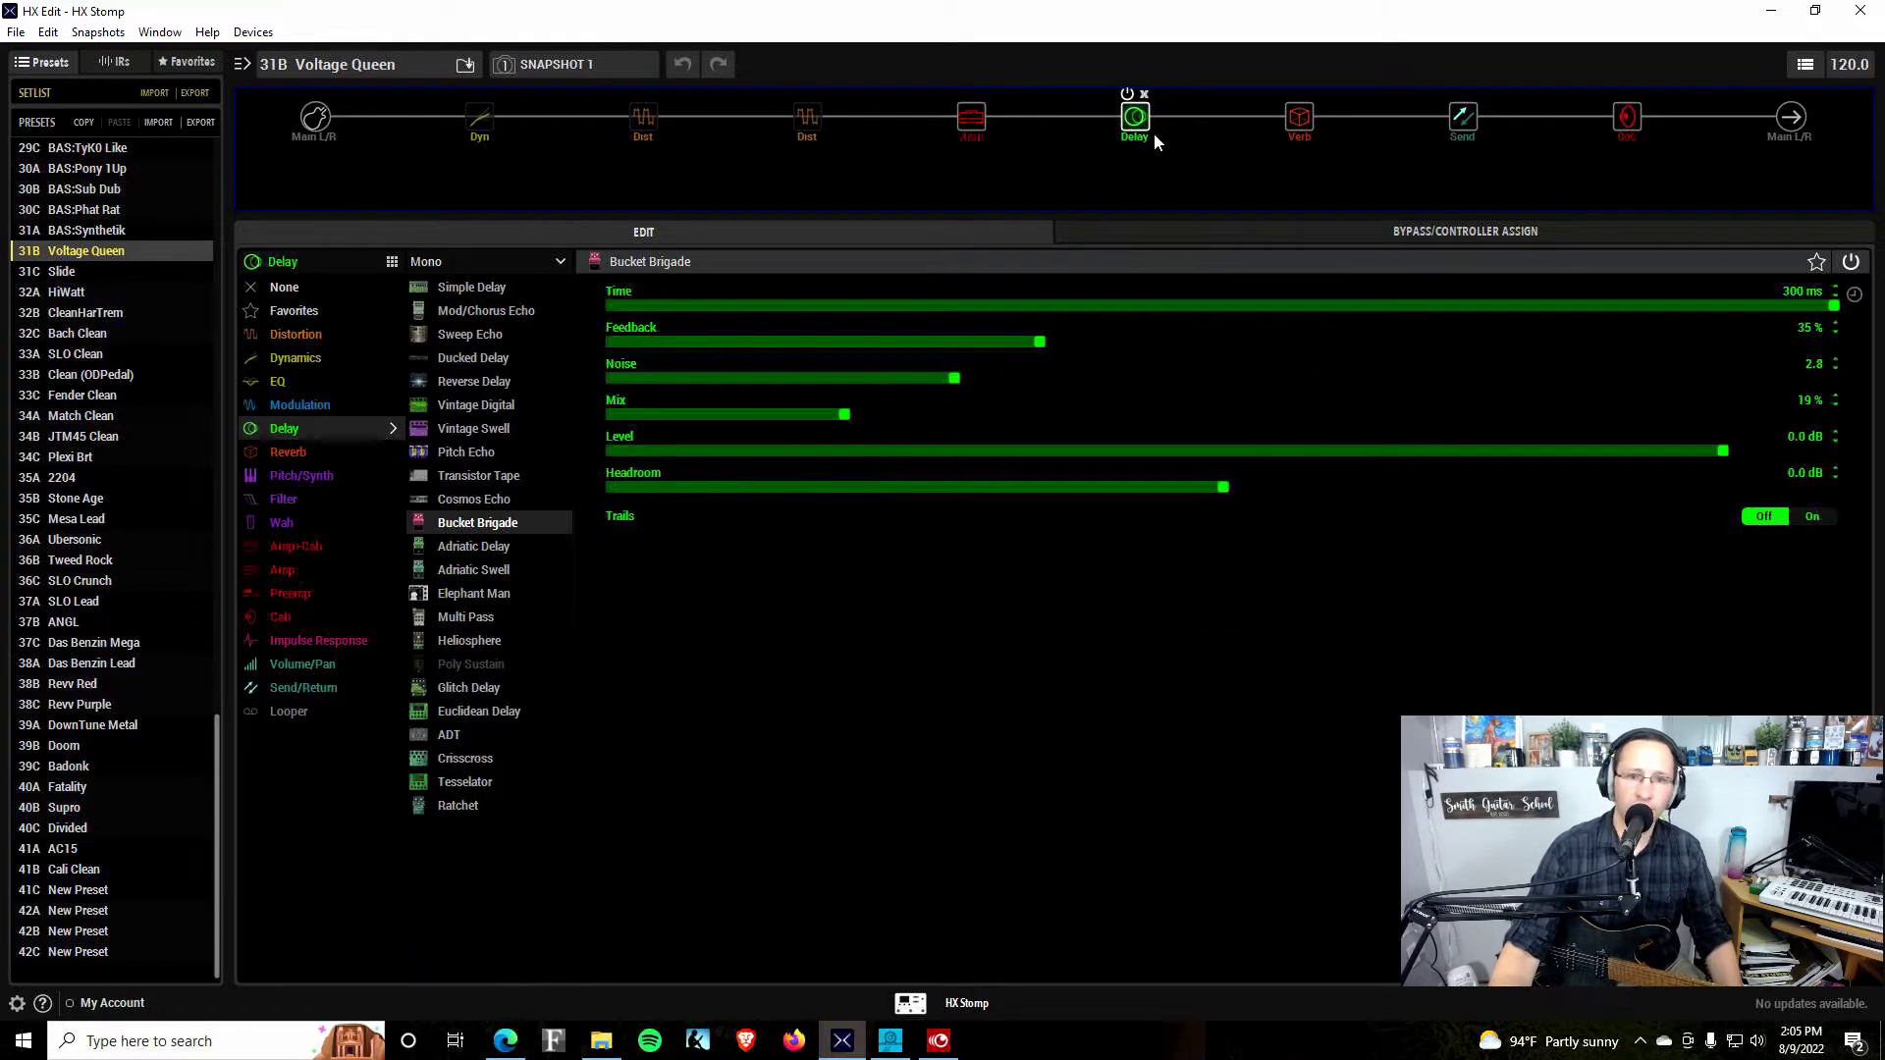
pyautogui.click(1303, 122)
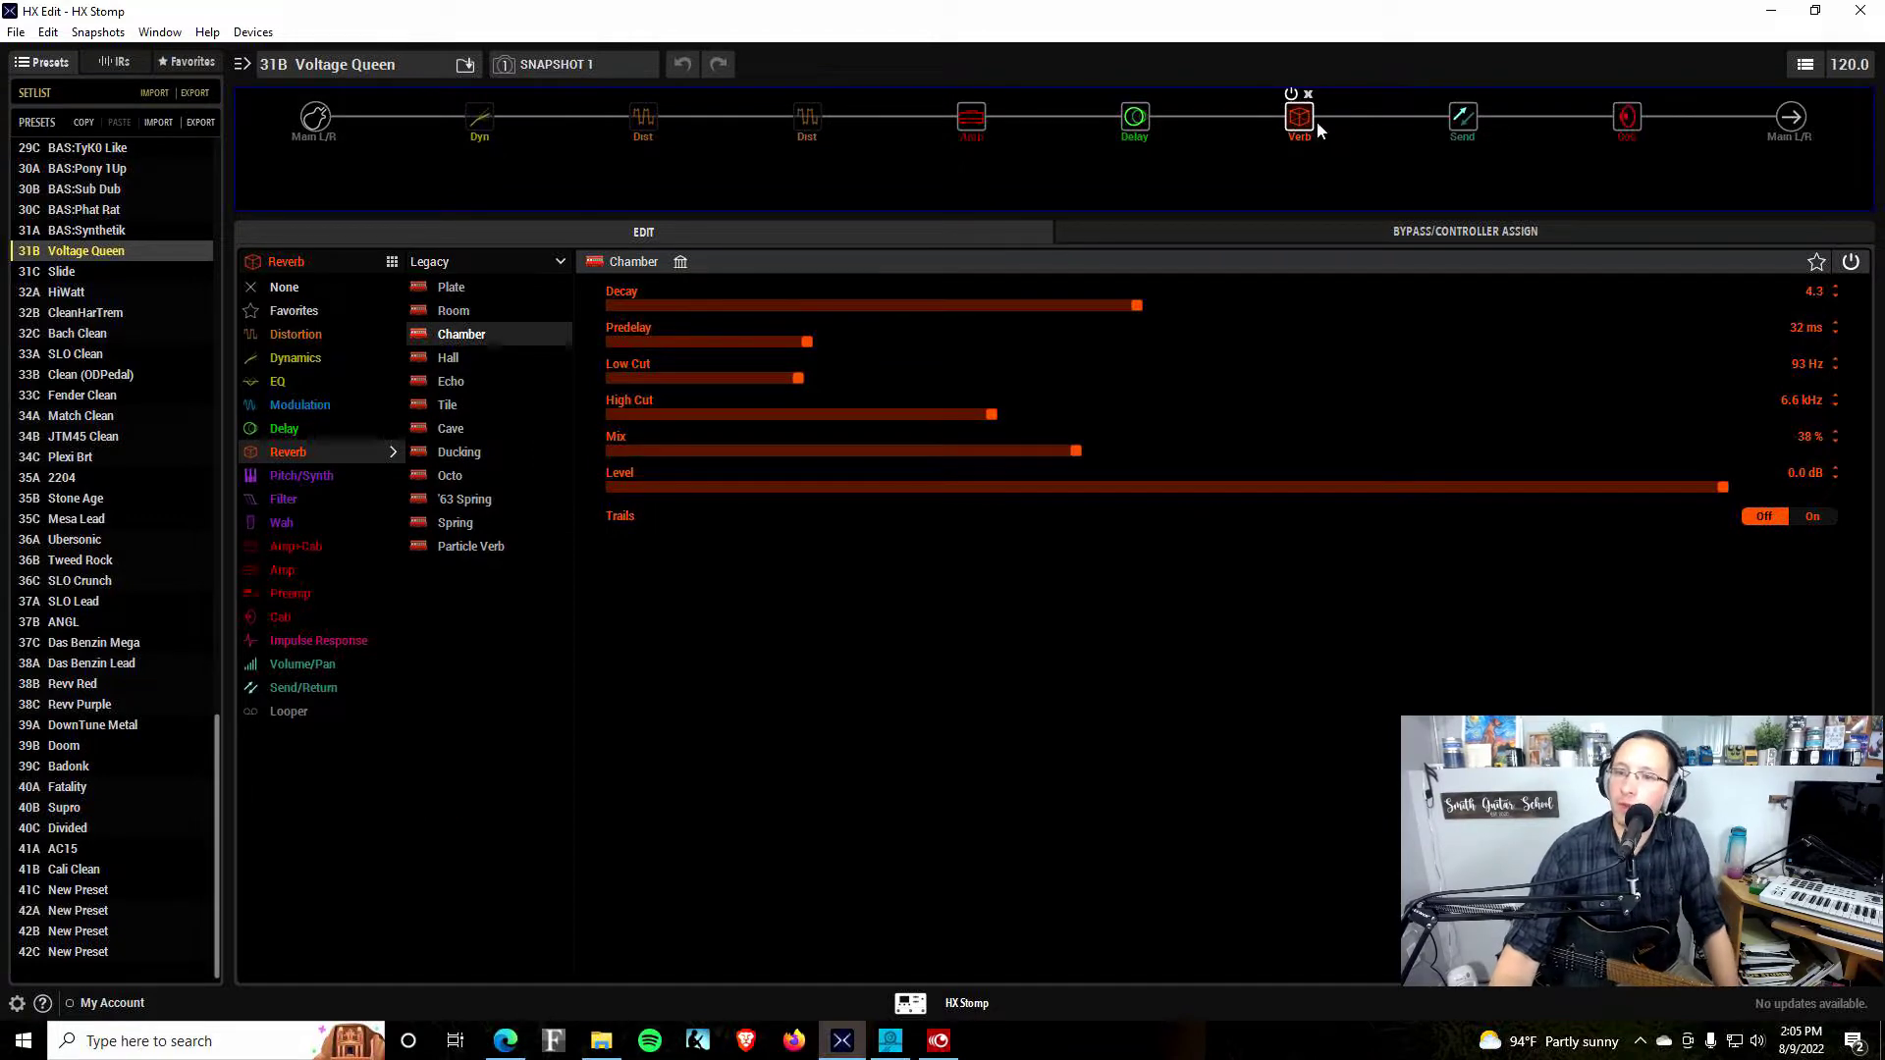
pyautogui.click(1604, 125)
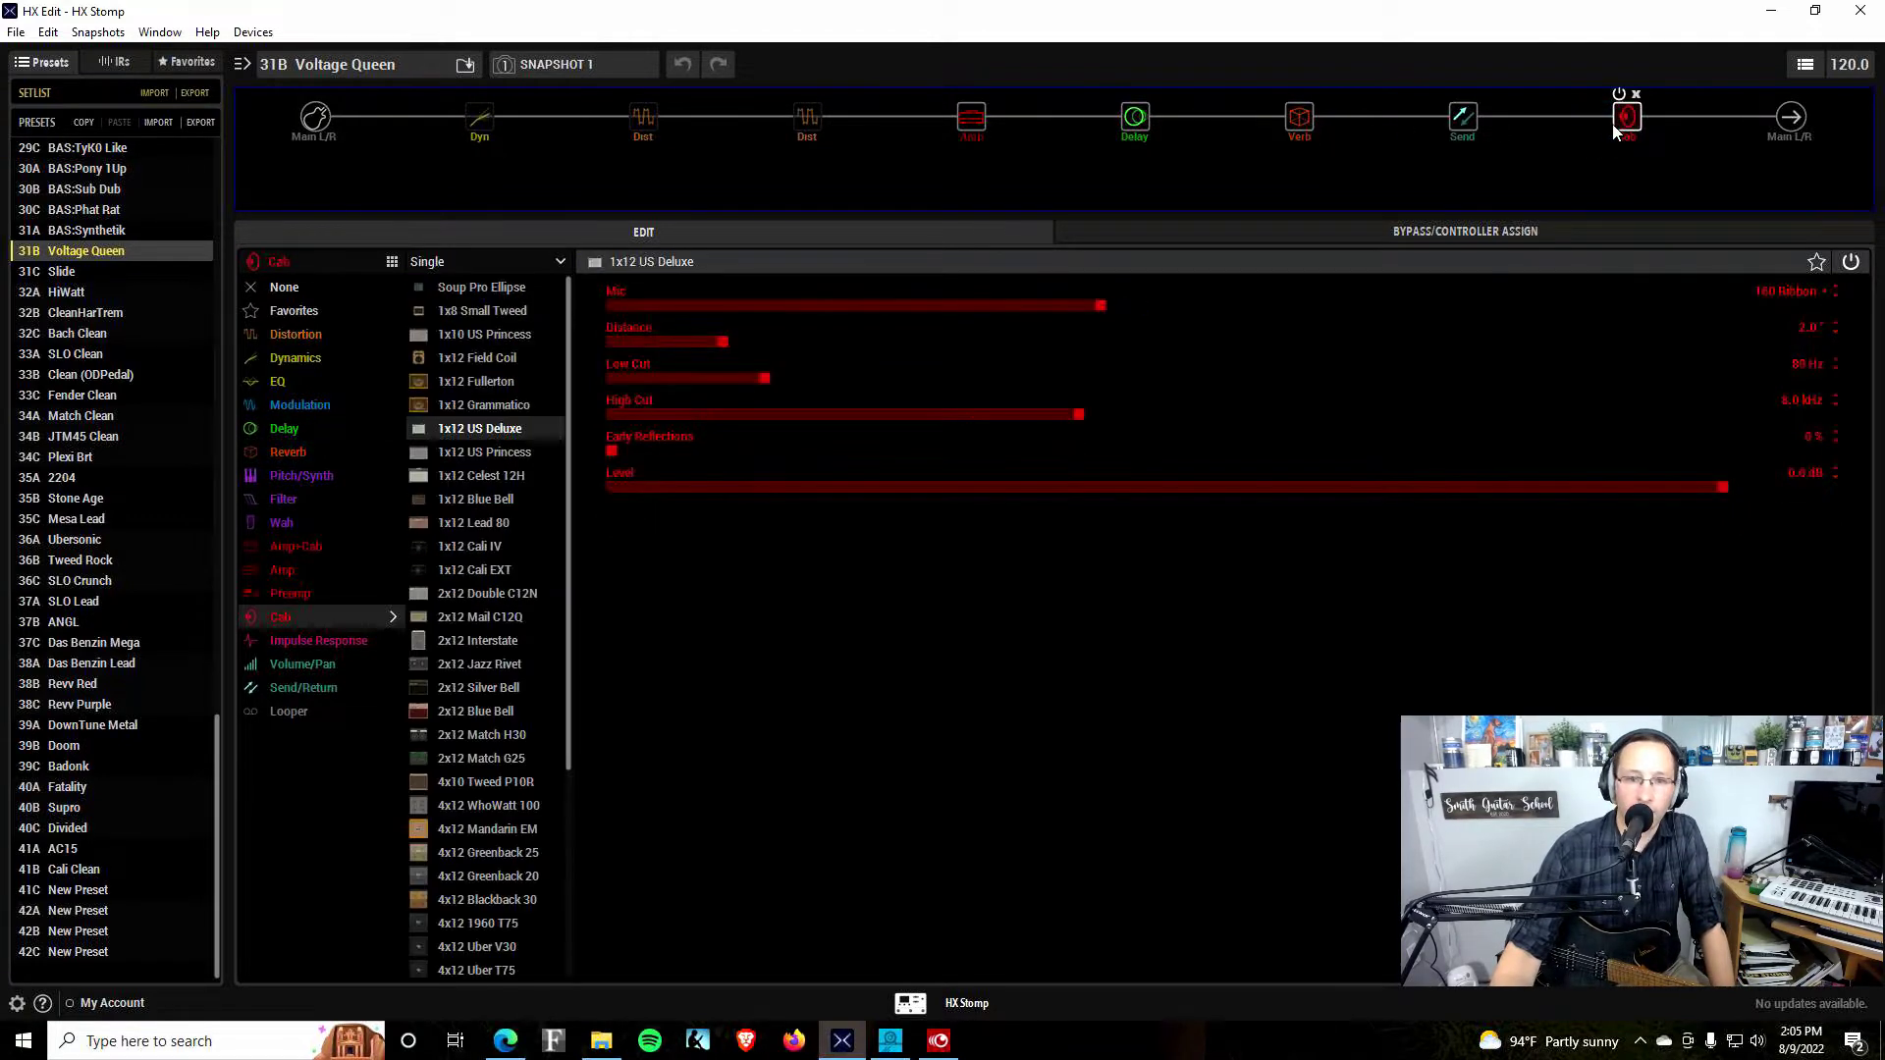
pyautogui.click(1462, 122)
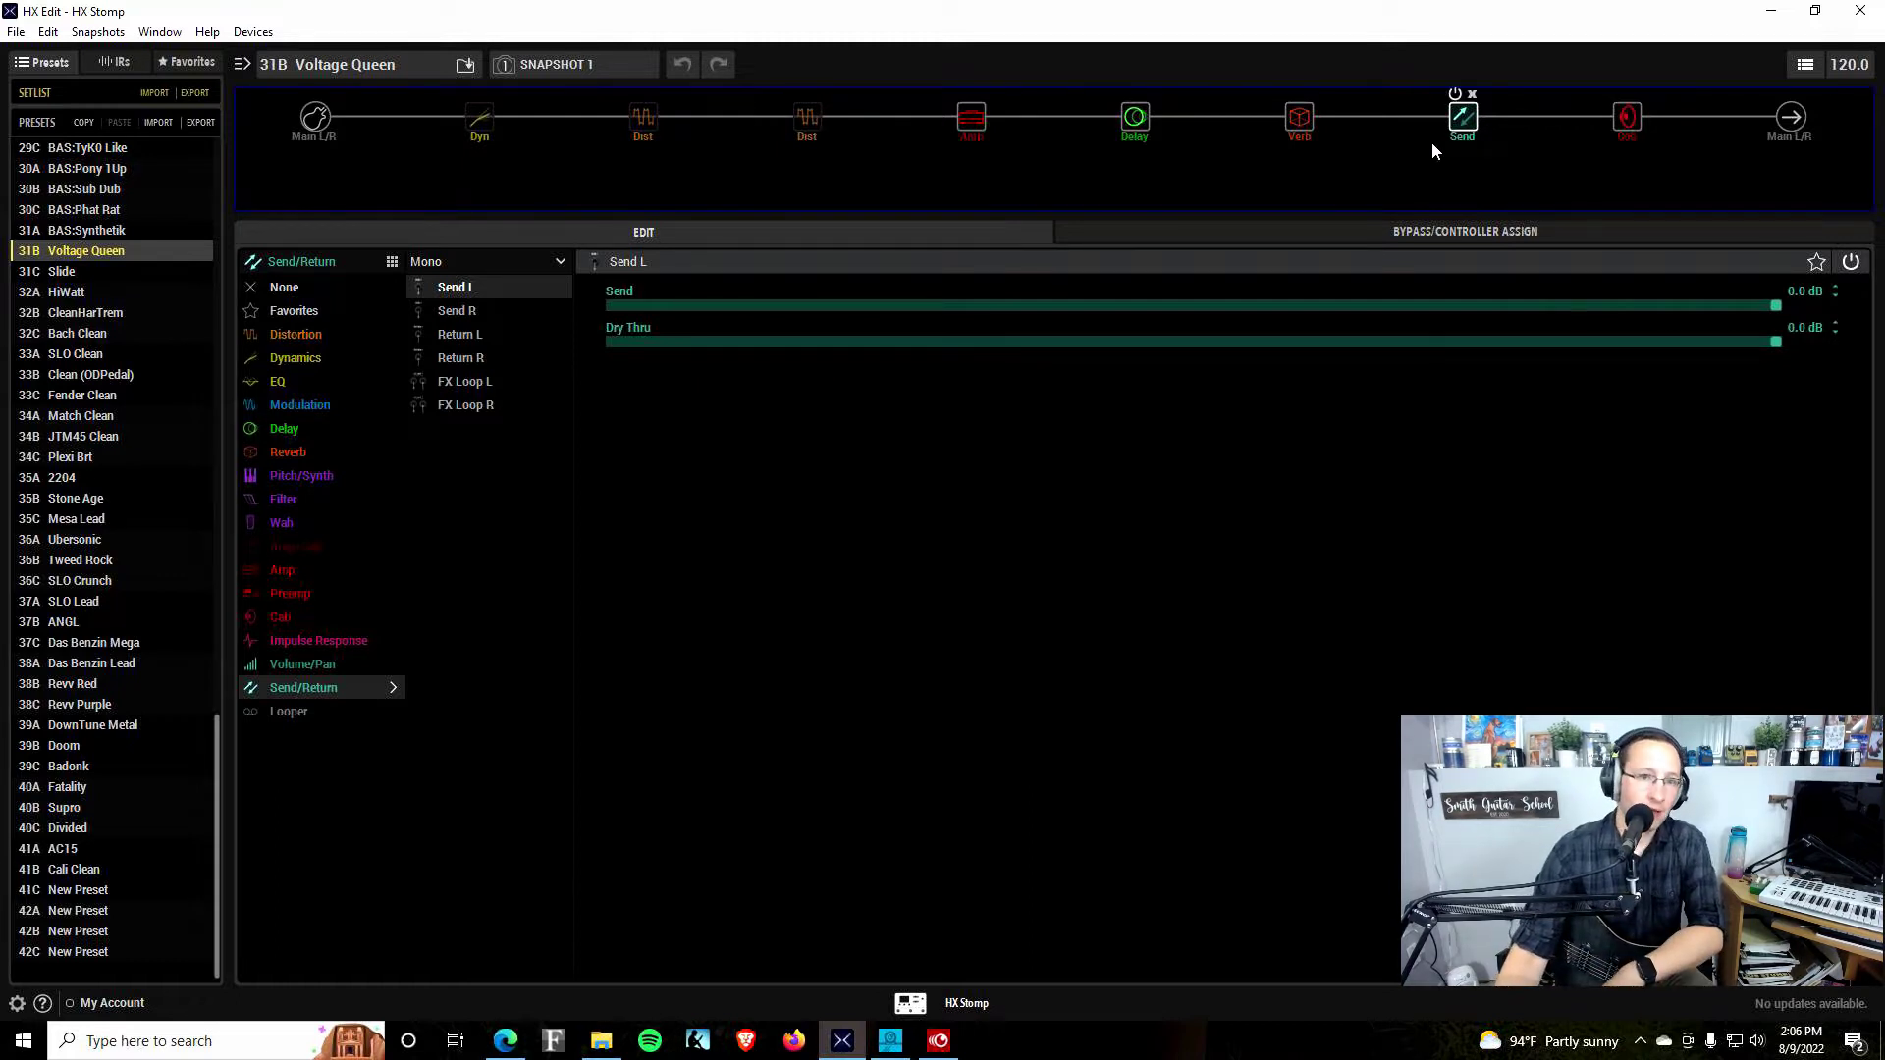
# Reselect the Voltage Queen amp block, showing Drive 1 at 2.8 and Drive 2 at 2.5
pyautogui.click(997, 134)
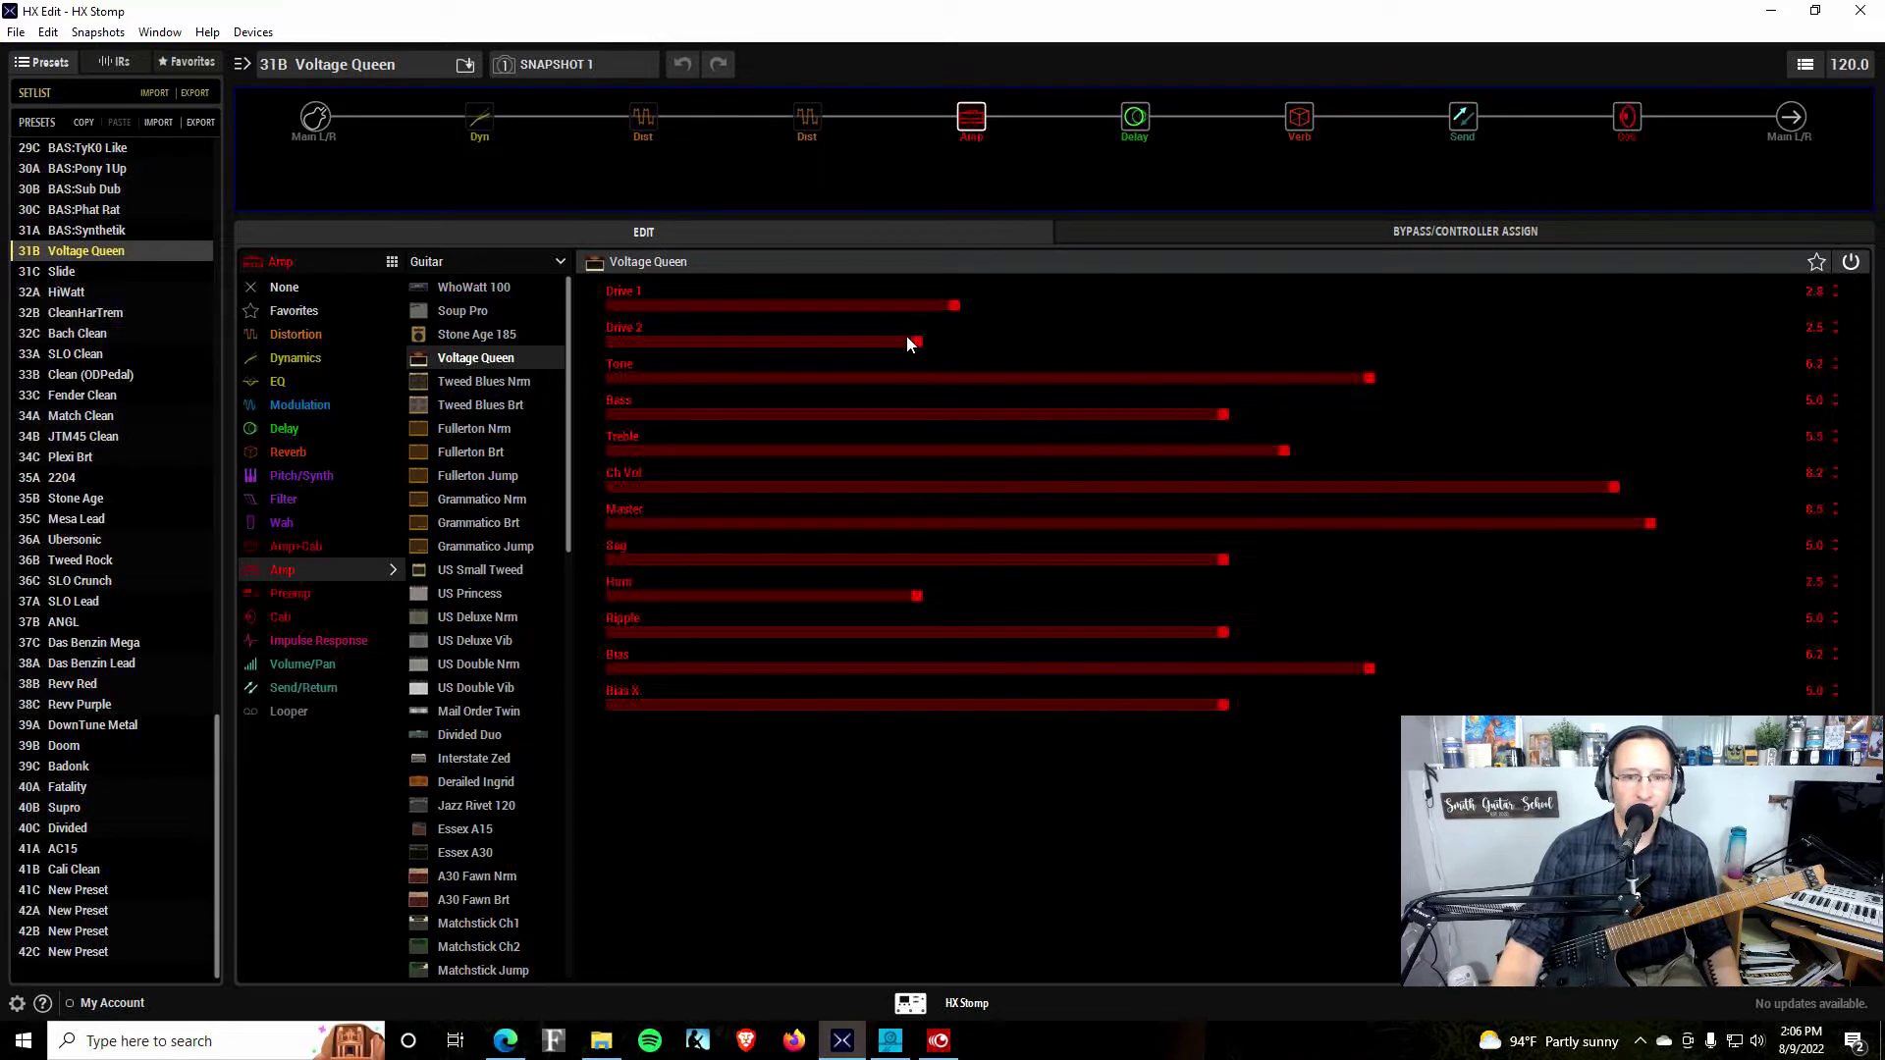
# Set Voltage Queen Drive 1 and Drive 2 to 1.8 and Ch Vol to 9.9
pyautogui.moveTo(915, 342); pyautogui.dragTo(857, 344)
pyautogui.moveTo(952, 306); pyautogui.dragTo(727, 314)
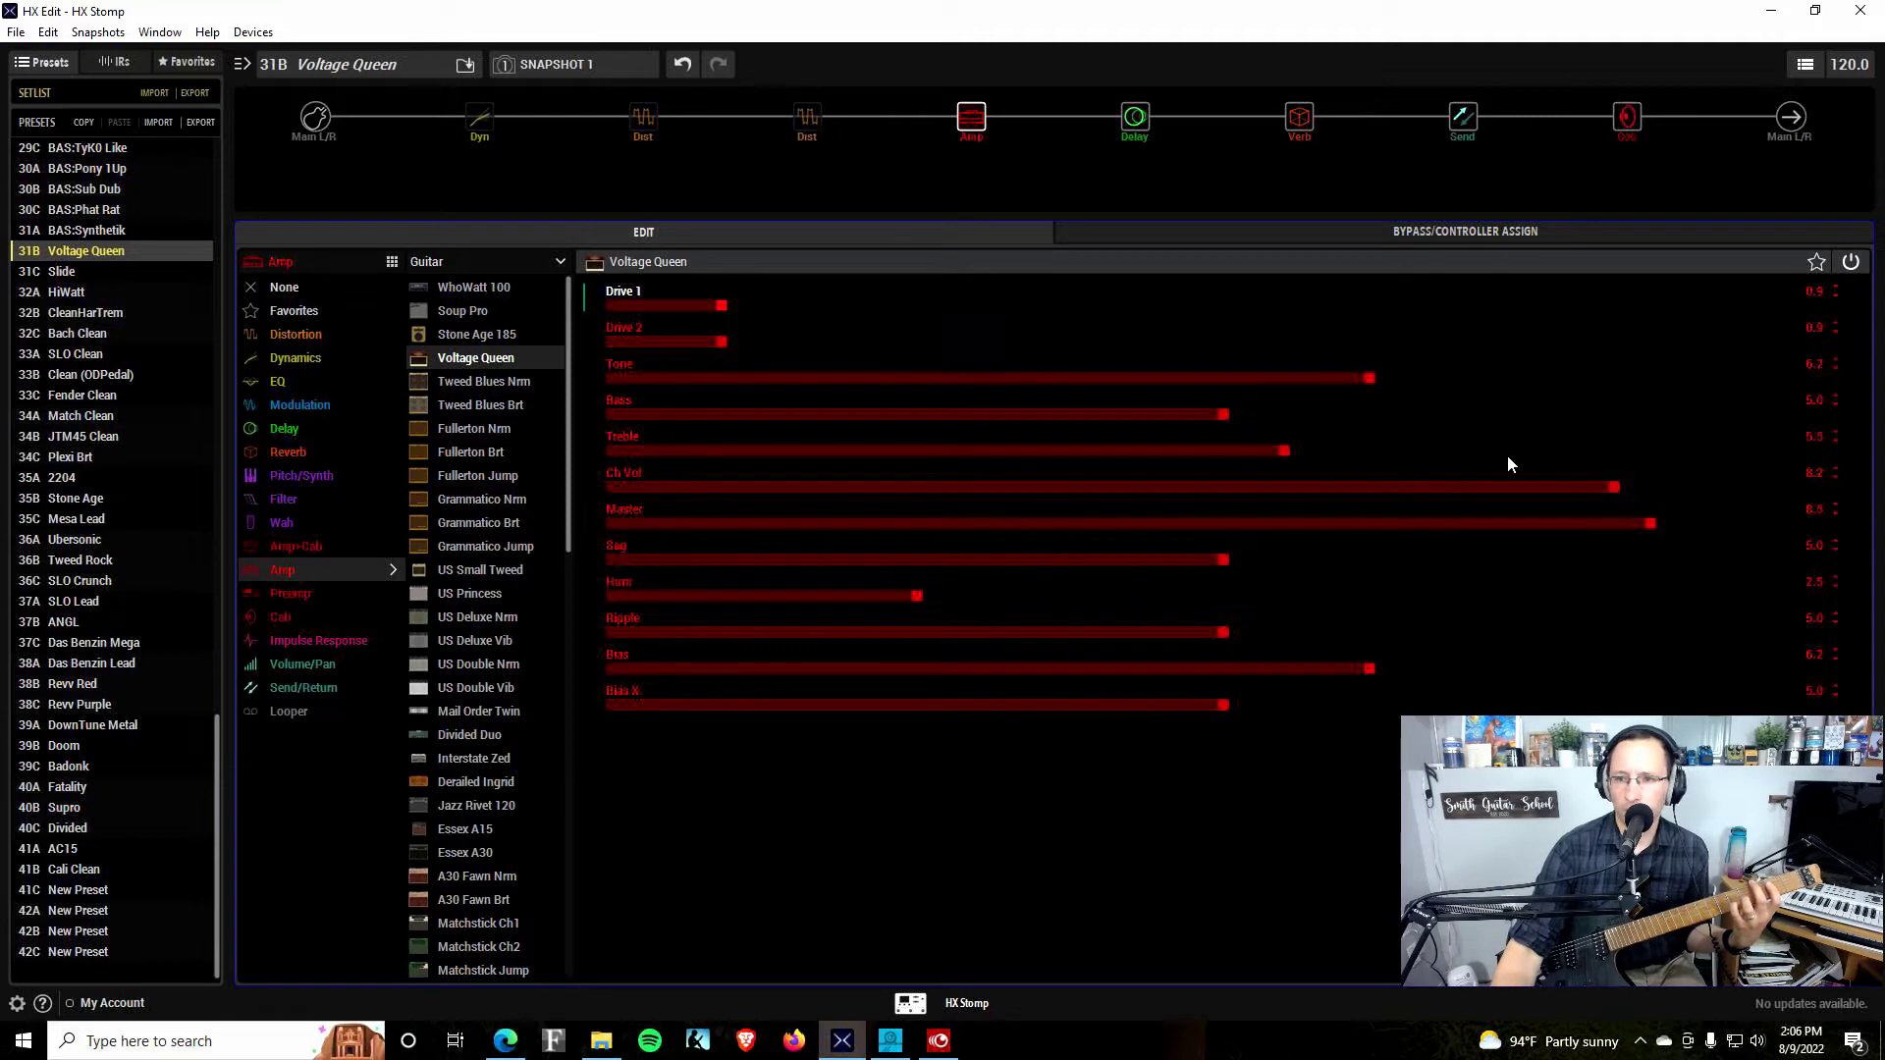
pyautogui.moveTo(1613, 487); pyautogui.dragTo(1798, 489)
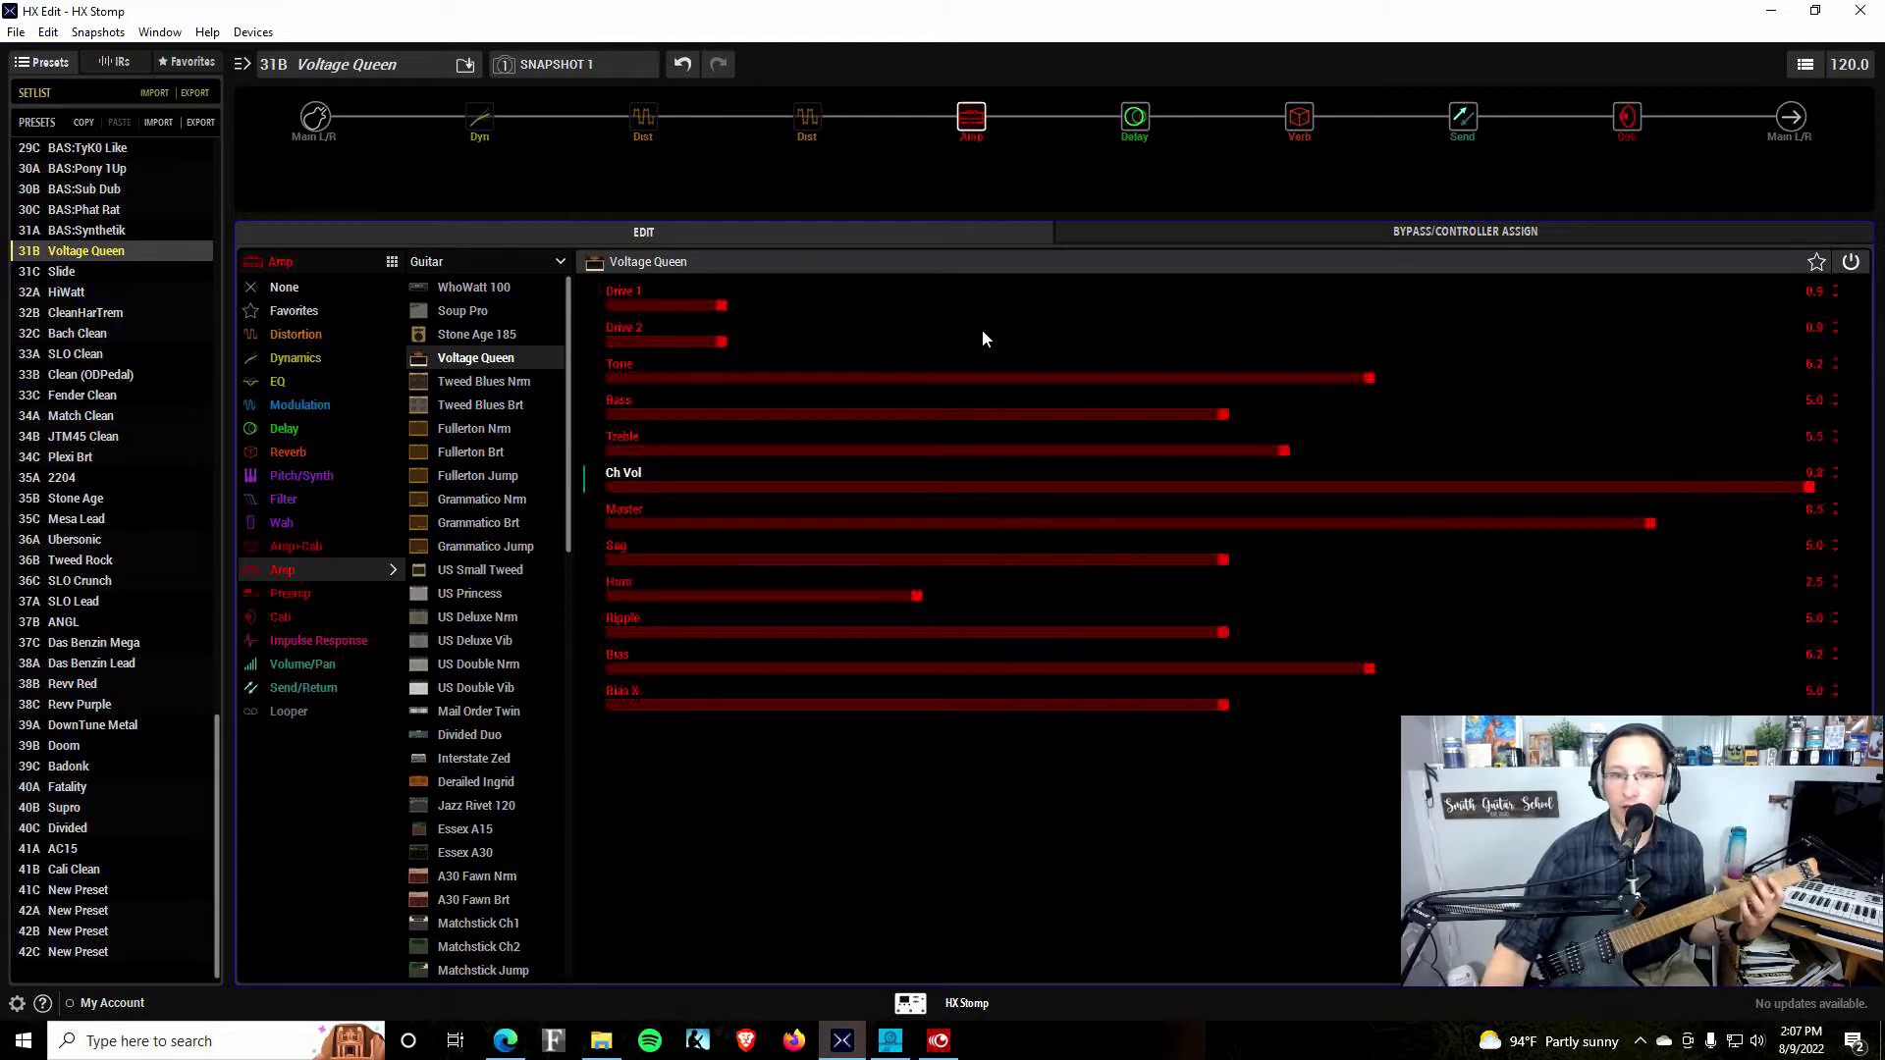
pyautogui.click(1648, 488)
pyautogui.moveTo(724, 303); pyautogui.dragTo(832, 305)
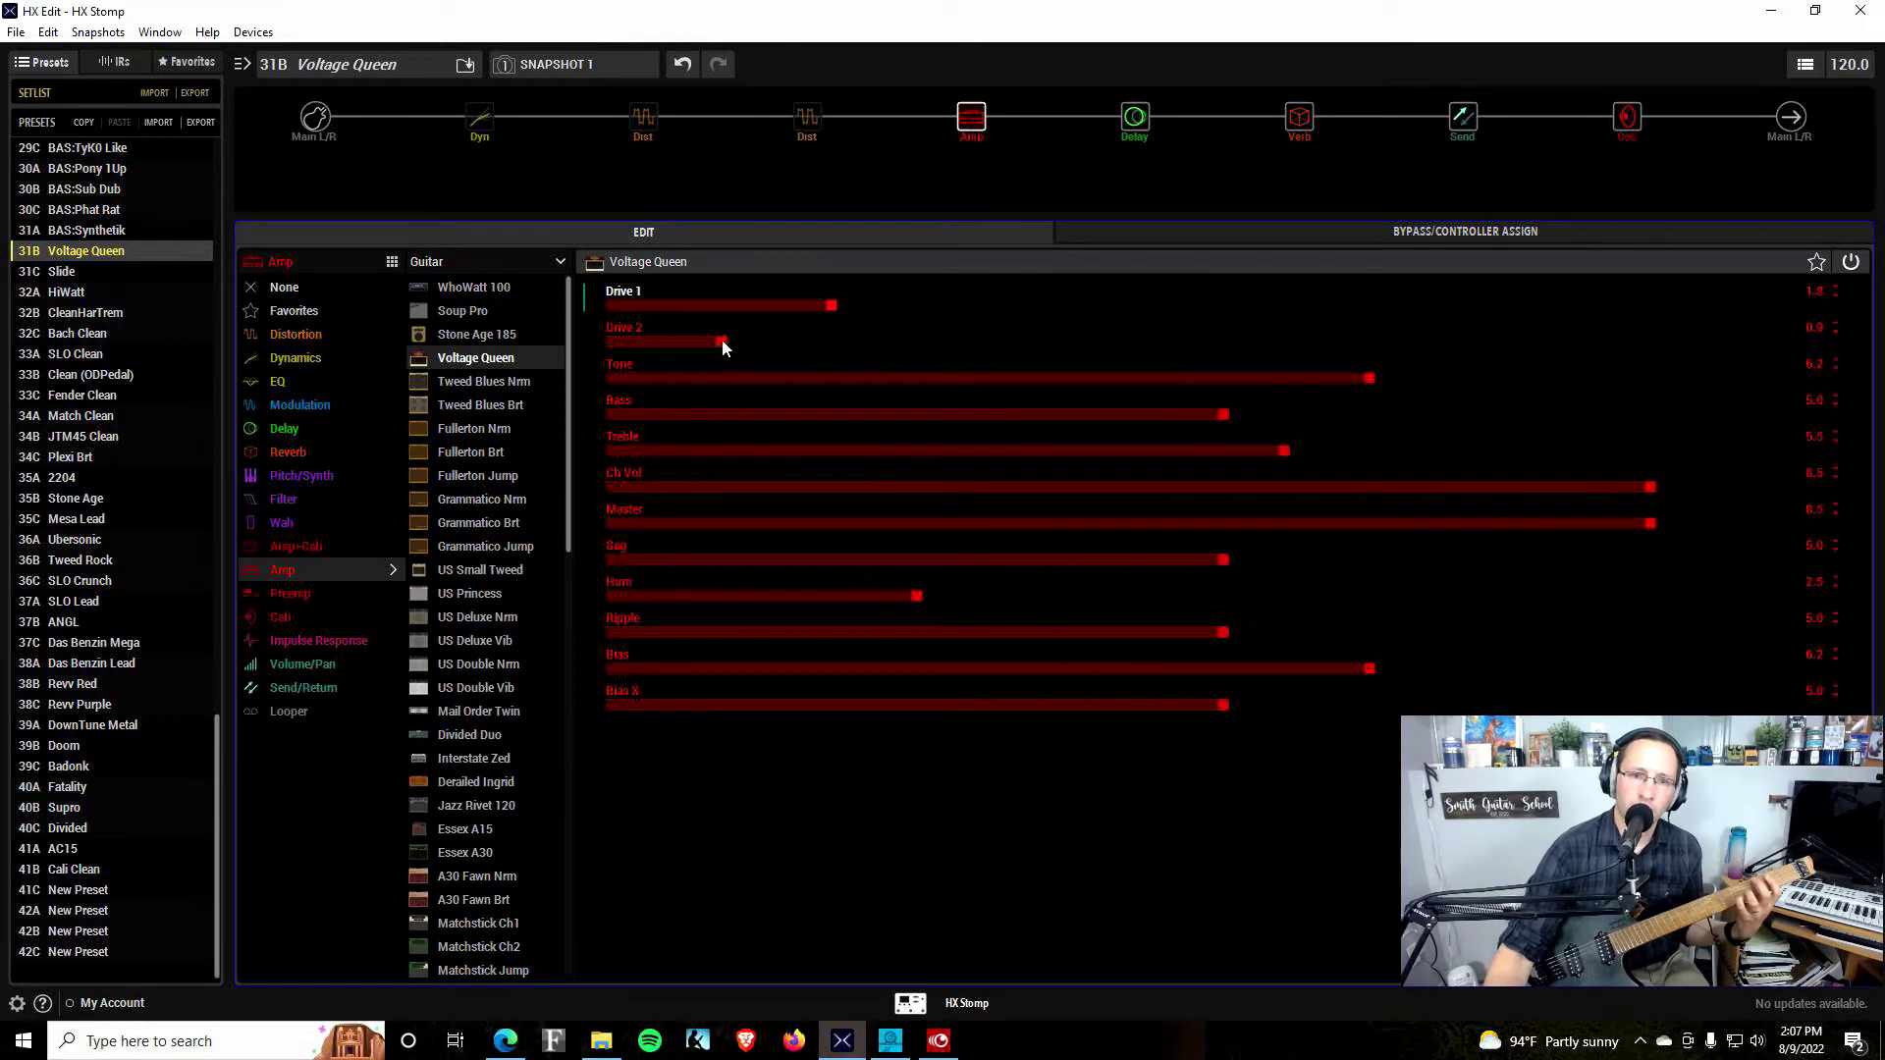
pyautogui.moveTo(722, 342); pyautogui.dragTo(821, 340)
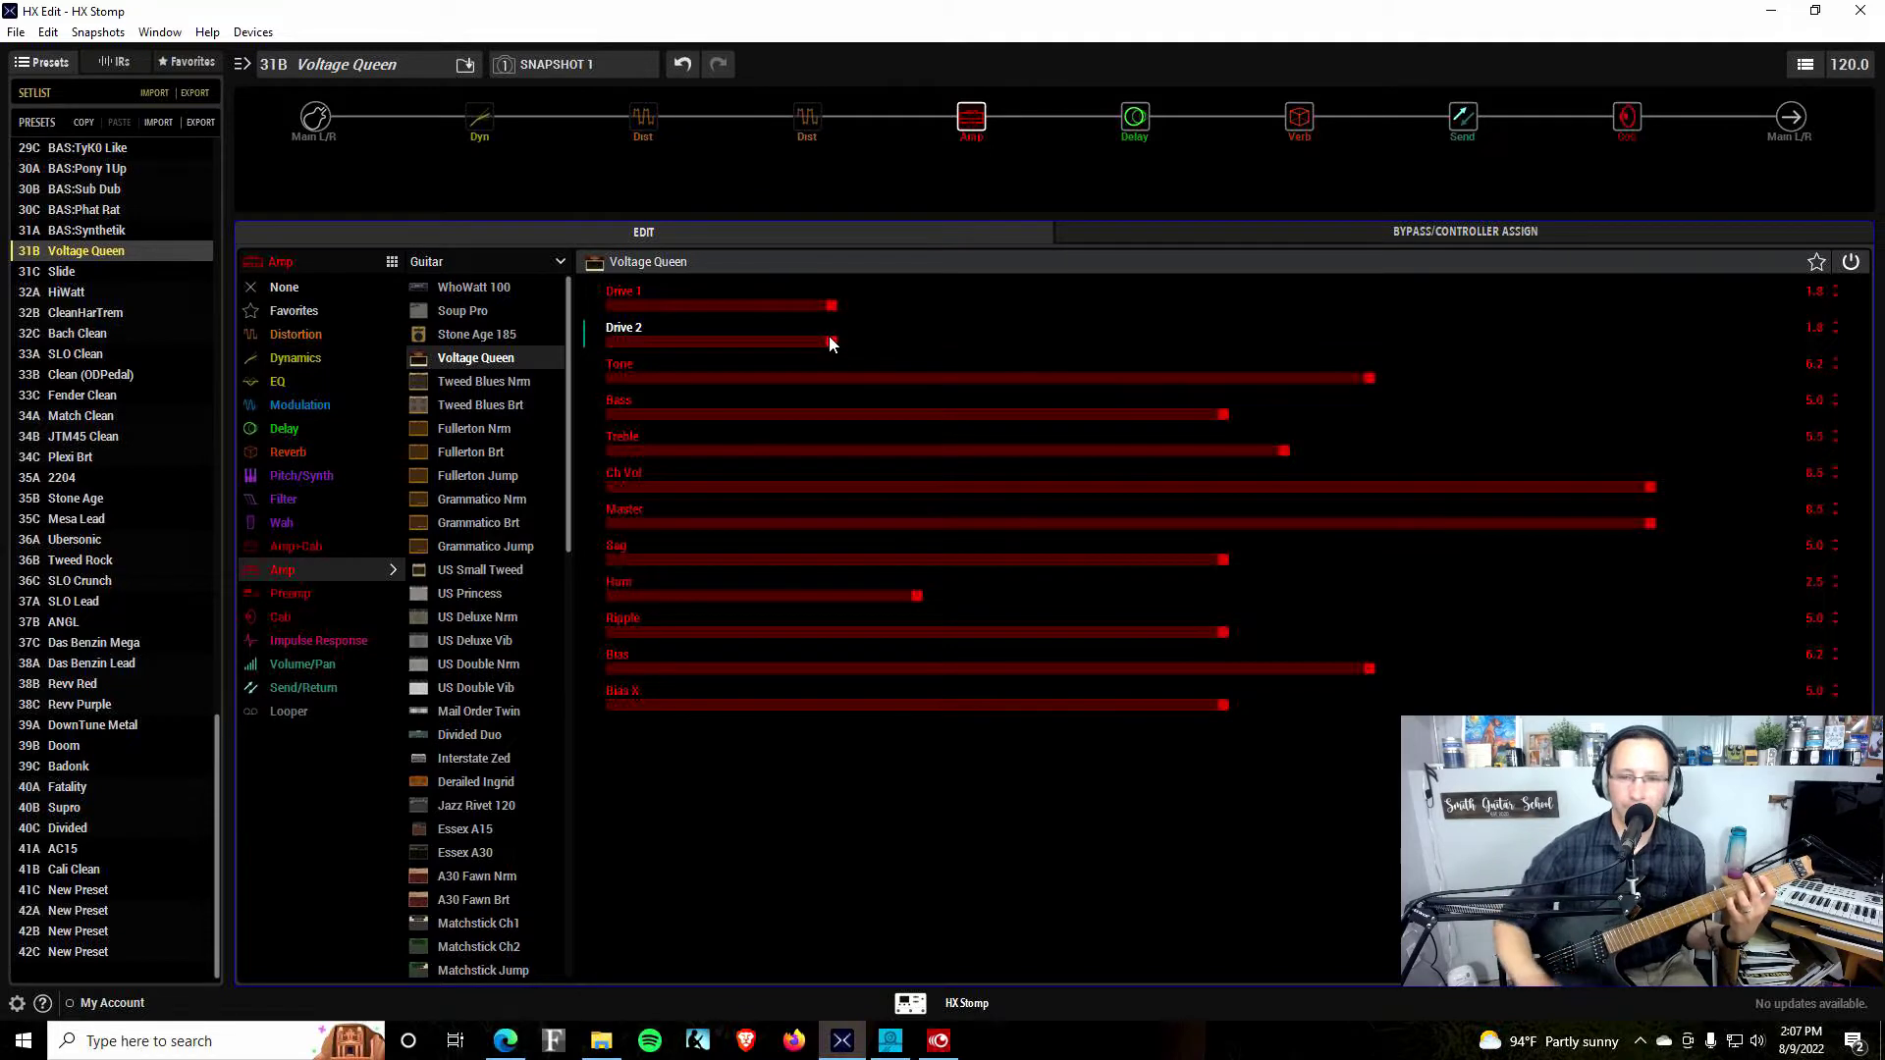
pyautogui.moveTo(1651, 487); pyautogui.dragTo(1816, 557)
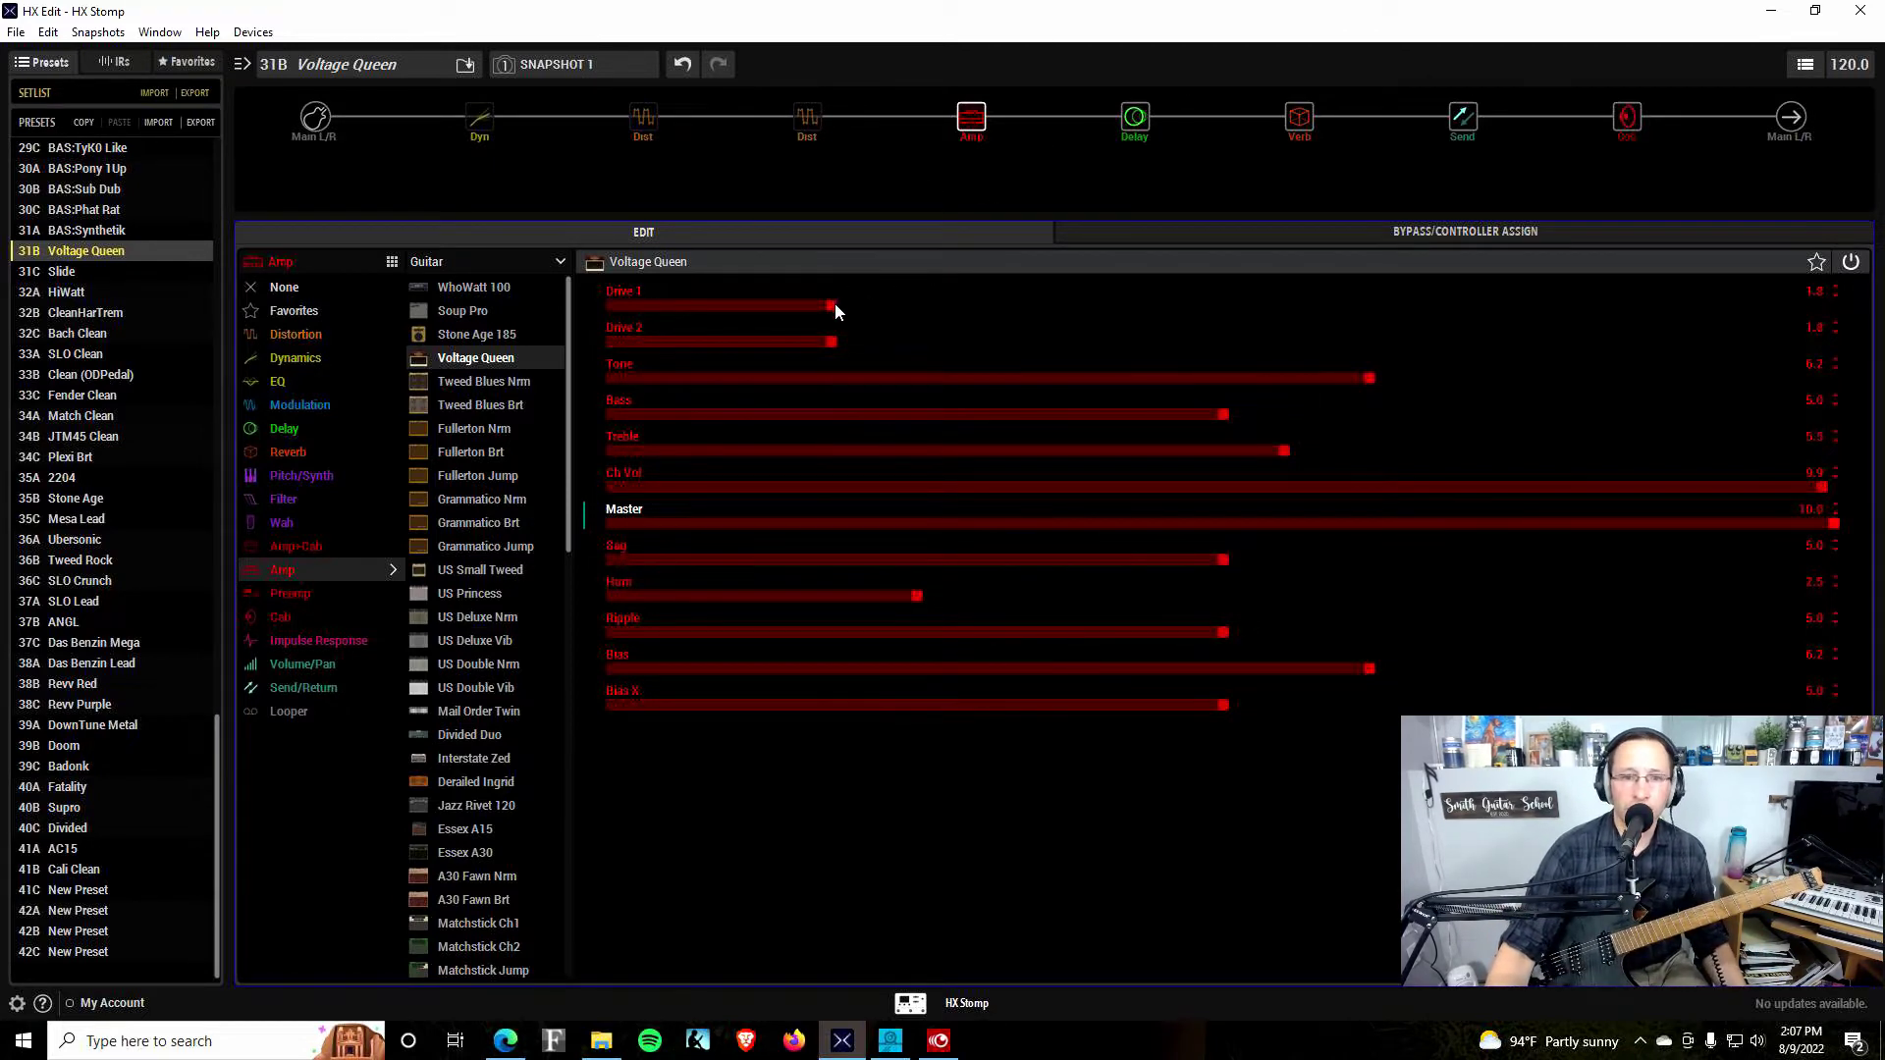
# Raise the Voltage Queen's Drive 1 and Drive 2 to 2.7 each
pyautogui.moveTo(834, 306); pyautogui.dragTo(893, 314)
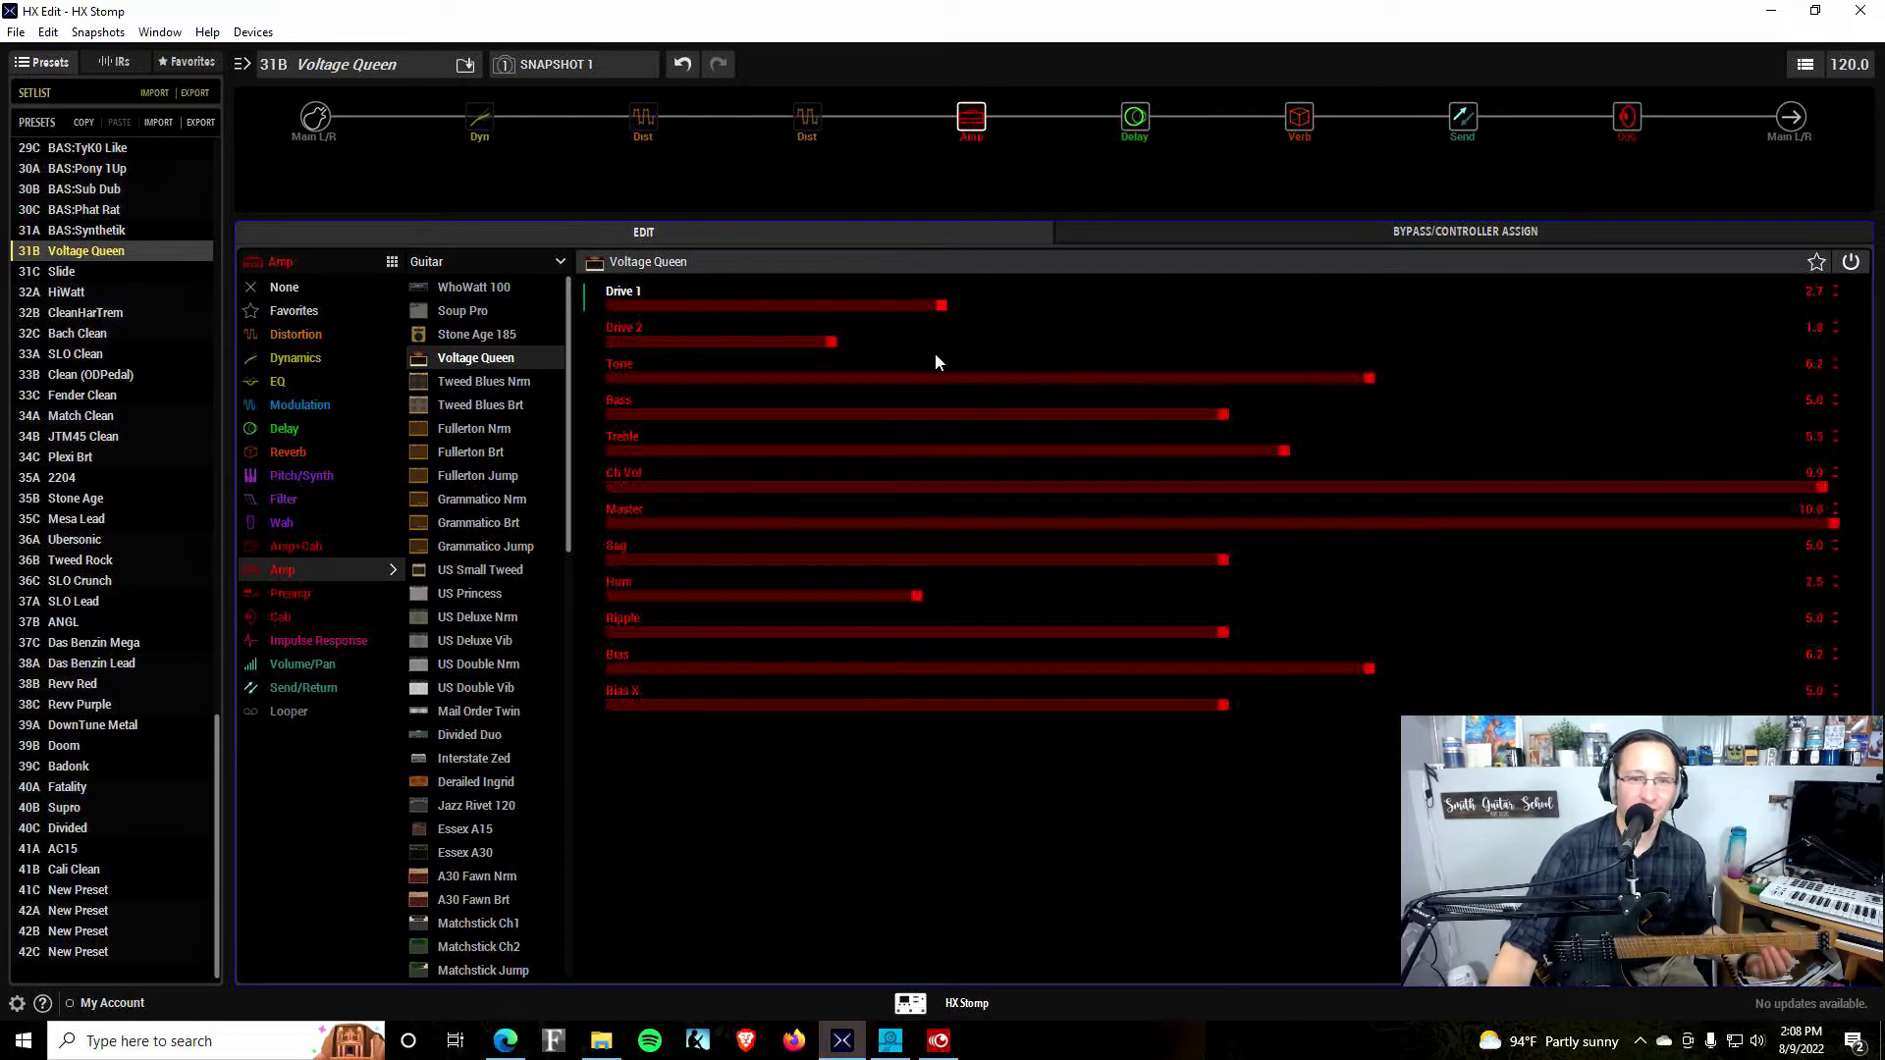
pyautogui.click(1133, 140)
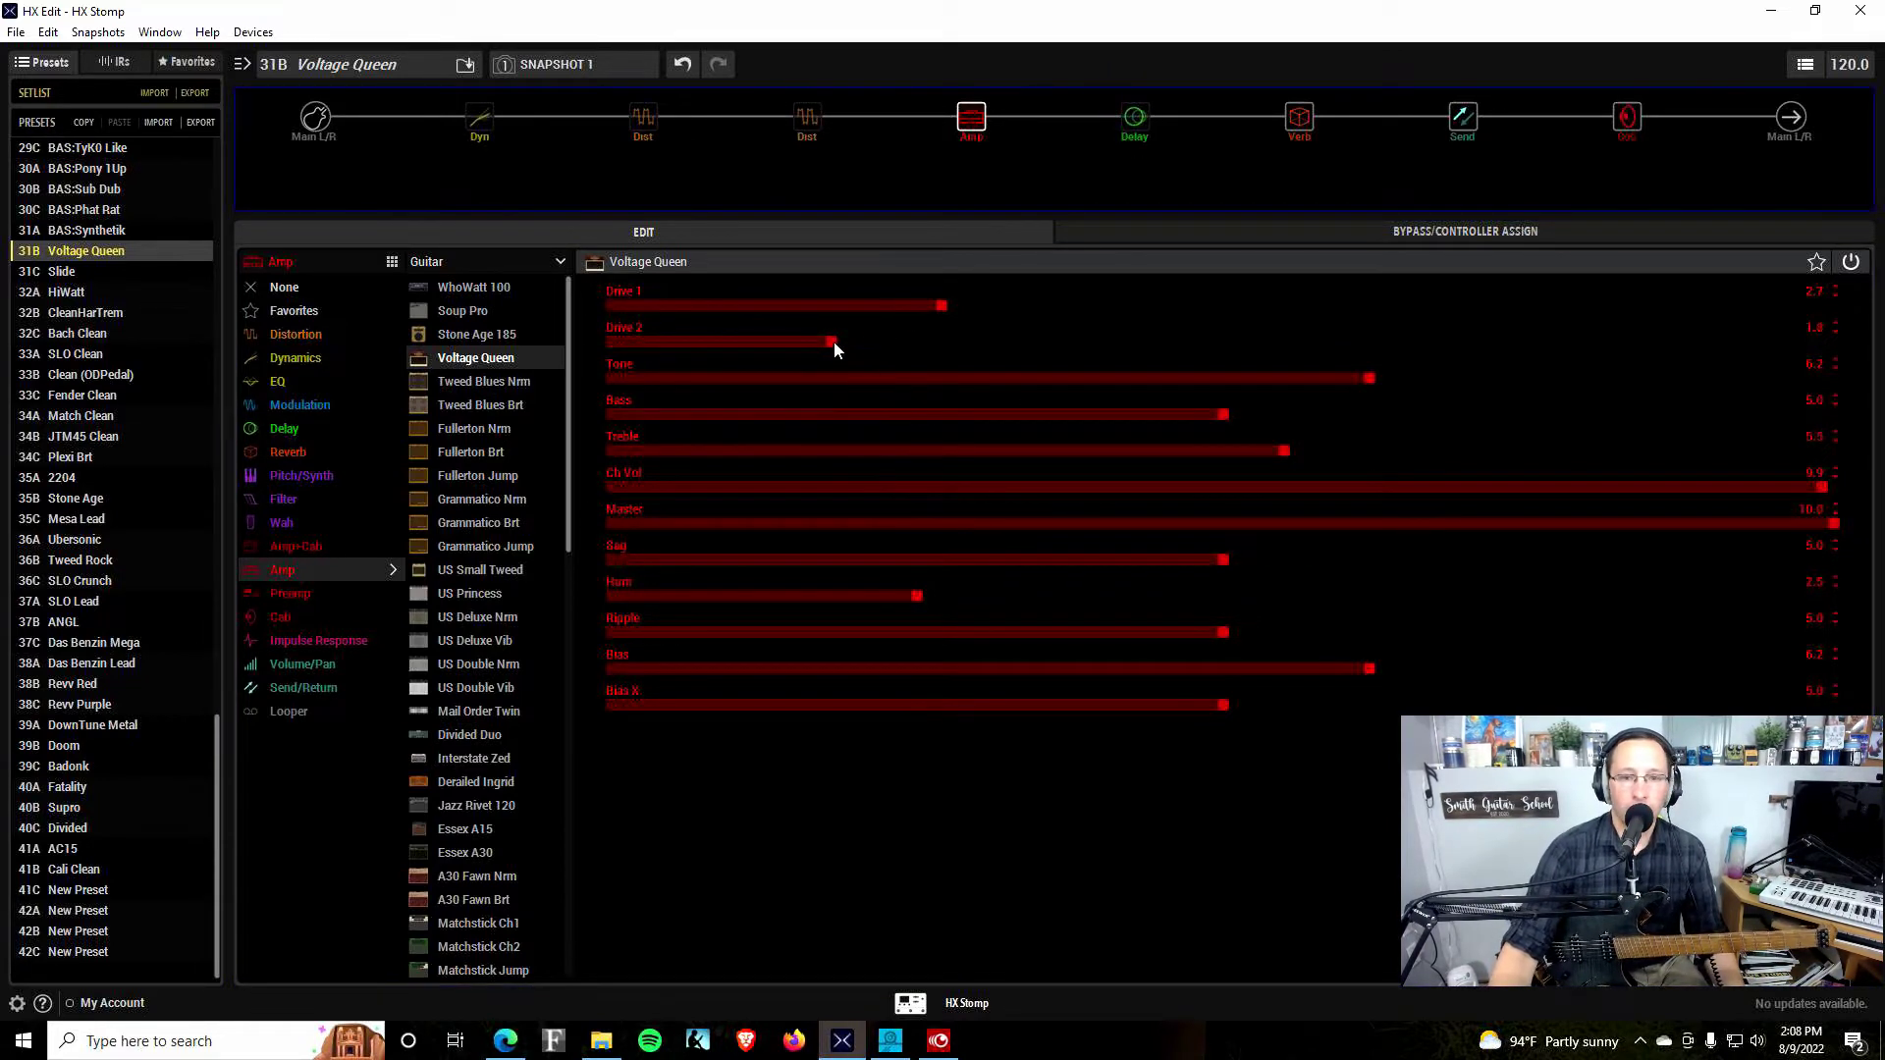
pyautogui.moveTo(833, 343); pyautogui.dragTo(921, 342)
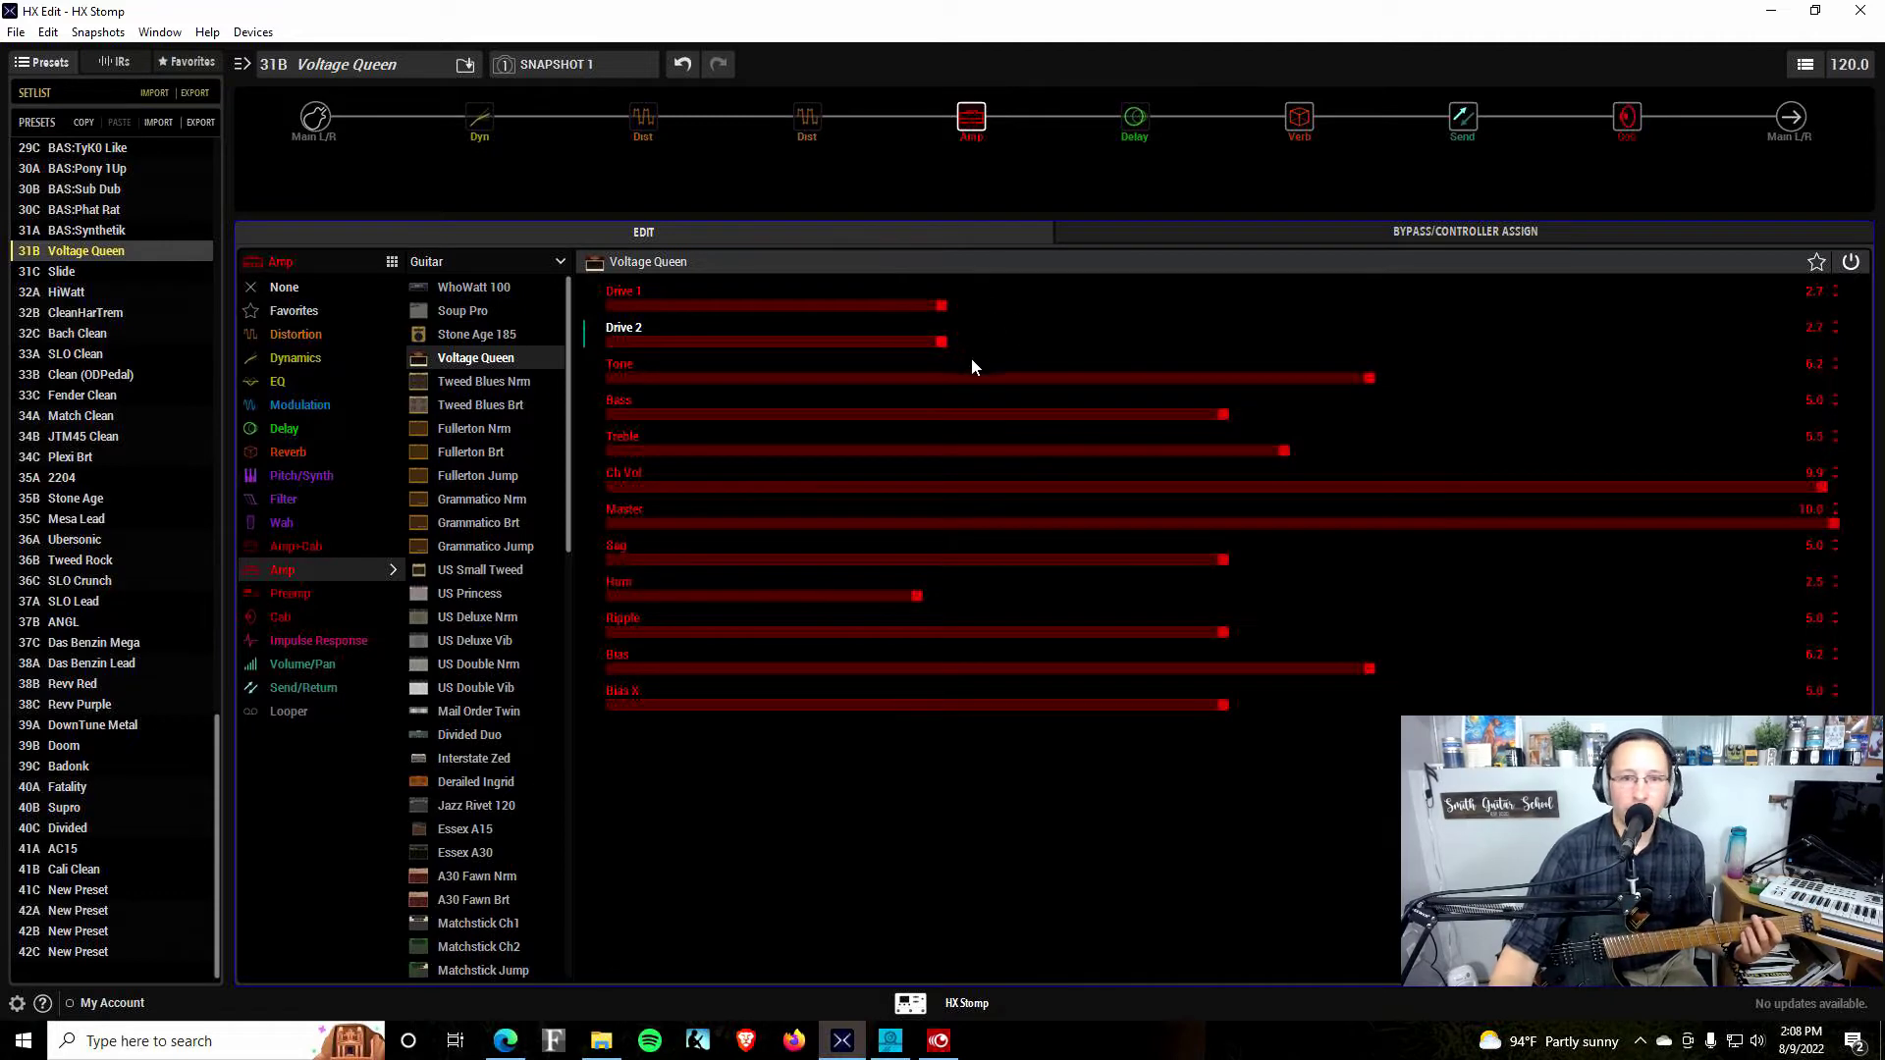
# Crank Drive 1 and Drive 2 fully up to 10.0
pyautogui.moveTo(943, 305); pyautogui.dragTo(1856, 324)
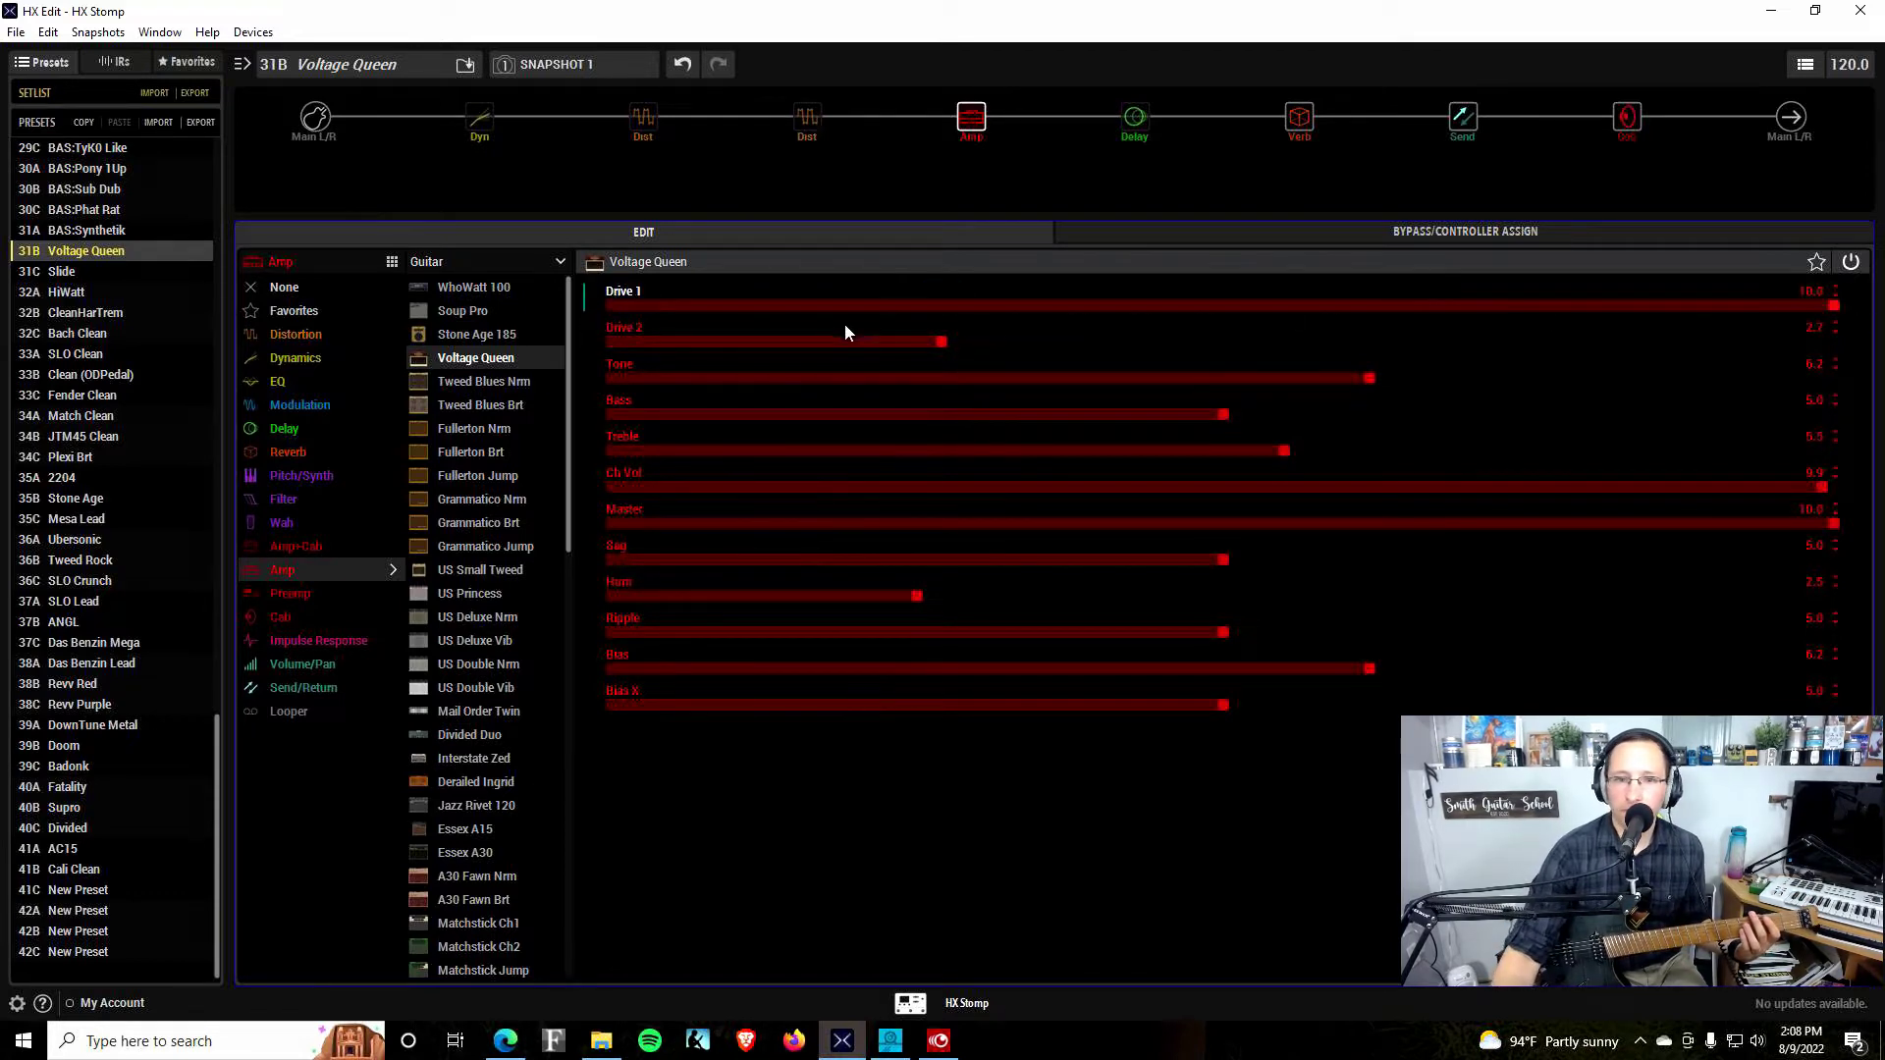
pyautogui.moveTo(1331, 355); pyautogui.dragTo(1854, 350)
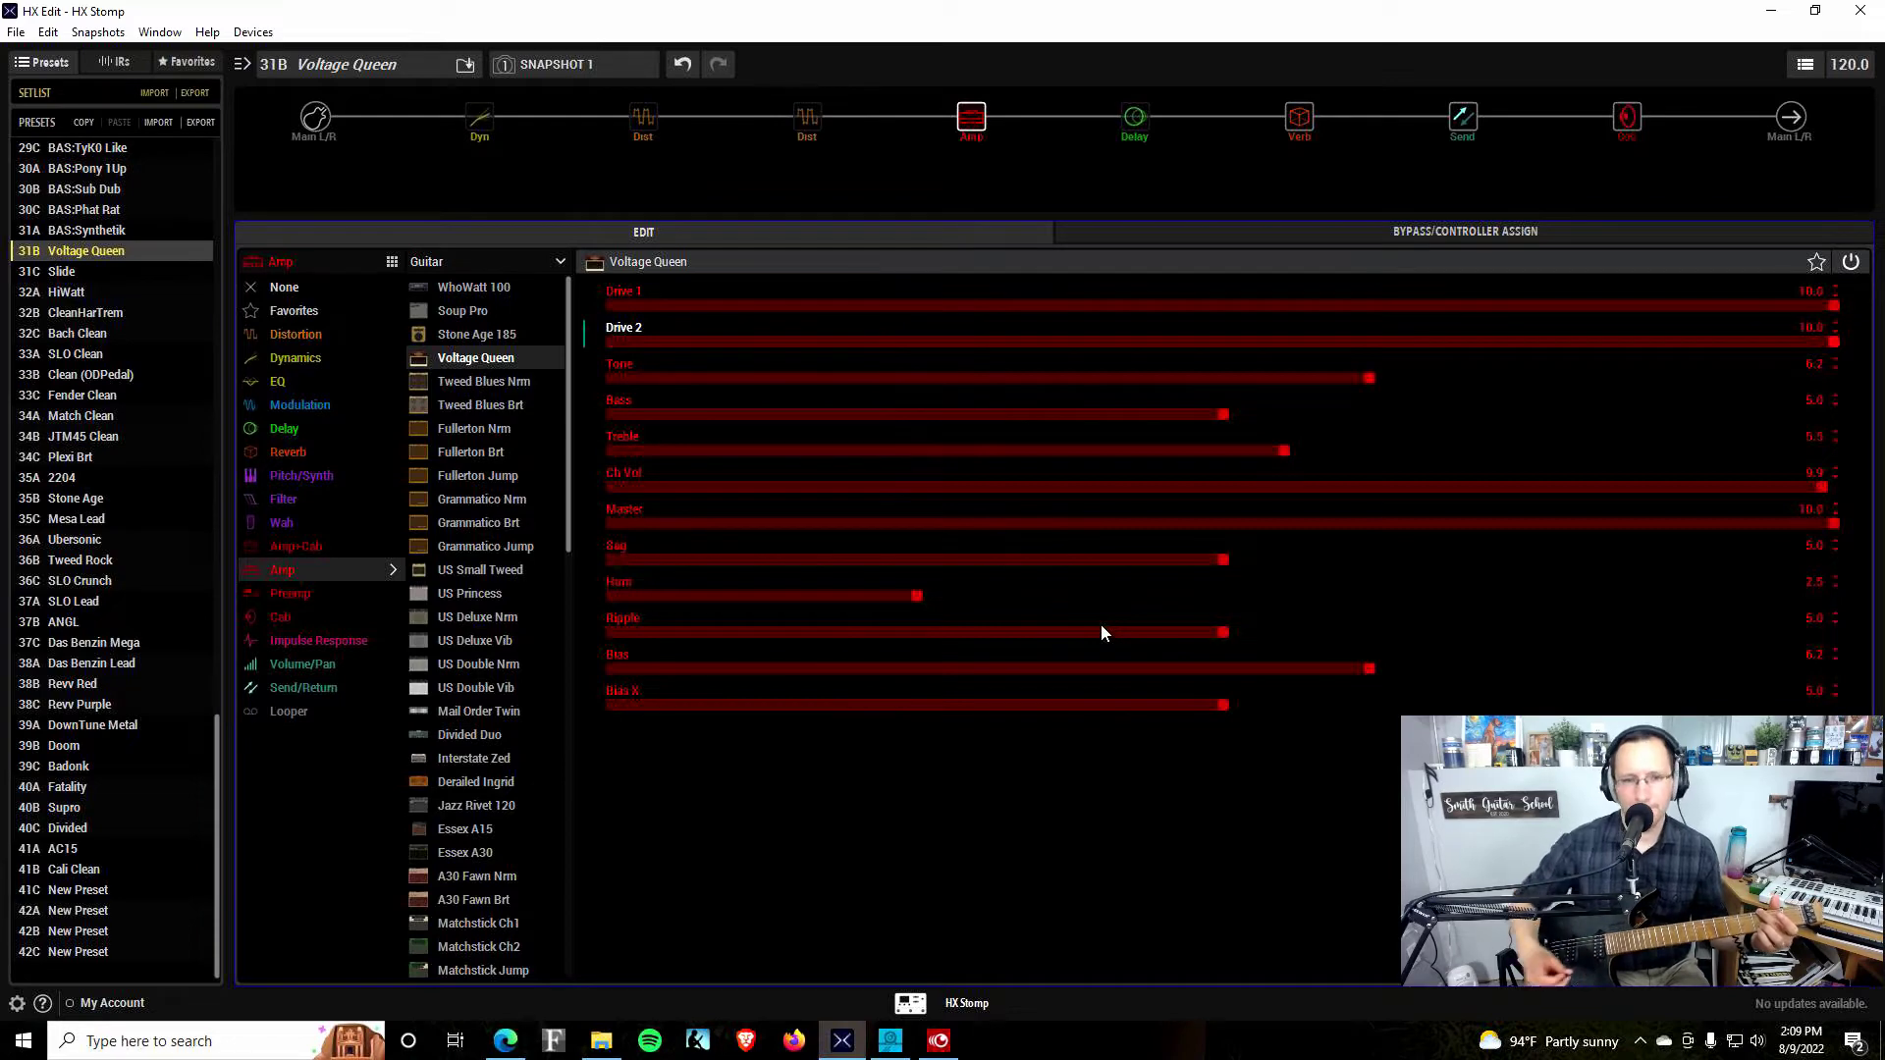
# Sweep the amp's Sag between 0.0 and about 9.6, settling it near 4.5
pyautogui.moveTo(1222, 562); pyautogui.dragTo(599, 550)
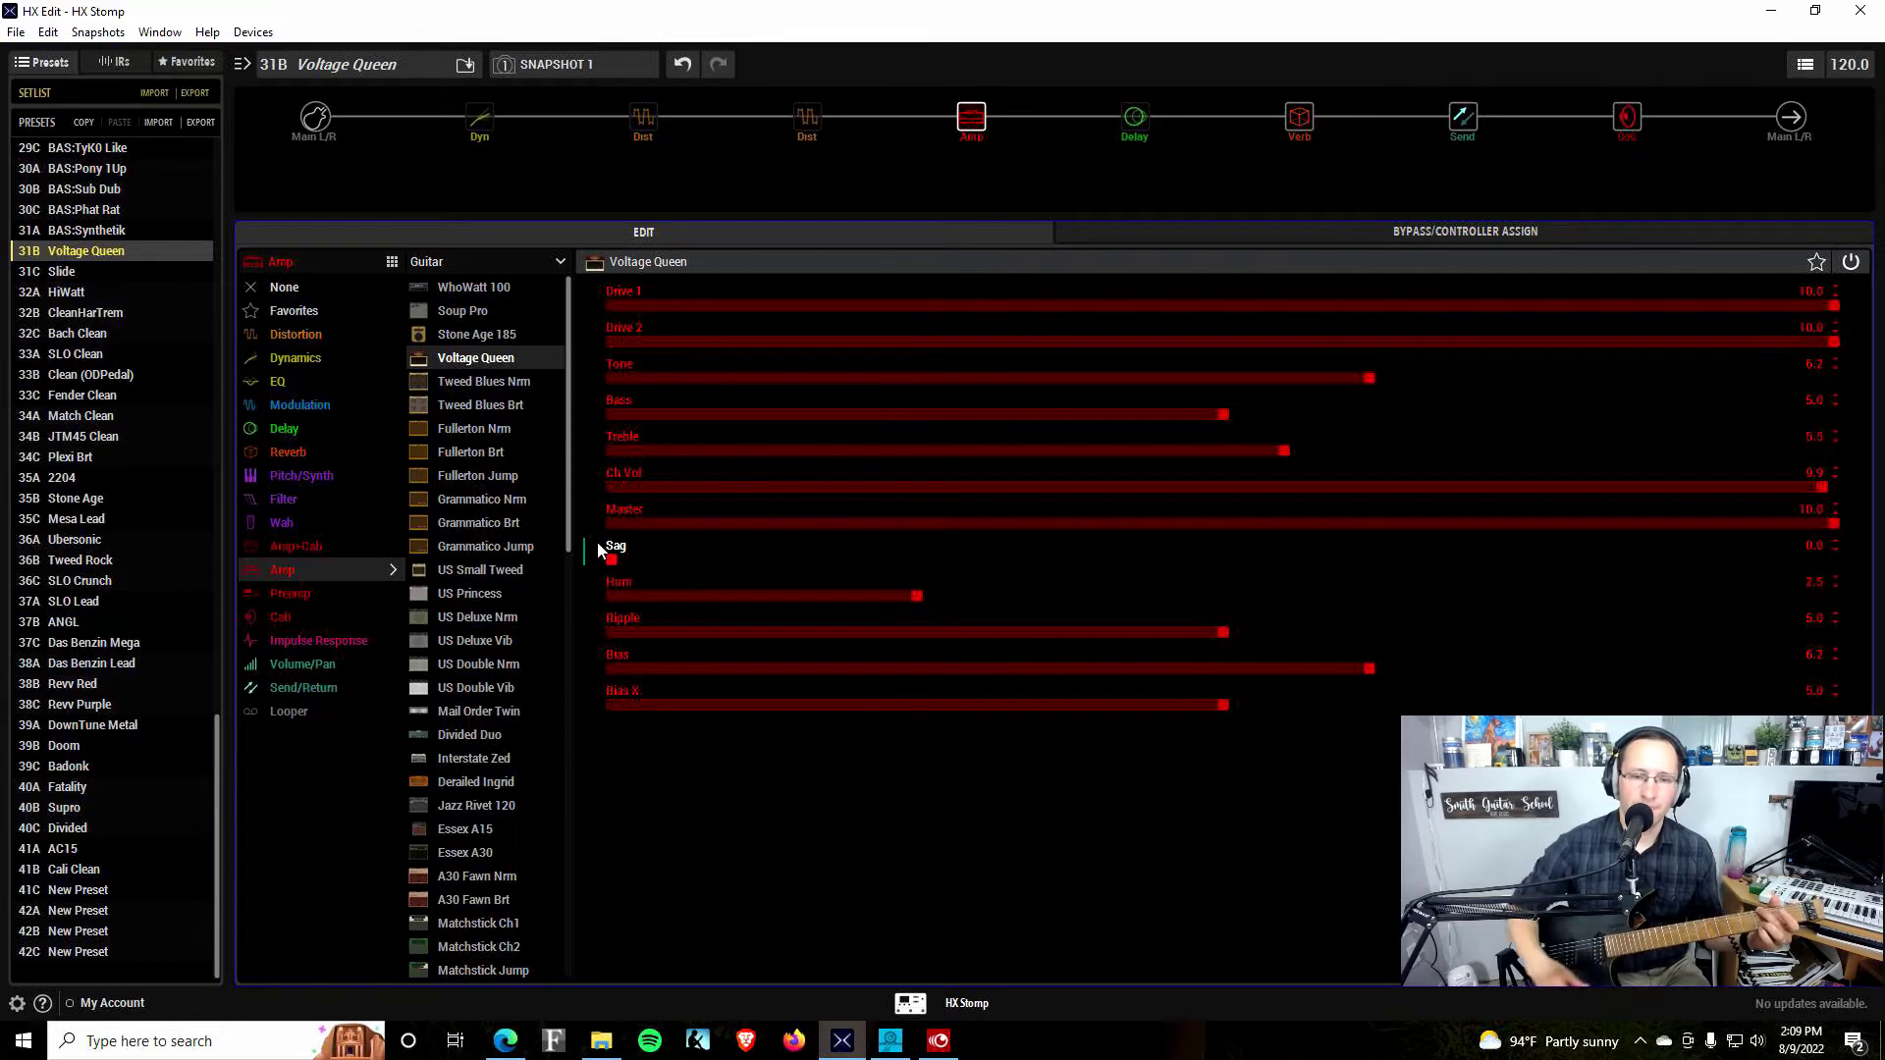
pyautogui.click(1167, 561)
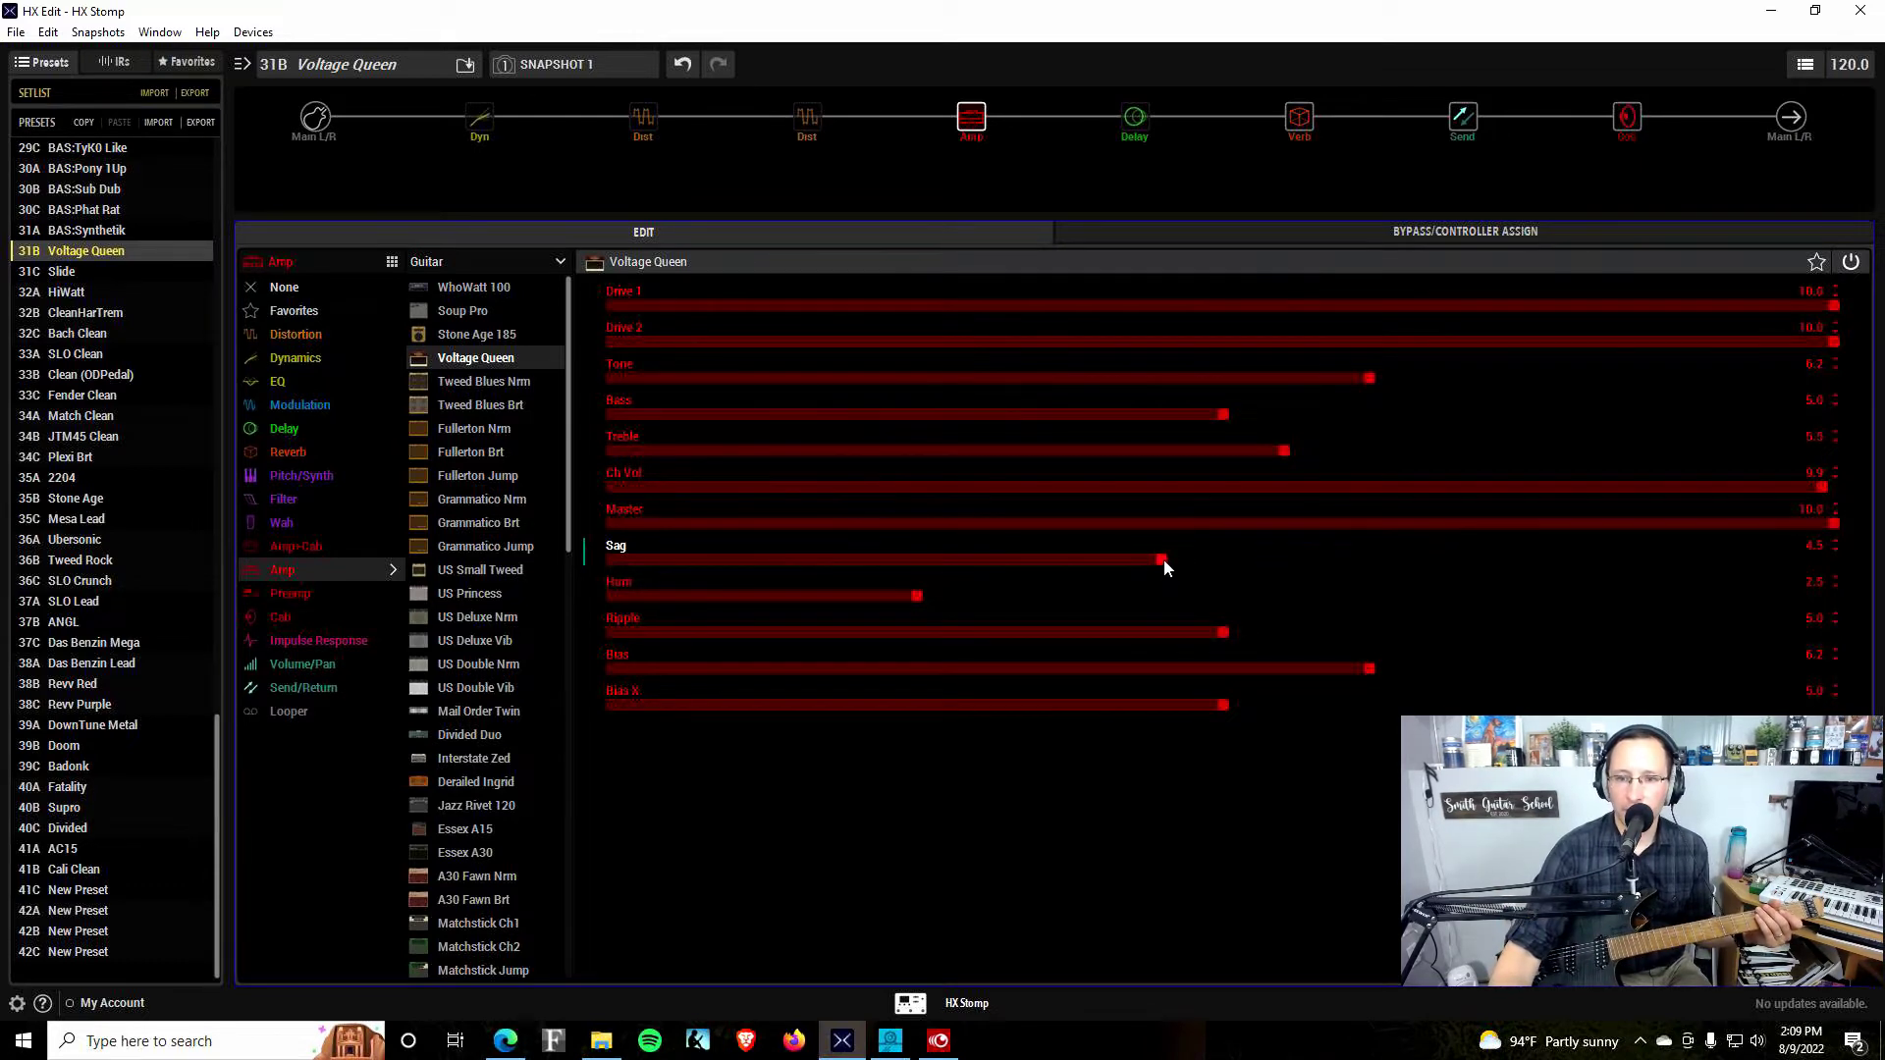
pyautogui.moveTo(1164, 563); pyautogui.dragTo(1793, 581)
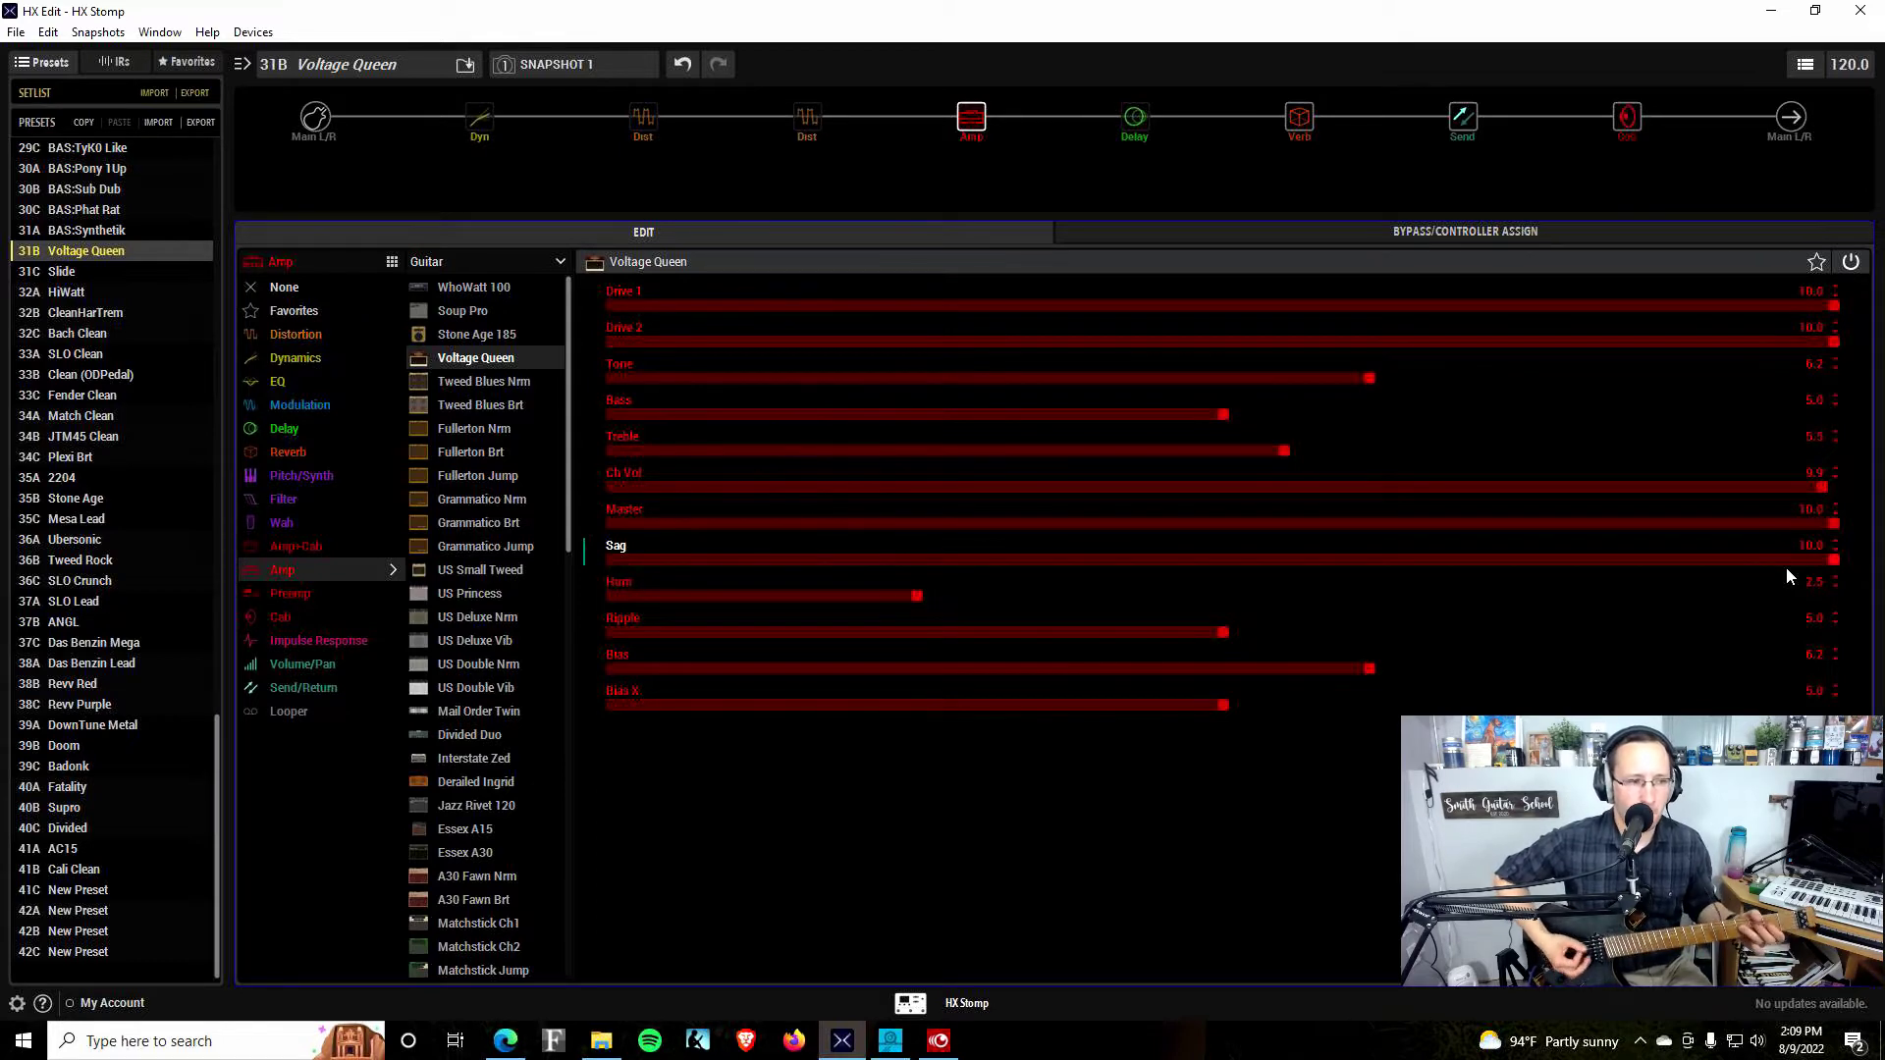
pyautogui.click(611, 558)
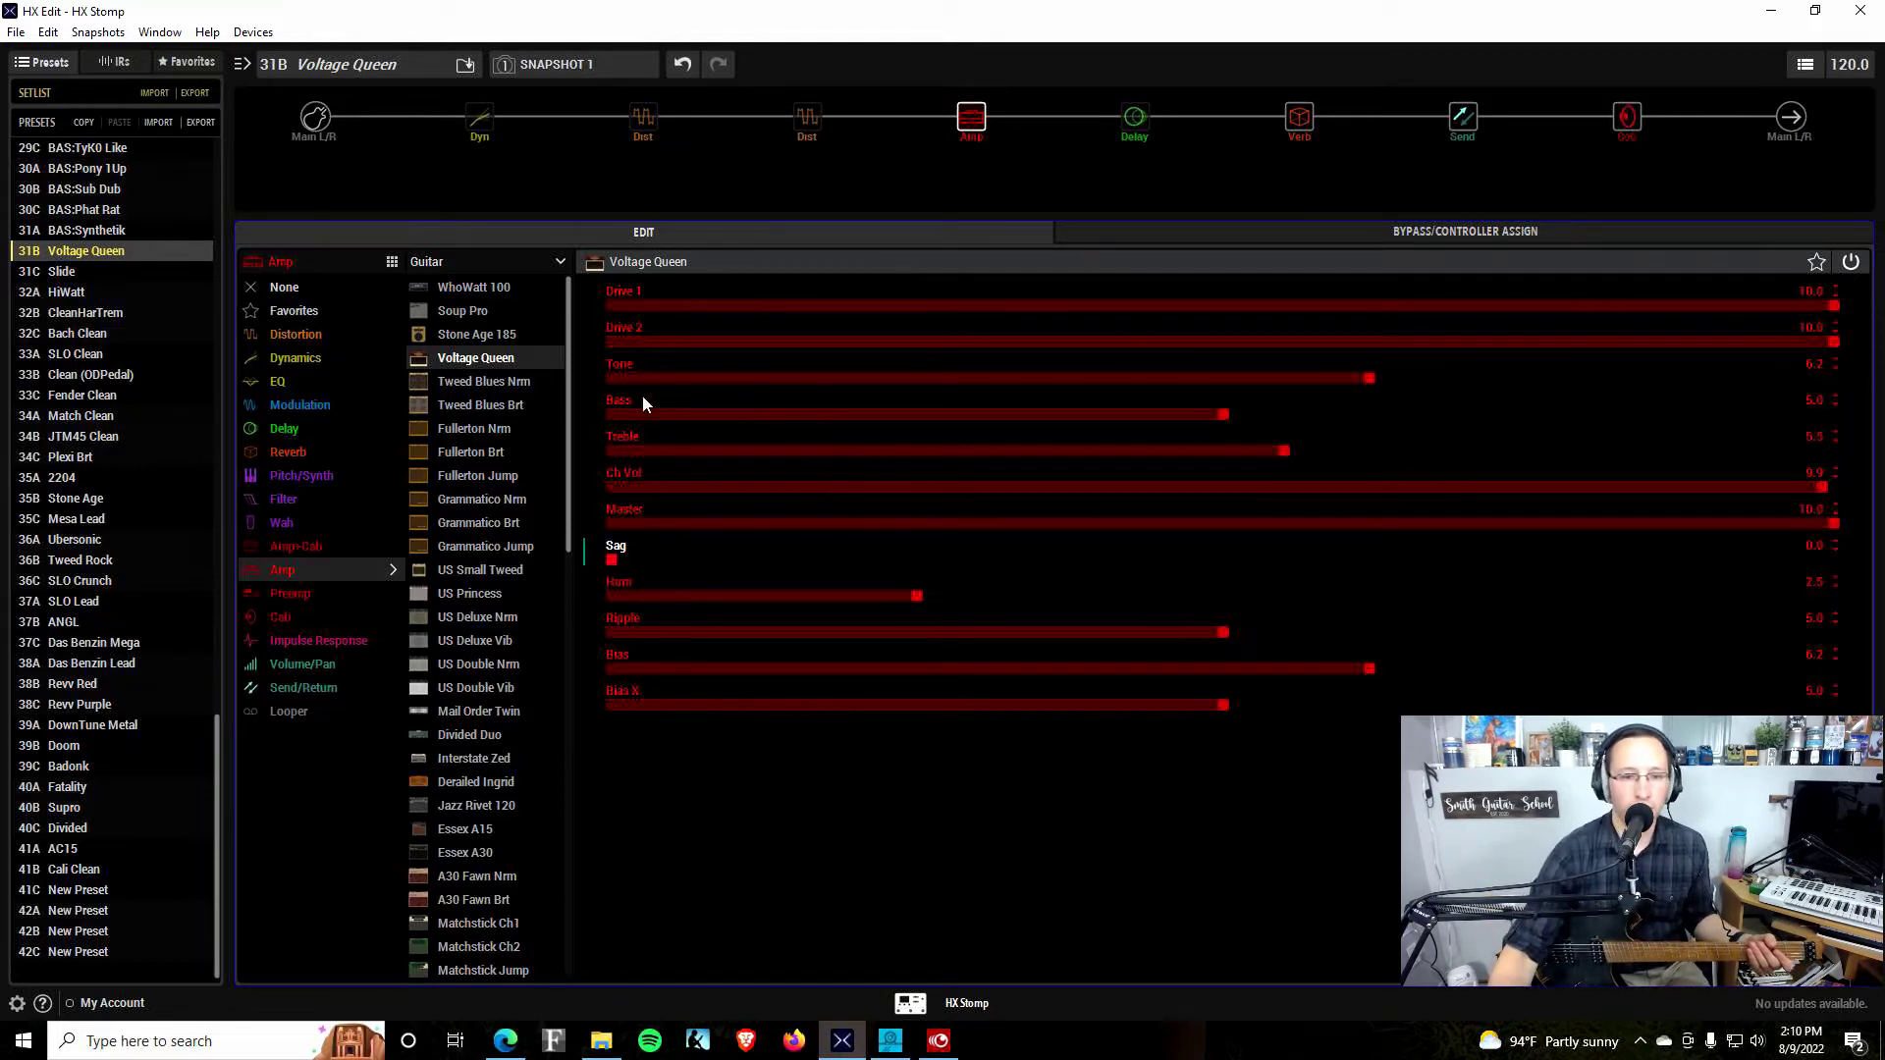
pyautogui.click(1196, 562)
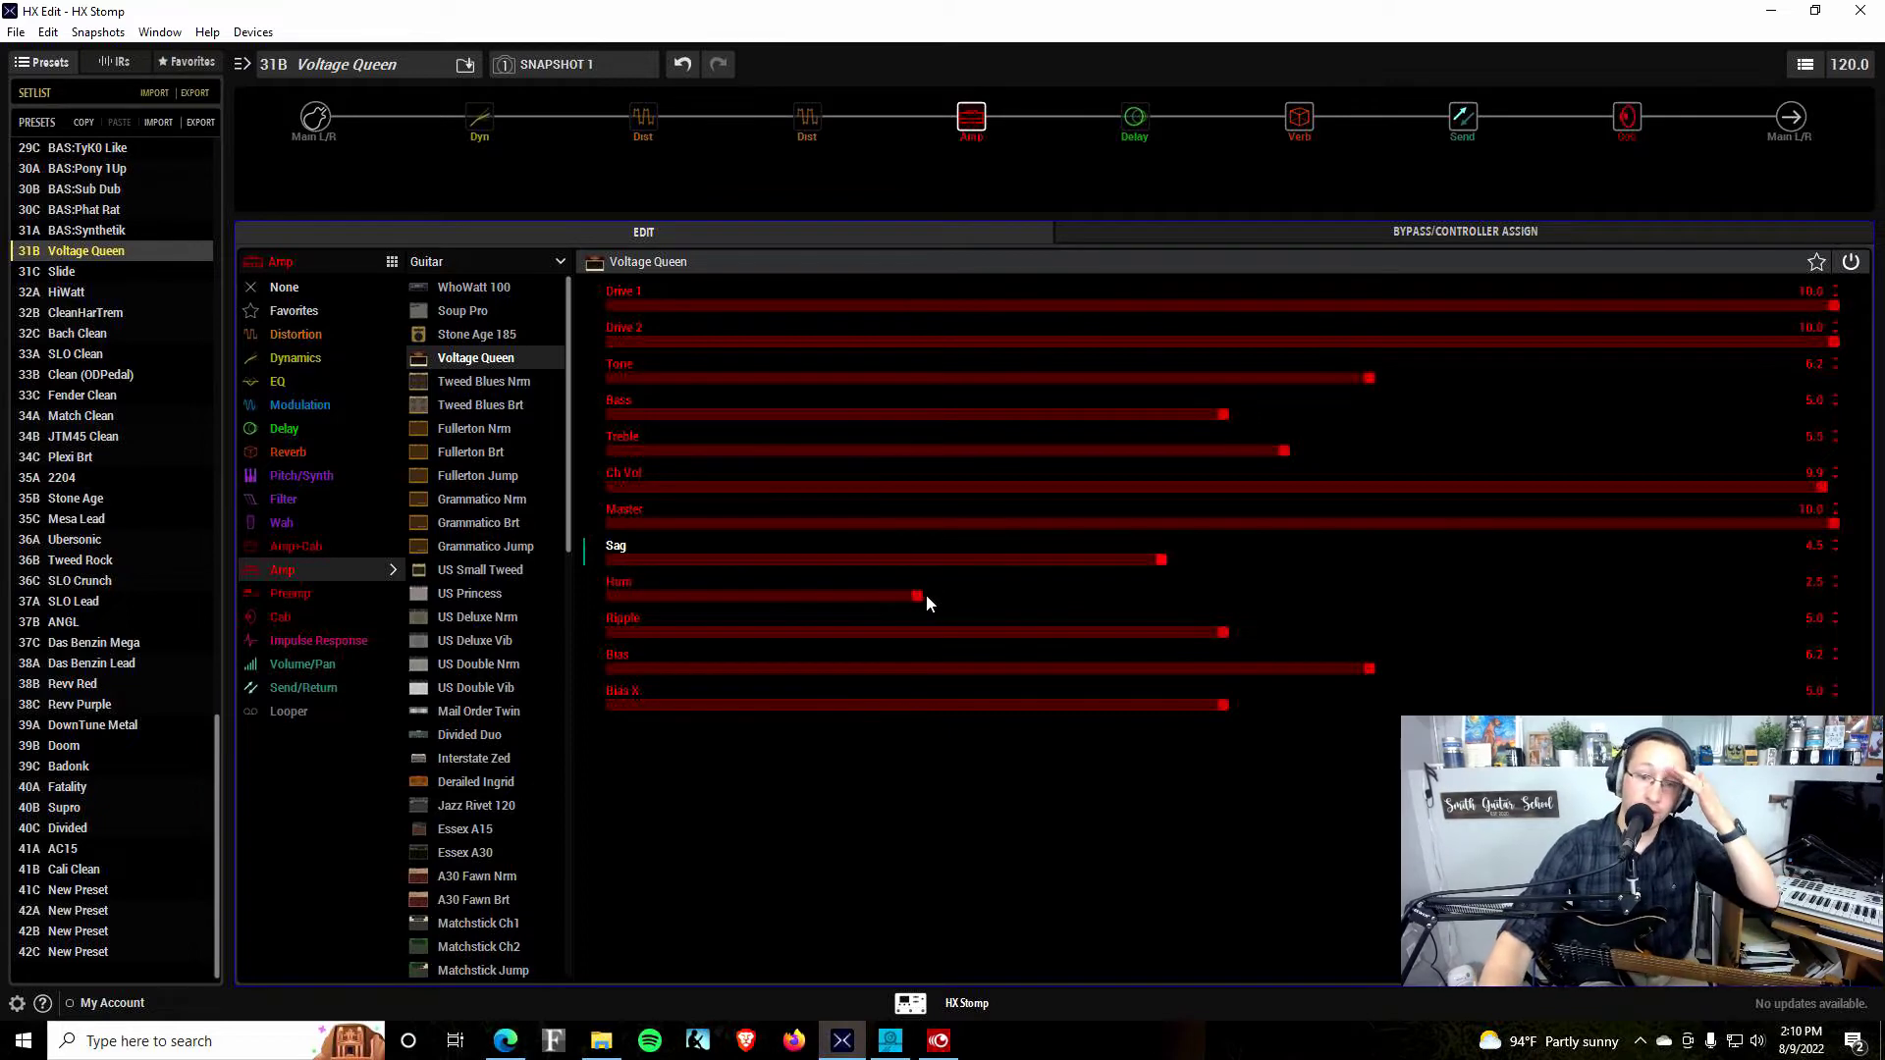
# Sweep the Hum slider from 0.0 through 5.7 and 8.0 up to its 10.0 maximum
pyautogui.moveTo(917, 595); pyautogui.dragTo(603, 595)
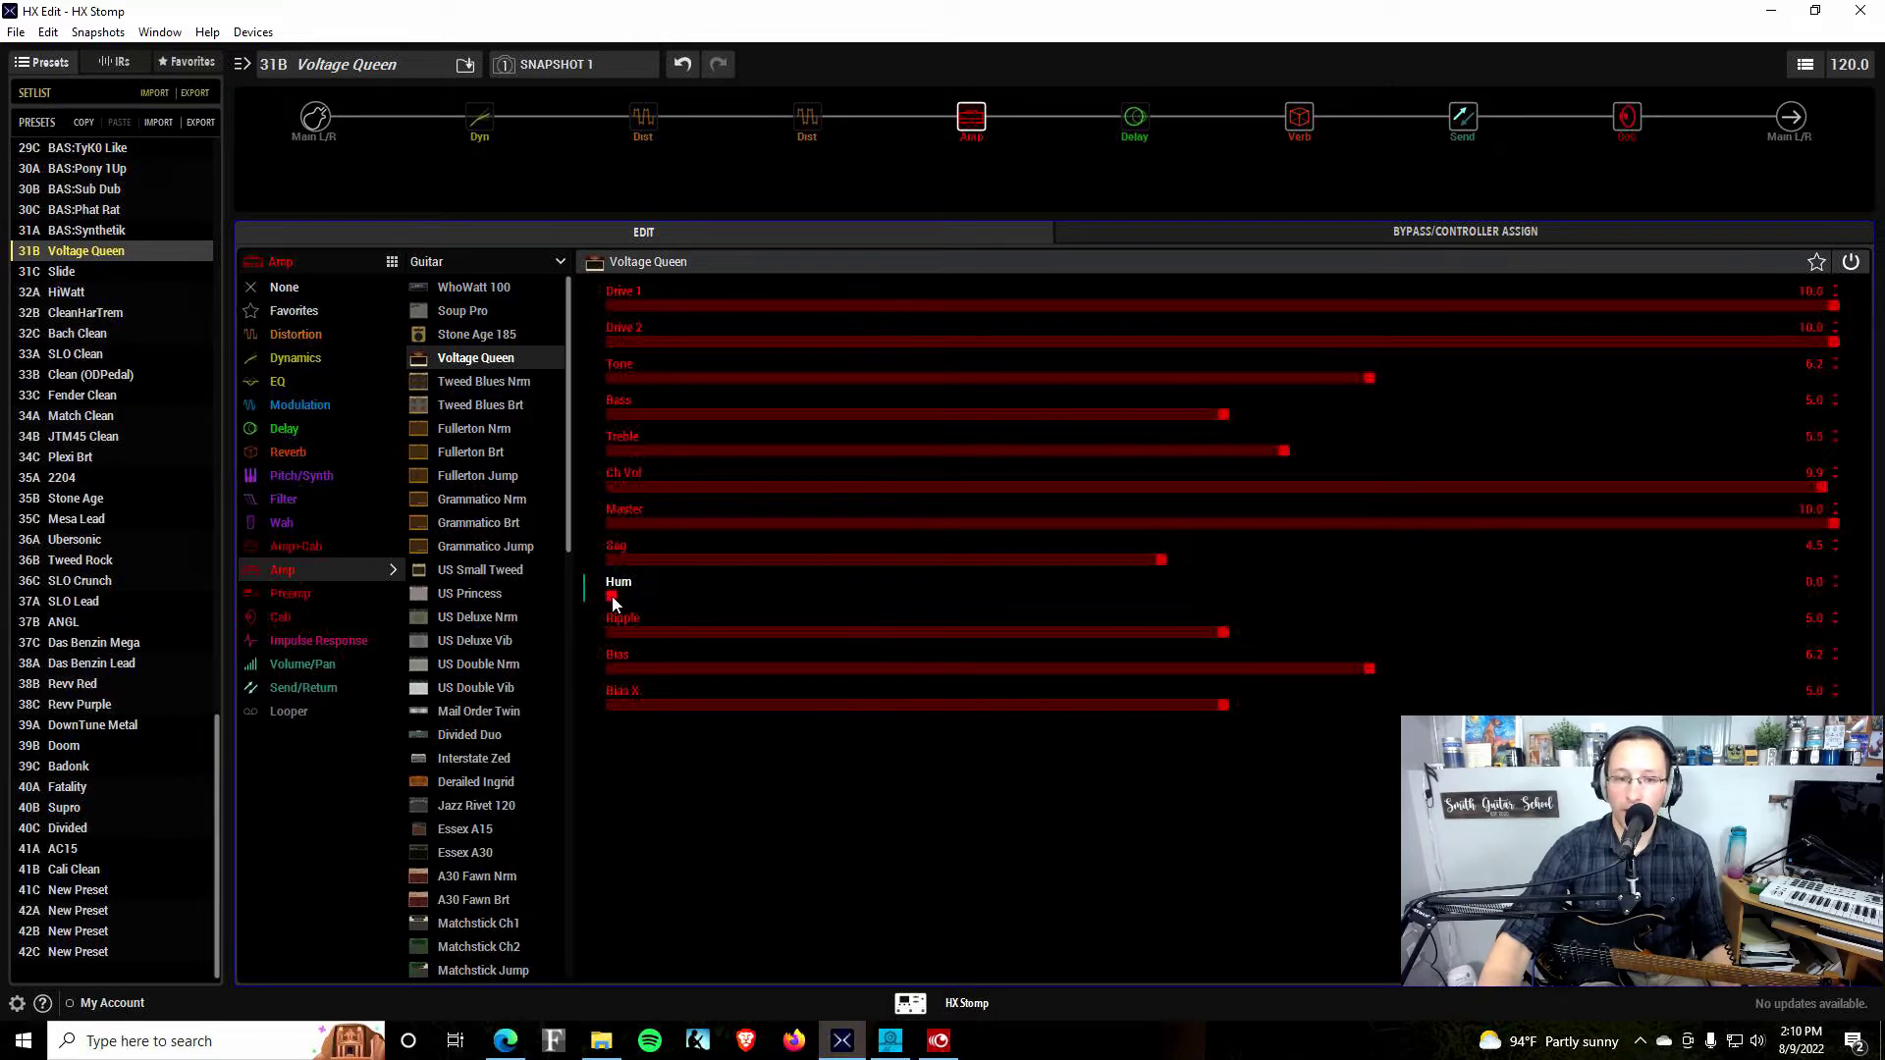
pyautogui.moveTo(612, 597); pyautogui.dragTo(701, 604)
pyautogui.moveTo(909, 598); pyautogui.dragTo(1314, 598)
pyautogui.moveTo(1468, 595); pyautogui.dragTo(1762, 594)
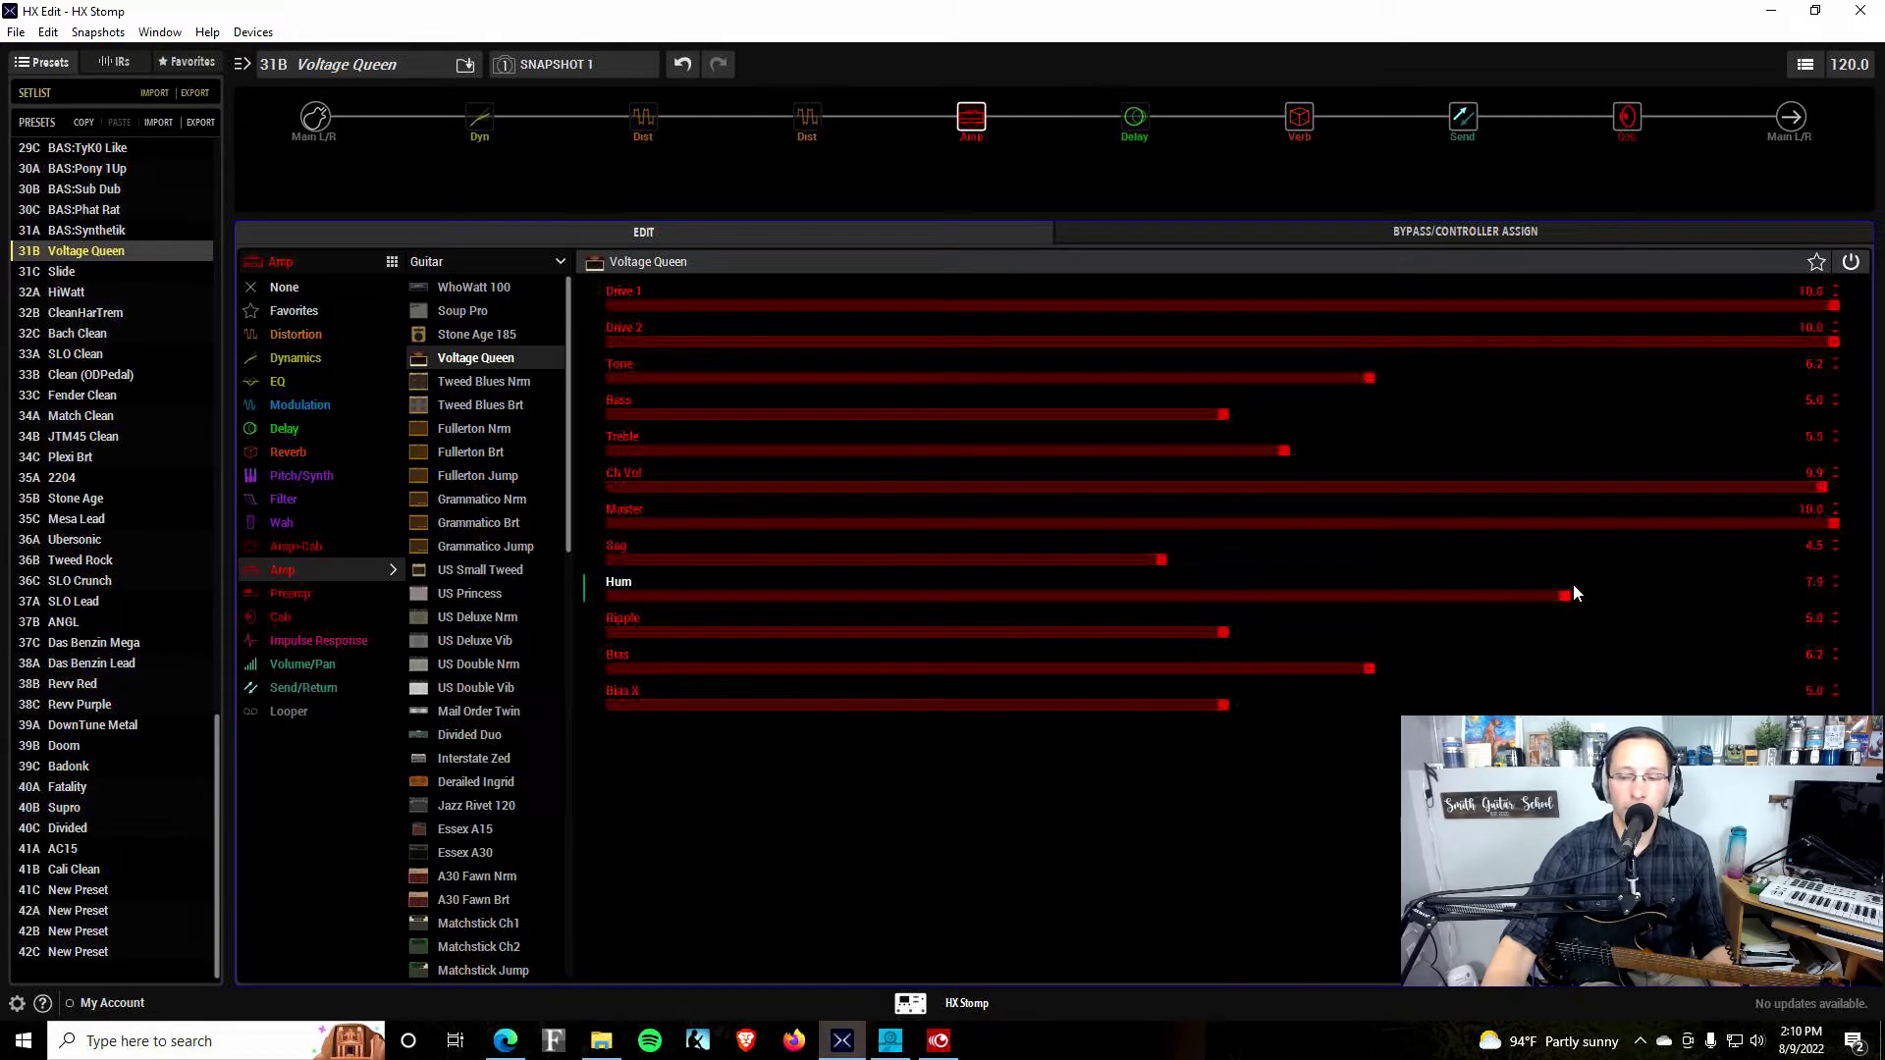
pyautogui.moveTo(1574, 587); pyautogui.dragTo(1688, 607)
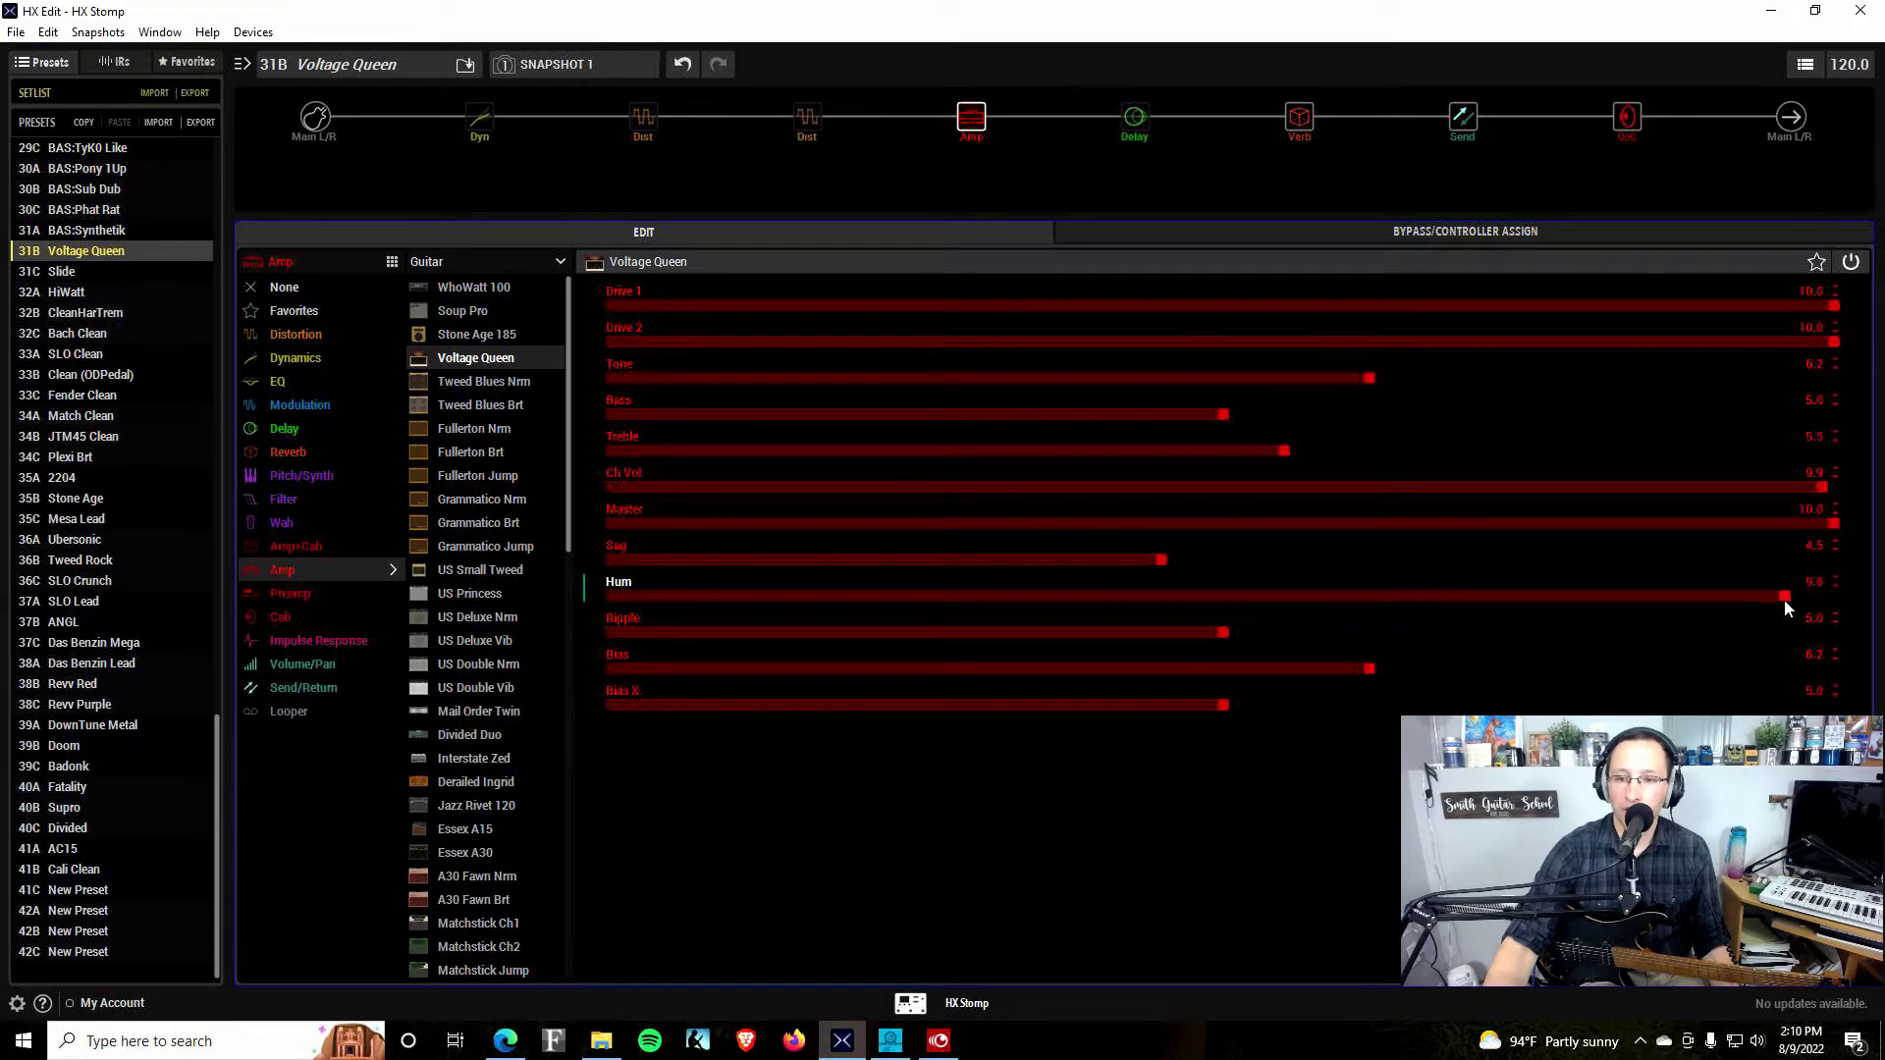
pyautogui.moveTo(1783, 599); pyautogui.dragTo(1836, 599)
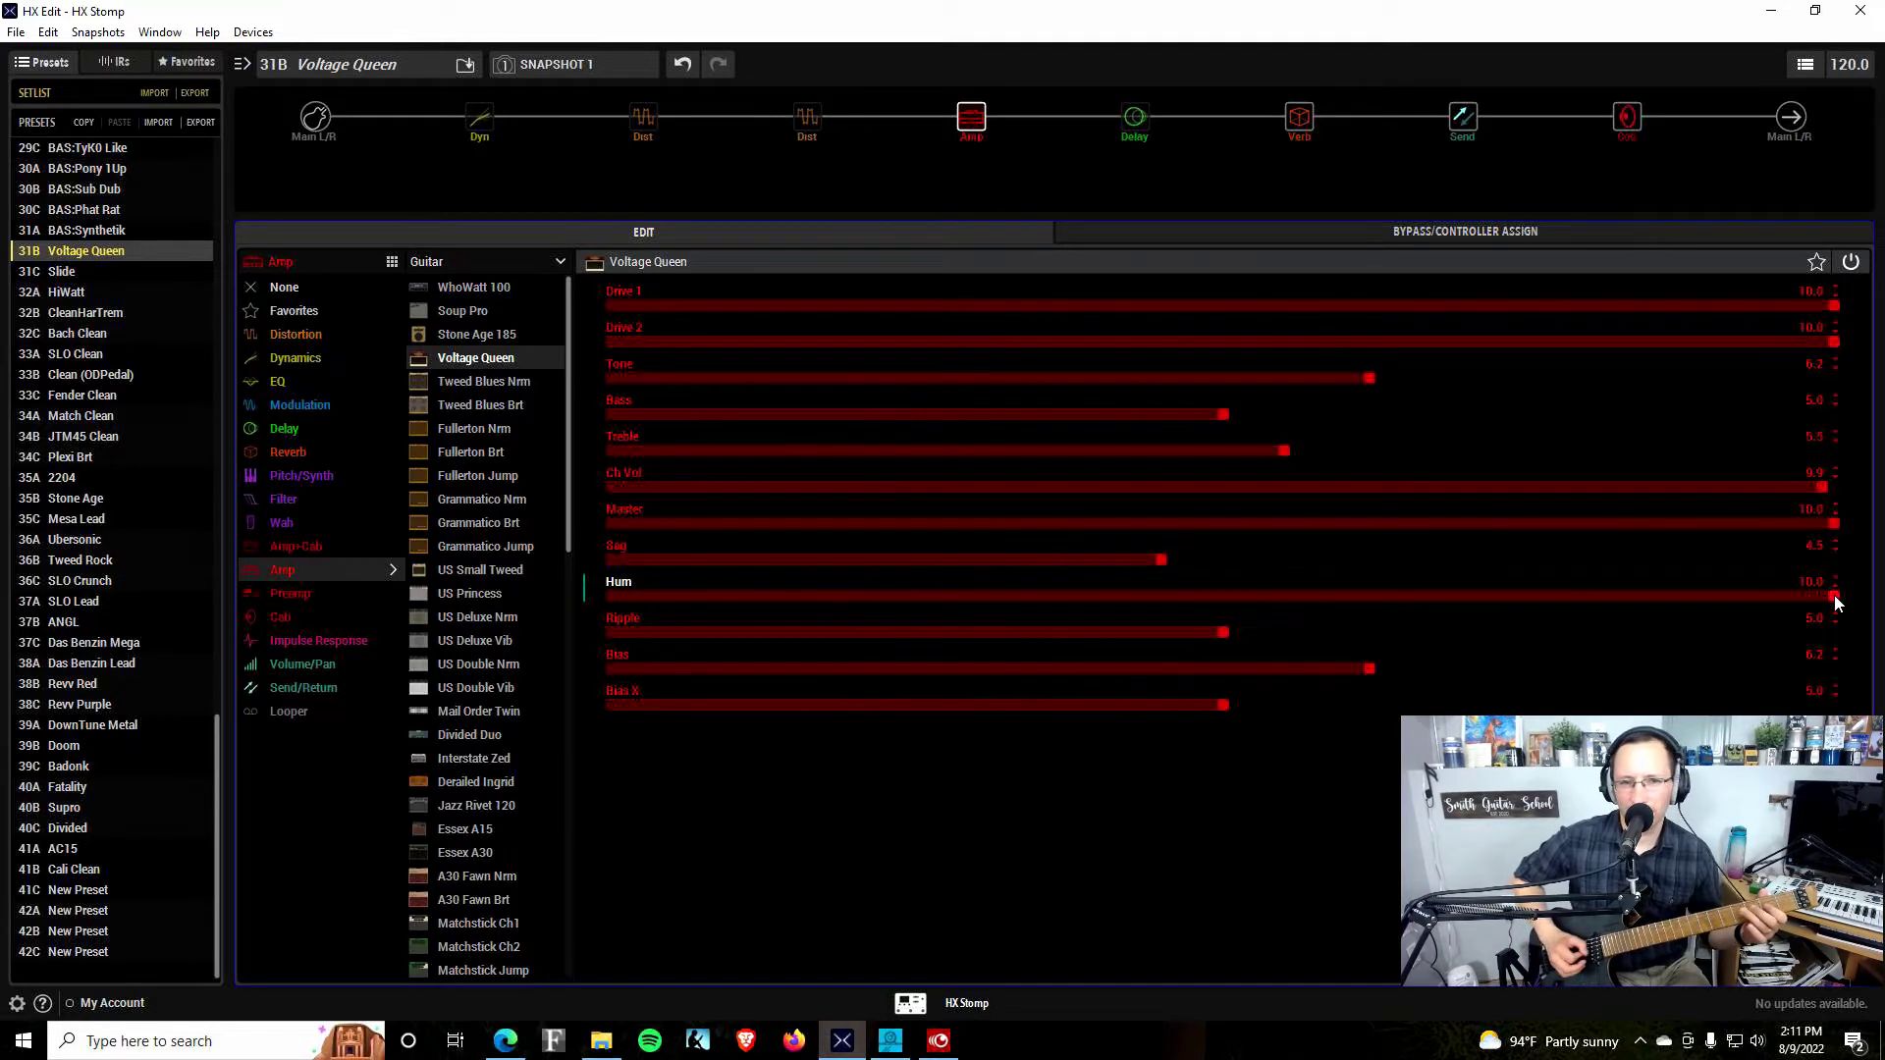
# Try Hum at 0.1, 9.8, 8.9, 7.0, 4.7 and 0.0, leaving it at 4.5
pyautogui.click(617, 597)
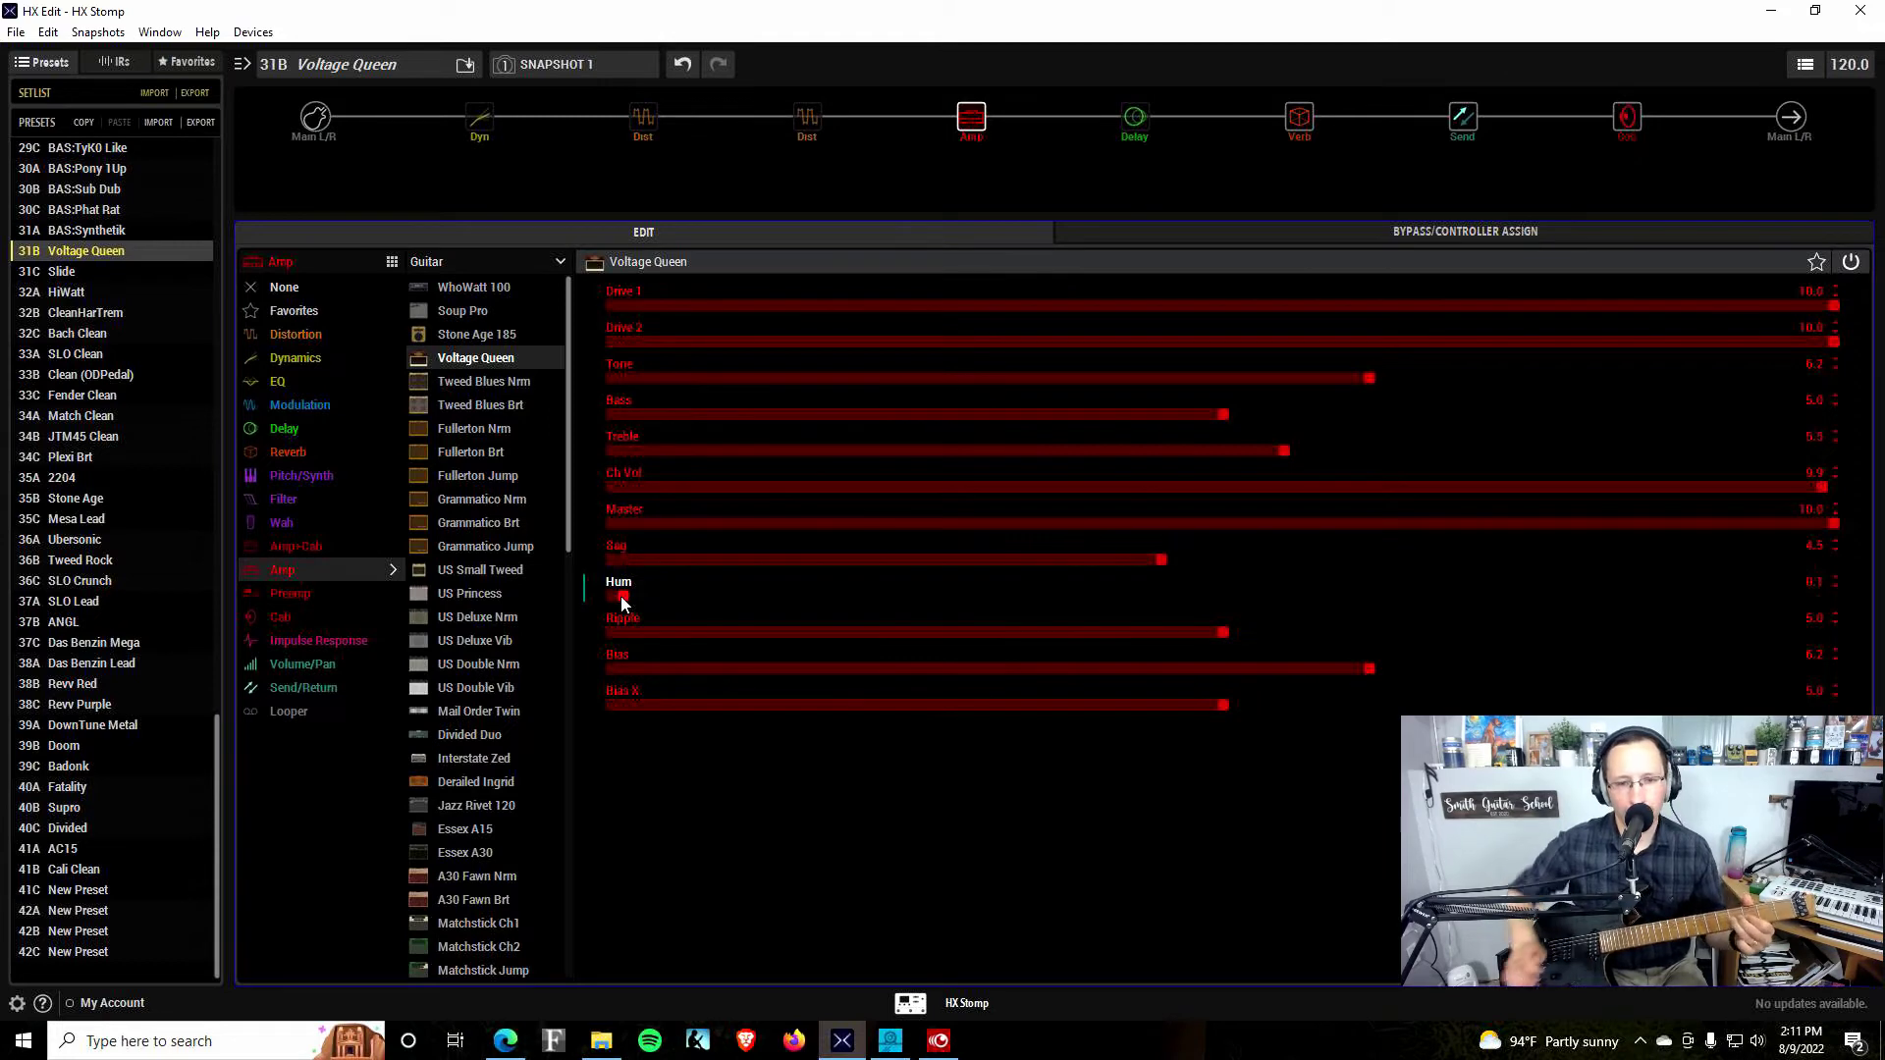
pyautogui.click(1811, 593)
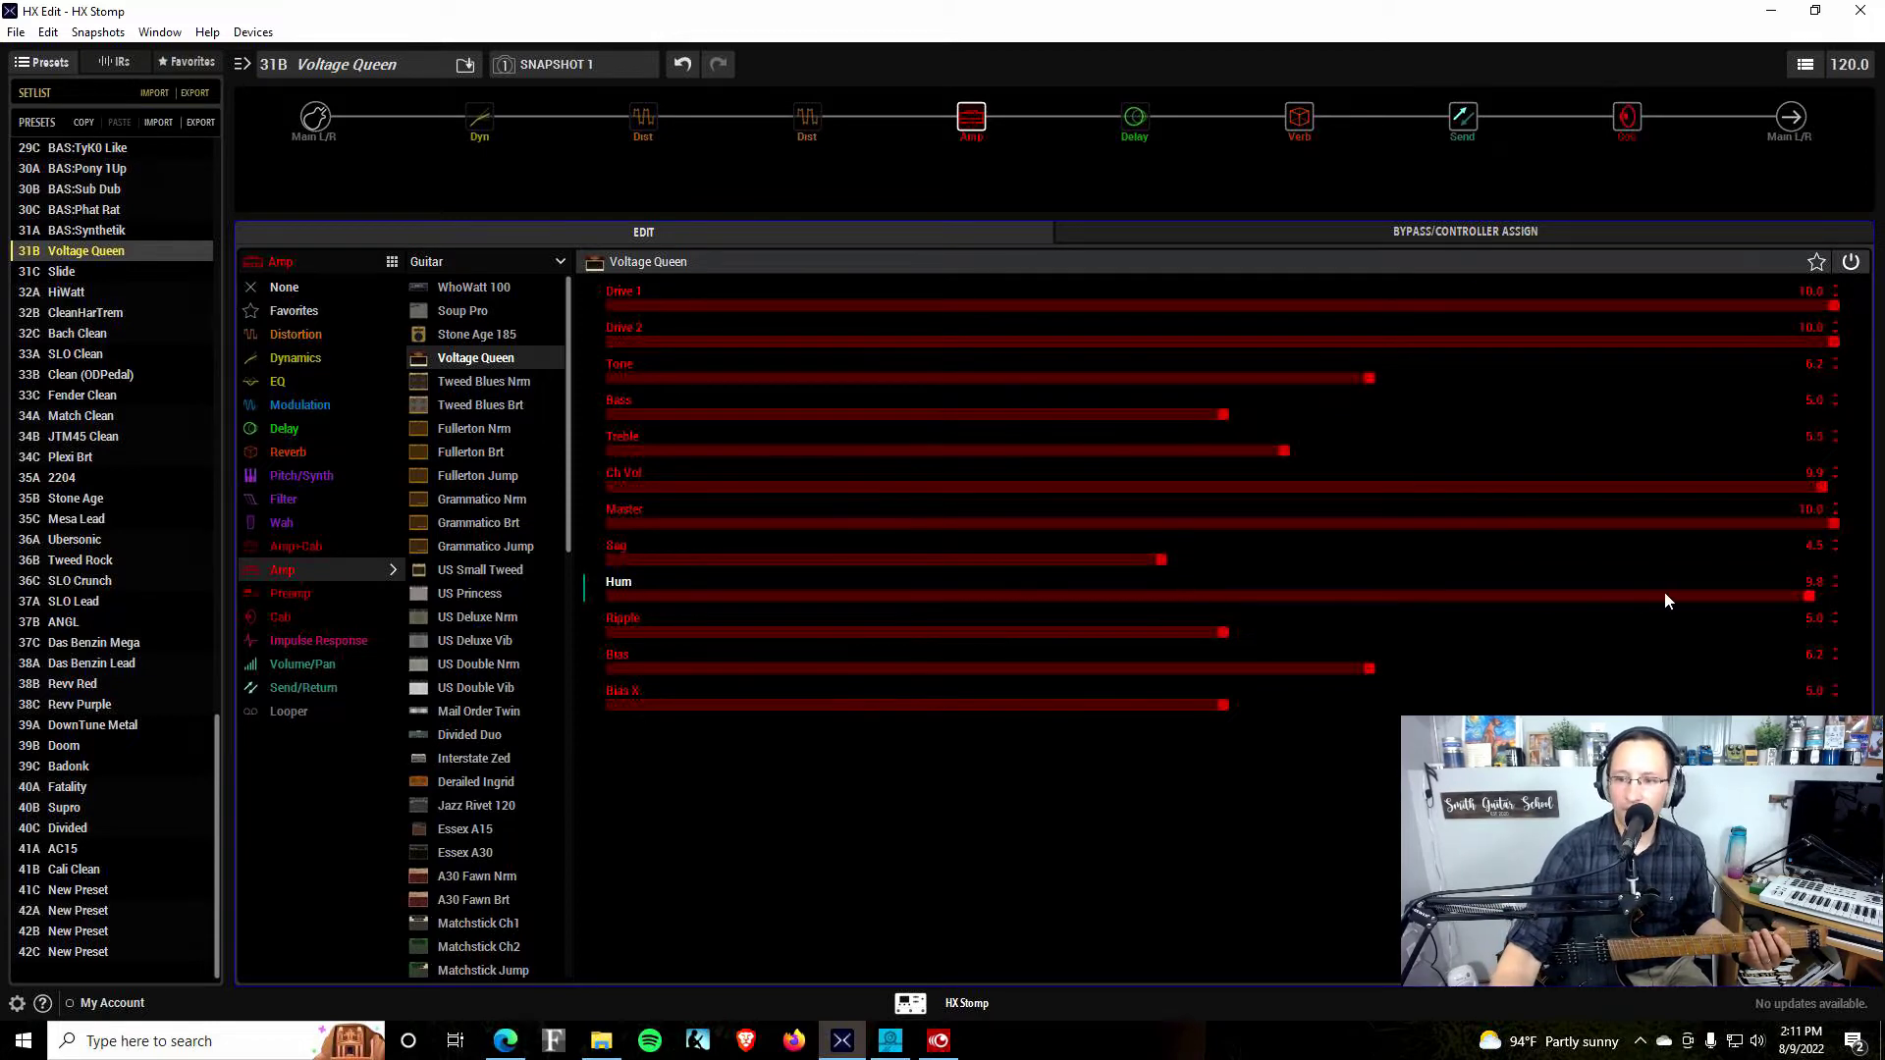
pyautogui.click(1698, 597)
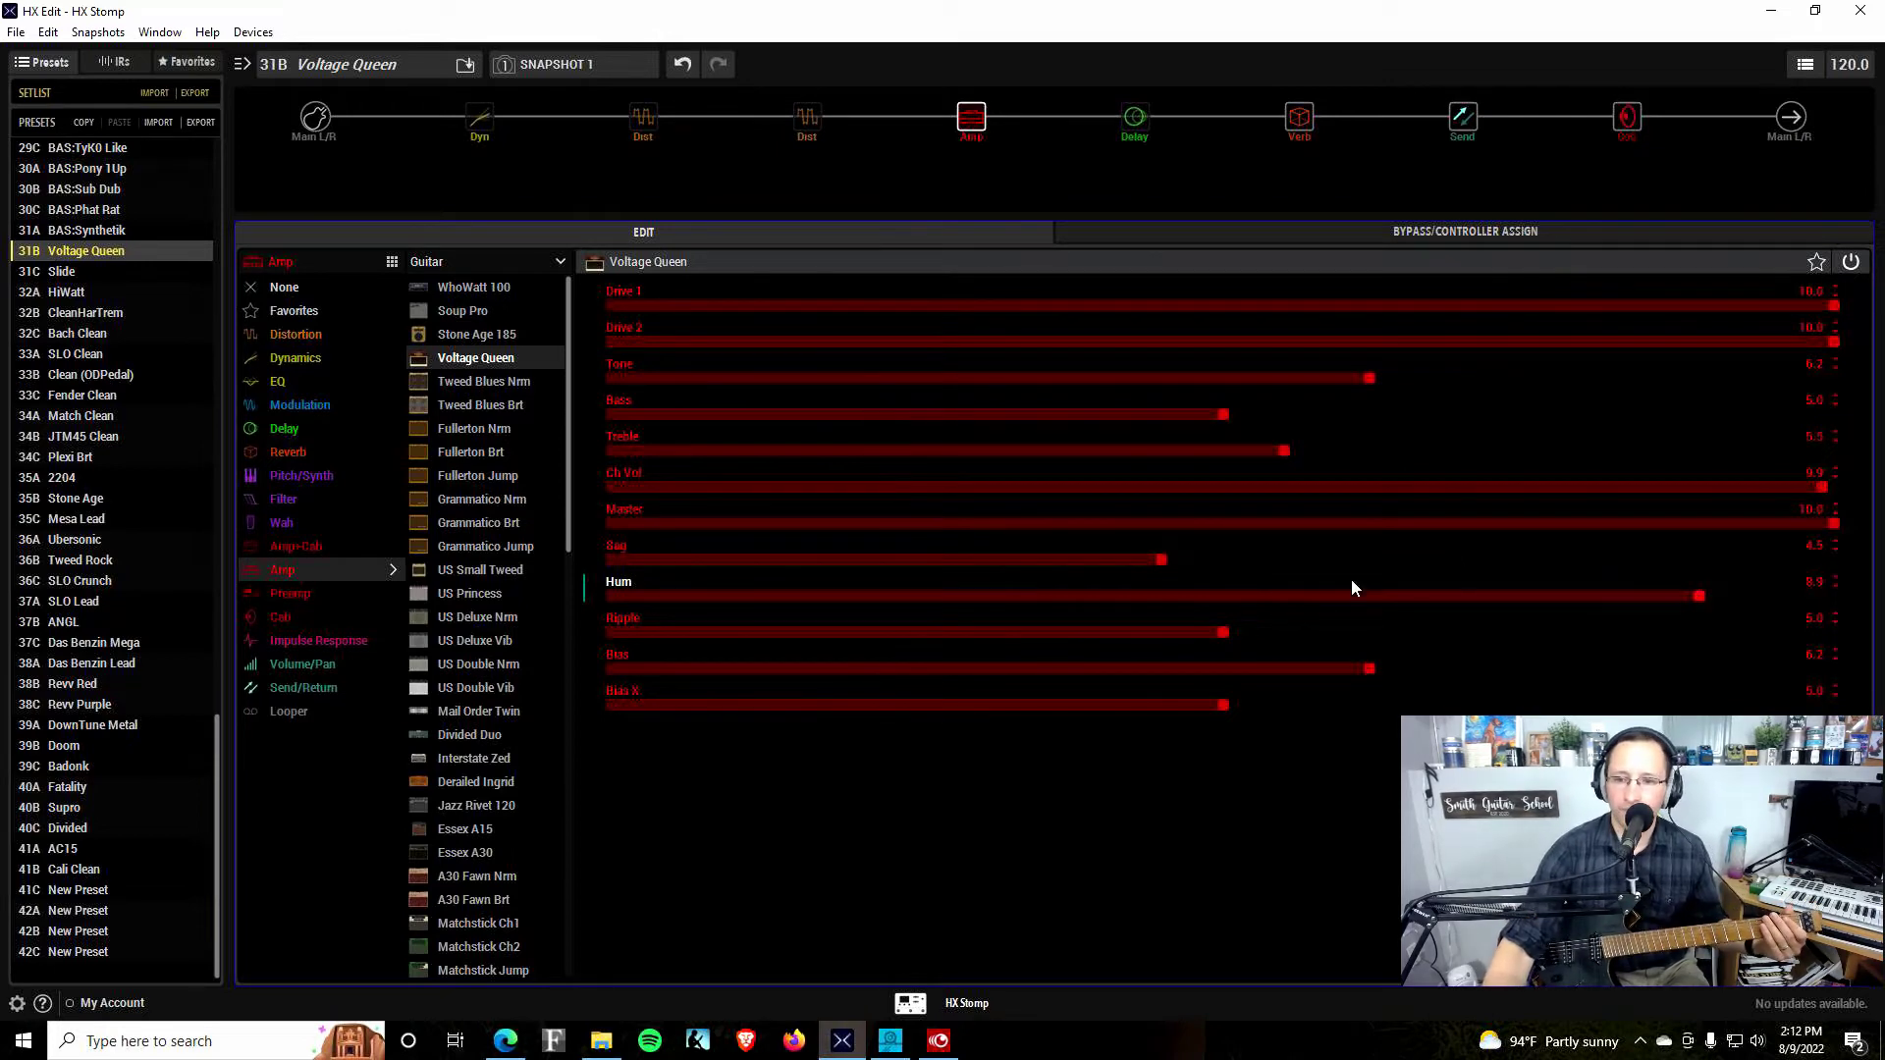
pyautogui.click(1471, 596)
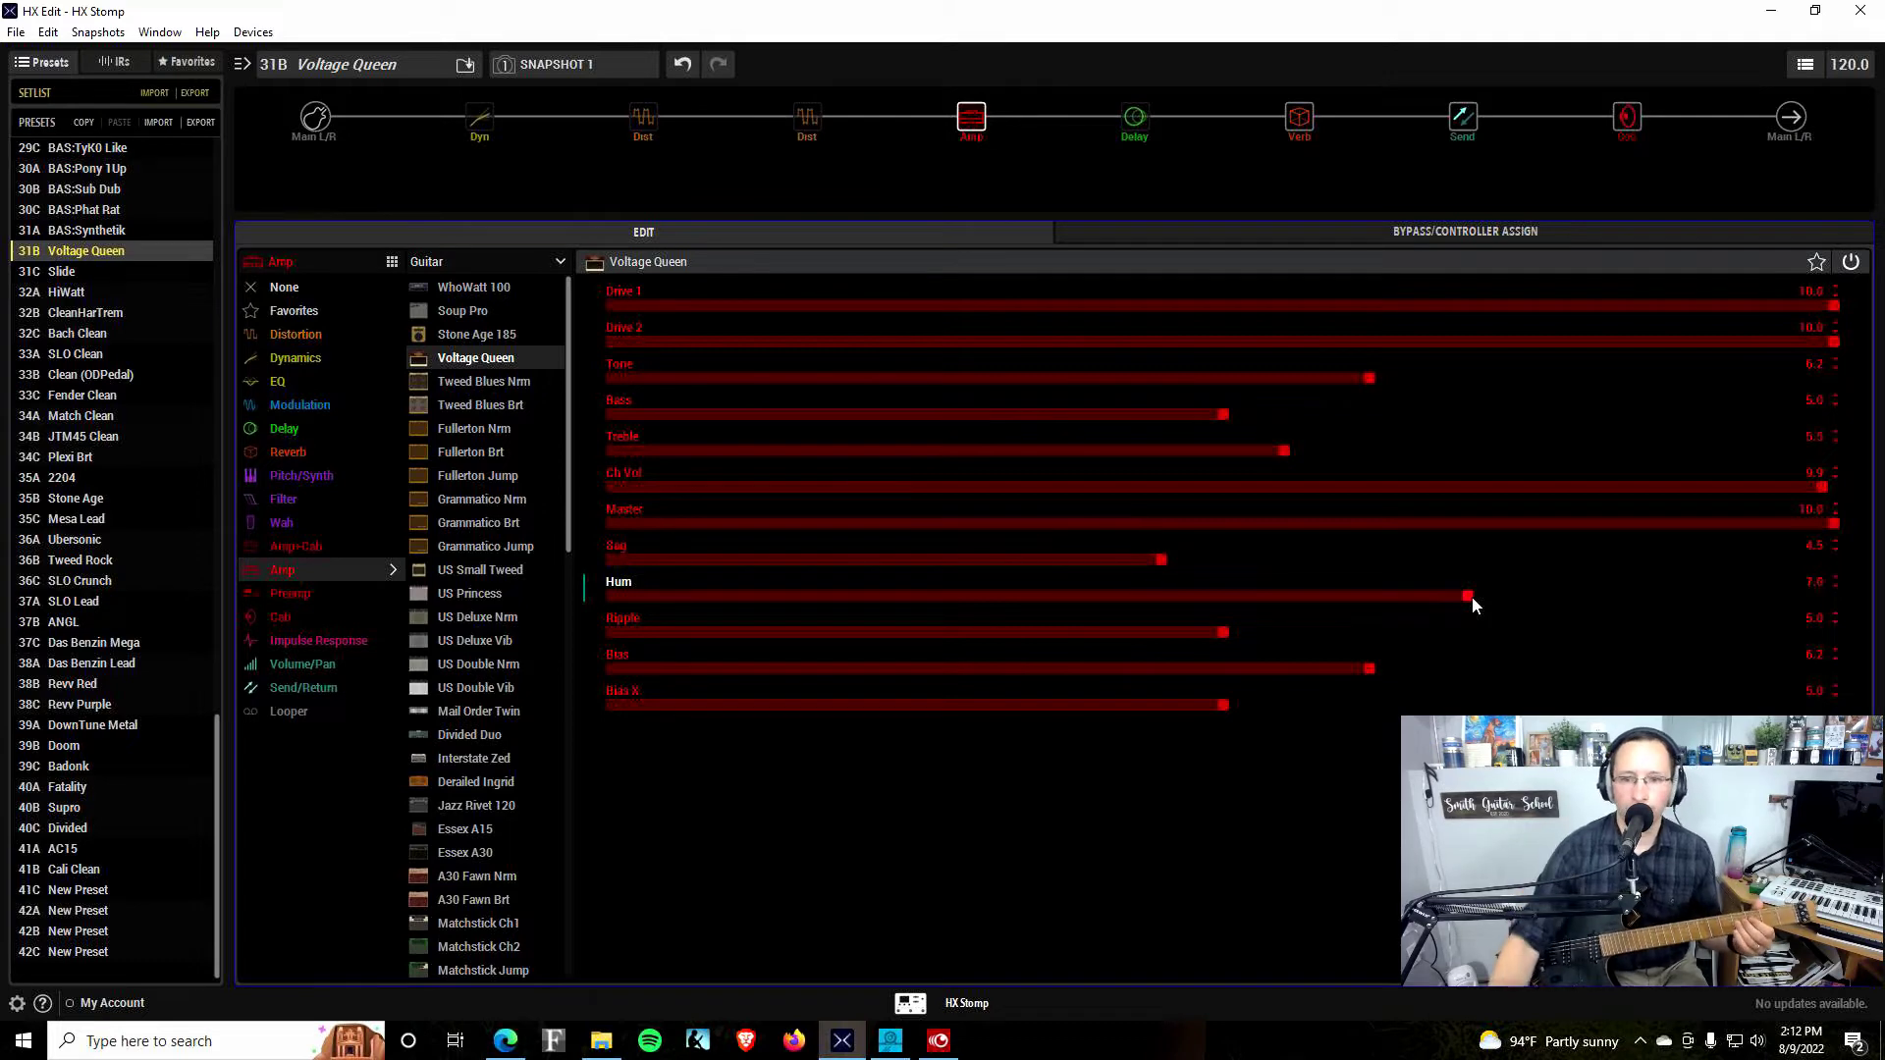
pyautogui.click(1183, 595)
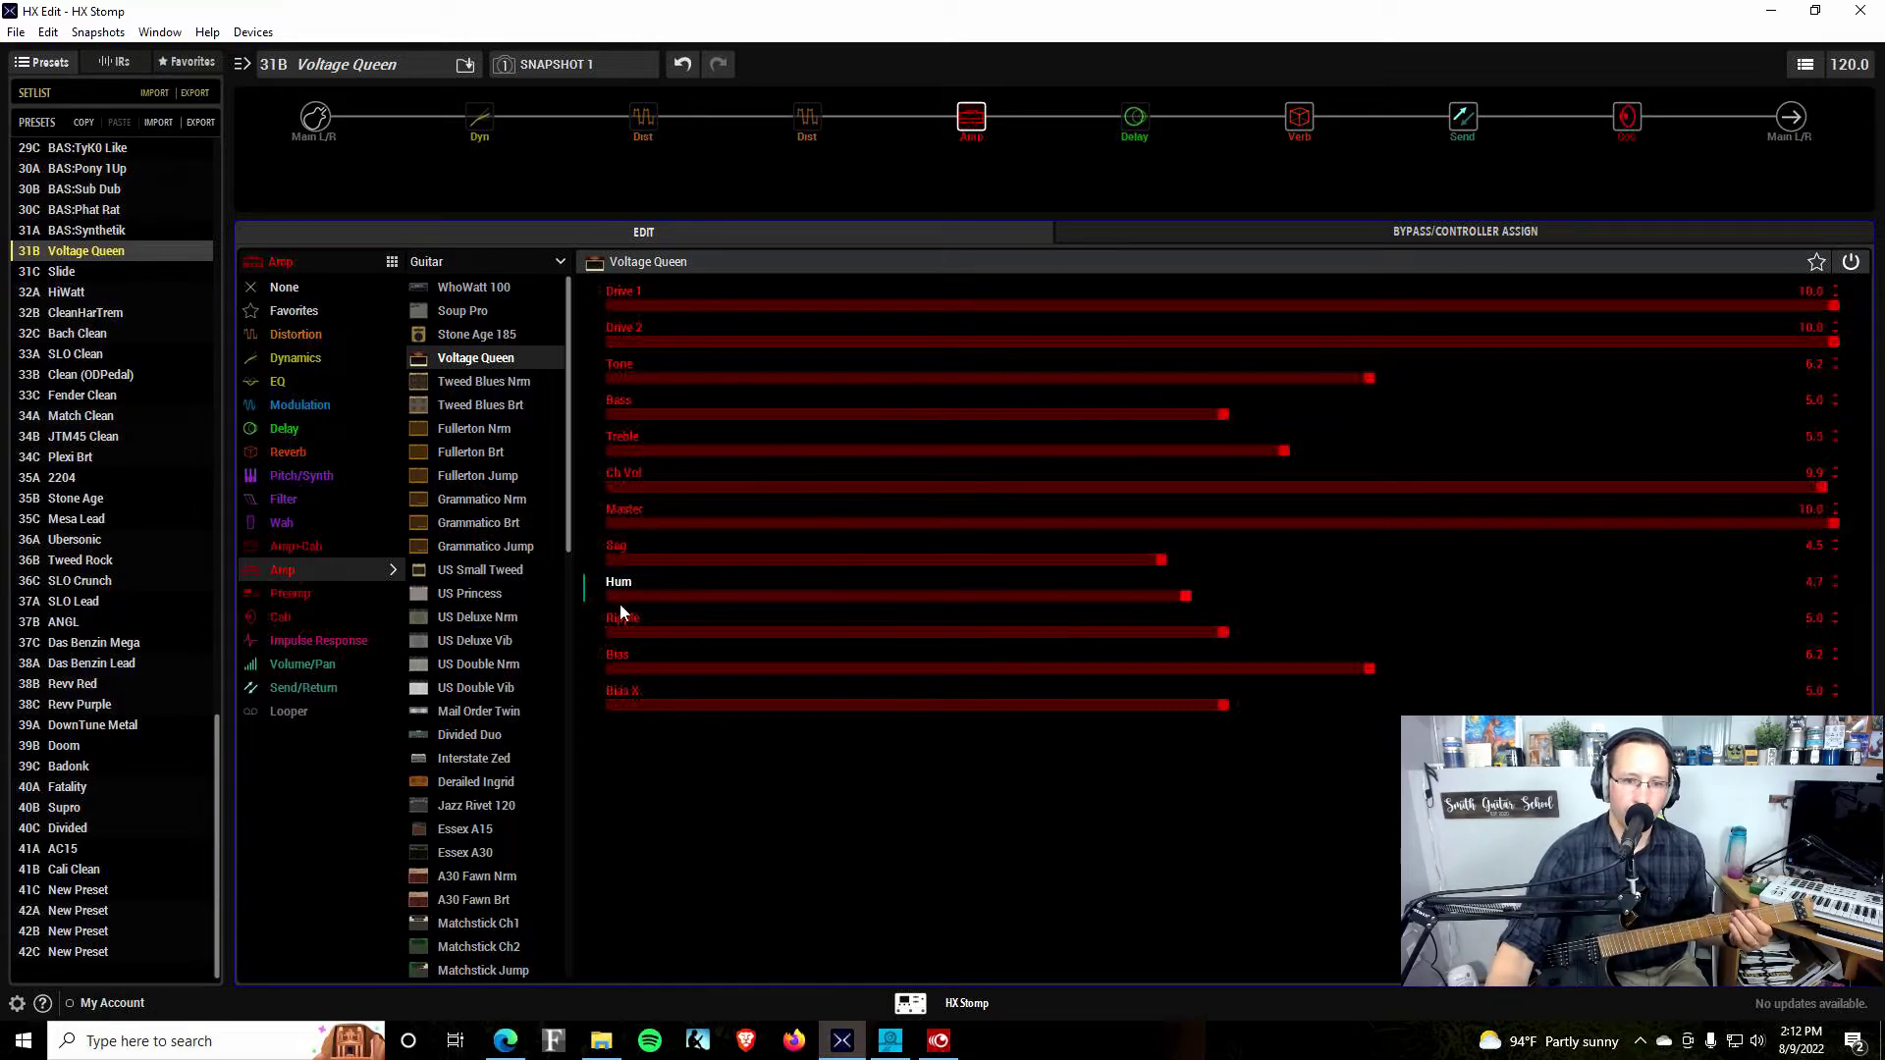
pyautogui.click(595, 594)
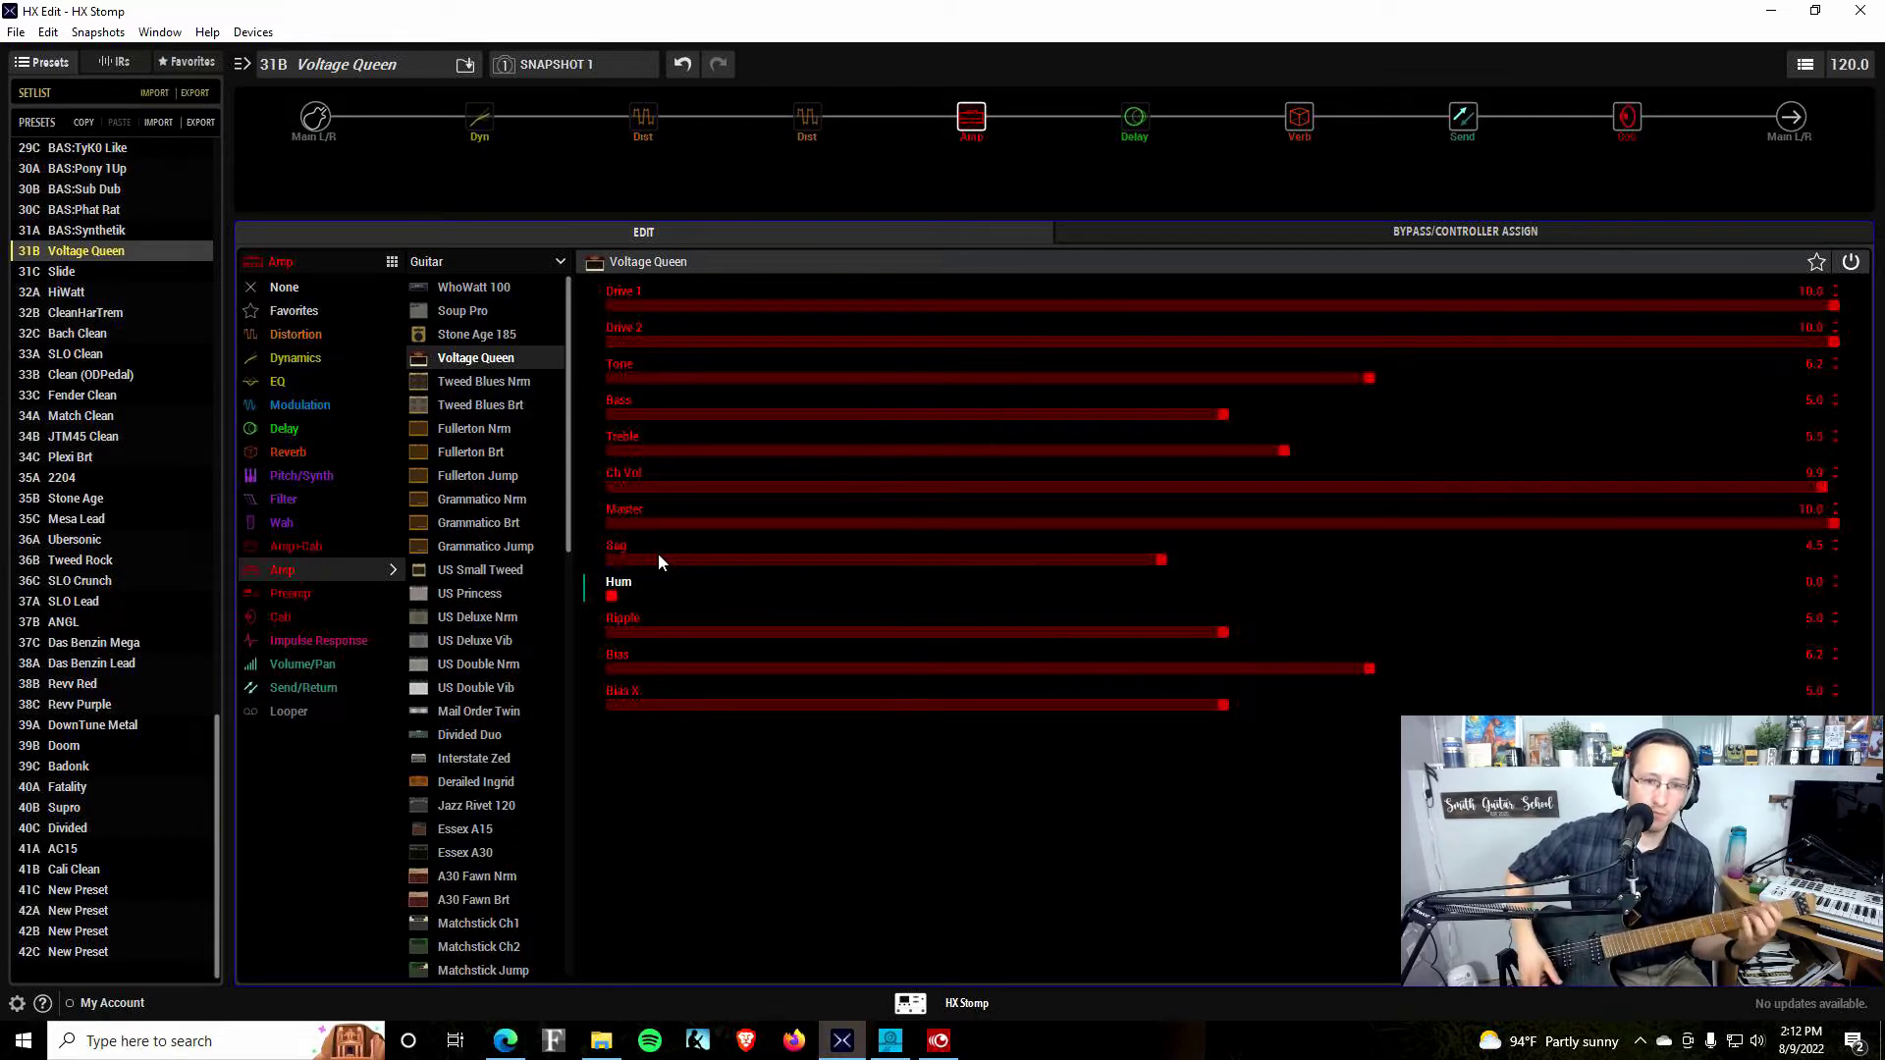
pyautogui.click(1162, 595)
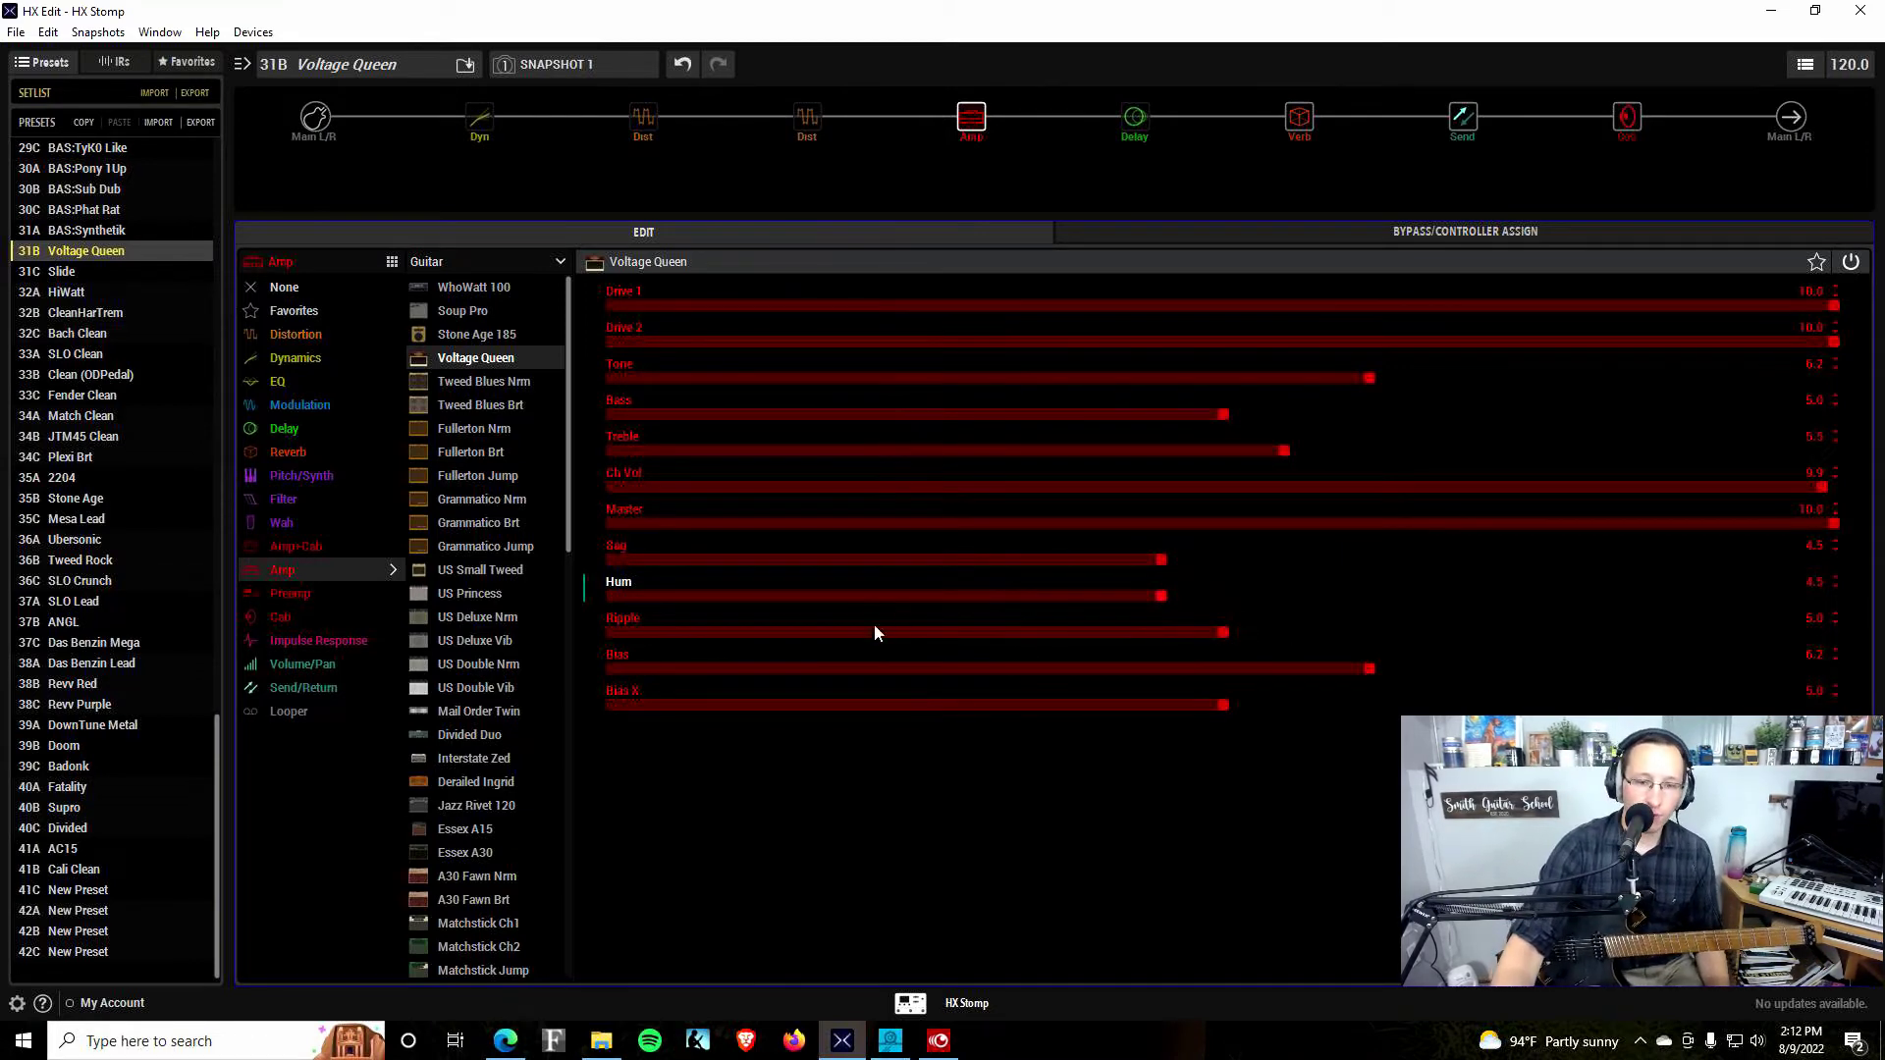
# Sweep Ripple between 0.0 and 10.0 repeatedly, set Ch Vol to 9.4, and leave Ripple at 0.0
pyautogui.click(610, 630)
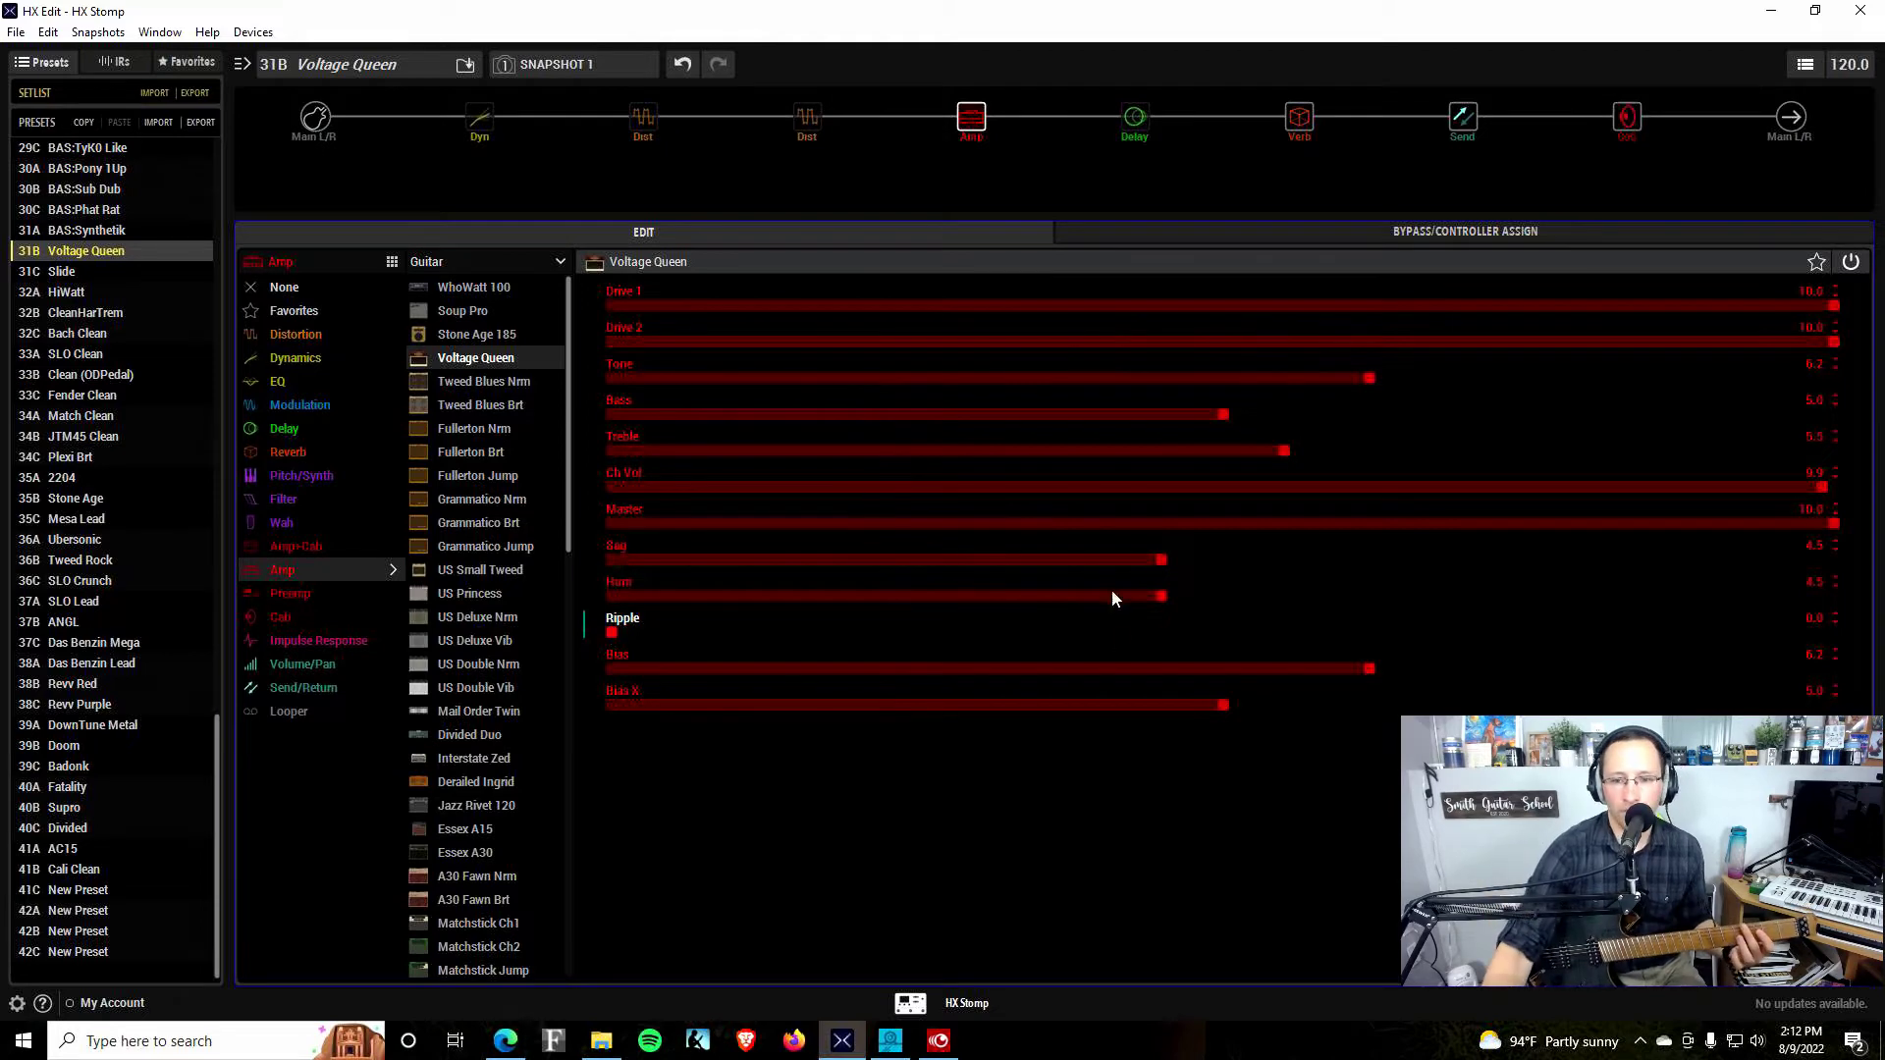
pyautogui.click(1771, 622)
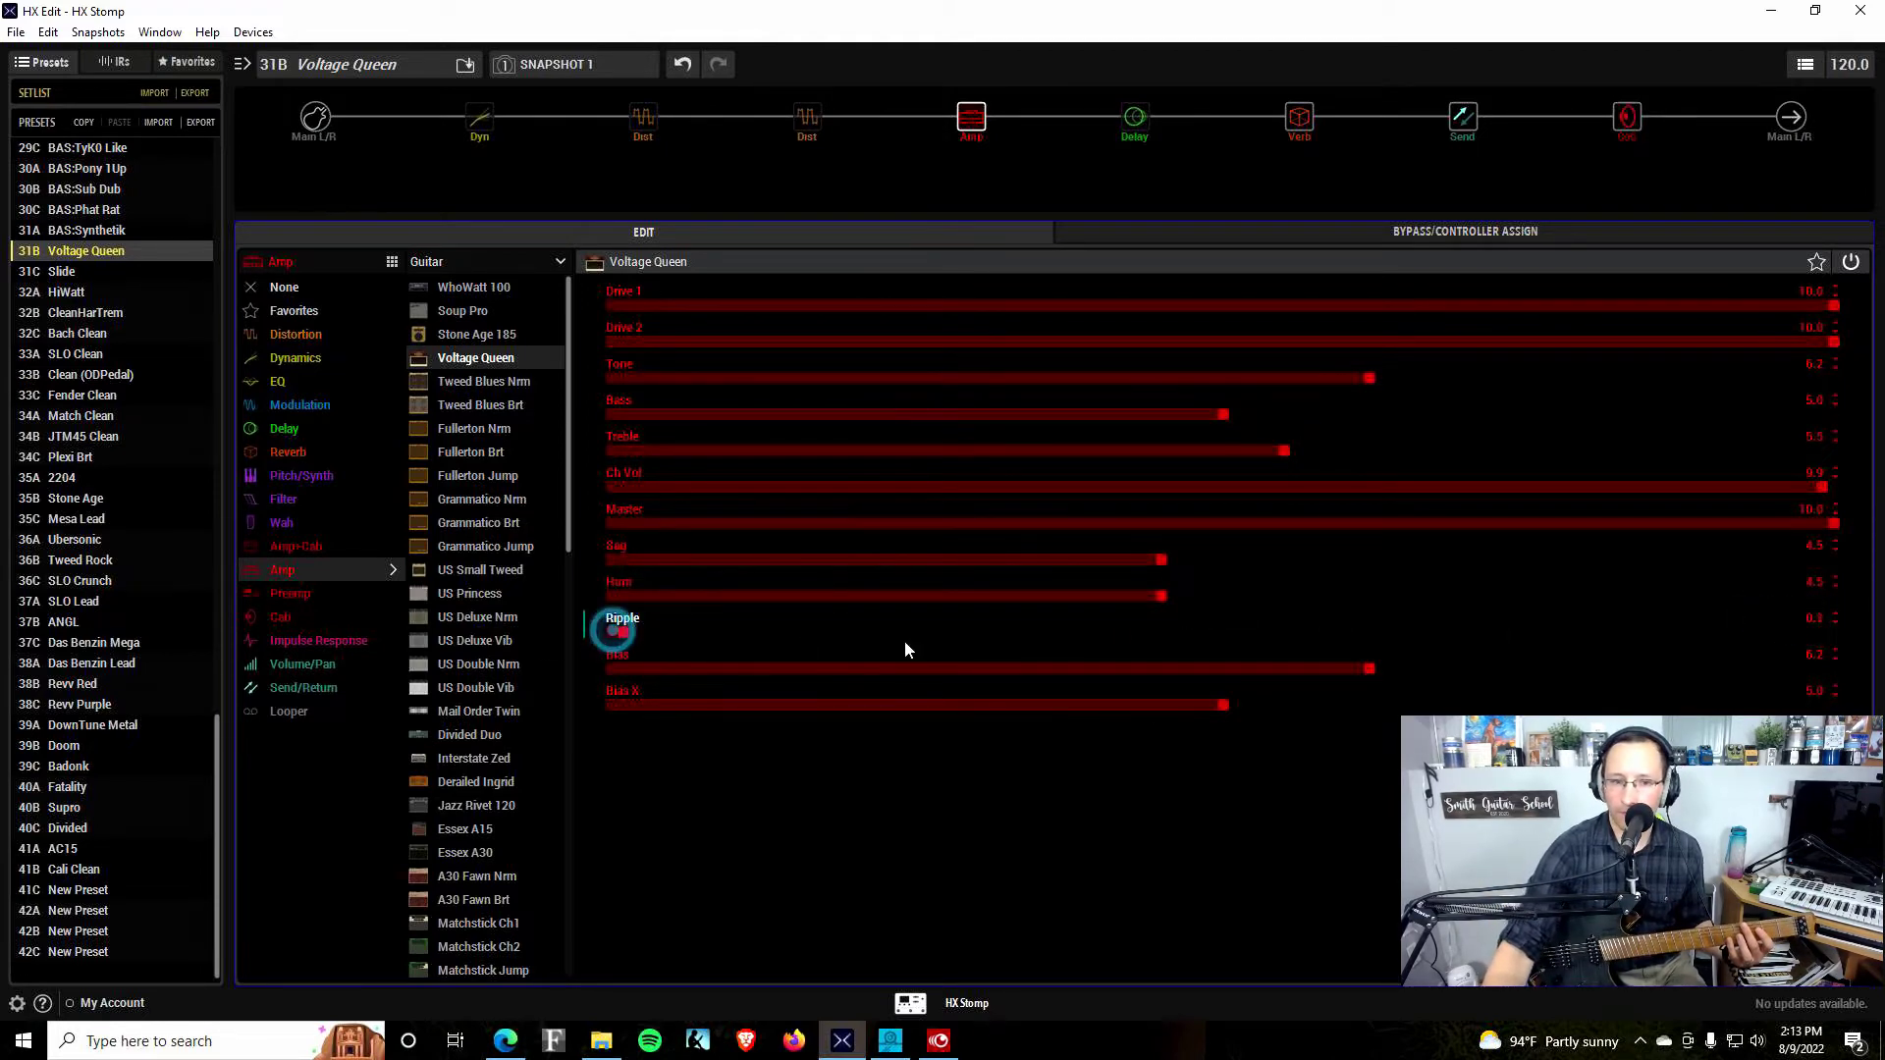
pyautogui.moveTo(1016, 653); pyautogui.dragTo(1859, 622)
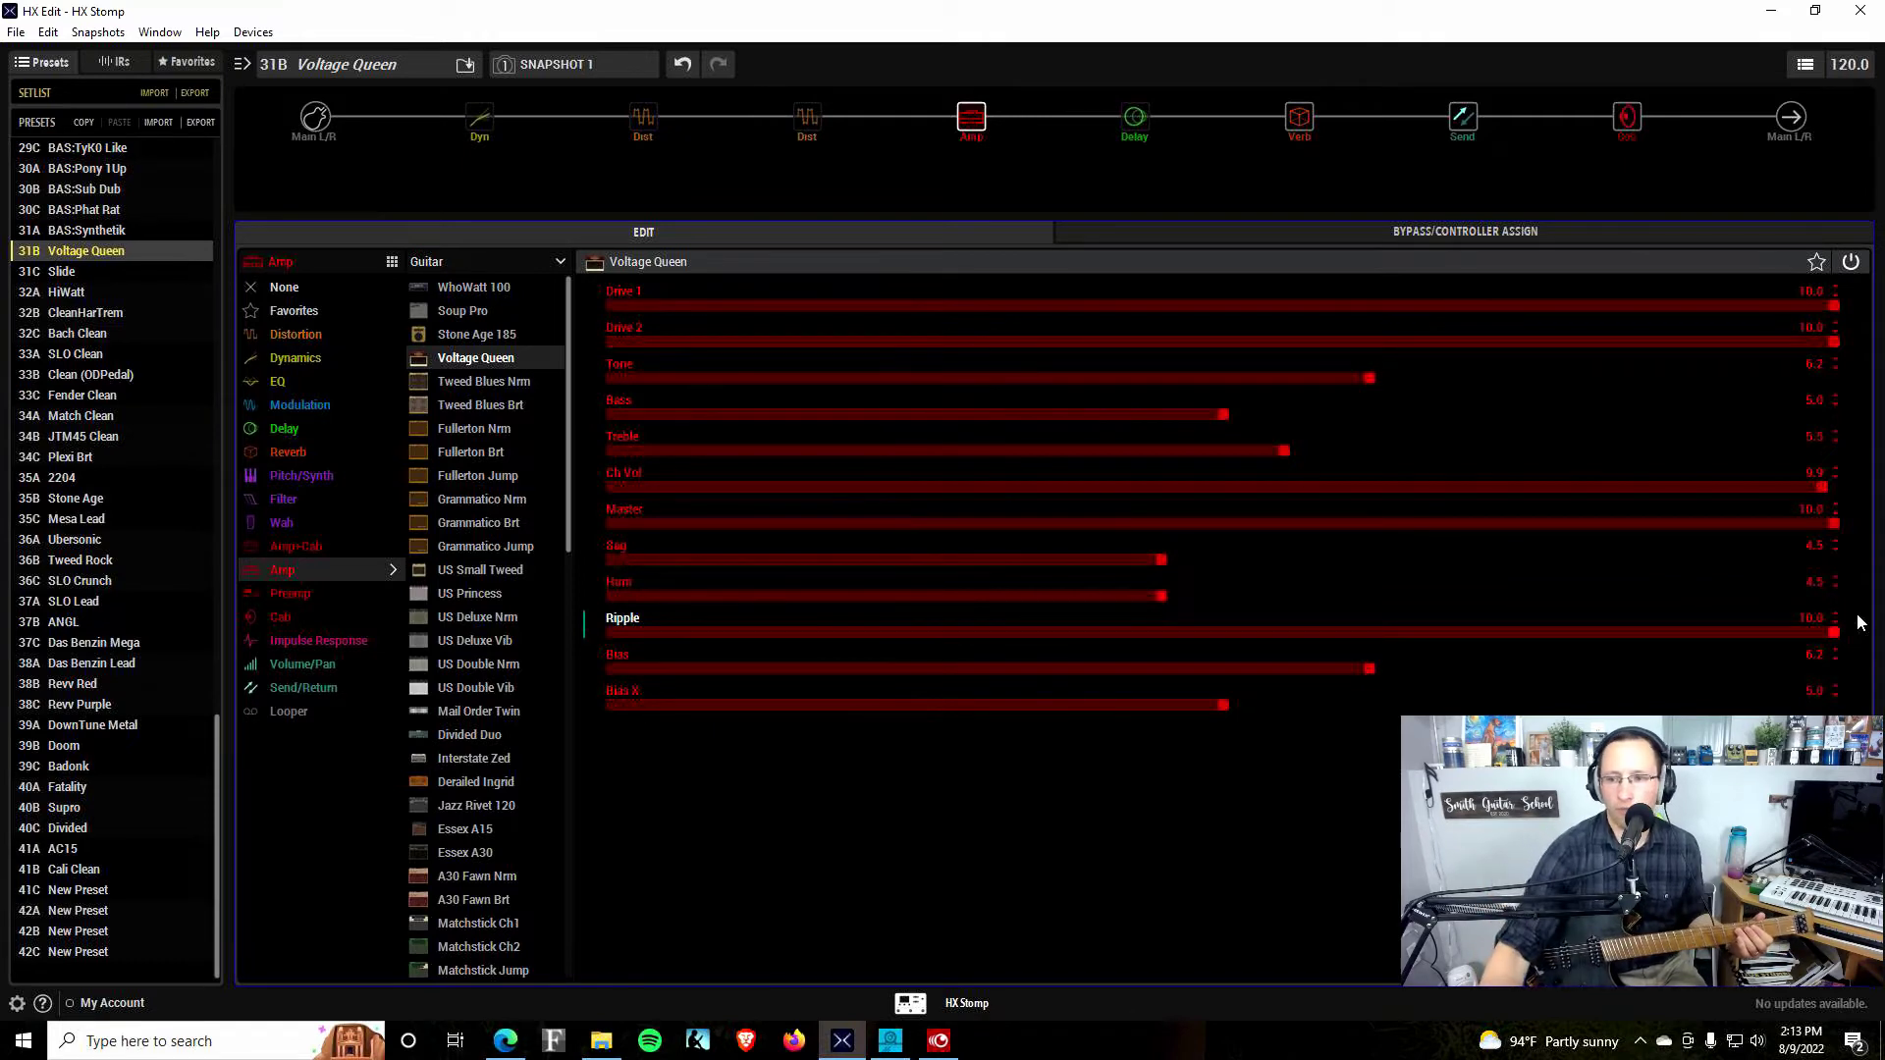
pyautogui.click(1807, 617)
pyautogui.click(1819, 625)
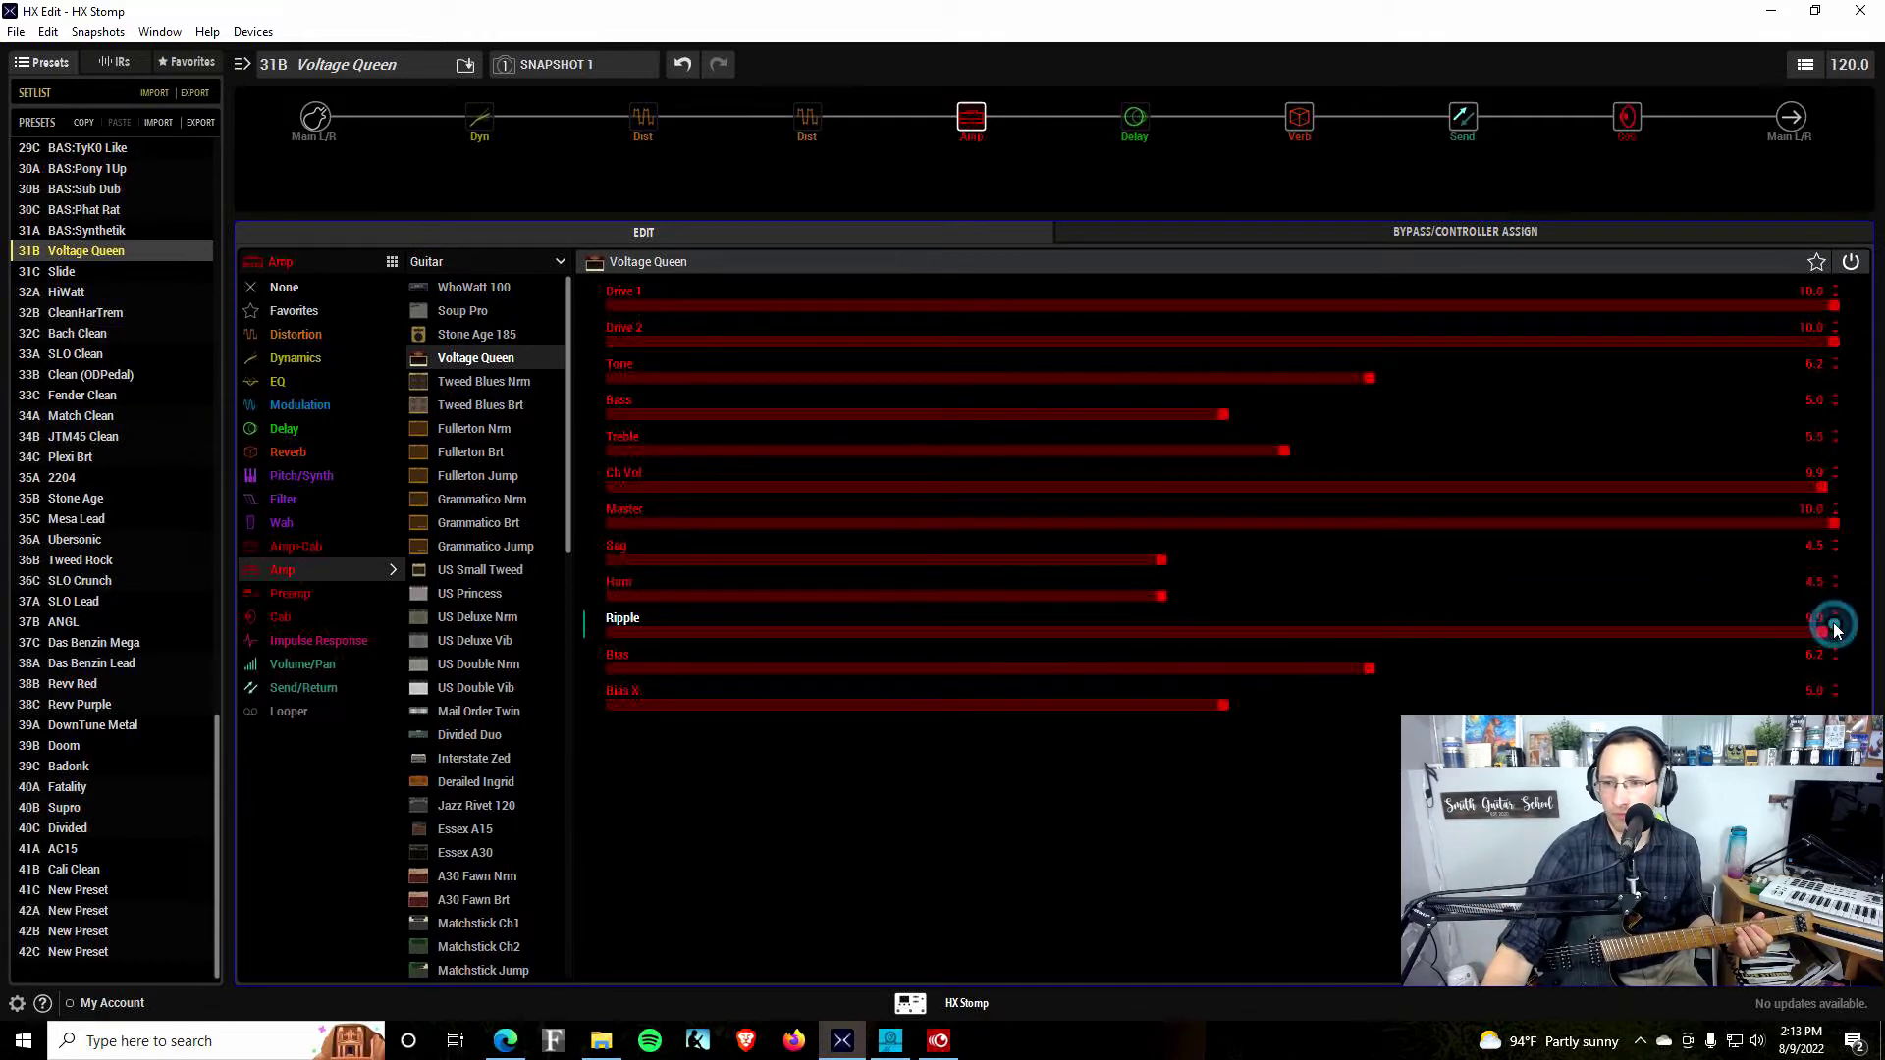
pyautogui.moveTo(1167, 655); pyautogui.dragTo(681, 630)
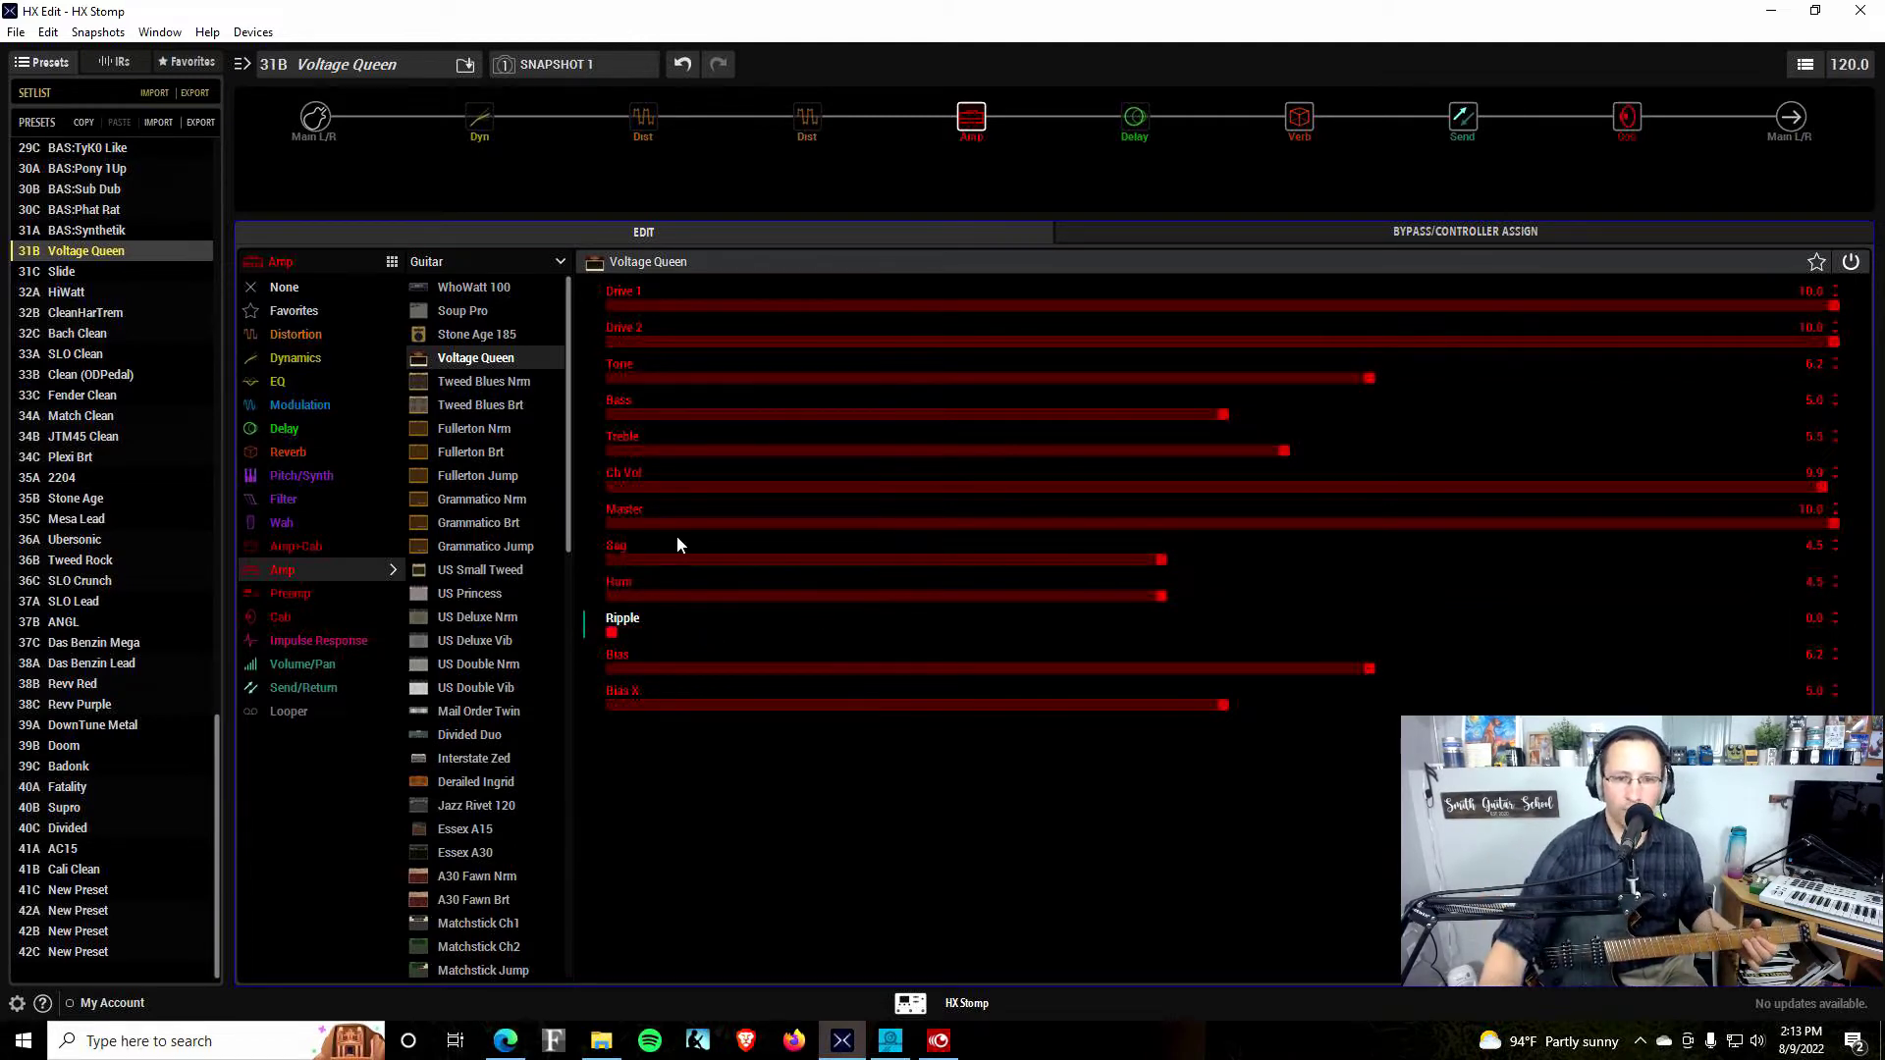
pyautogui.moveTo(1086, 648); pyautogui.dragTo(1841, 629)
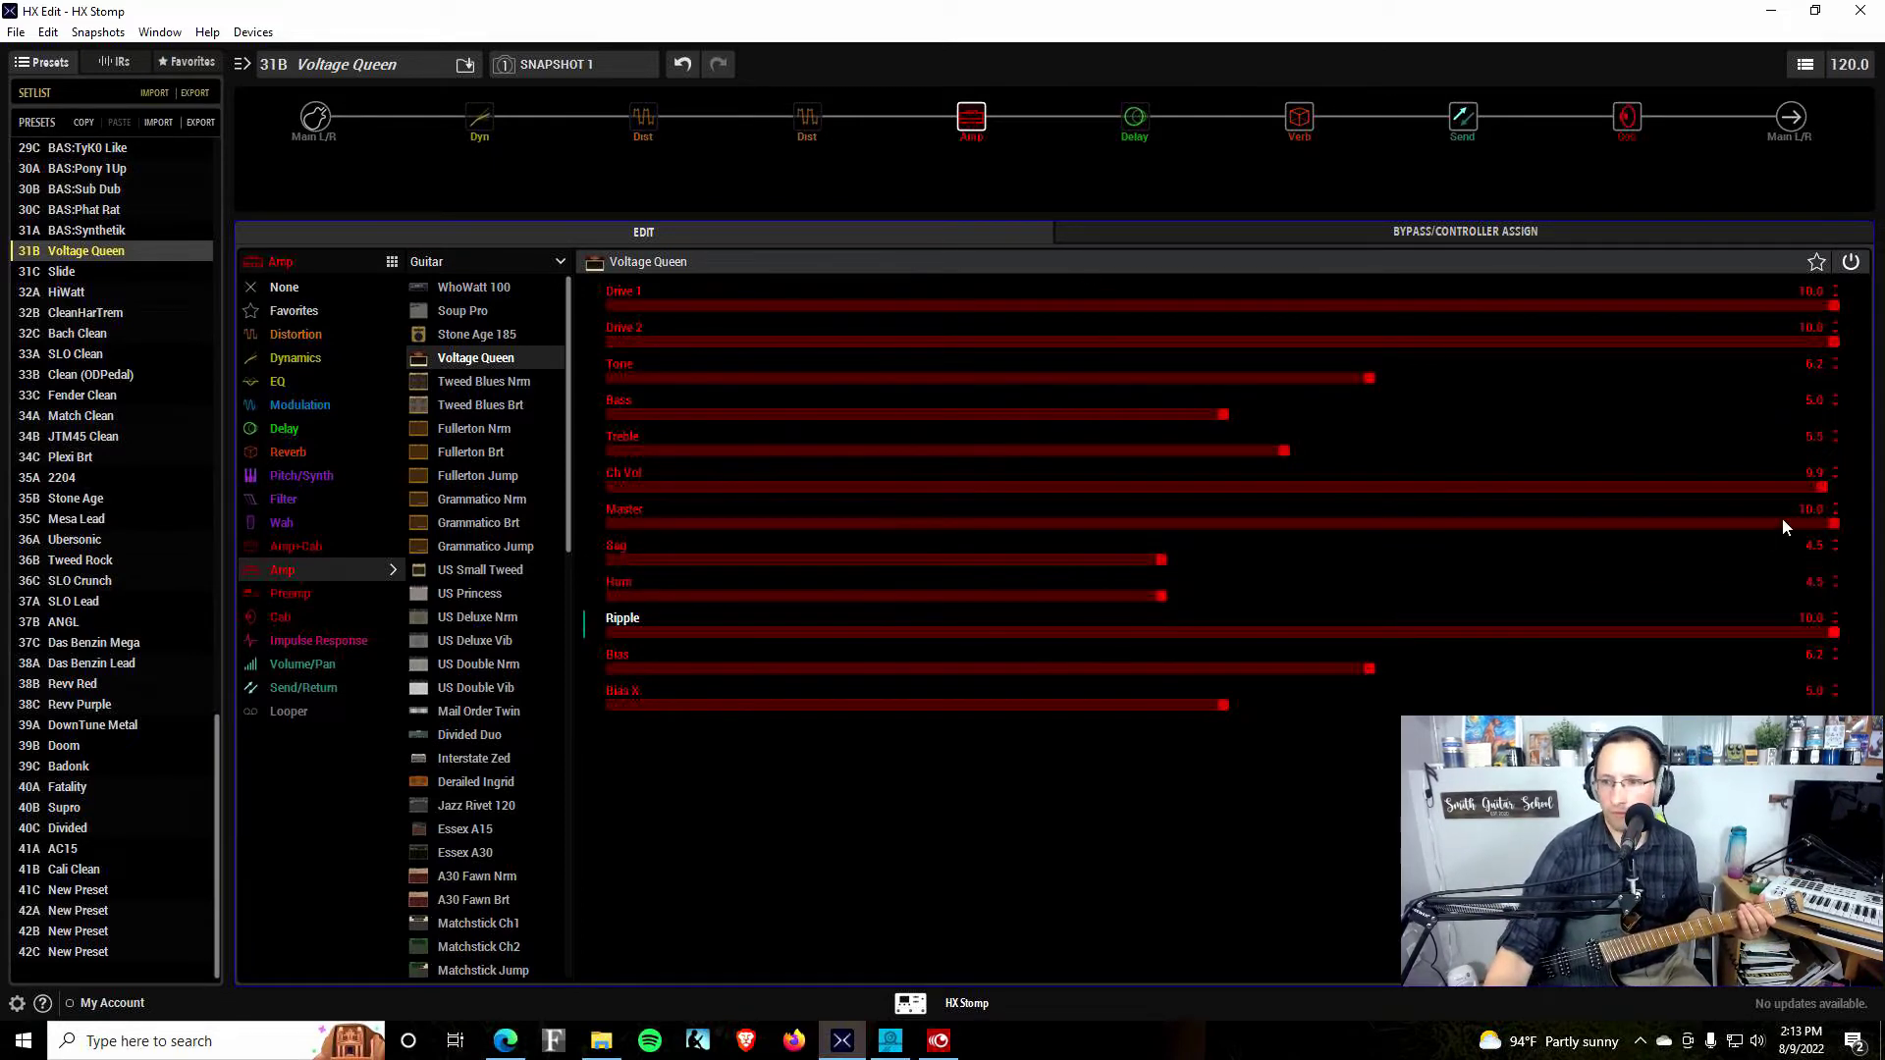
pyautogui.click(1812, 487)
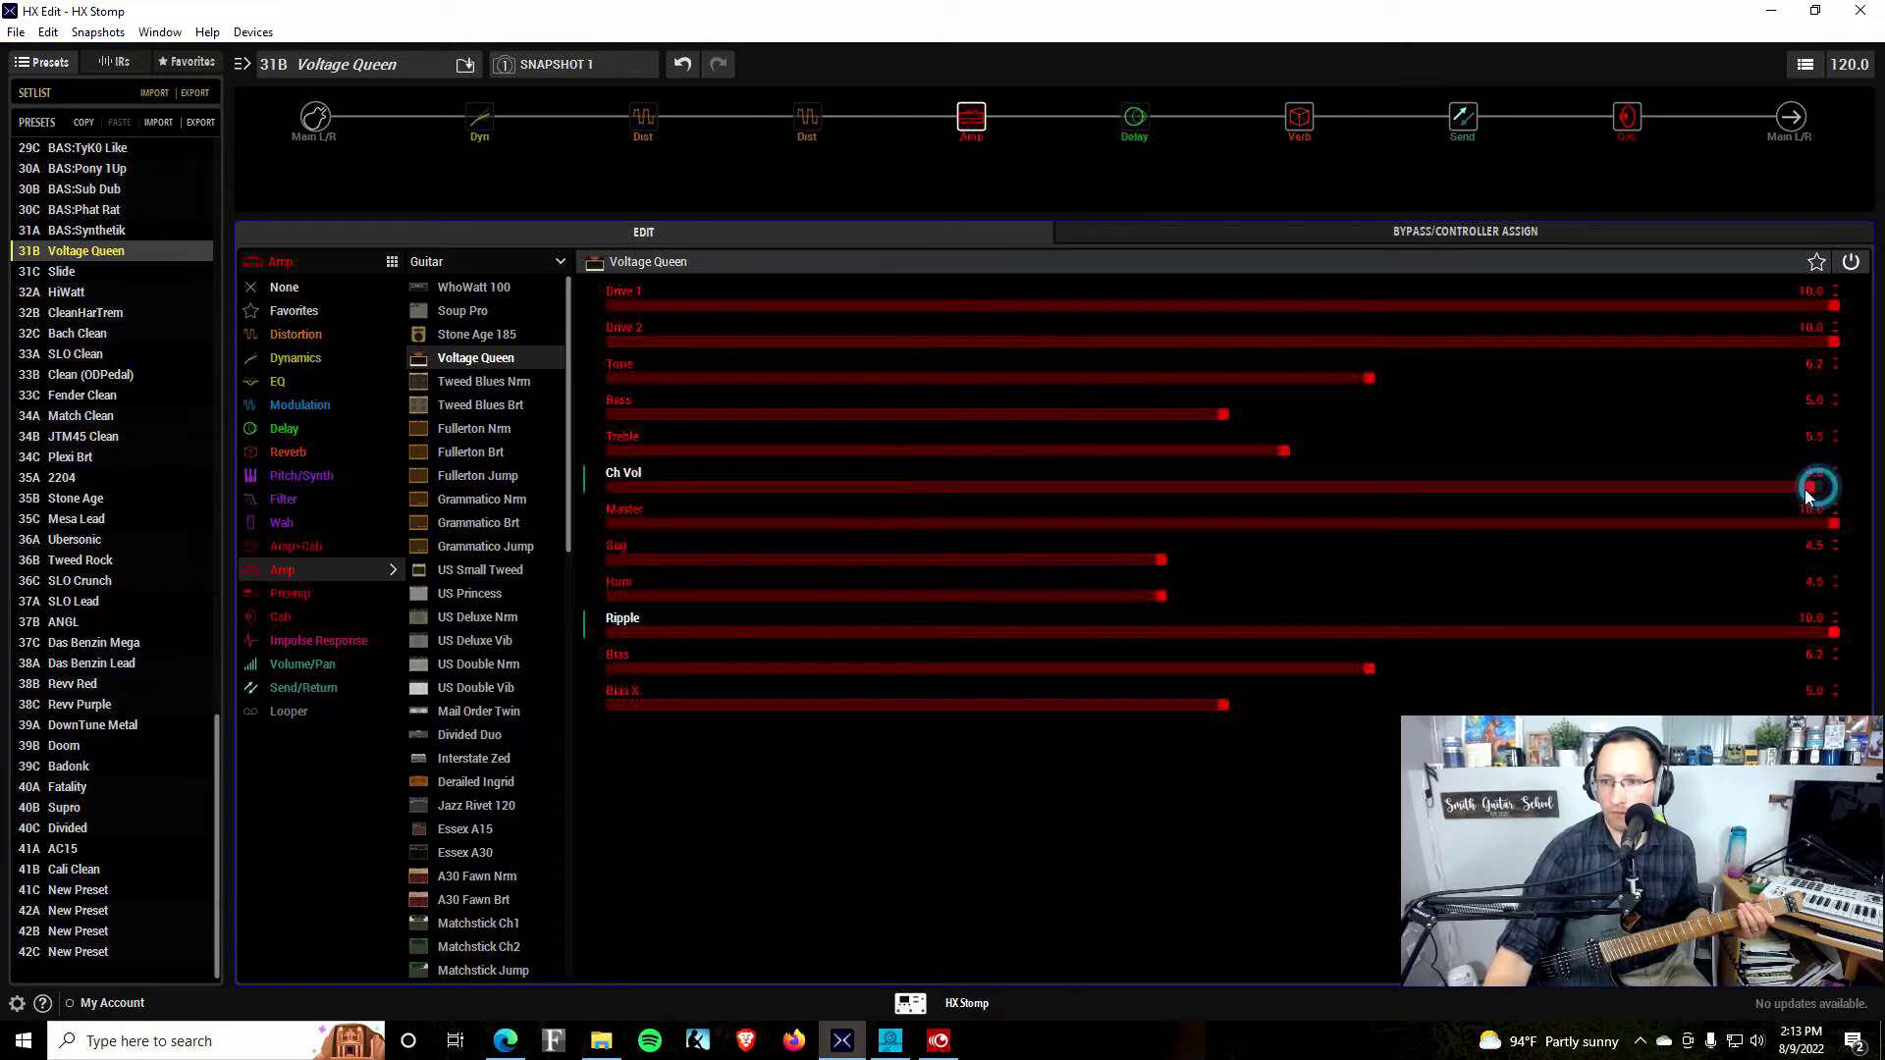
pyautogui.click(613, 633)
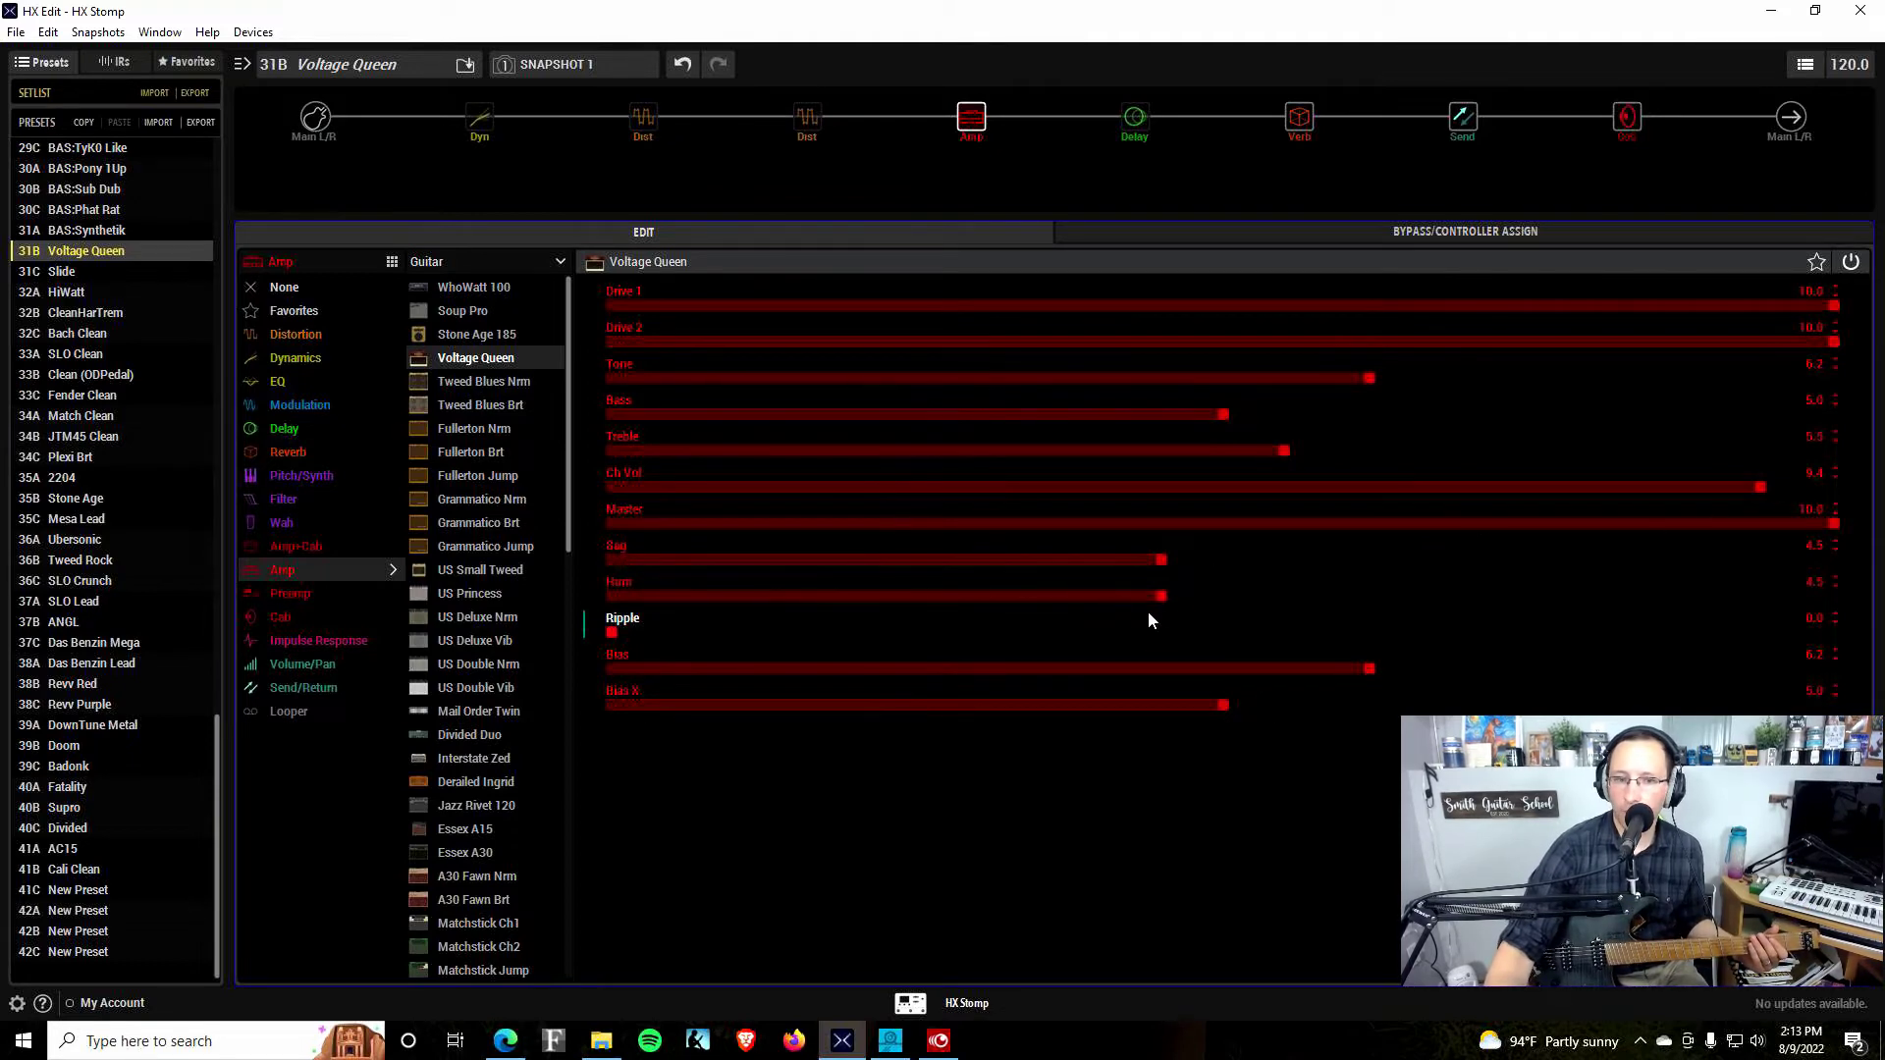
# Push Hum to 9.0 and Ripple to 10.0, then return Hum to 4.5 and set Ripple to 4.0
pyautogui.moveTo(1162, 596); pyautogui.dragTo(1720, 597)
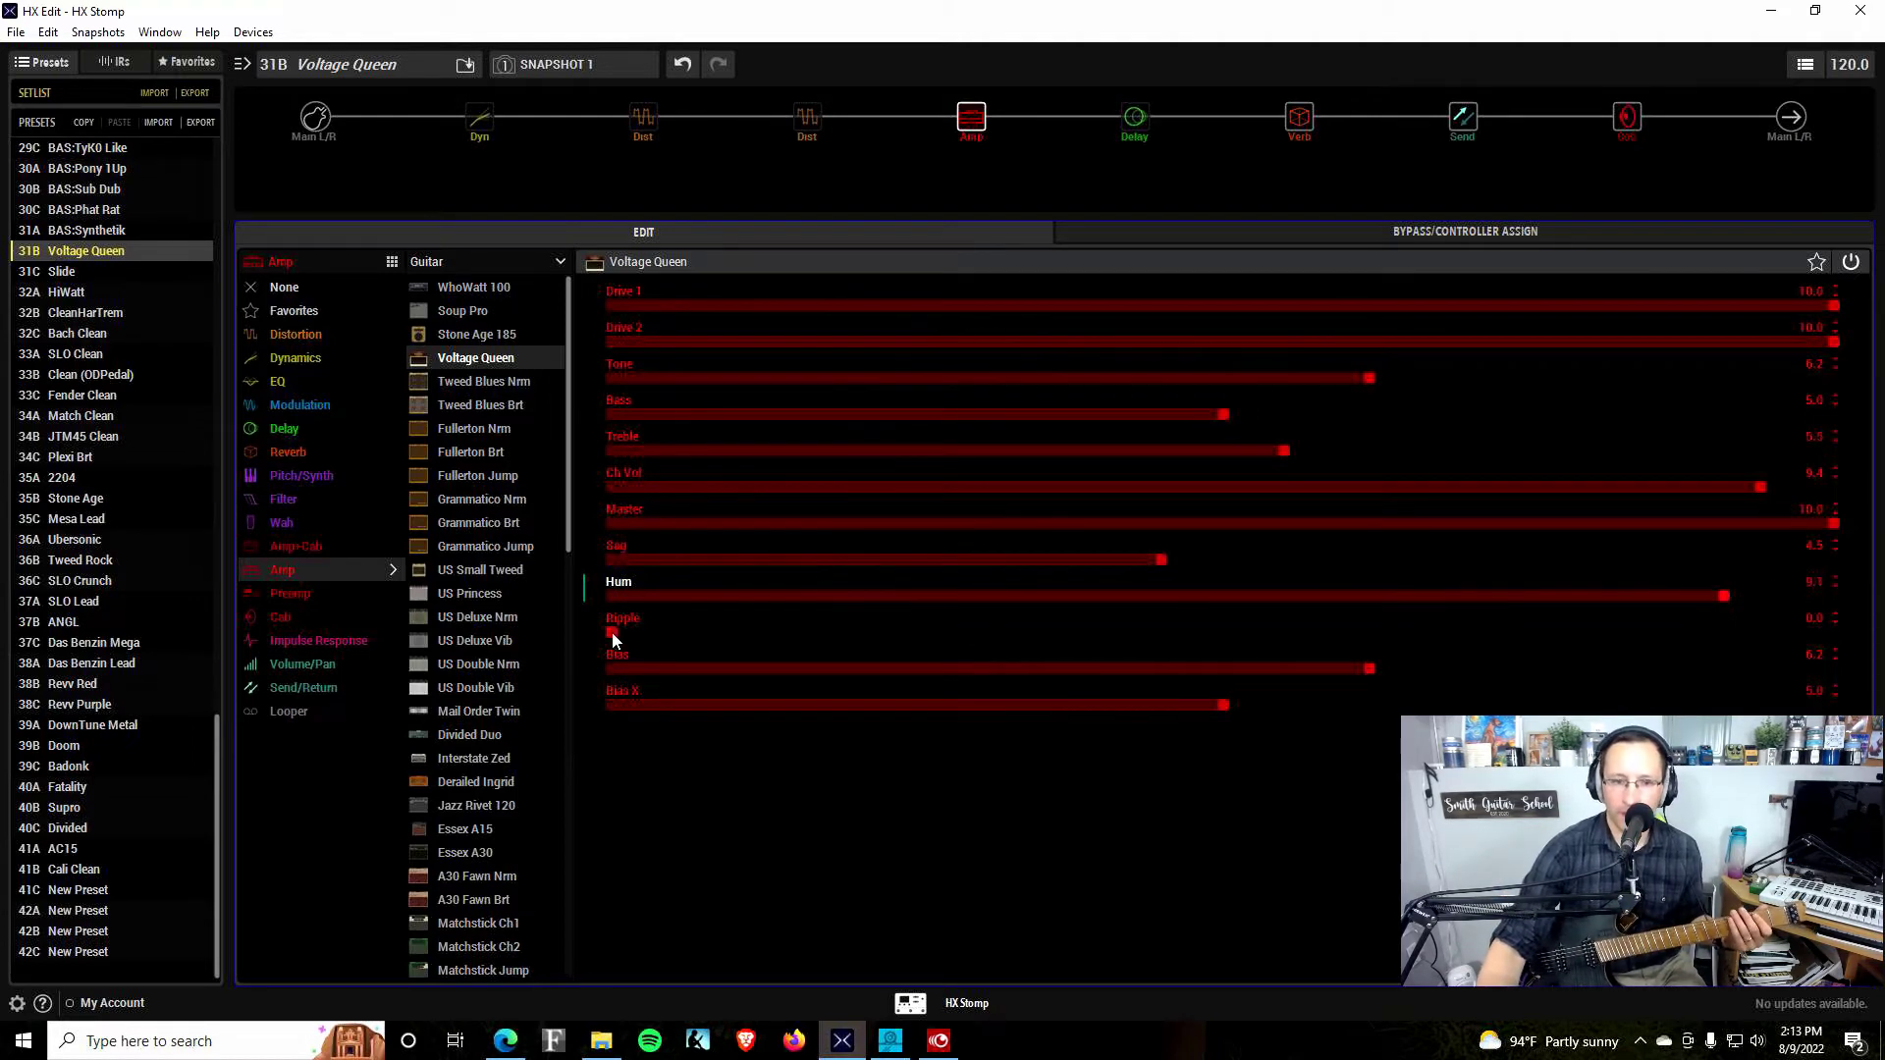
pyautogui.moveTo(611, 632); pyautogui.dragTo(1767, 628)
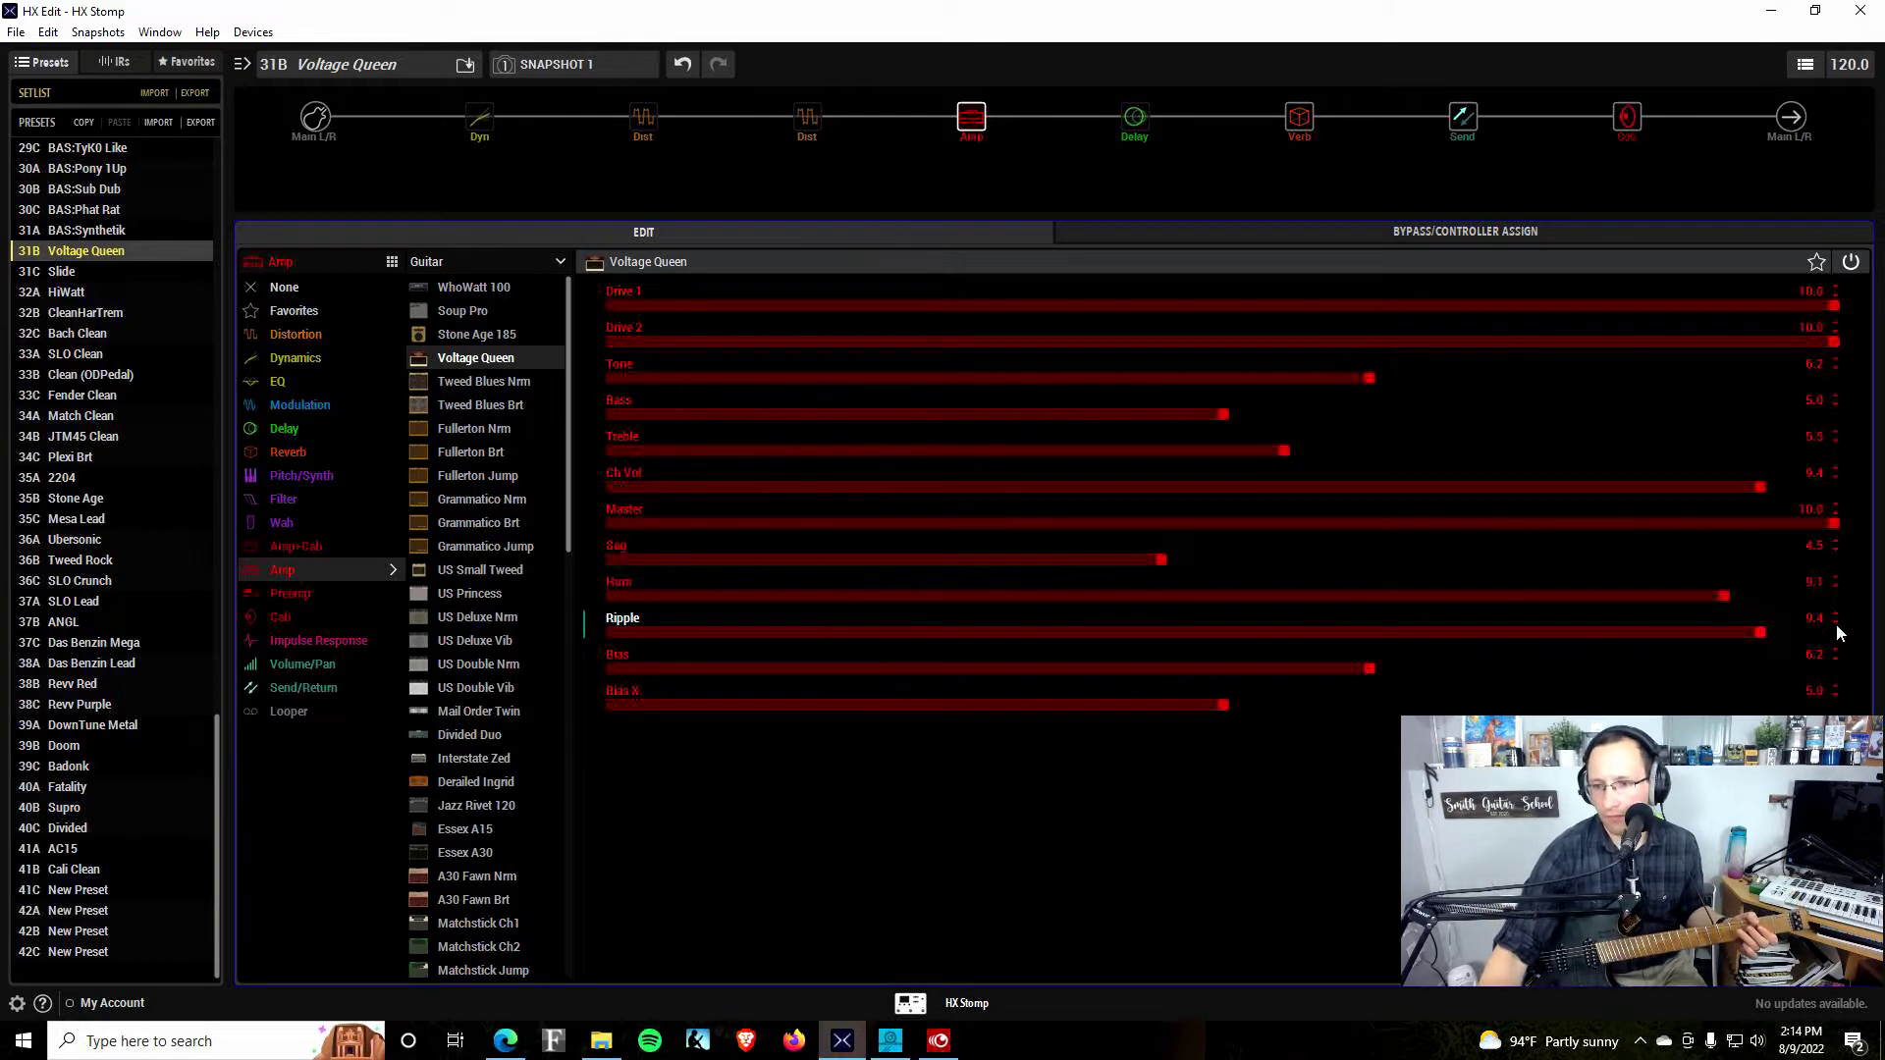
pyautogui.moveTo(1759, 632); pyautogui.dragTo(1863, 637)
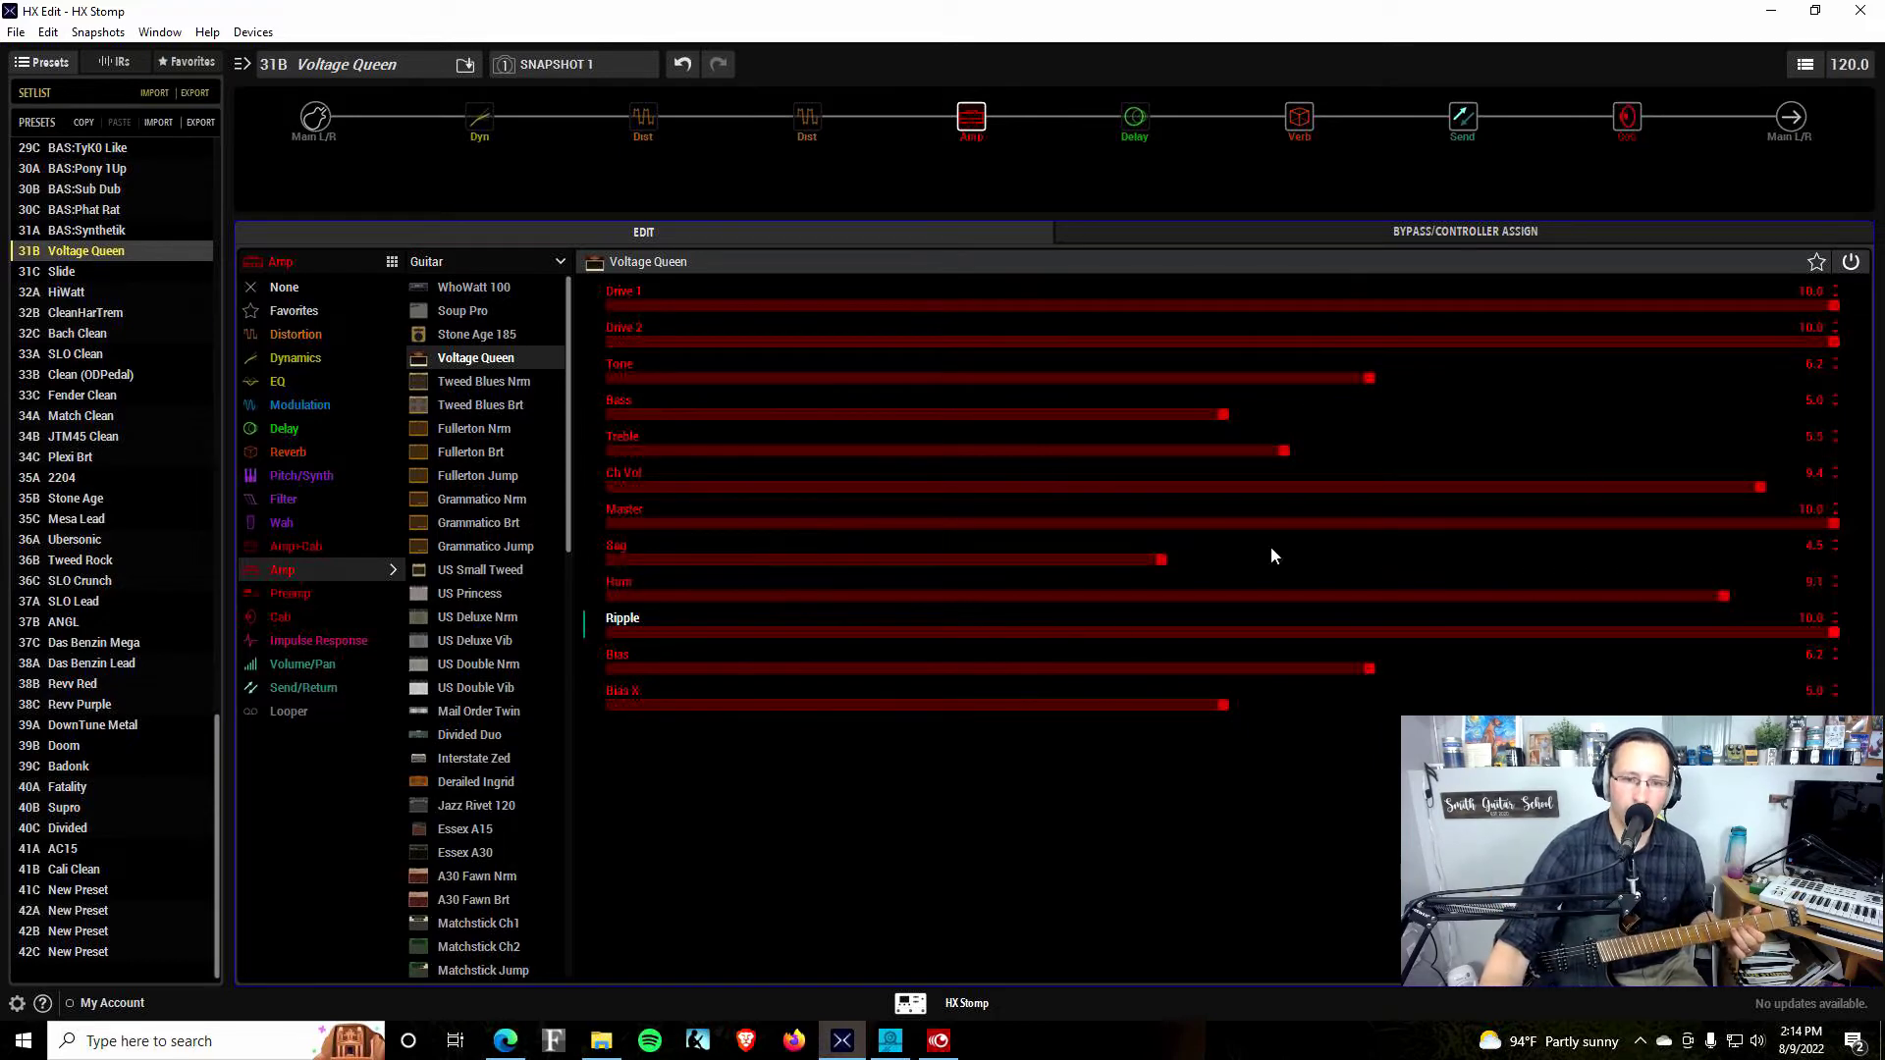
pyautogui.click(603, 627)
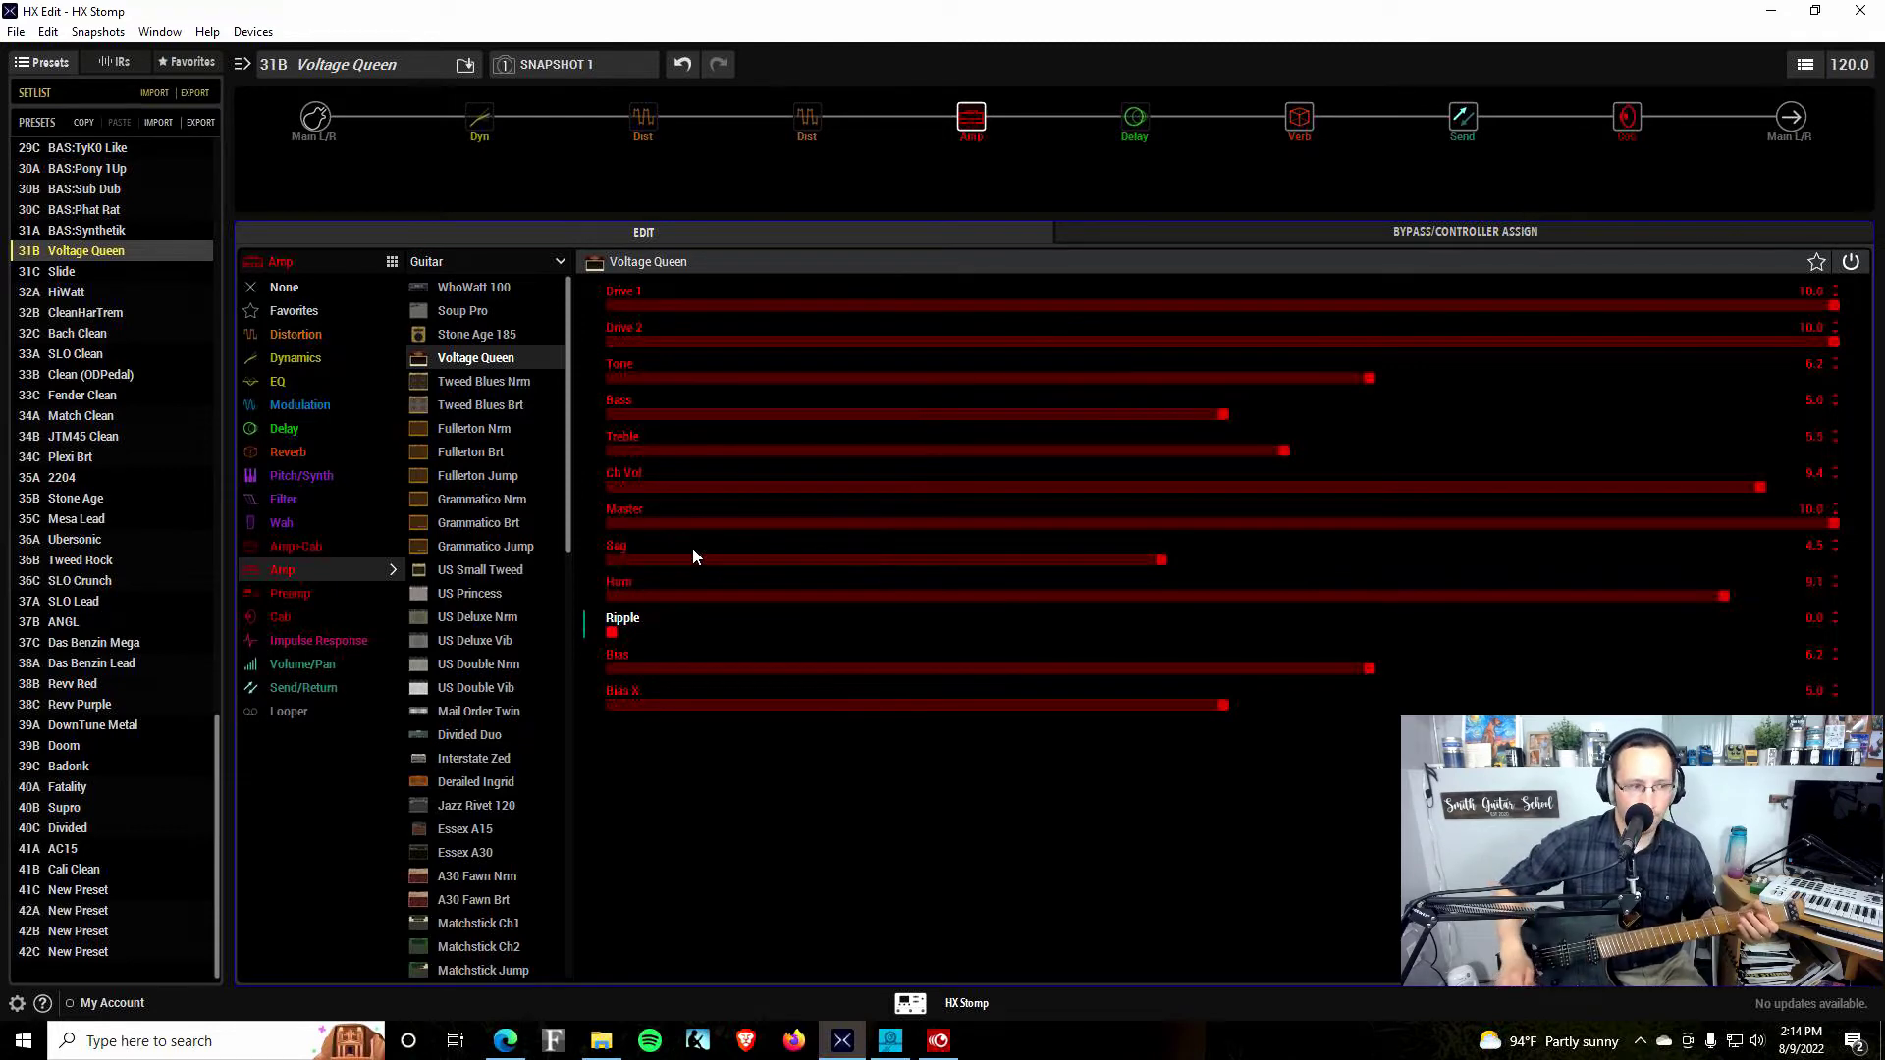
pyautogui.click(1174, 595)
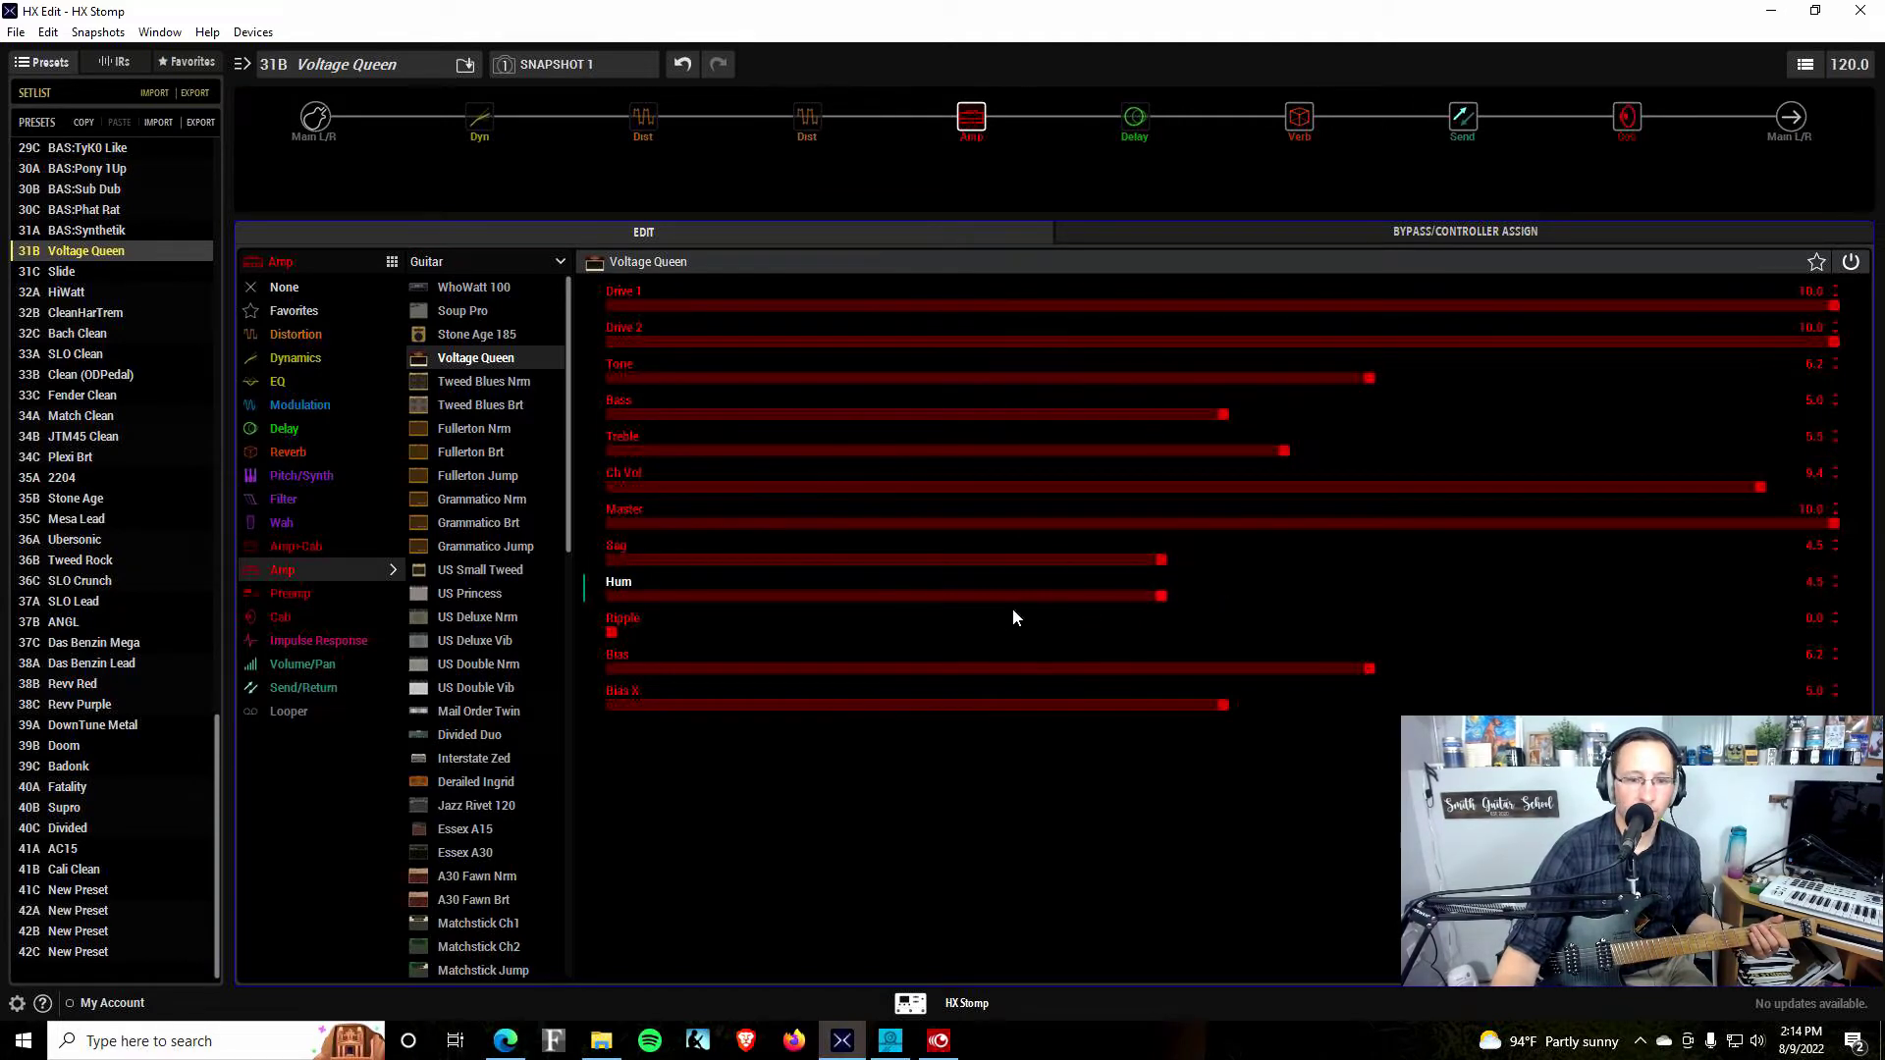
pyautogui.moveTo(954, 638); pyautogui.dragTo(1101, 631)
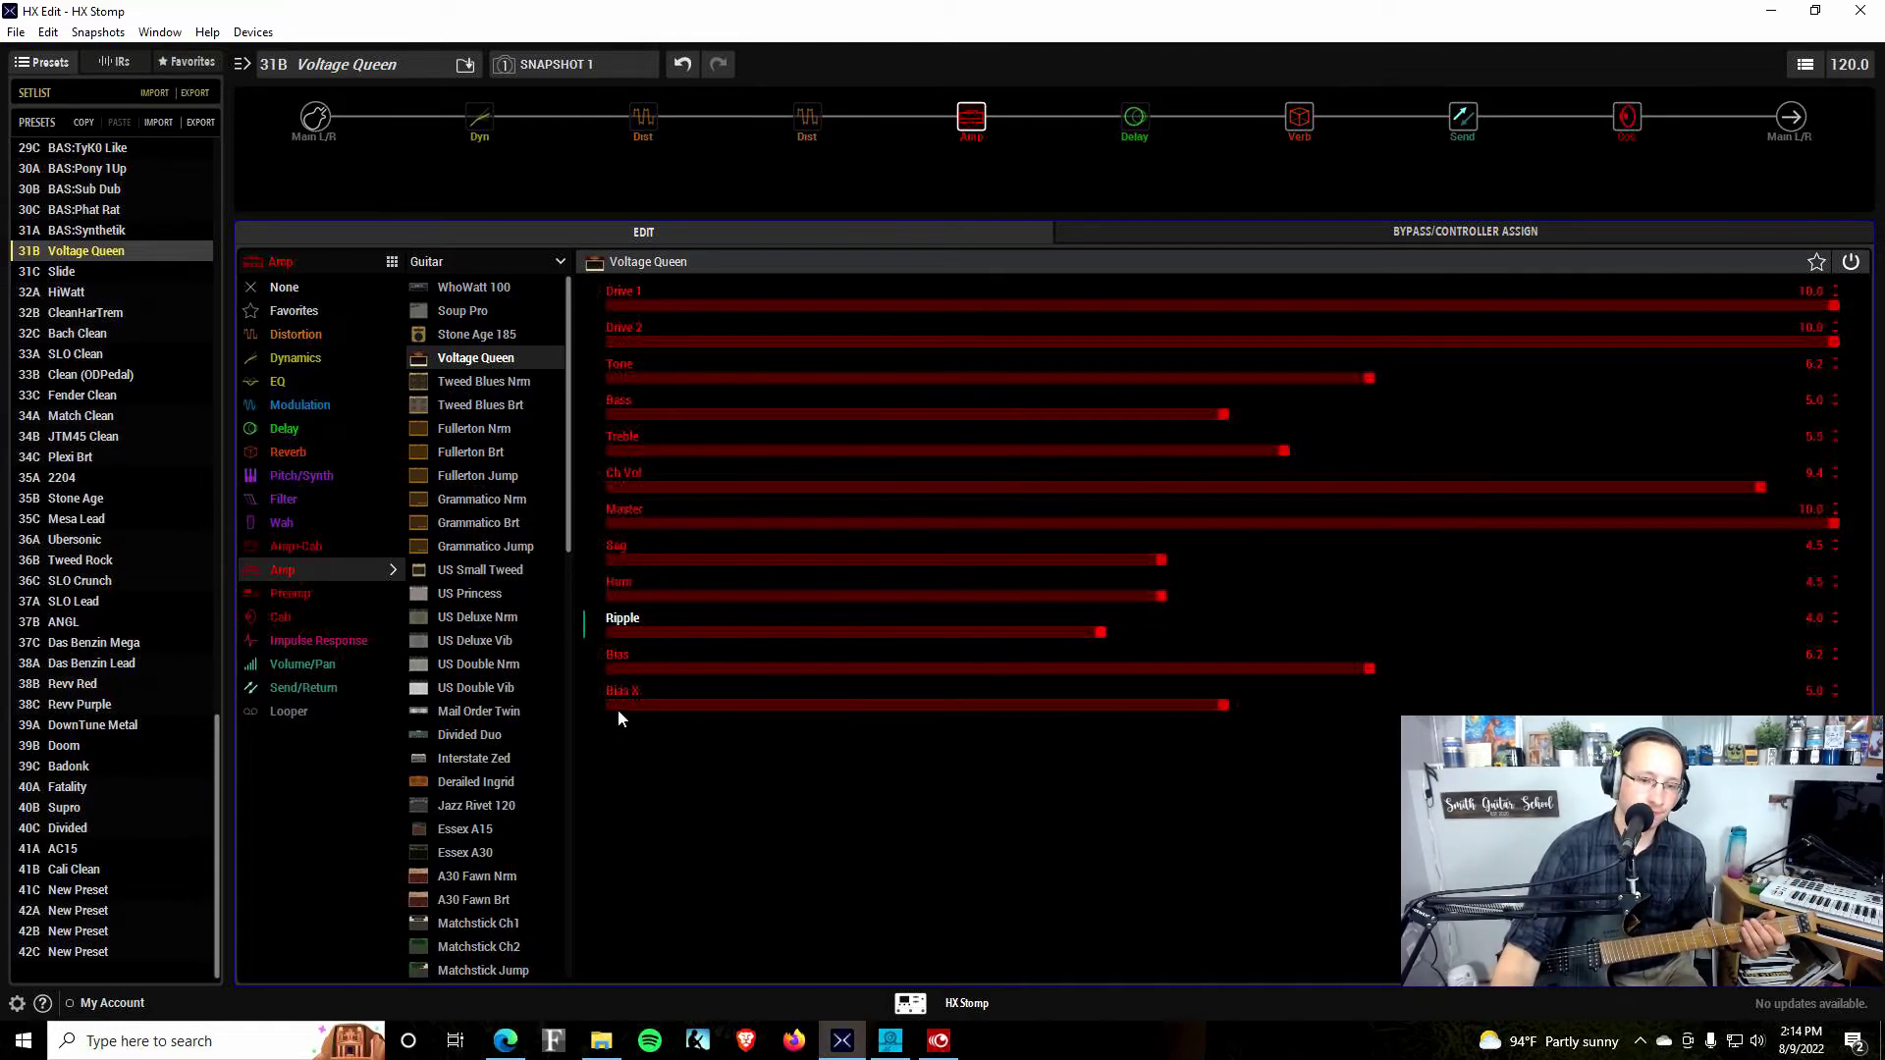
# Sweep the Voltage Queen Bias through 0.0, 0.5, 10.0 and 0.0, then set it to 9.7
pyautogui.click(616, 670)
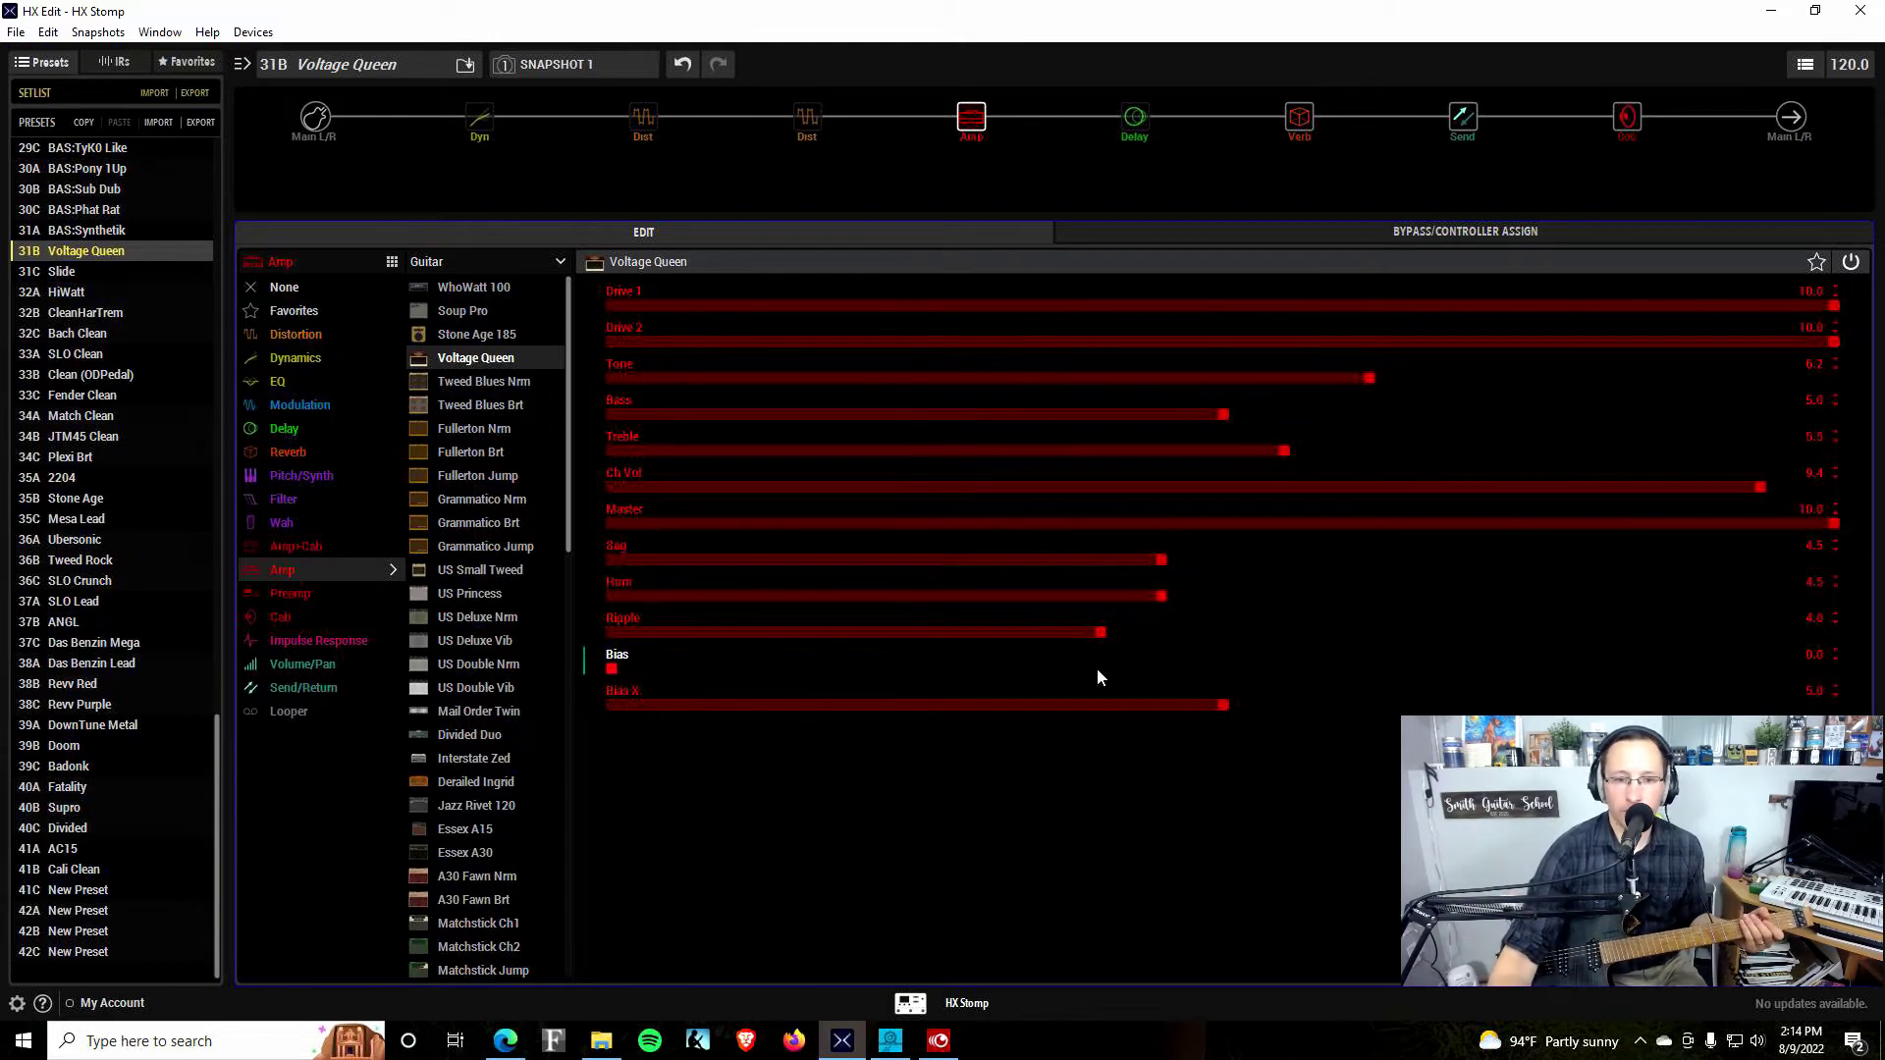
pyautogui.moveTo(609, 669); pyautogui.dragTo(672, 670)
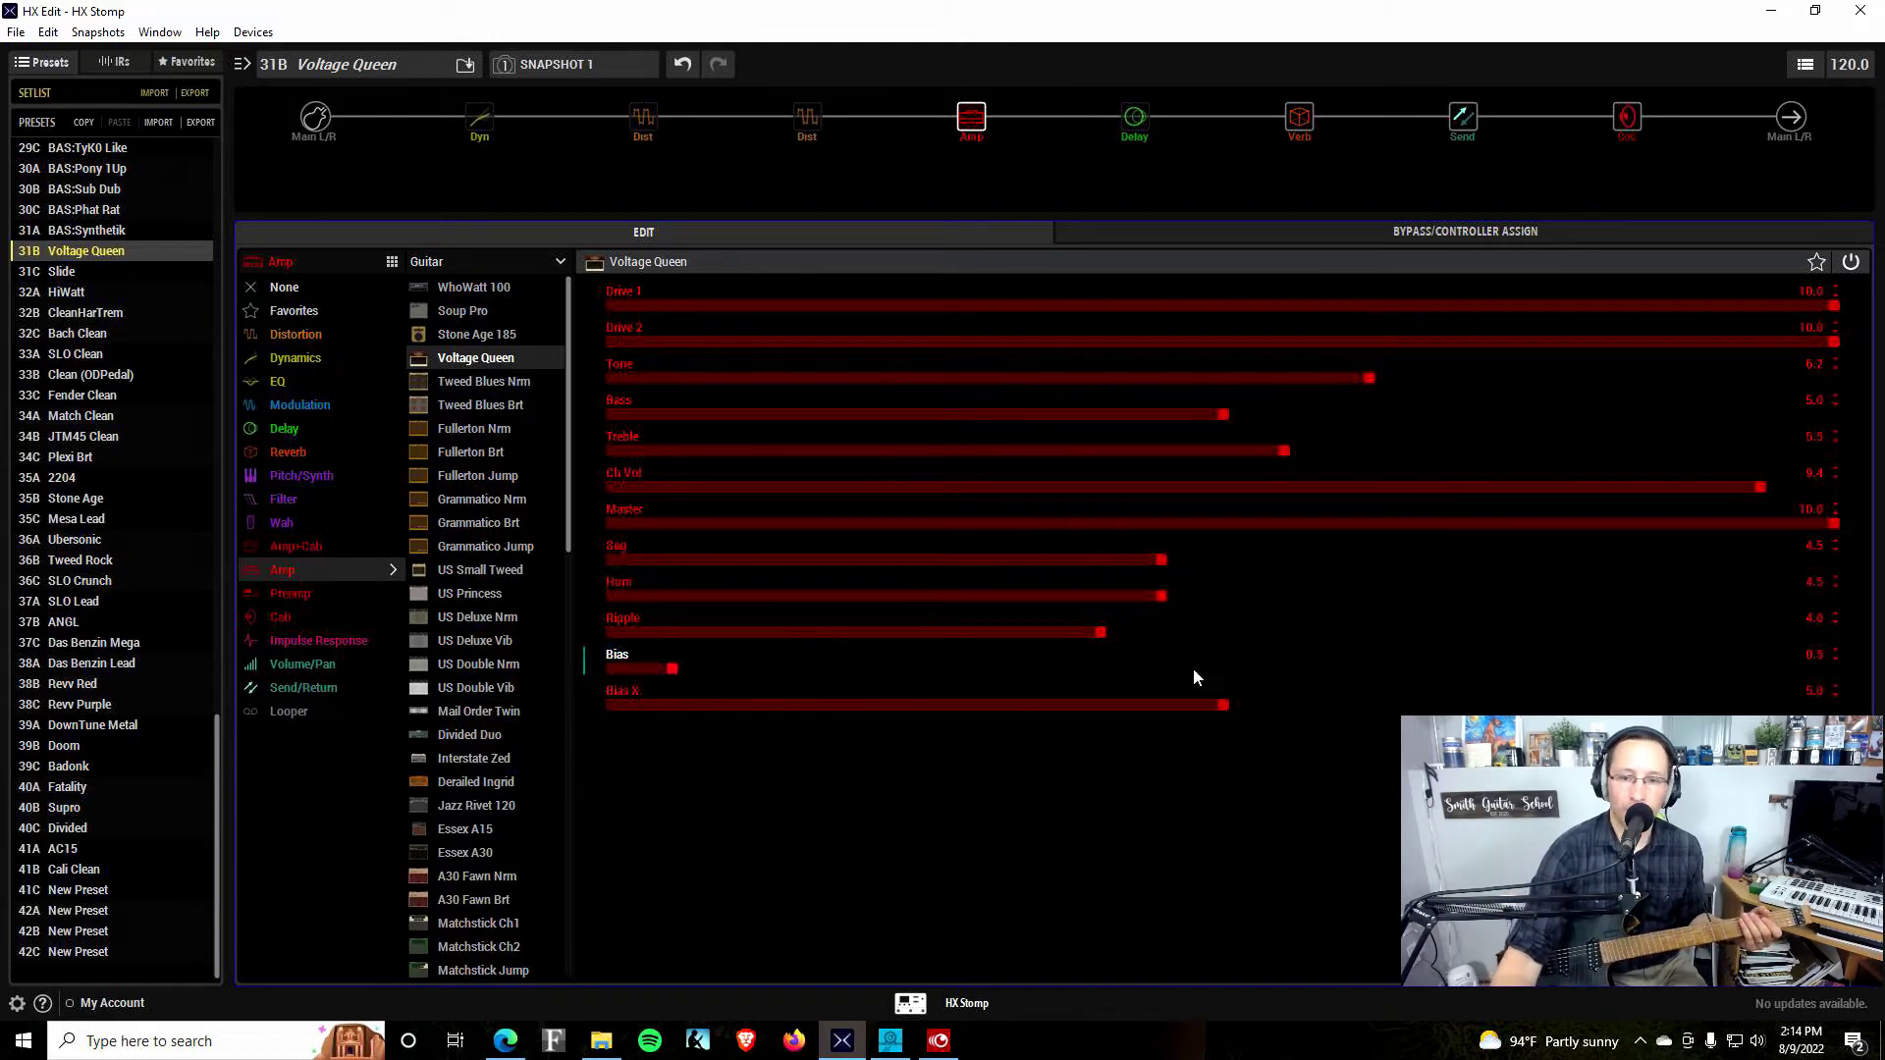
pyautogui.moveTo(1396, 669); pyautogui.dragTo(1850, 668)
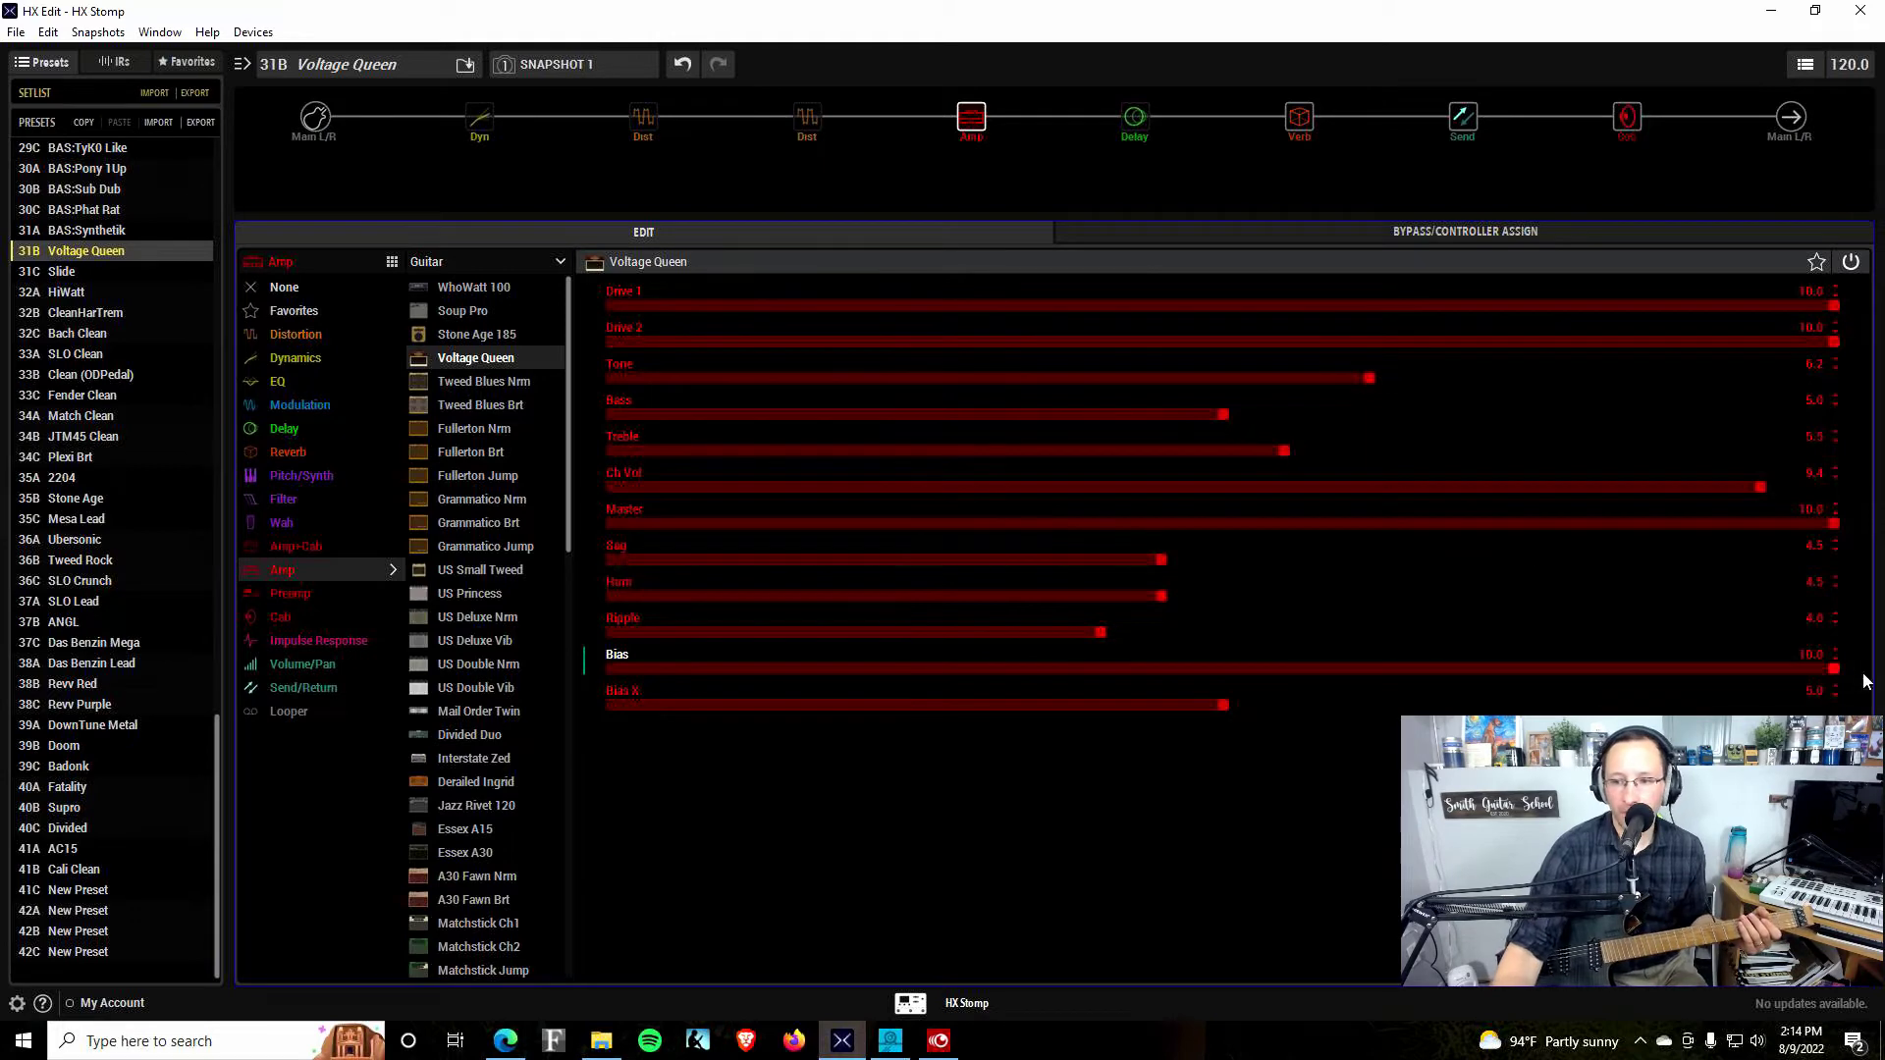
pyautogui.click(612, 669)
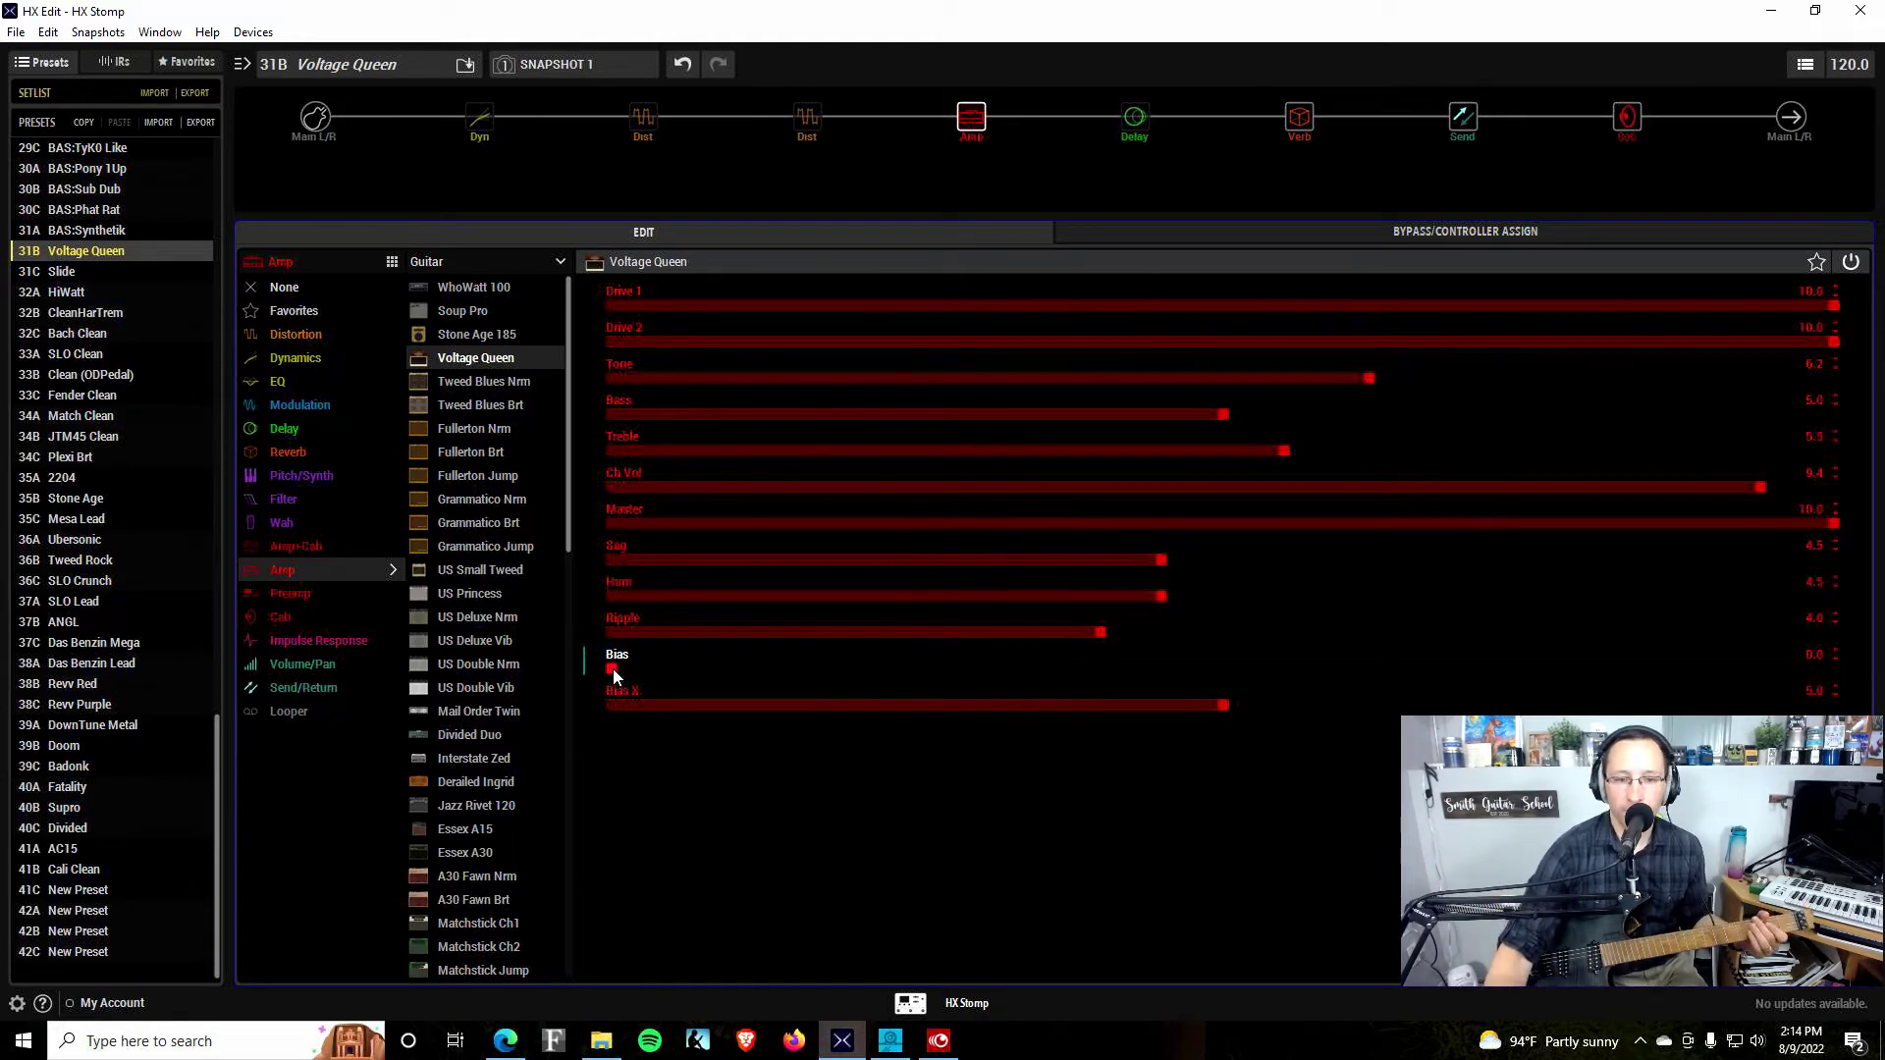
pyautogui.click(1797, 670)
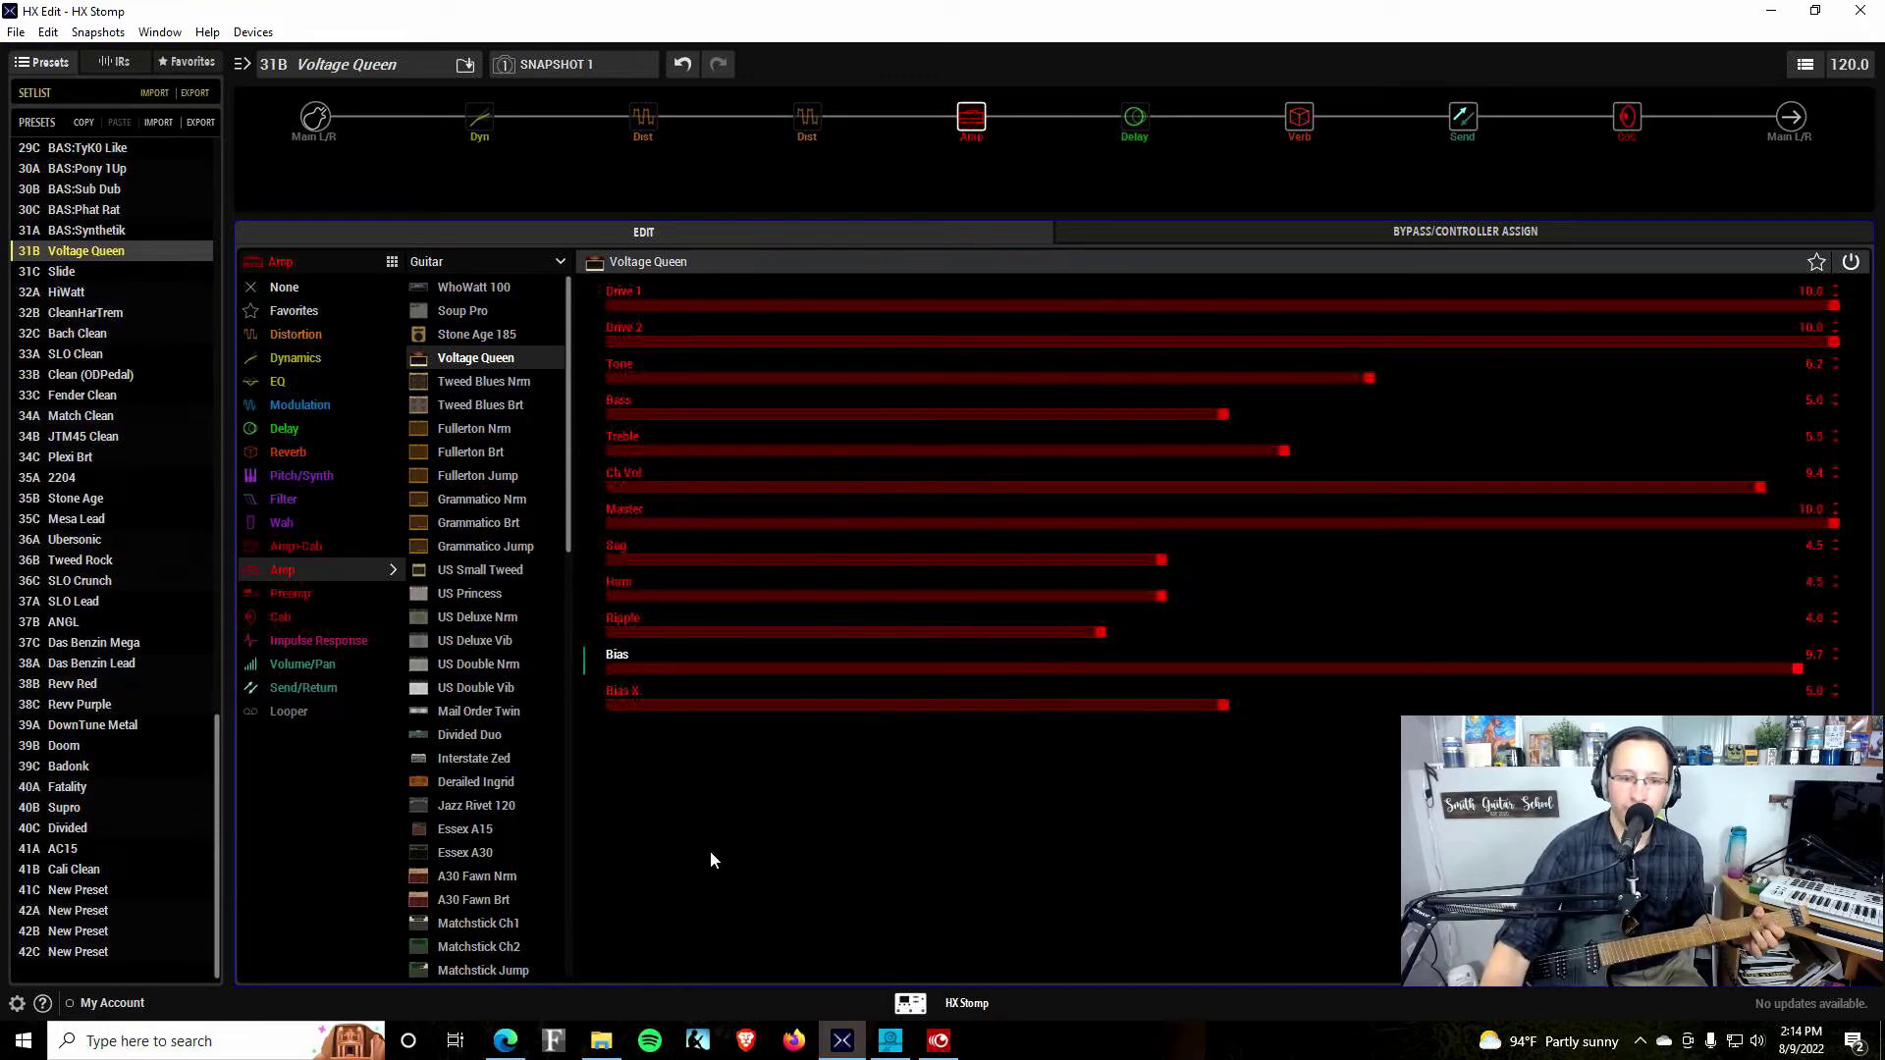
# Try Bias X at 1.3, mid and 0.0, then set both Bias and Bias X to 4.1
pyautogui.click(620, 707)
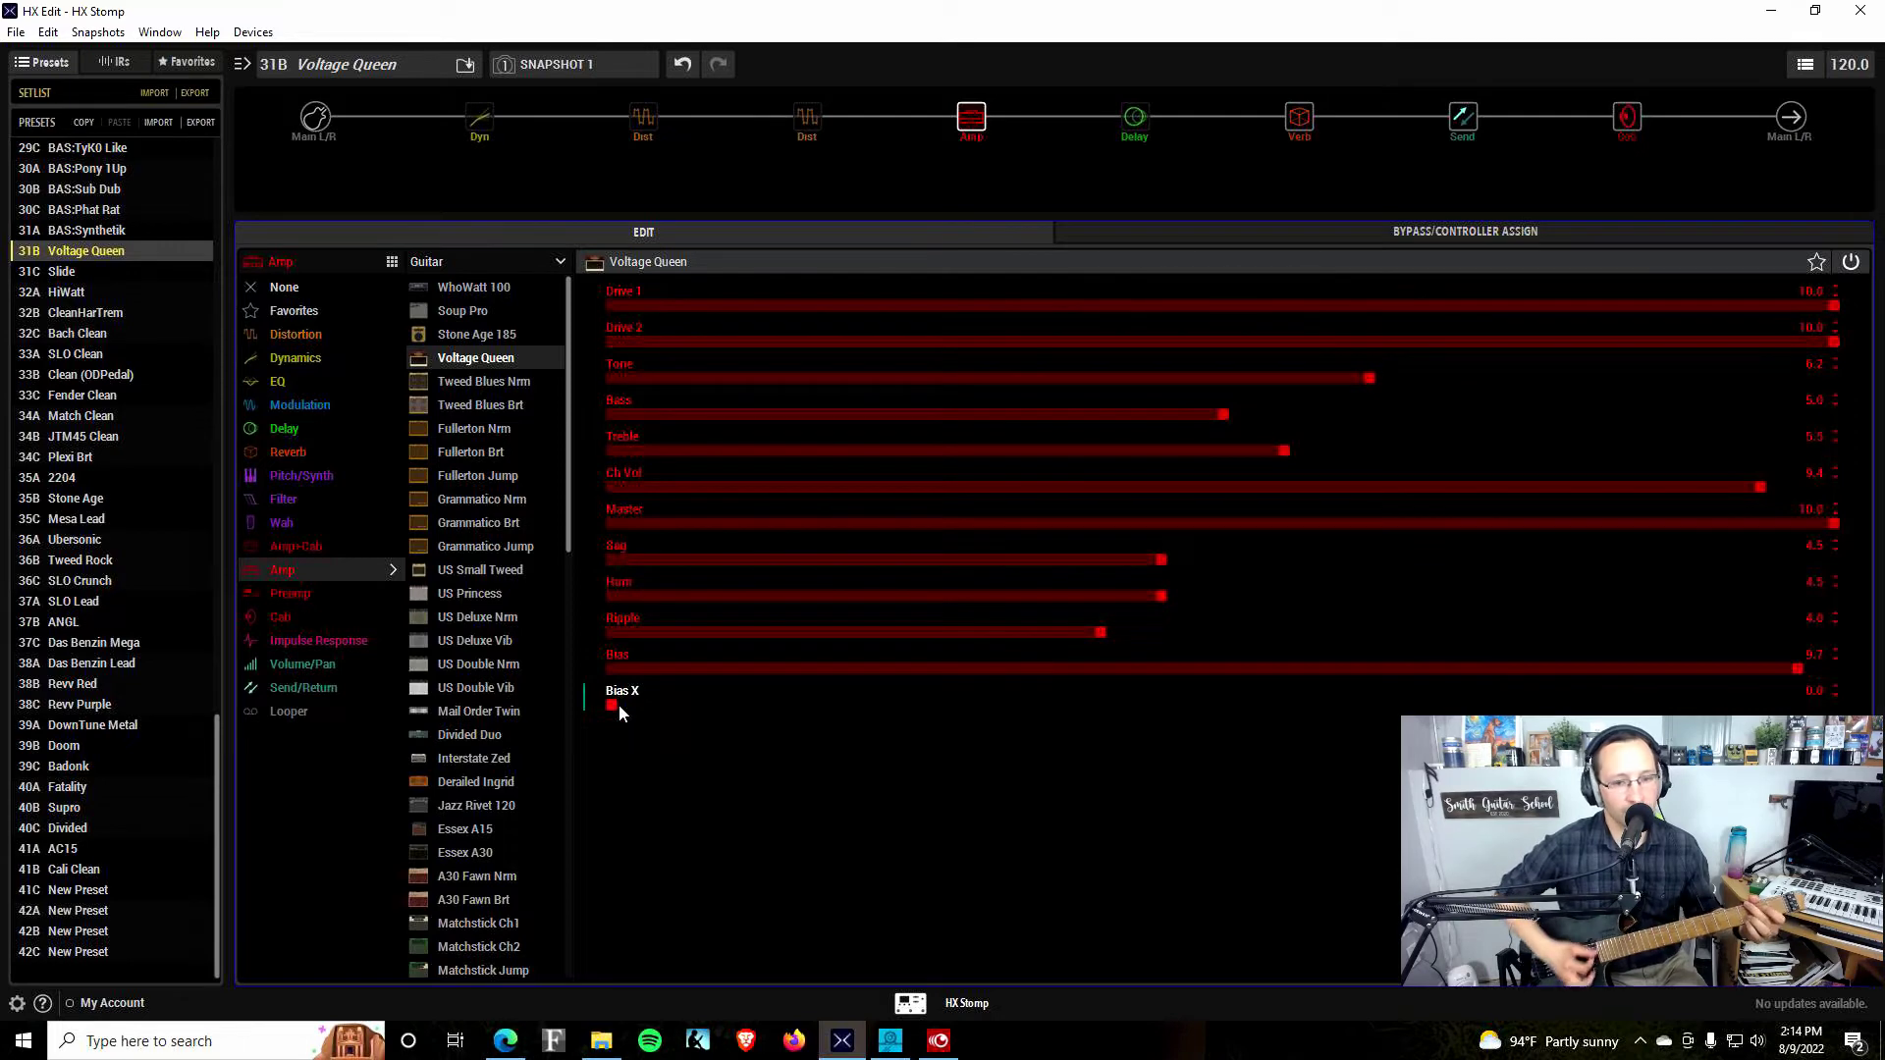
pyautogui.moveTo(612, 703); pyautogui.dragTo(1832, 709)
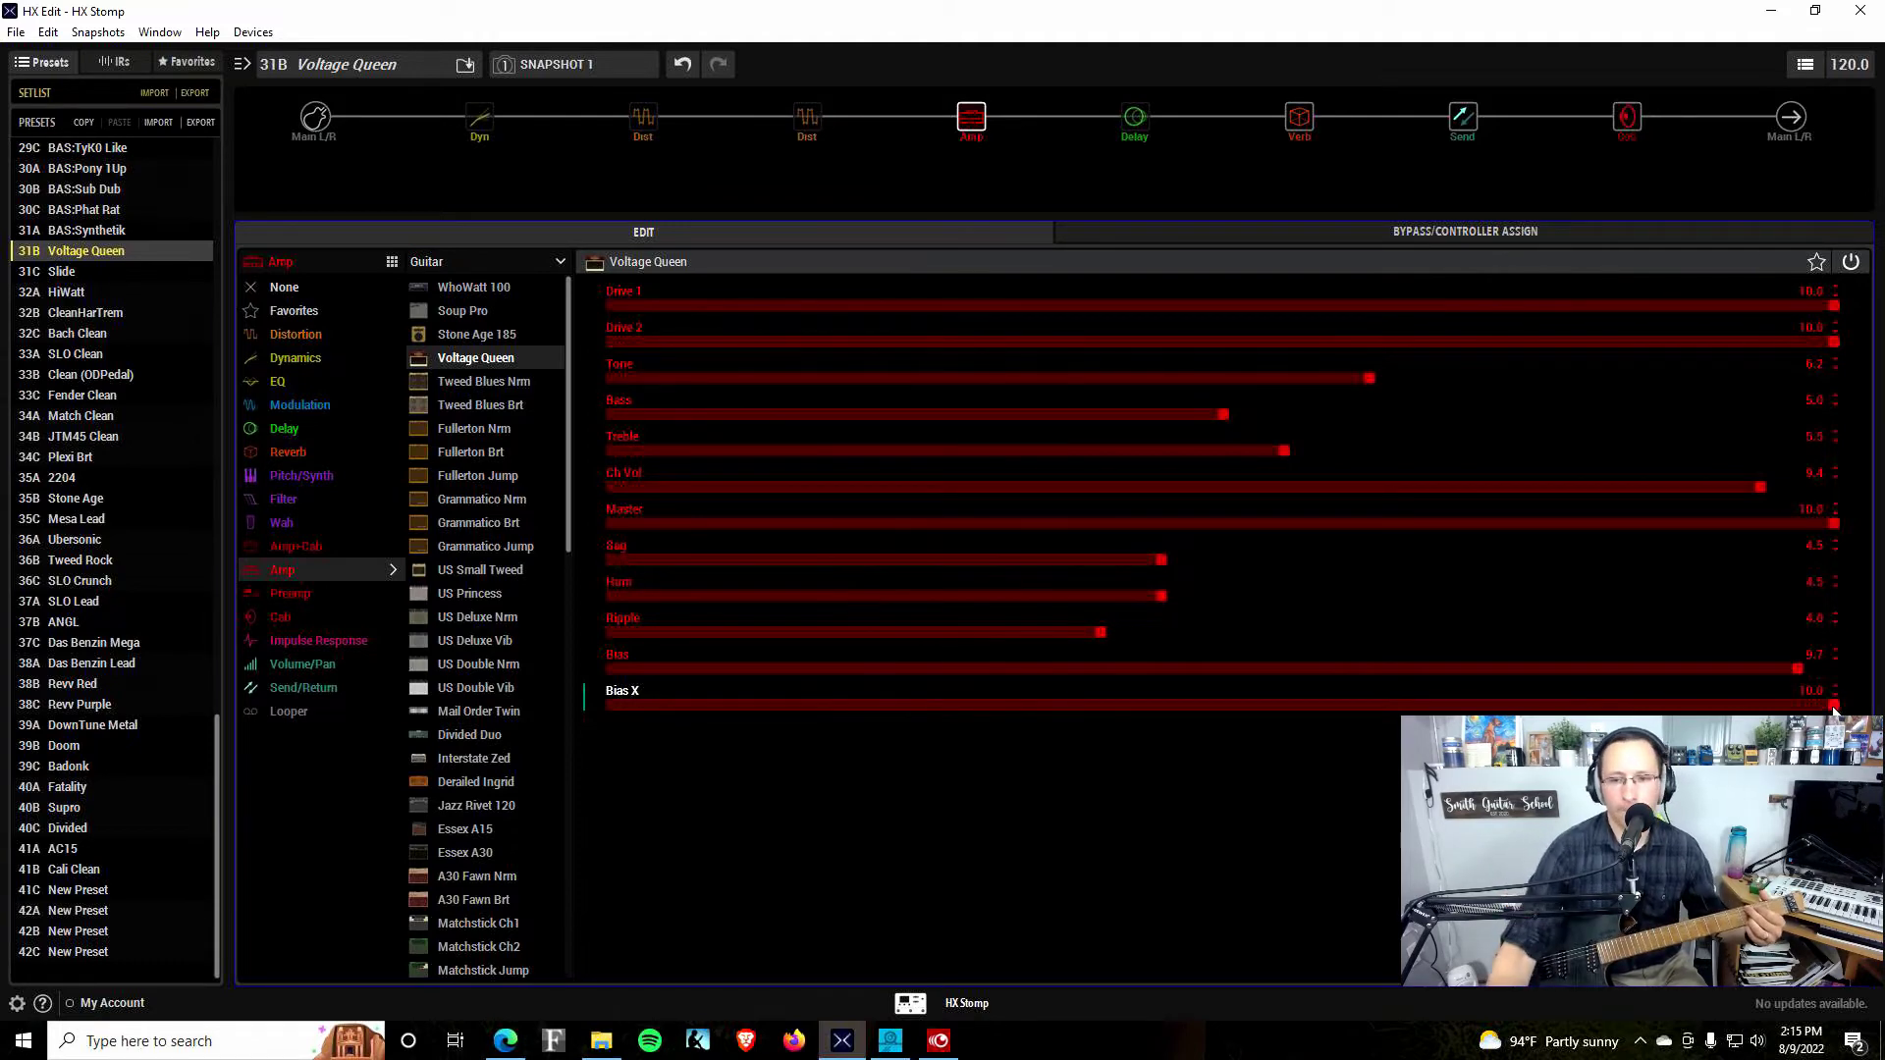
pyautogui.click(1201, 707)
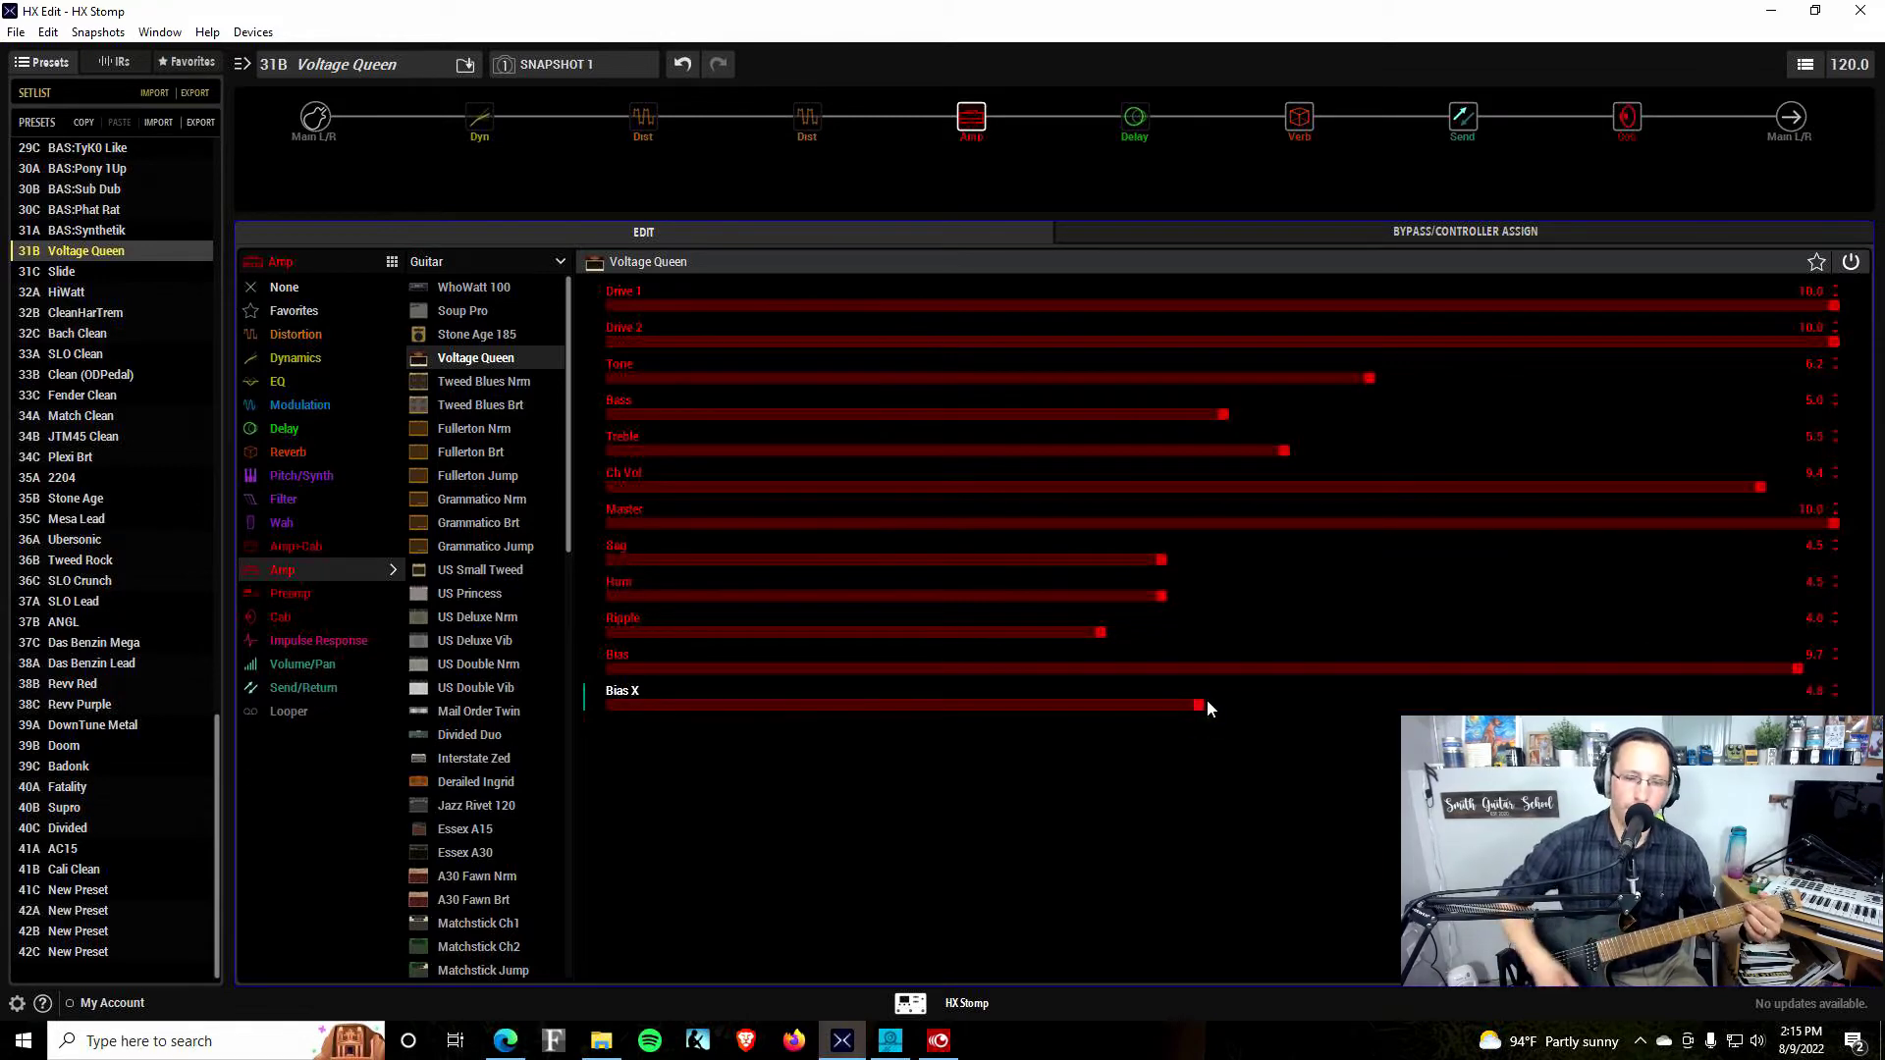
pyautogui.click(611, 704)
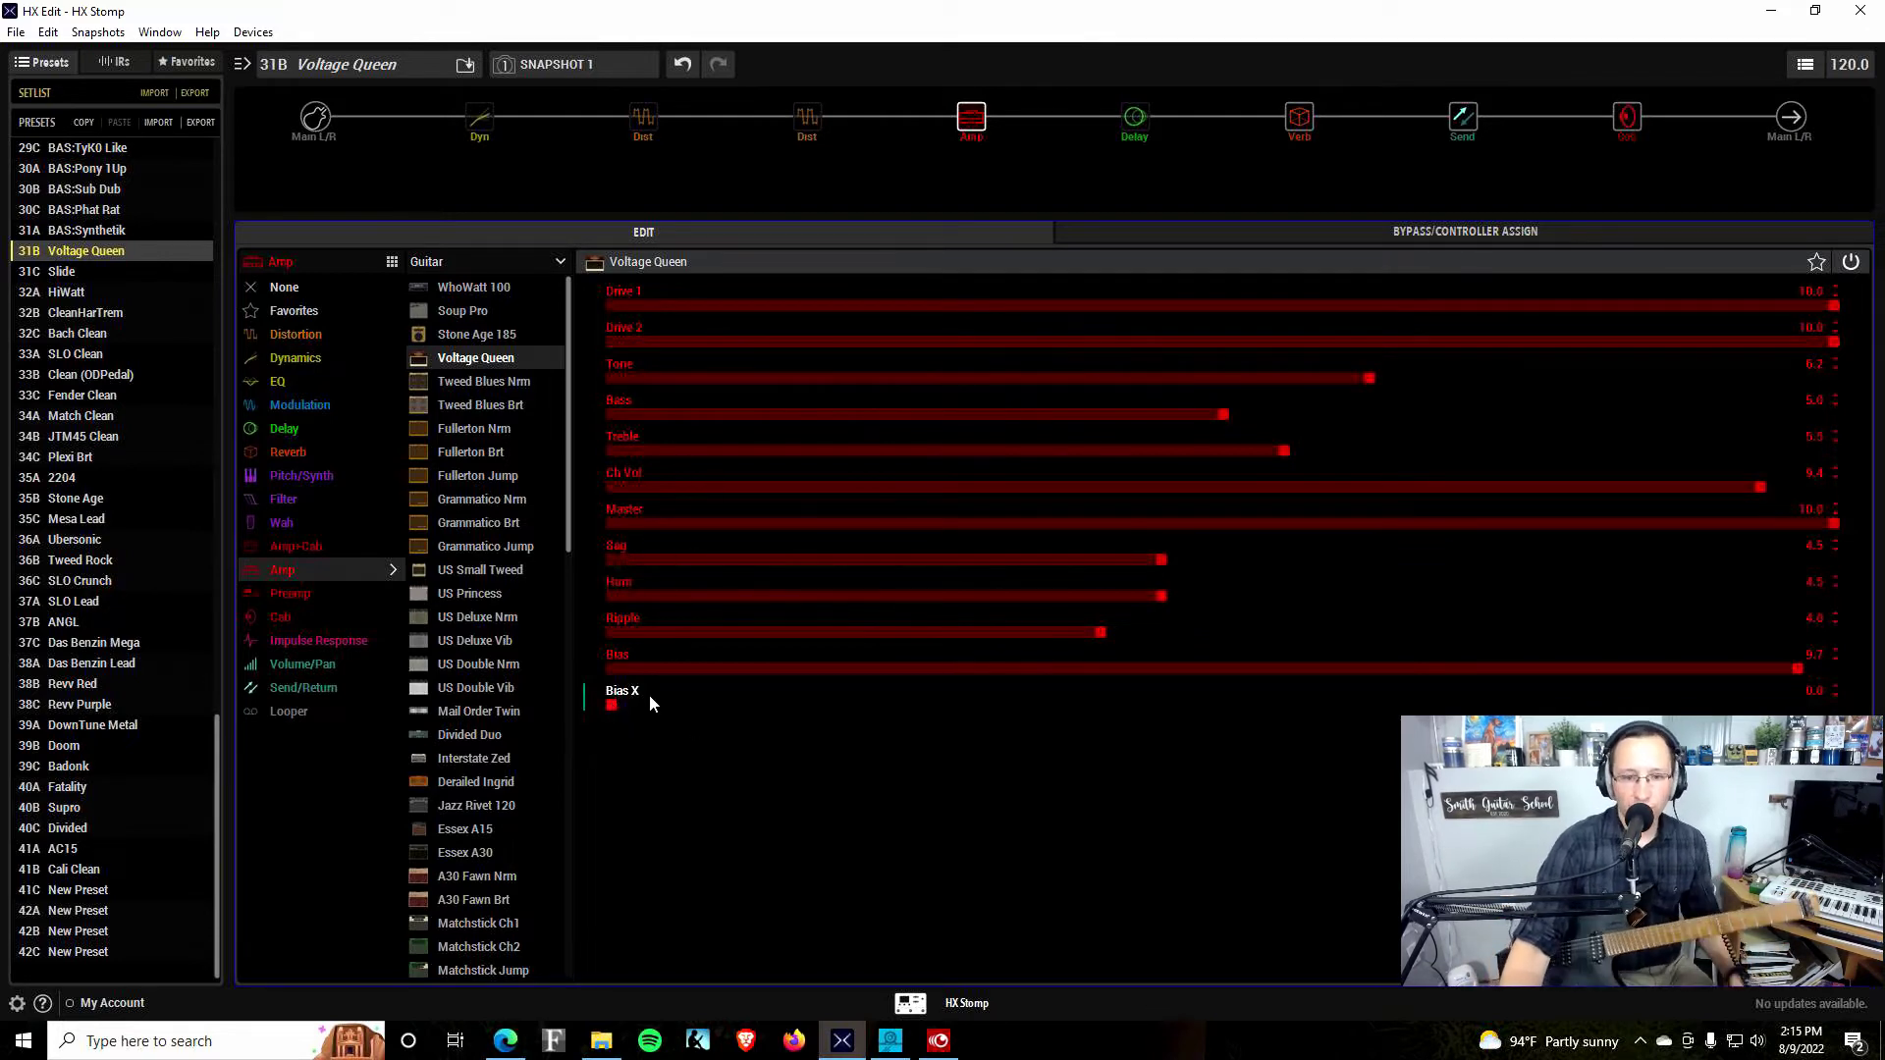
pyautogui.click(1117, 670)
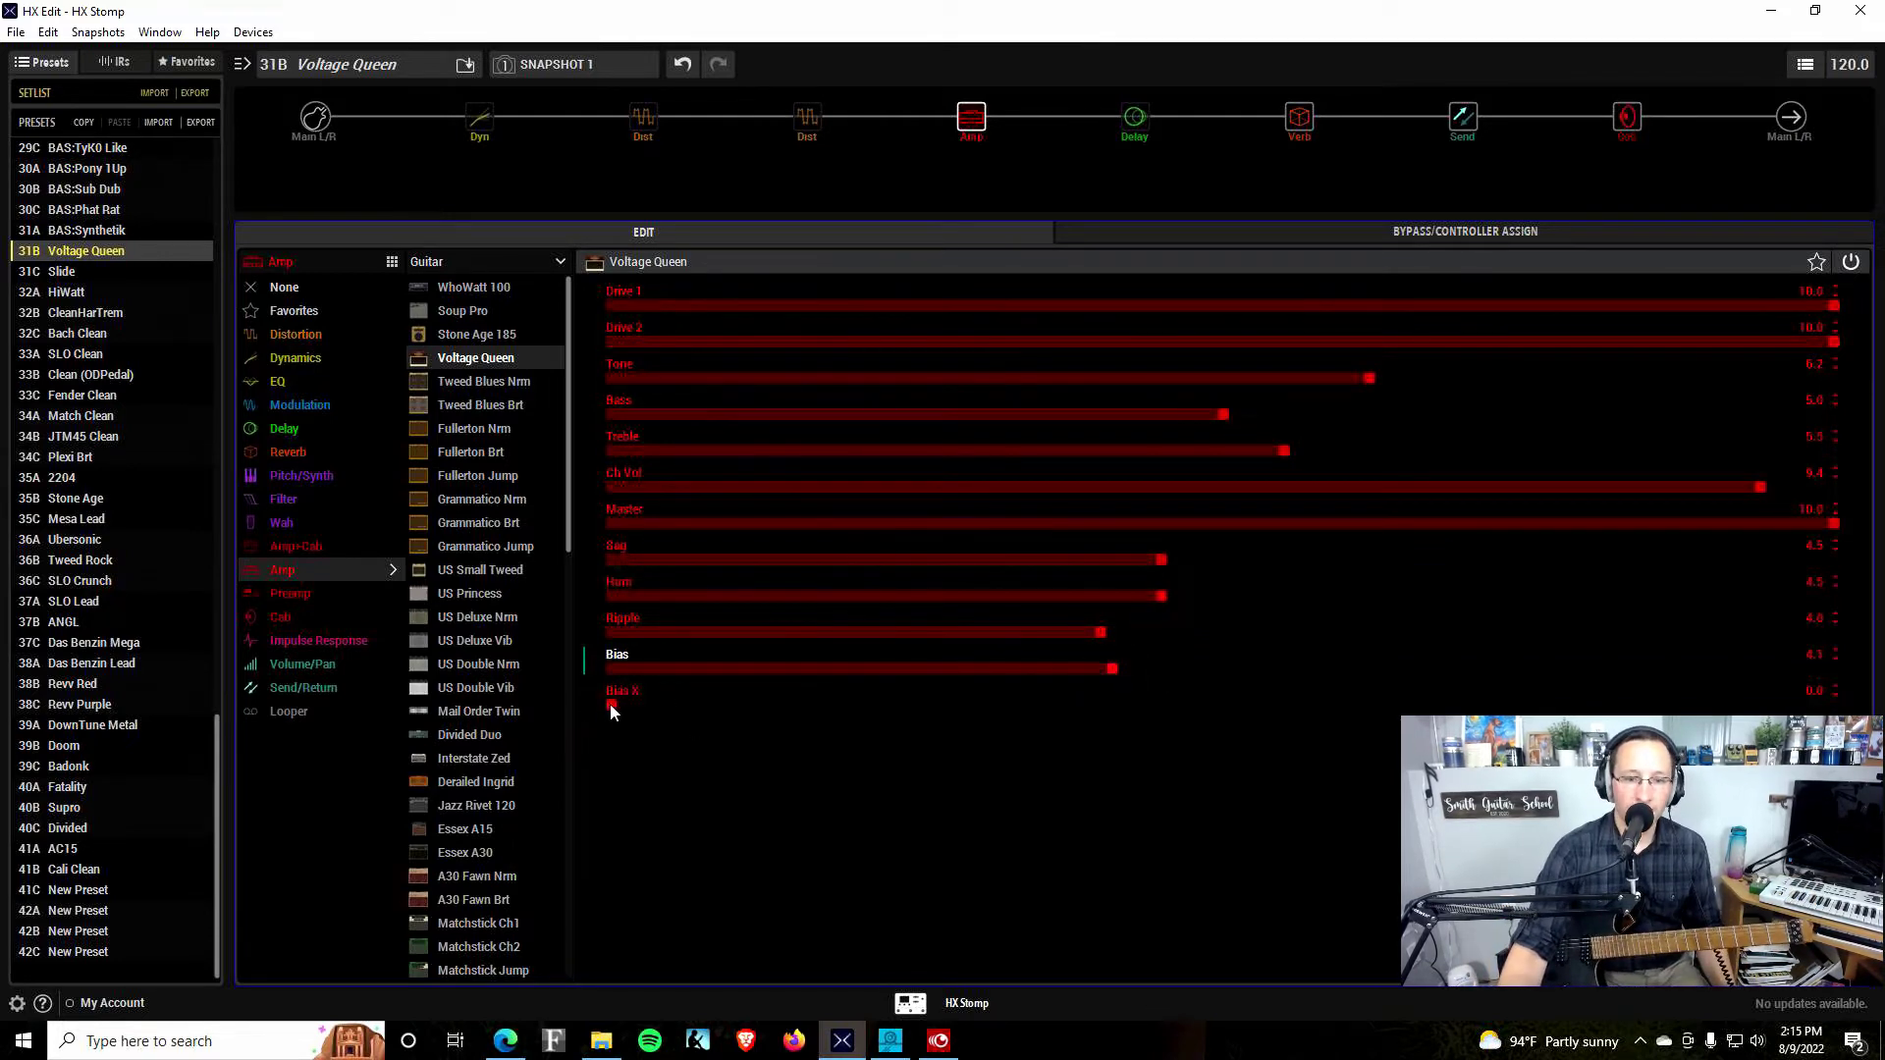
pyautogui.moveTo(611, 710); pyautogui.dragTo(1115, 711)
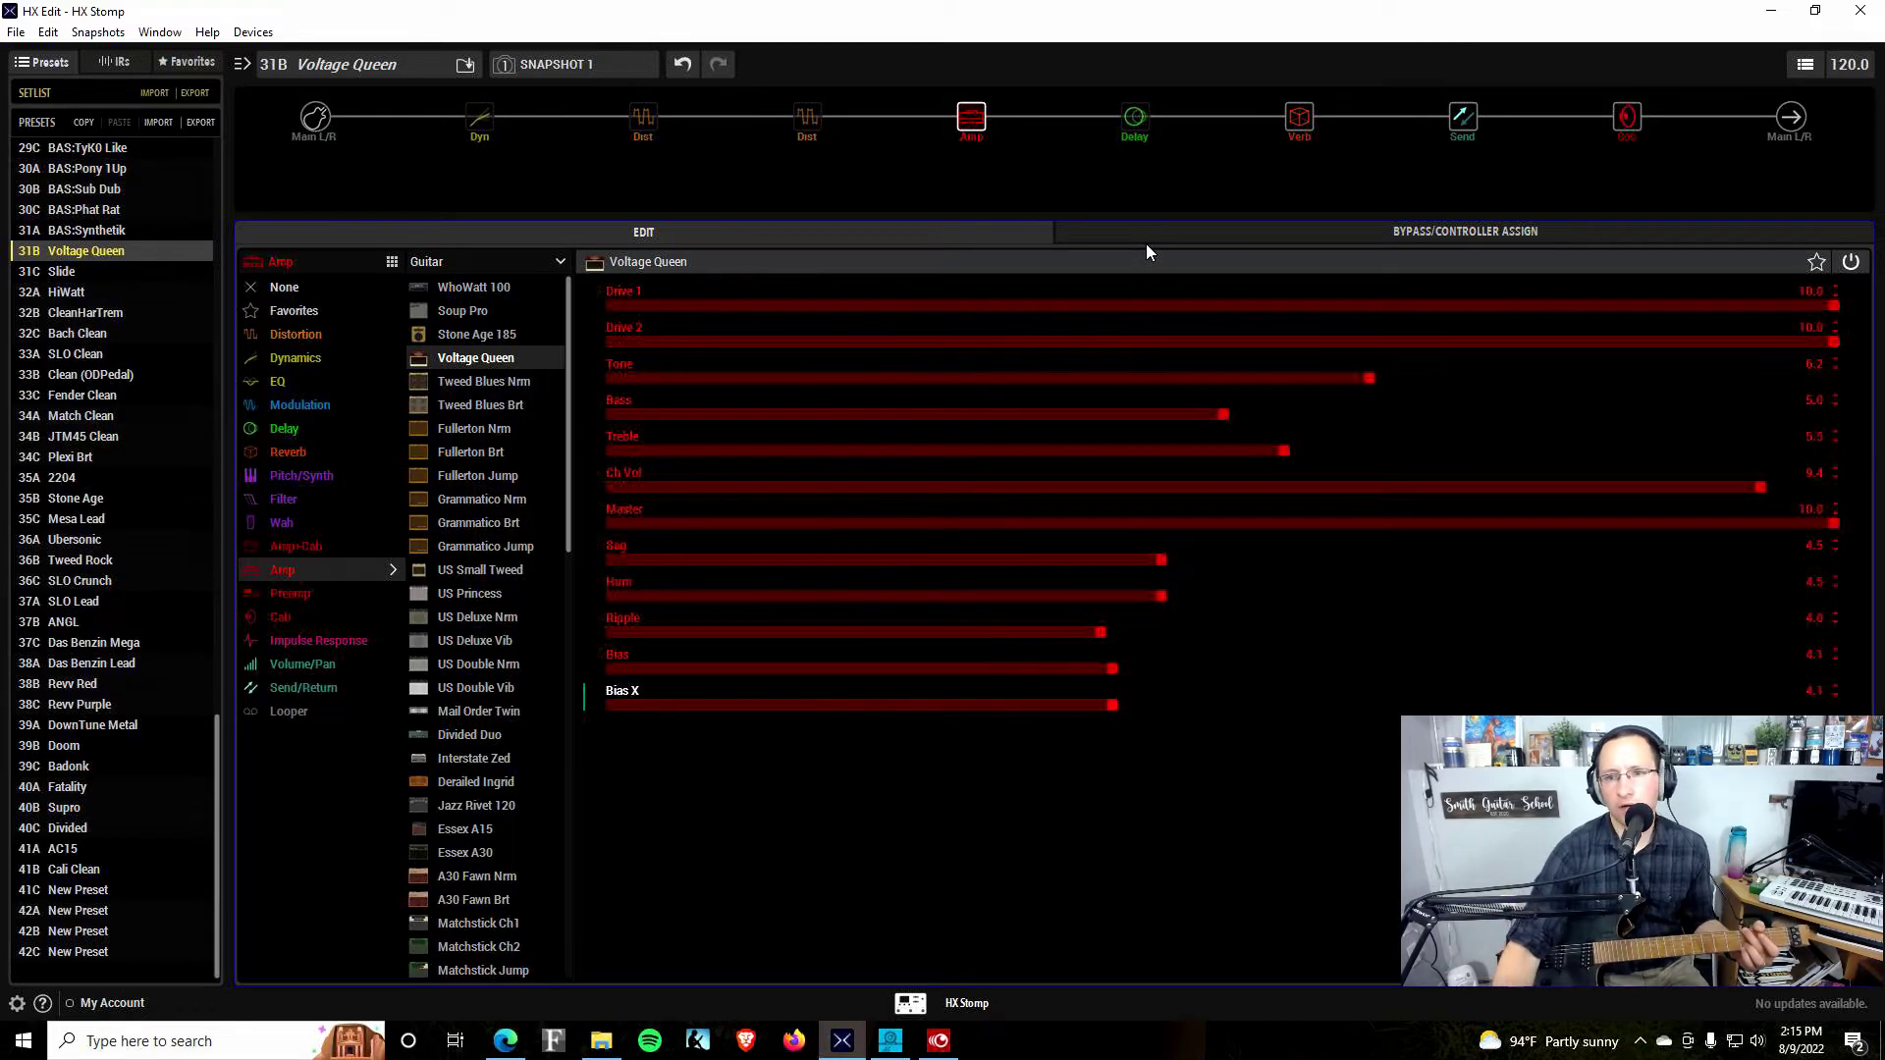
# Set Drive 1 to 6.6 and Drive 2 to 6.7, and trim Ch Vol to about 9.3 and Master to 9.7
pyautogui.click(1418, 306)
pyautogui.click(1429, 342)
pyautogui.click(1785, 487)
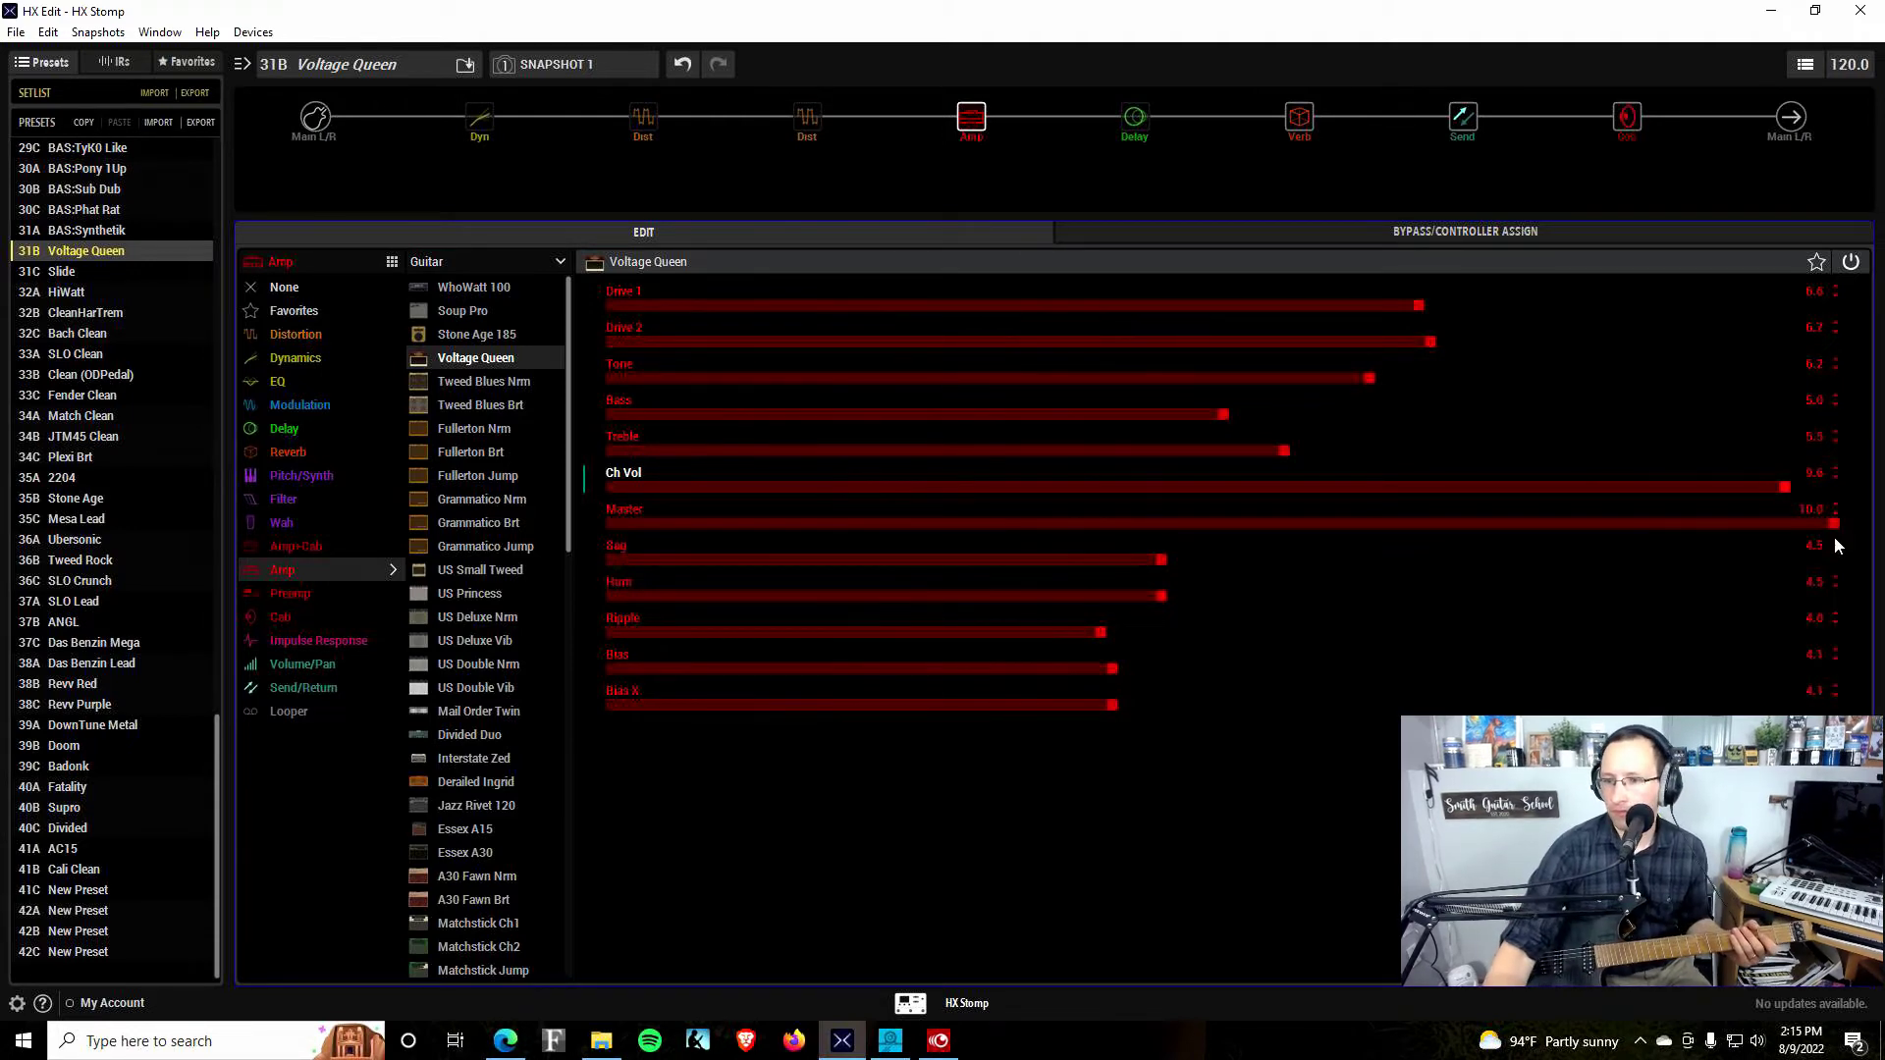
pyautogui.moveTo(1833, 523); pyautogui.dragTo(1746, 498)
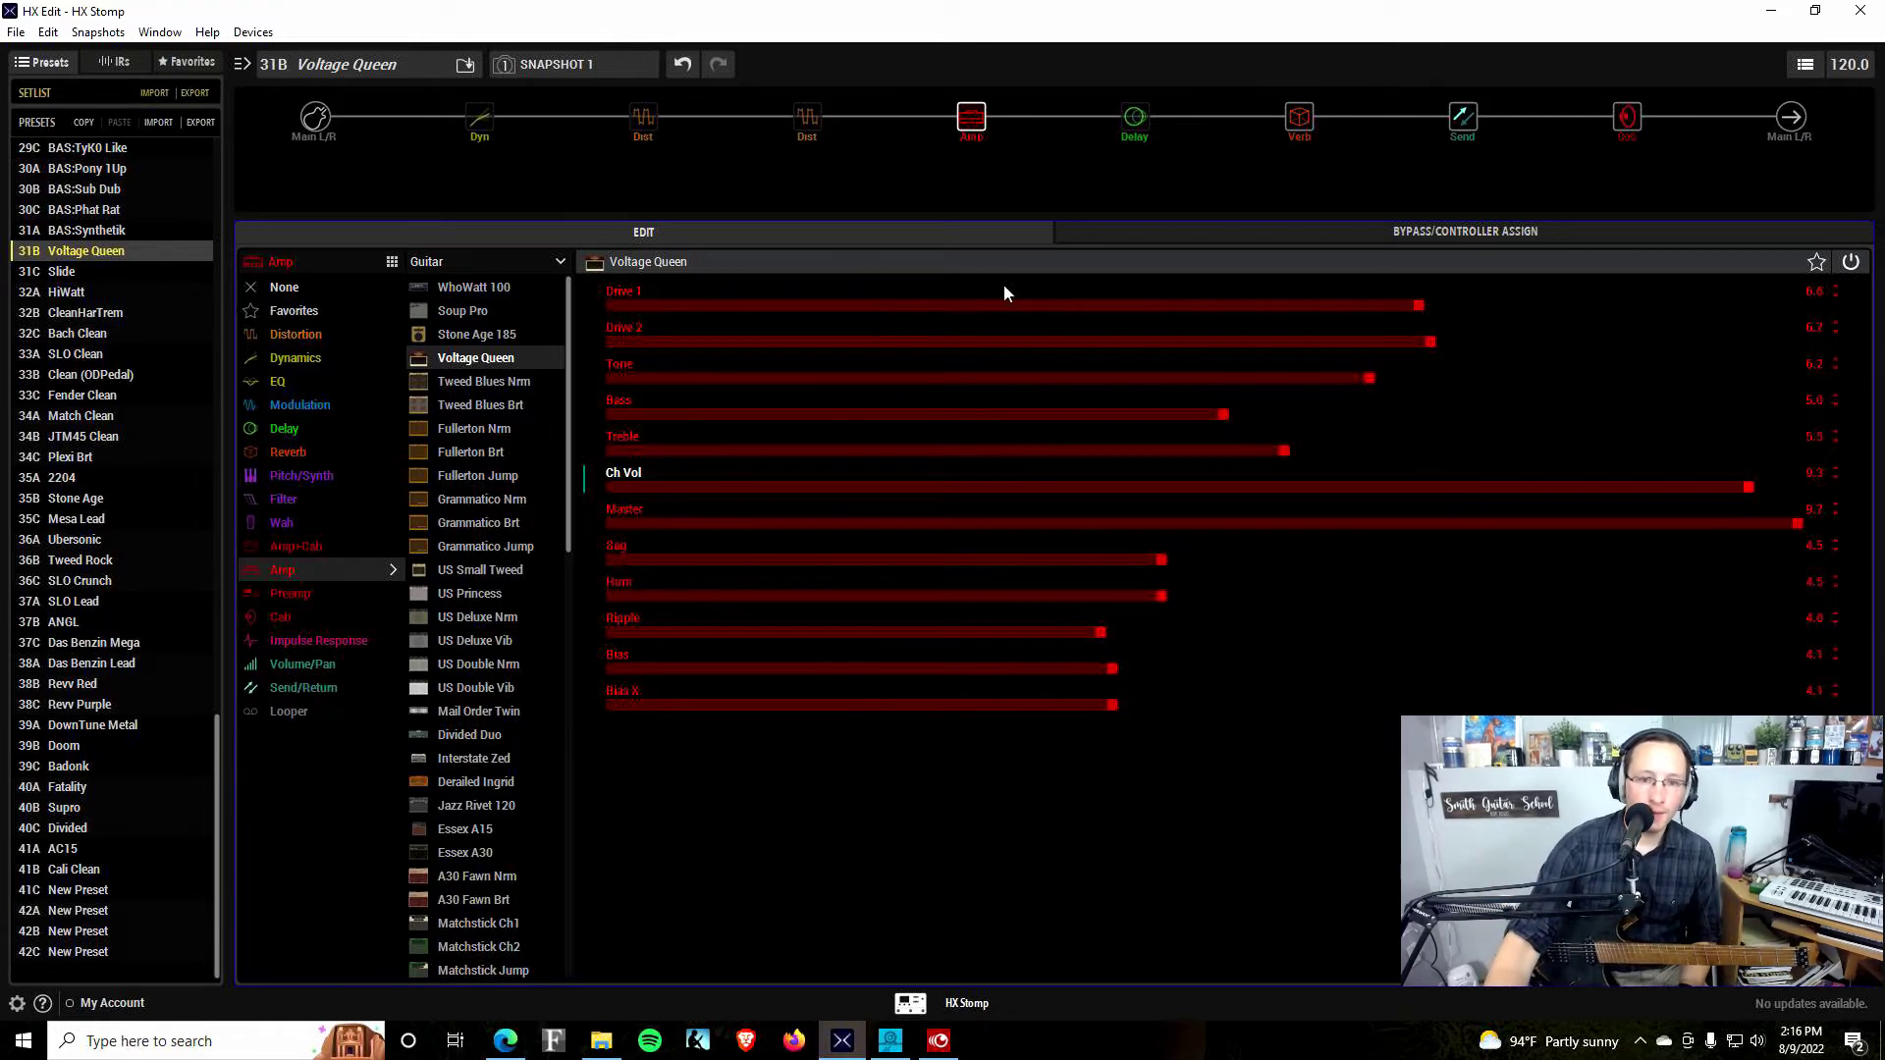
# Sweep the amp's Tone between 0.0, 10.0 and 7.7, then leave it at 3.2
pyautogui.moveTo(1369, 381); pyautogui.dragTo(608, 379)
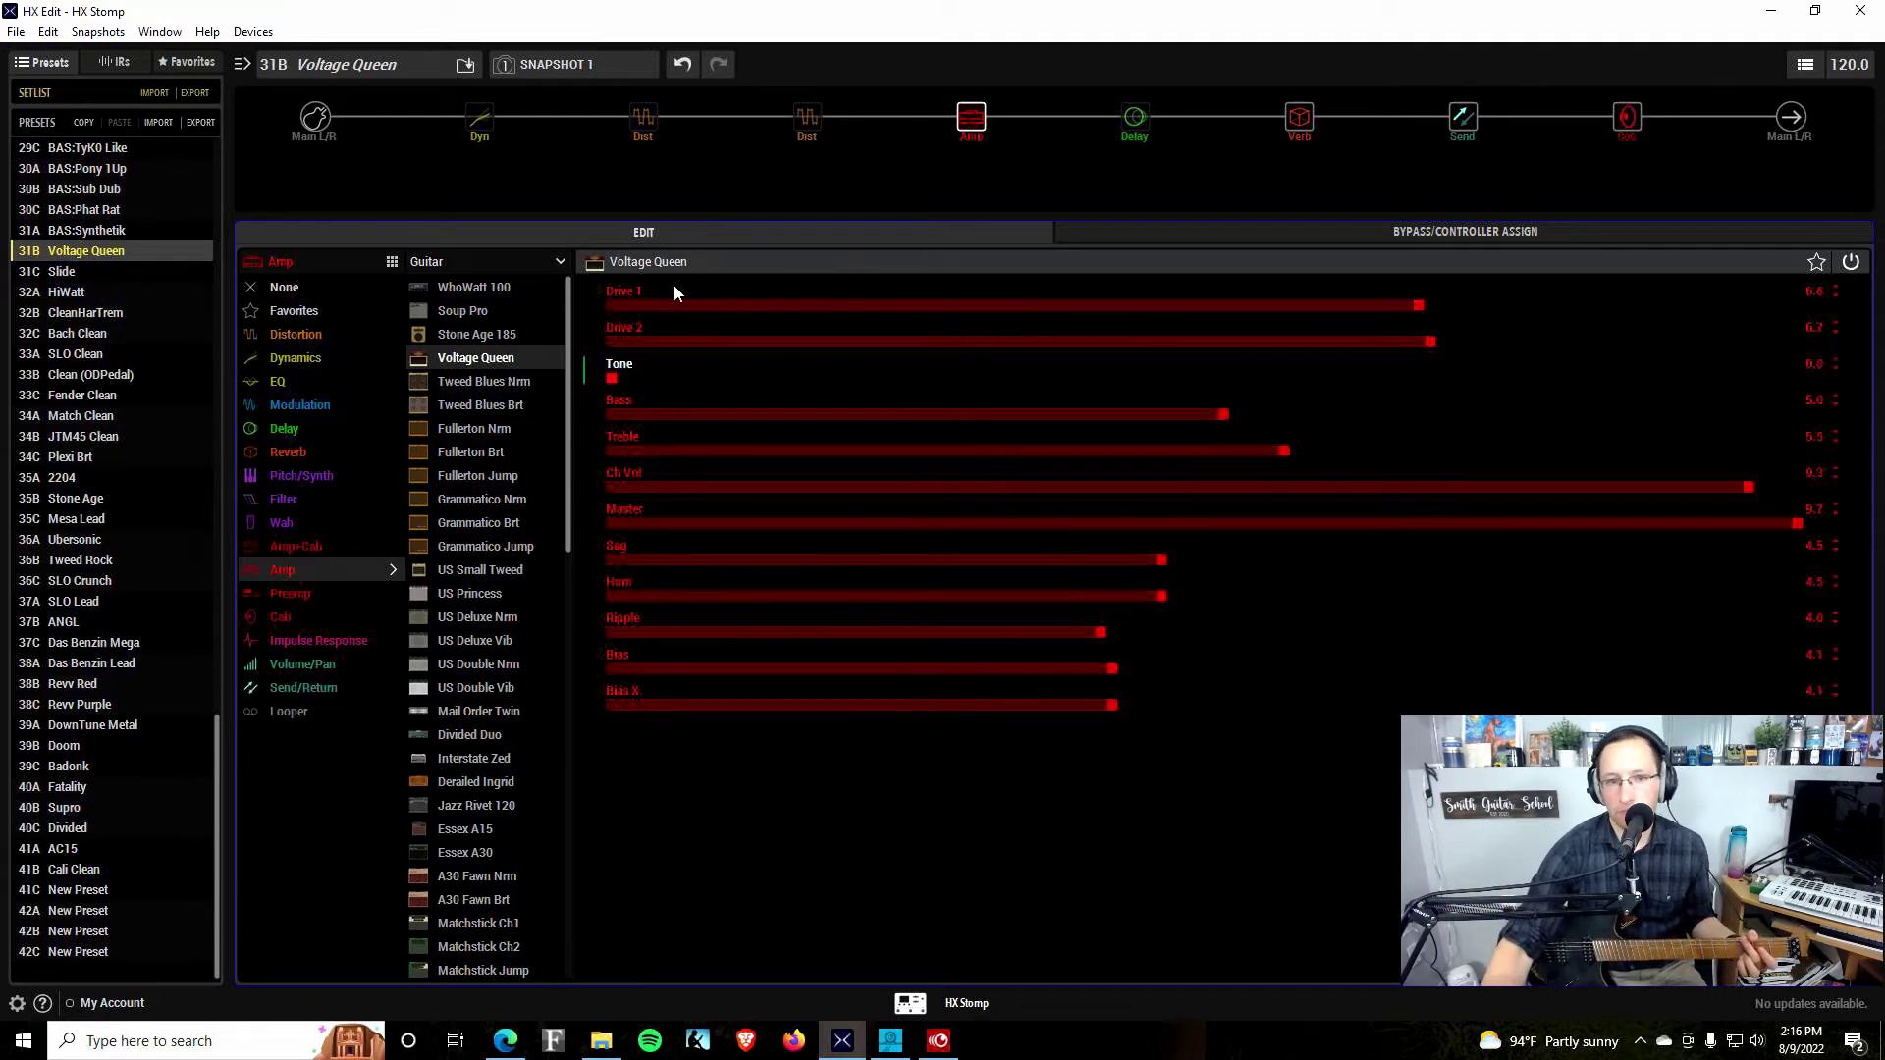
pyautogui.moveTo(623, 379); pyautogui.dragTo(1846, 379)
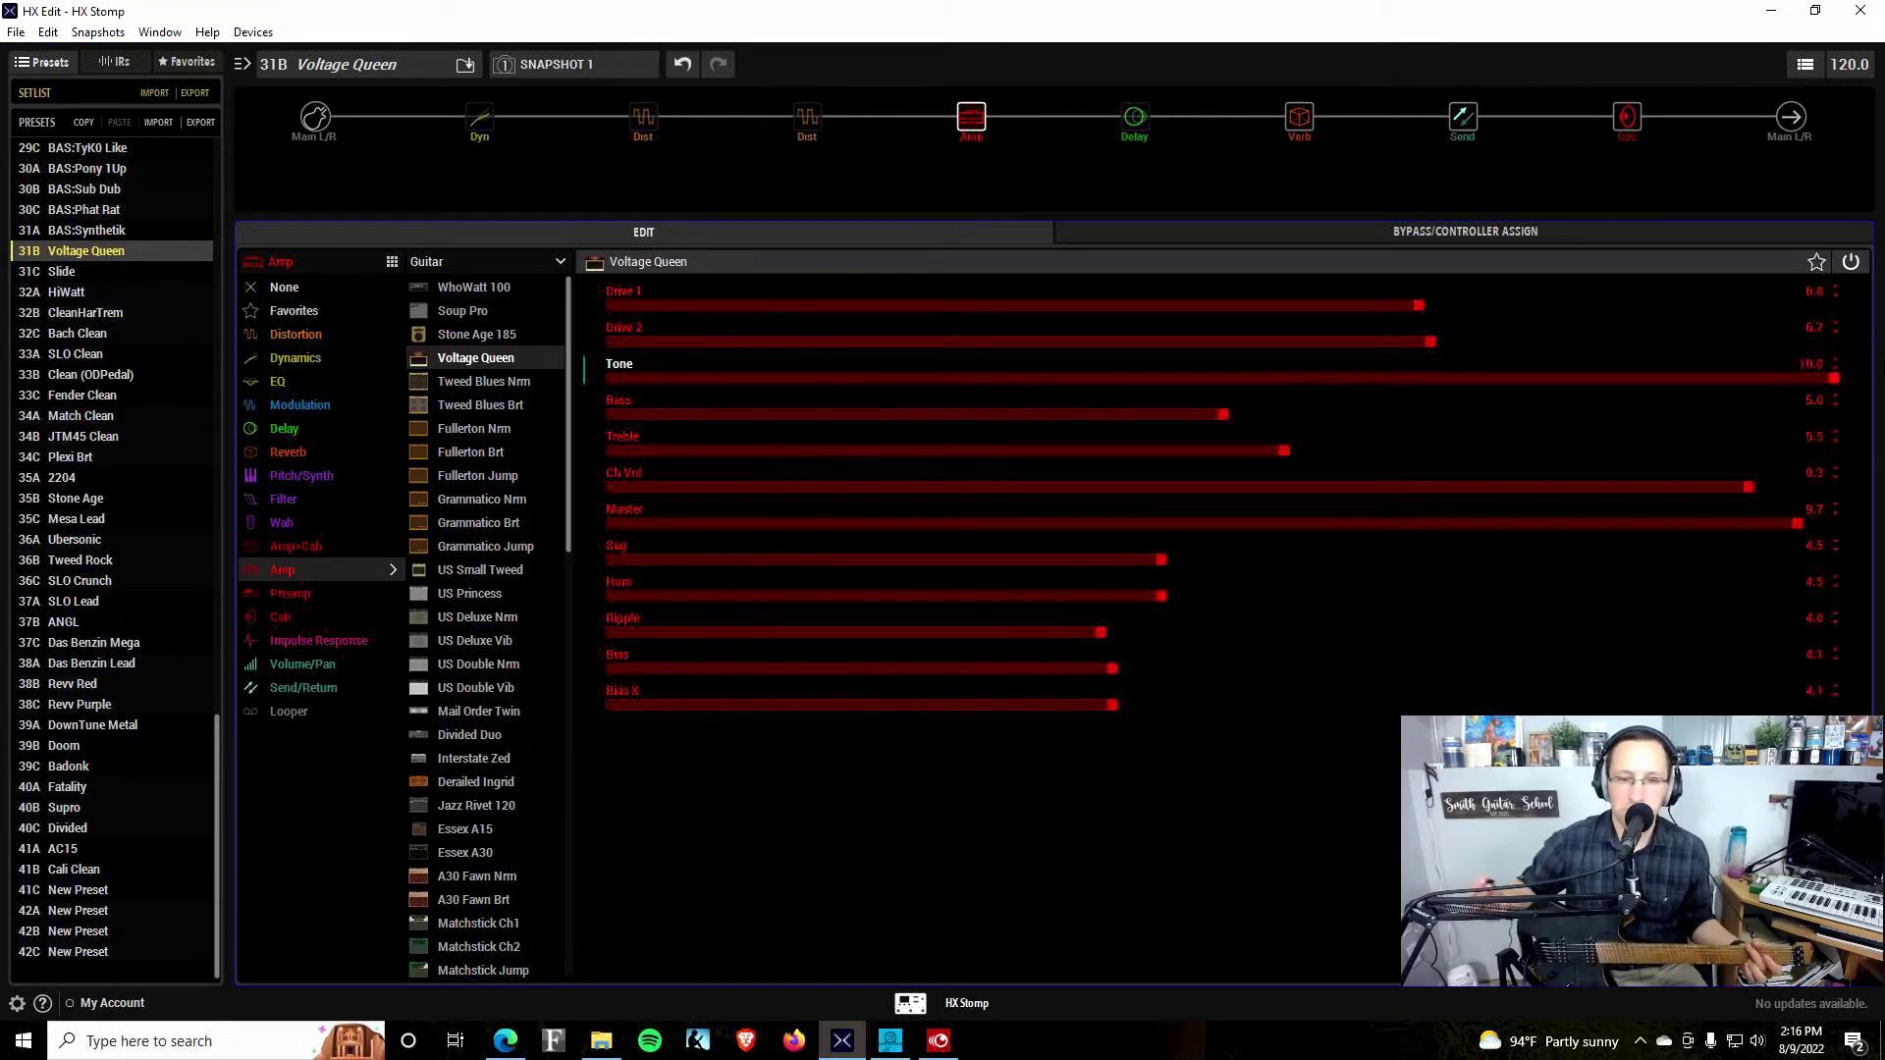
pyautogui.click(614, 381)
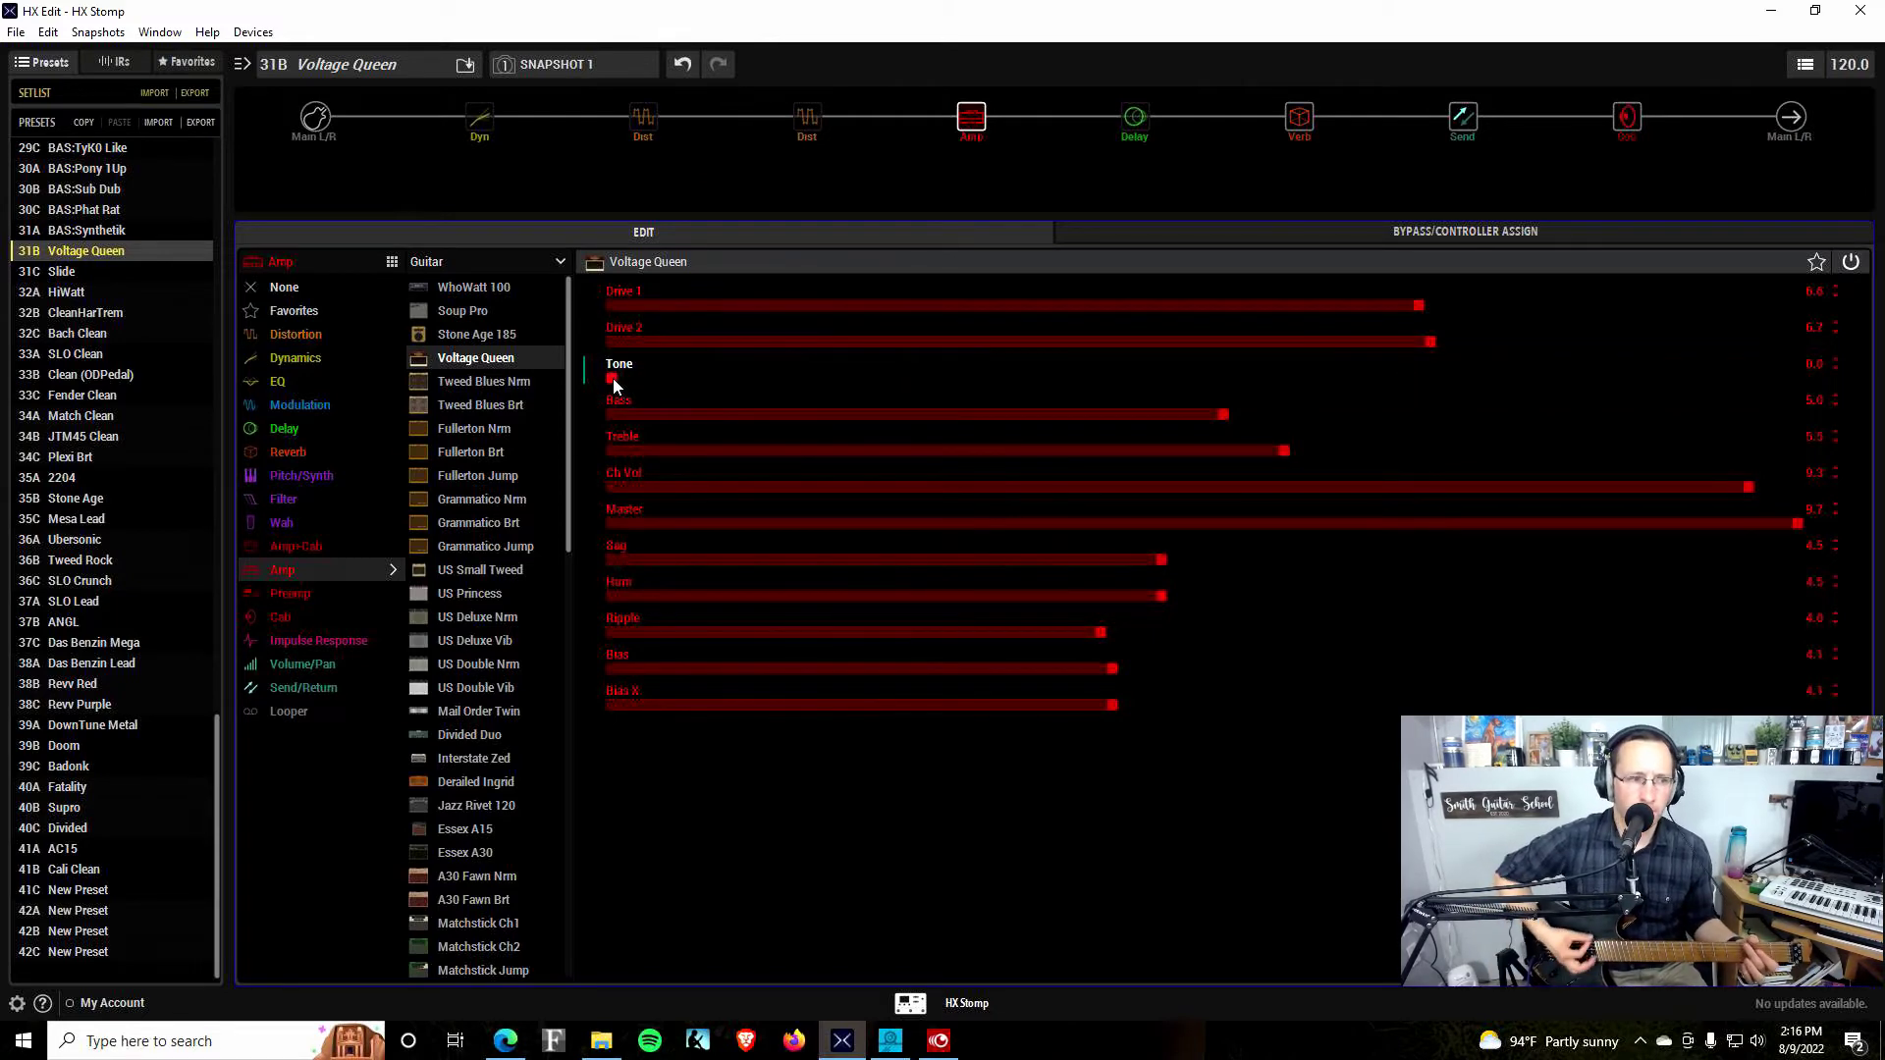
pyautogui.moveTo(613, 379); pyautogui.dragTo(1809, 393)
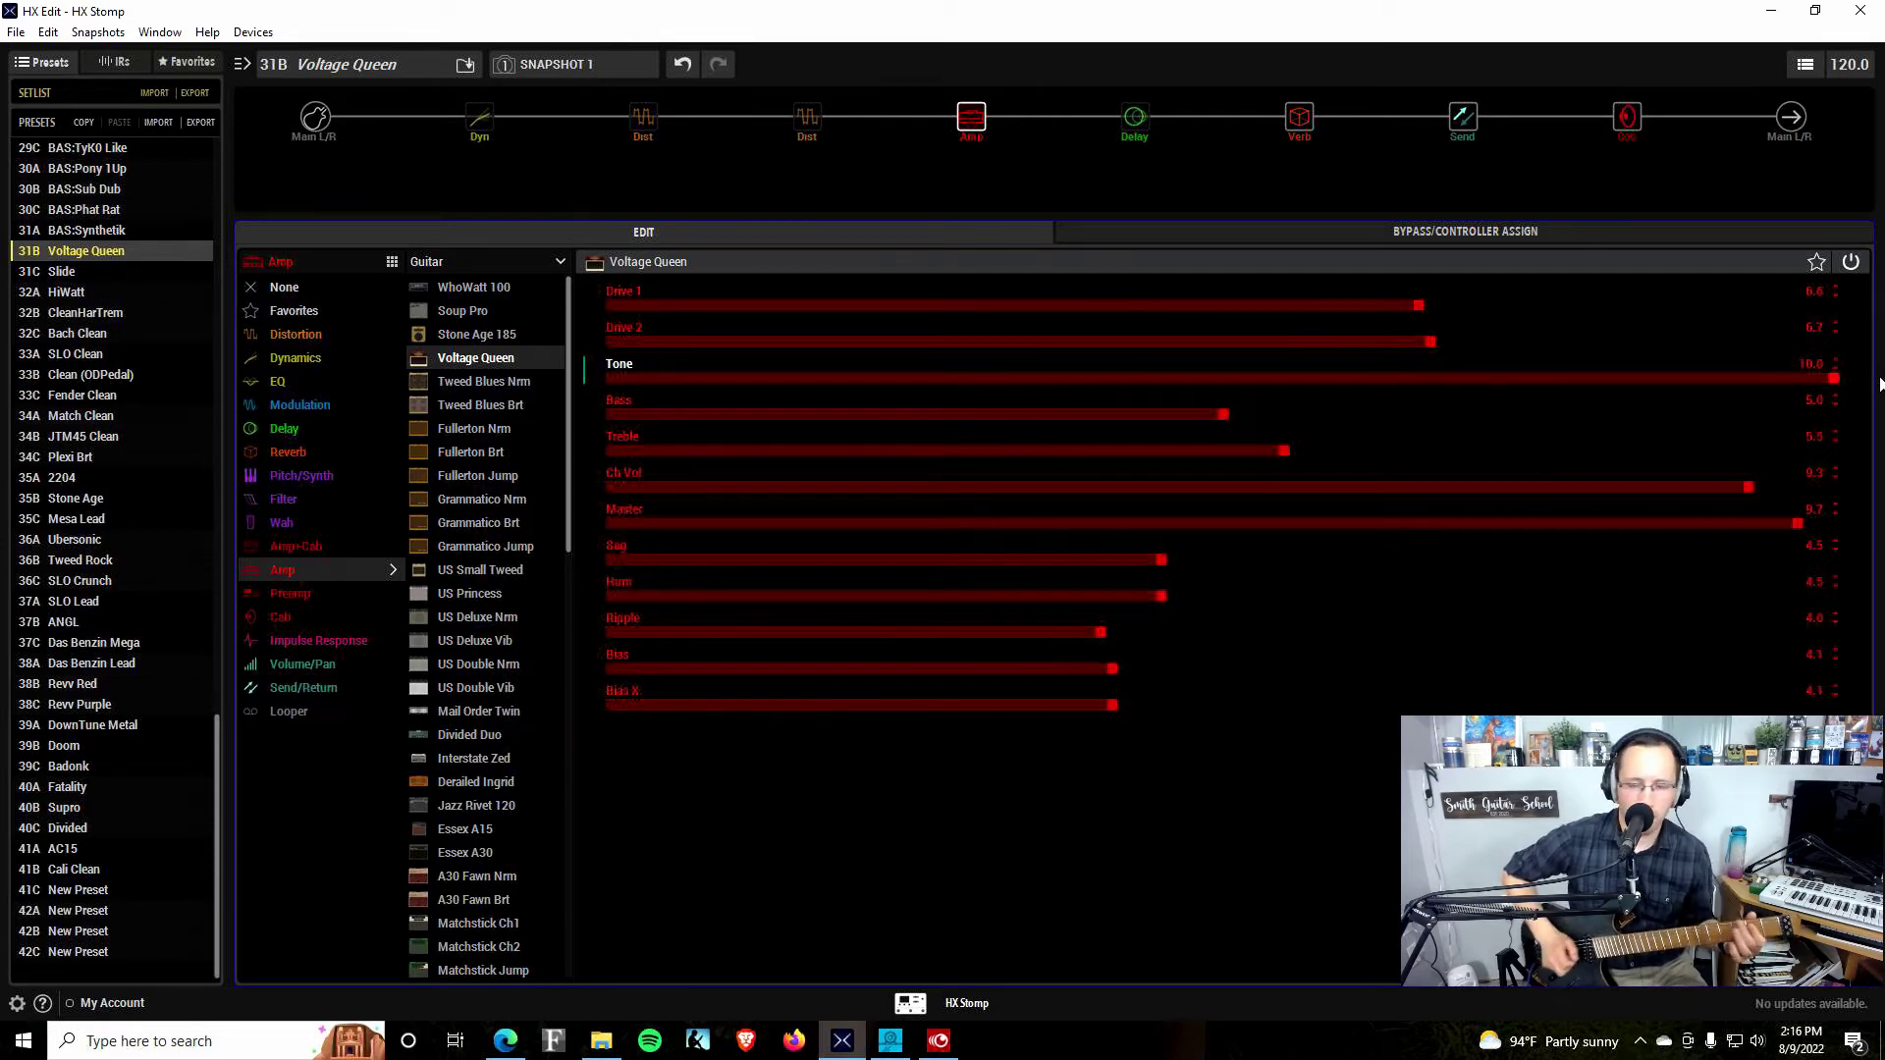
pyautogui.click(1000, 378)
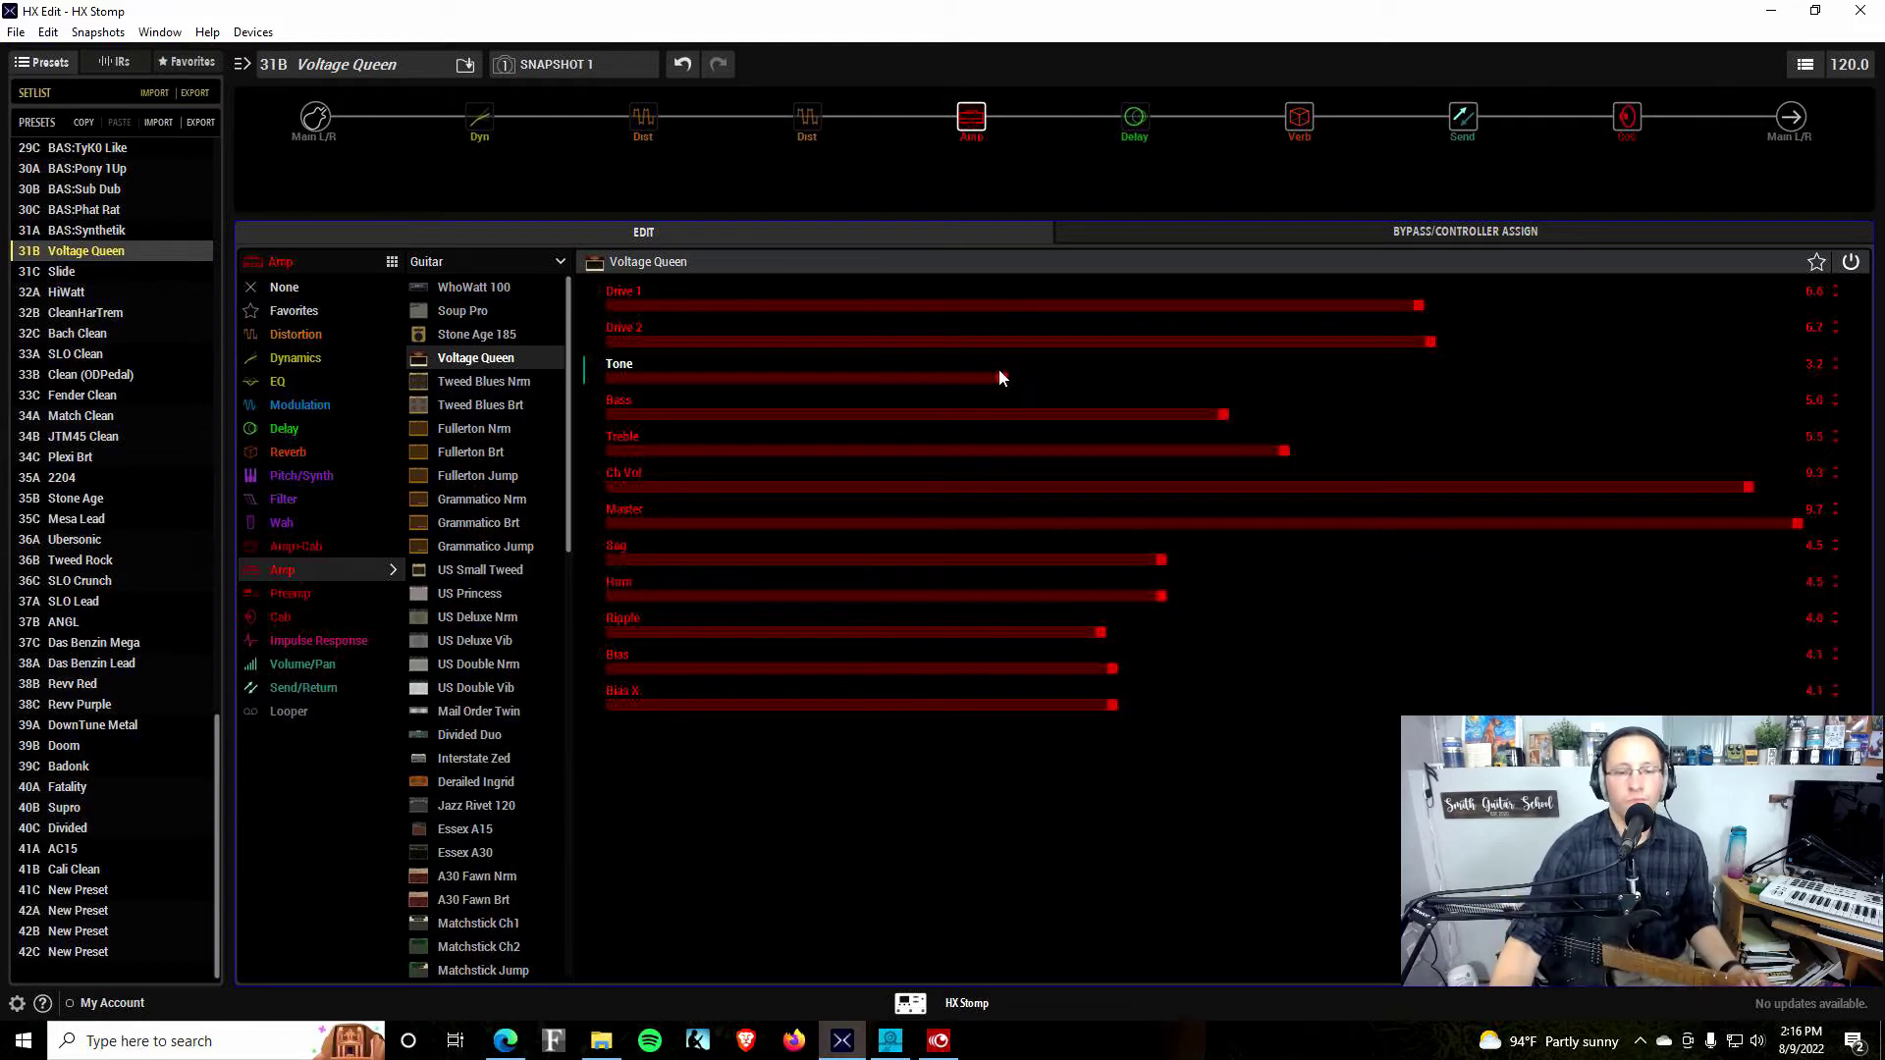
# Sweep the amp's Bass through 0.0, 7.3 and 10.0, then settle it at 1.7
pyautogui.click(612, 416)
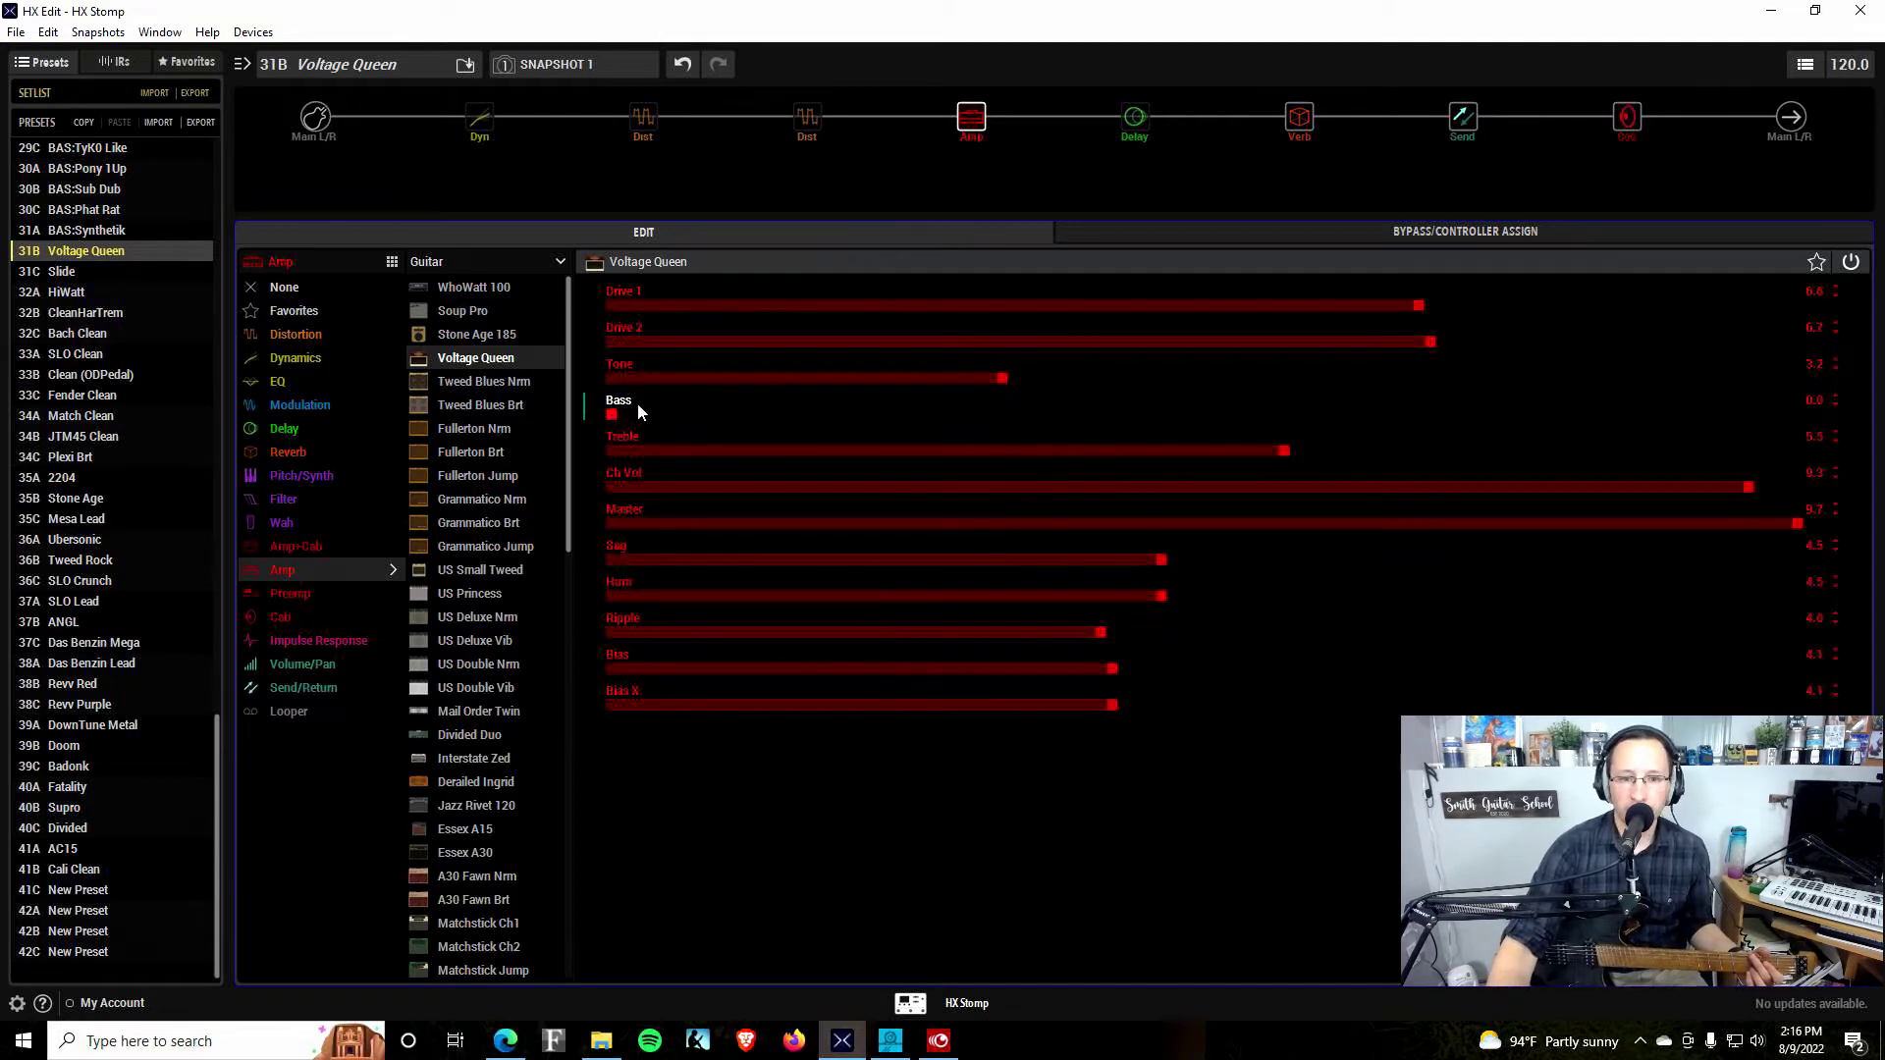
pyautogui.moveTo(613, 414); pyautogui.dragTo(1689, 416)
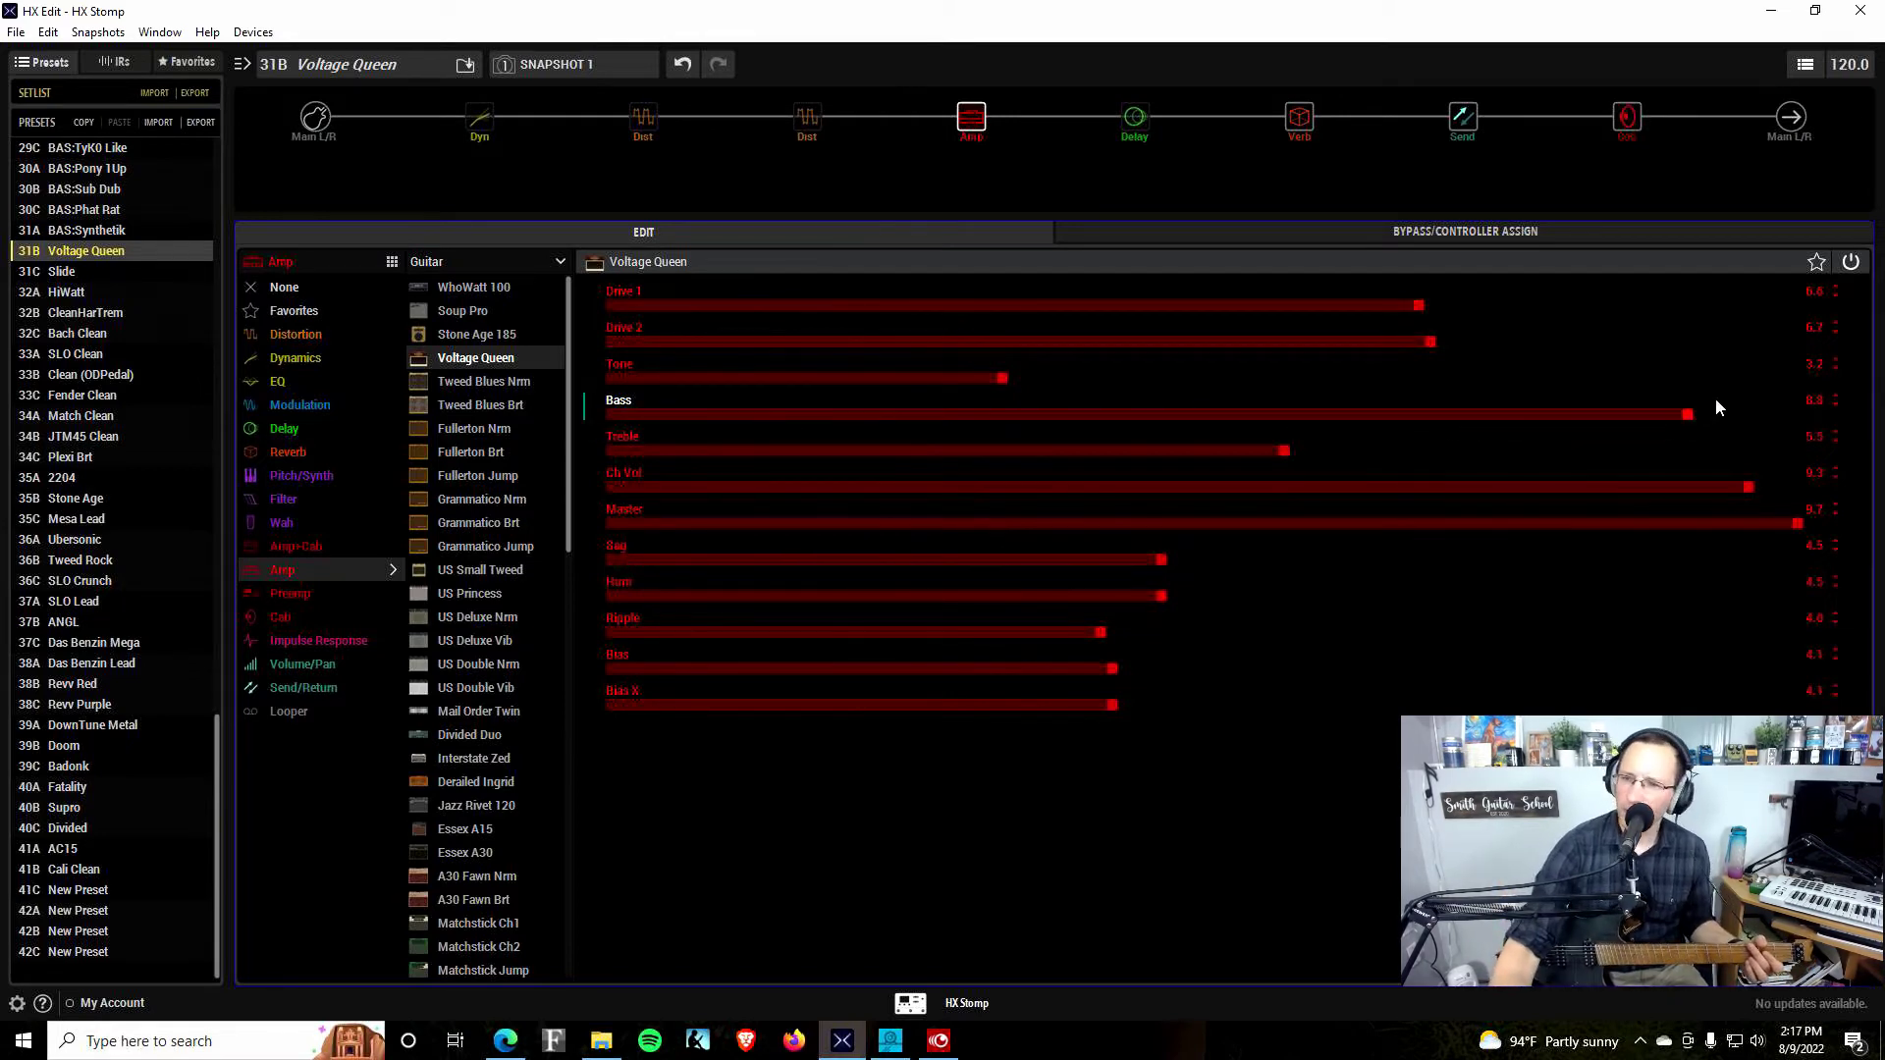
pyautogui.moveTo(1689, 414); pyautogui.dragTo(1841, 425)
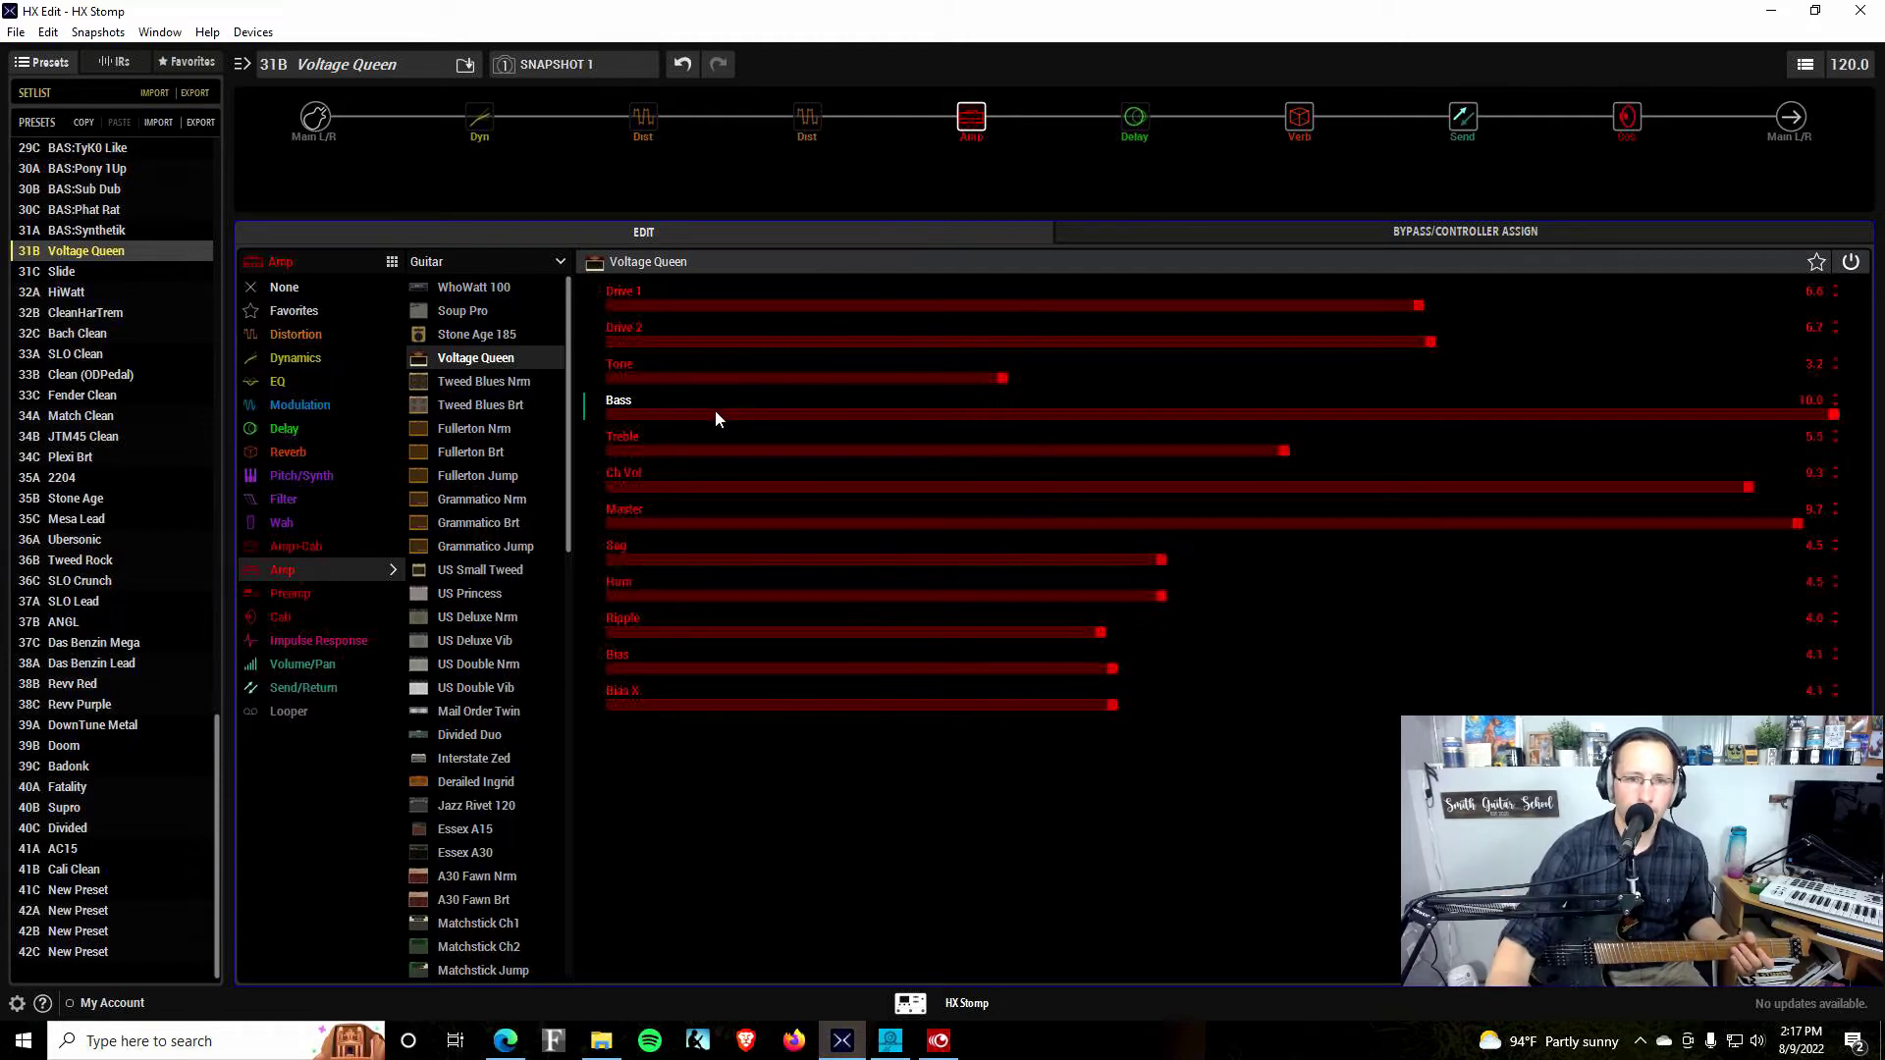
pyautogui.click(606, 416)
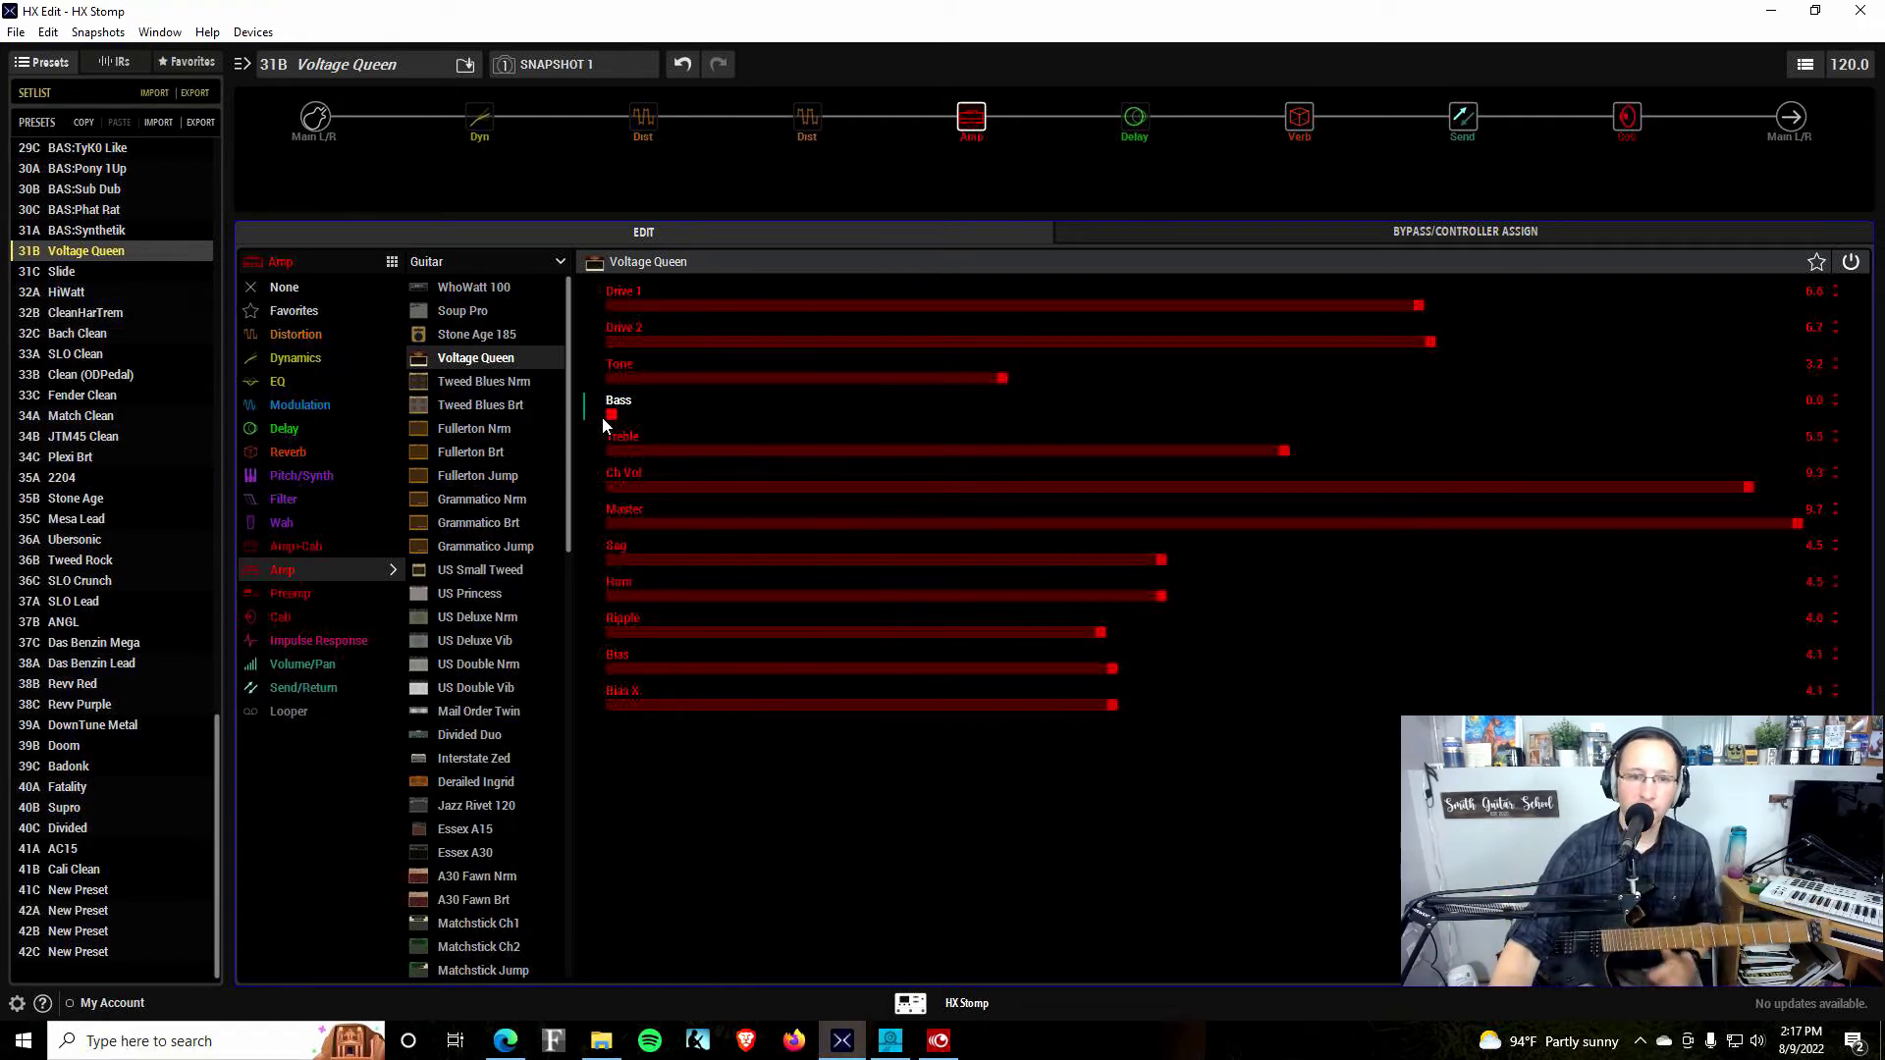
pyautogui.moveTo(740, 416); pyautogui.dragTo(1733, 418)
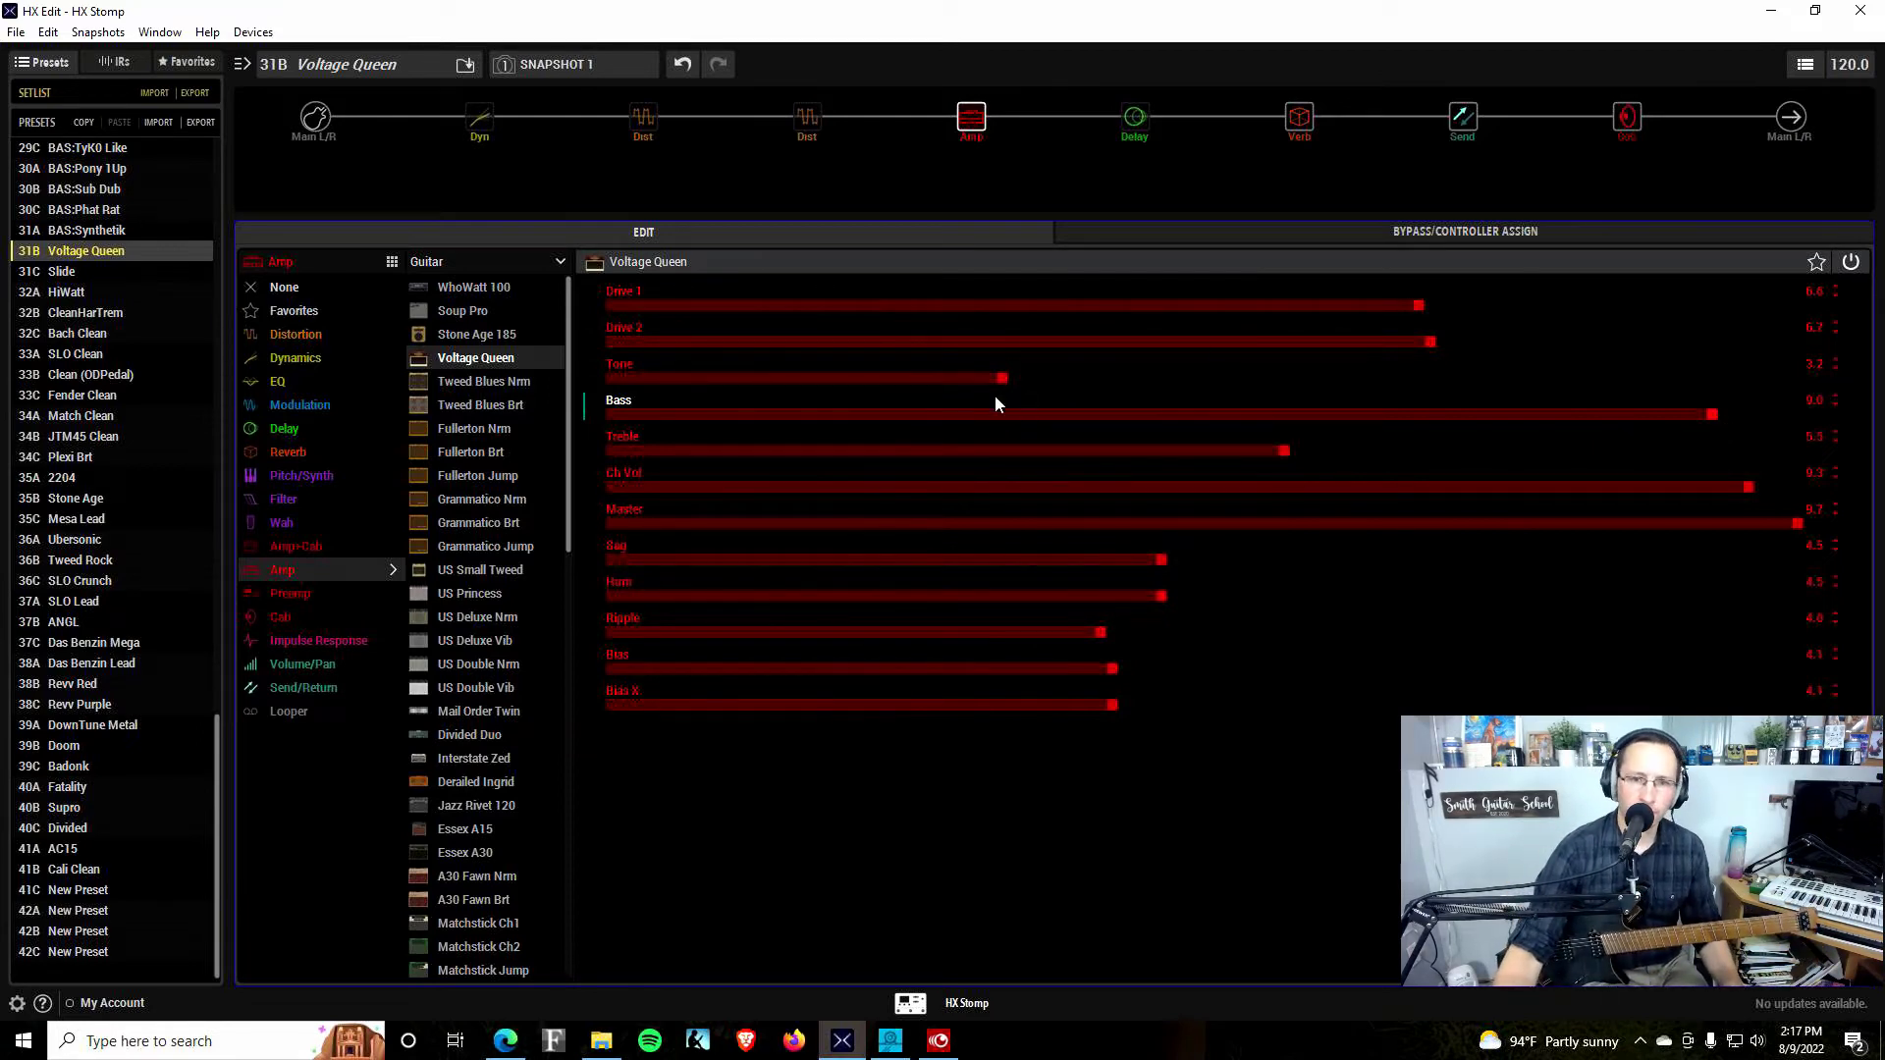
pyautogui.click(816, 413)
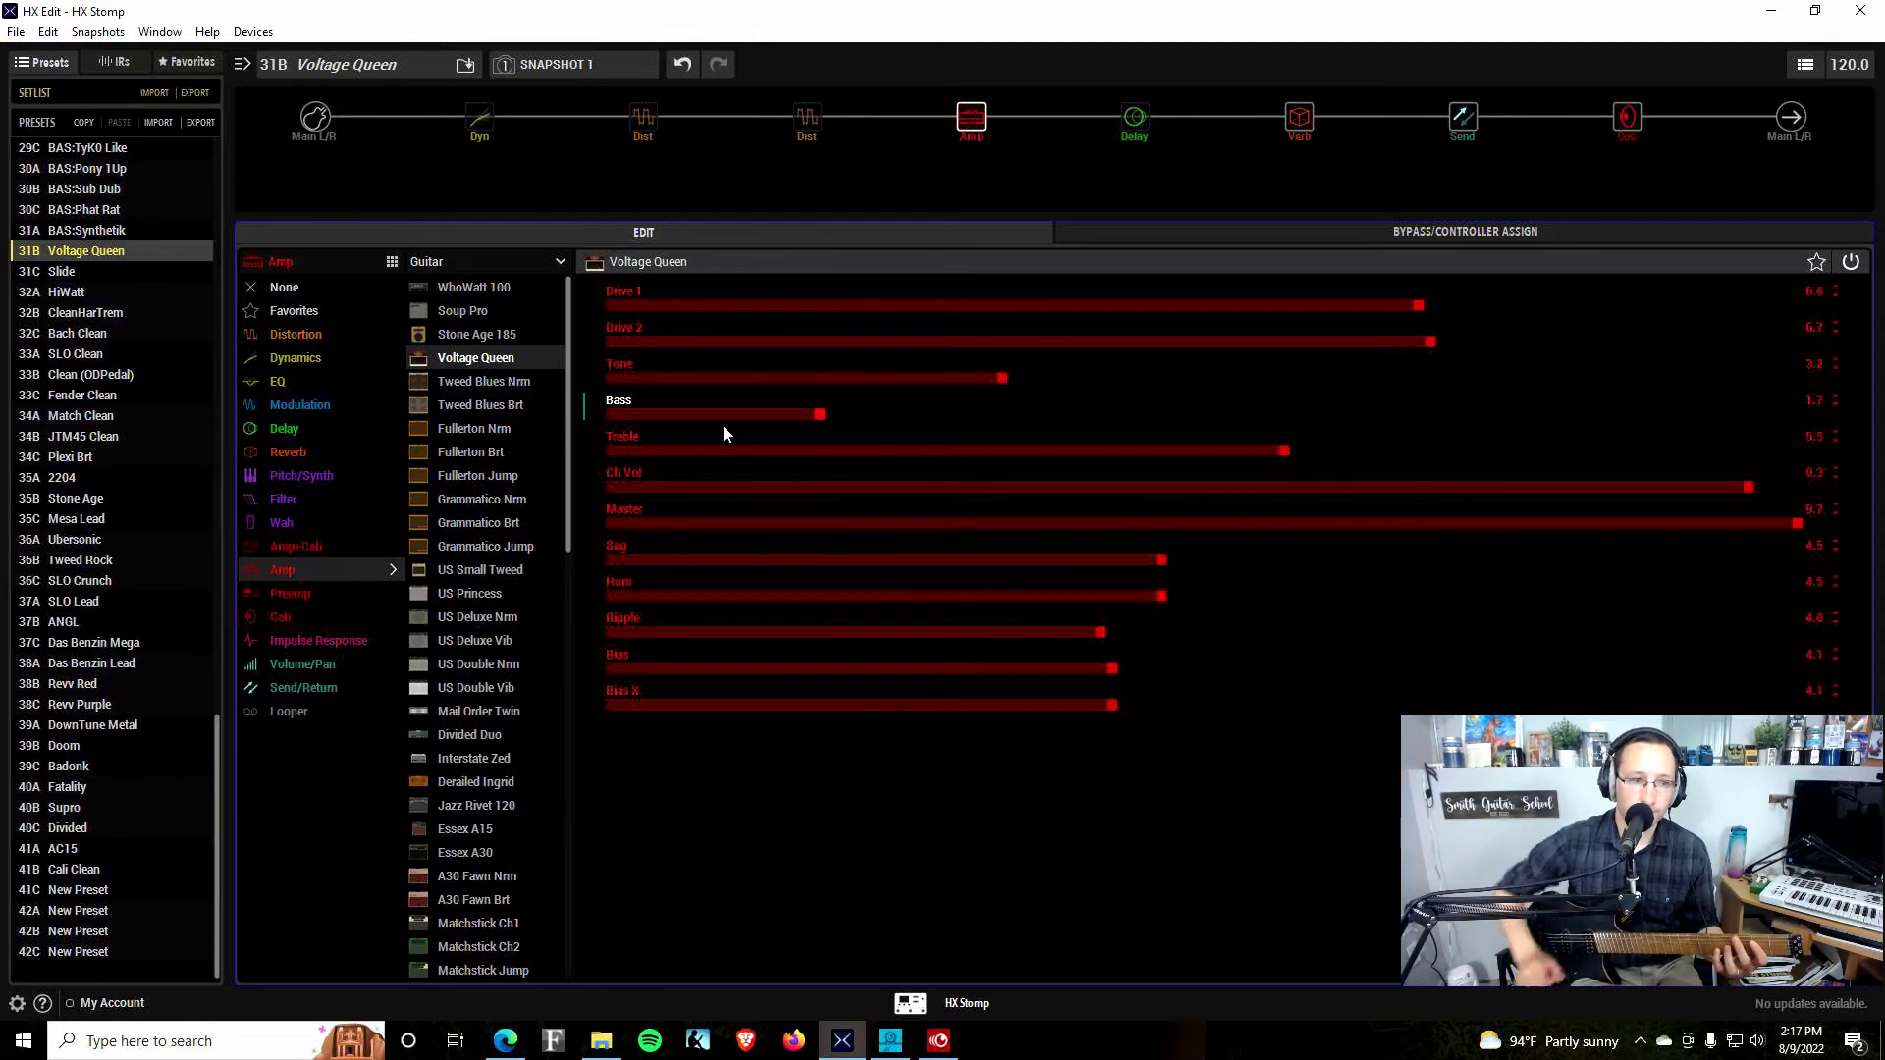
# Take Treble from 0.1 up to 10.0, then back it off to about 8.1
pyautogui.click(622, 451)
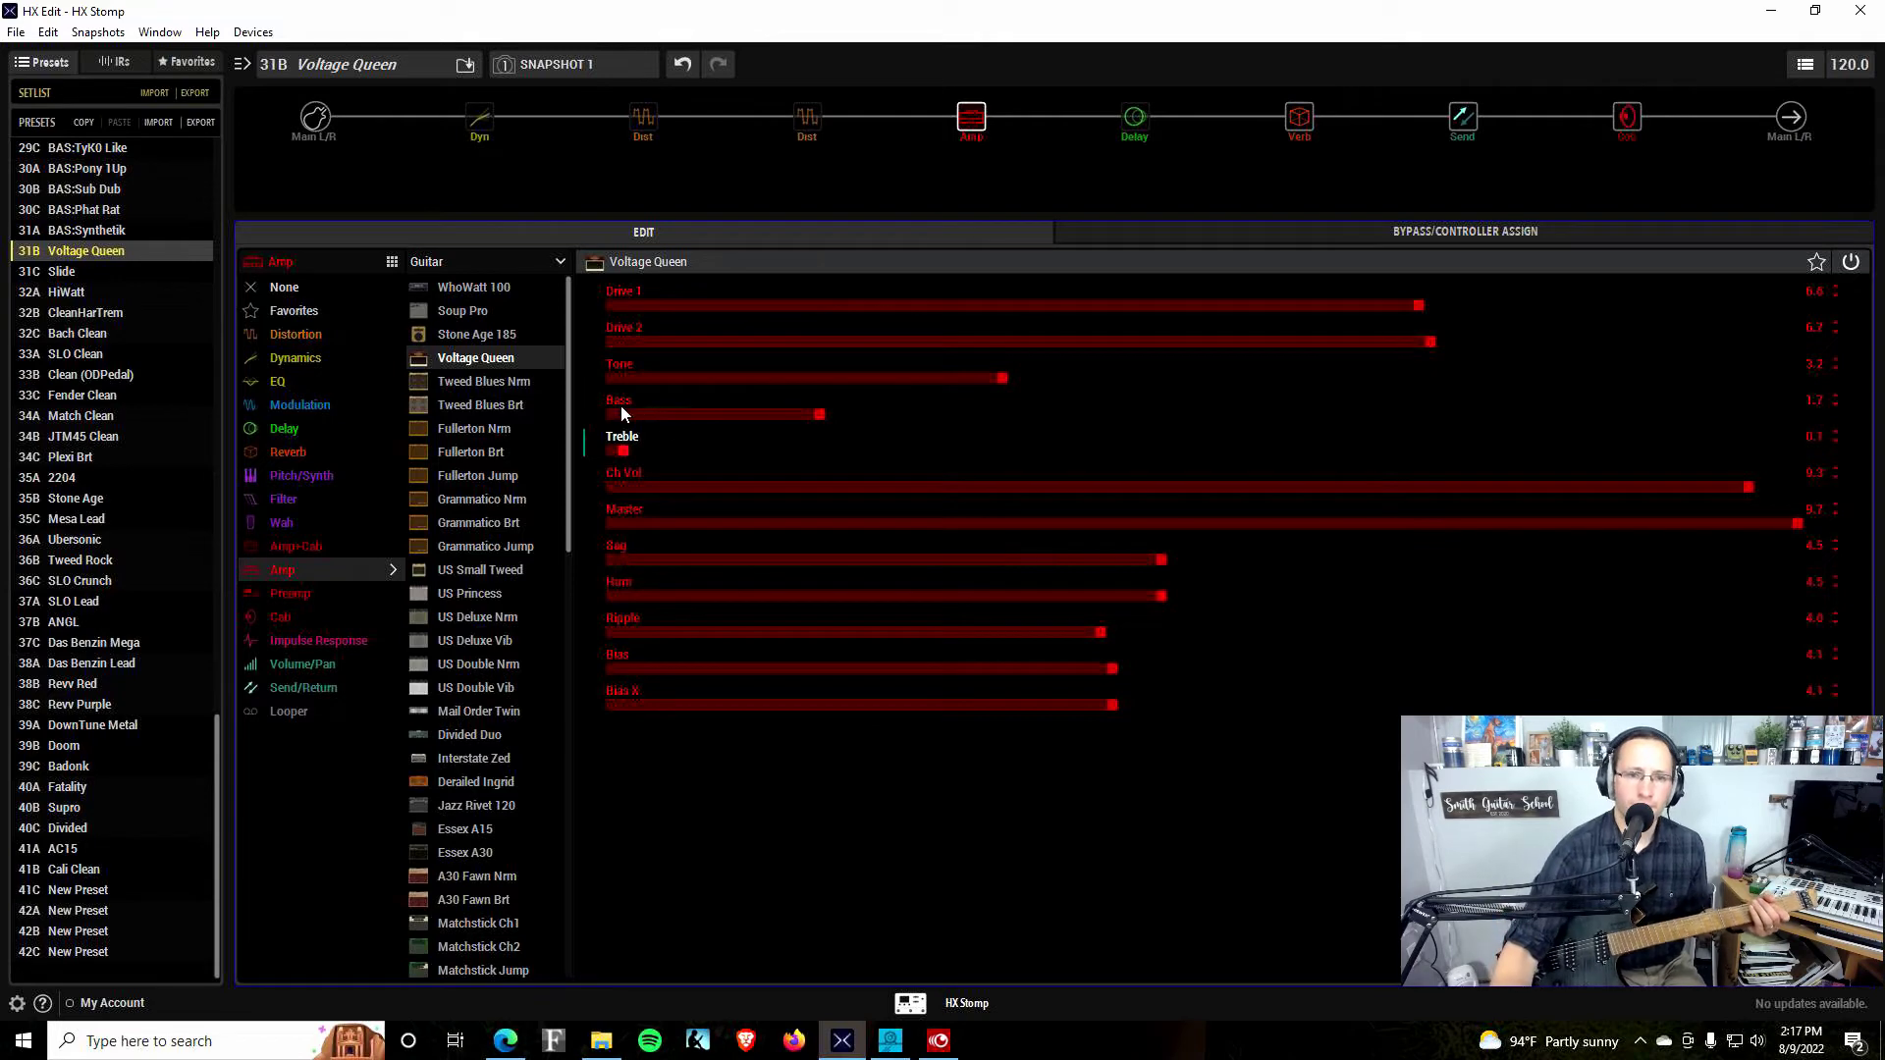
pyautogui.moveTo(635, 448); pyautogui.dragTo(1854, 447)
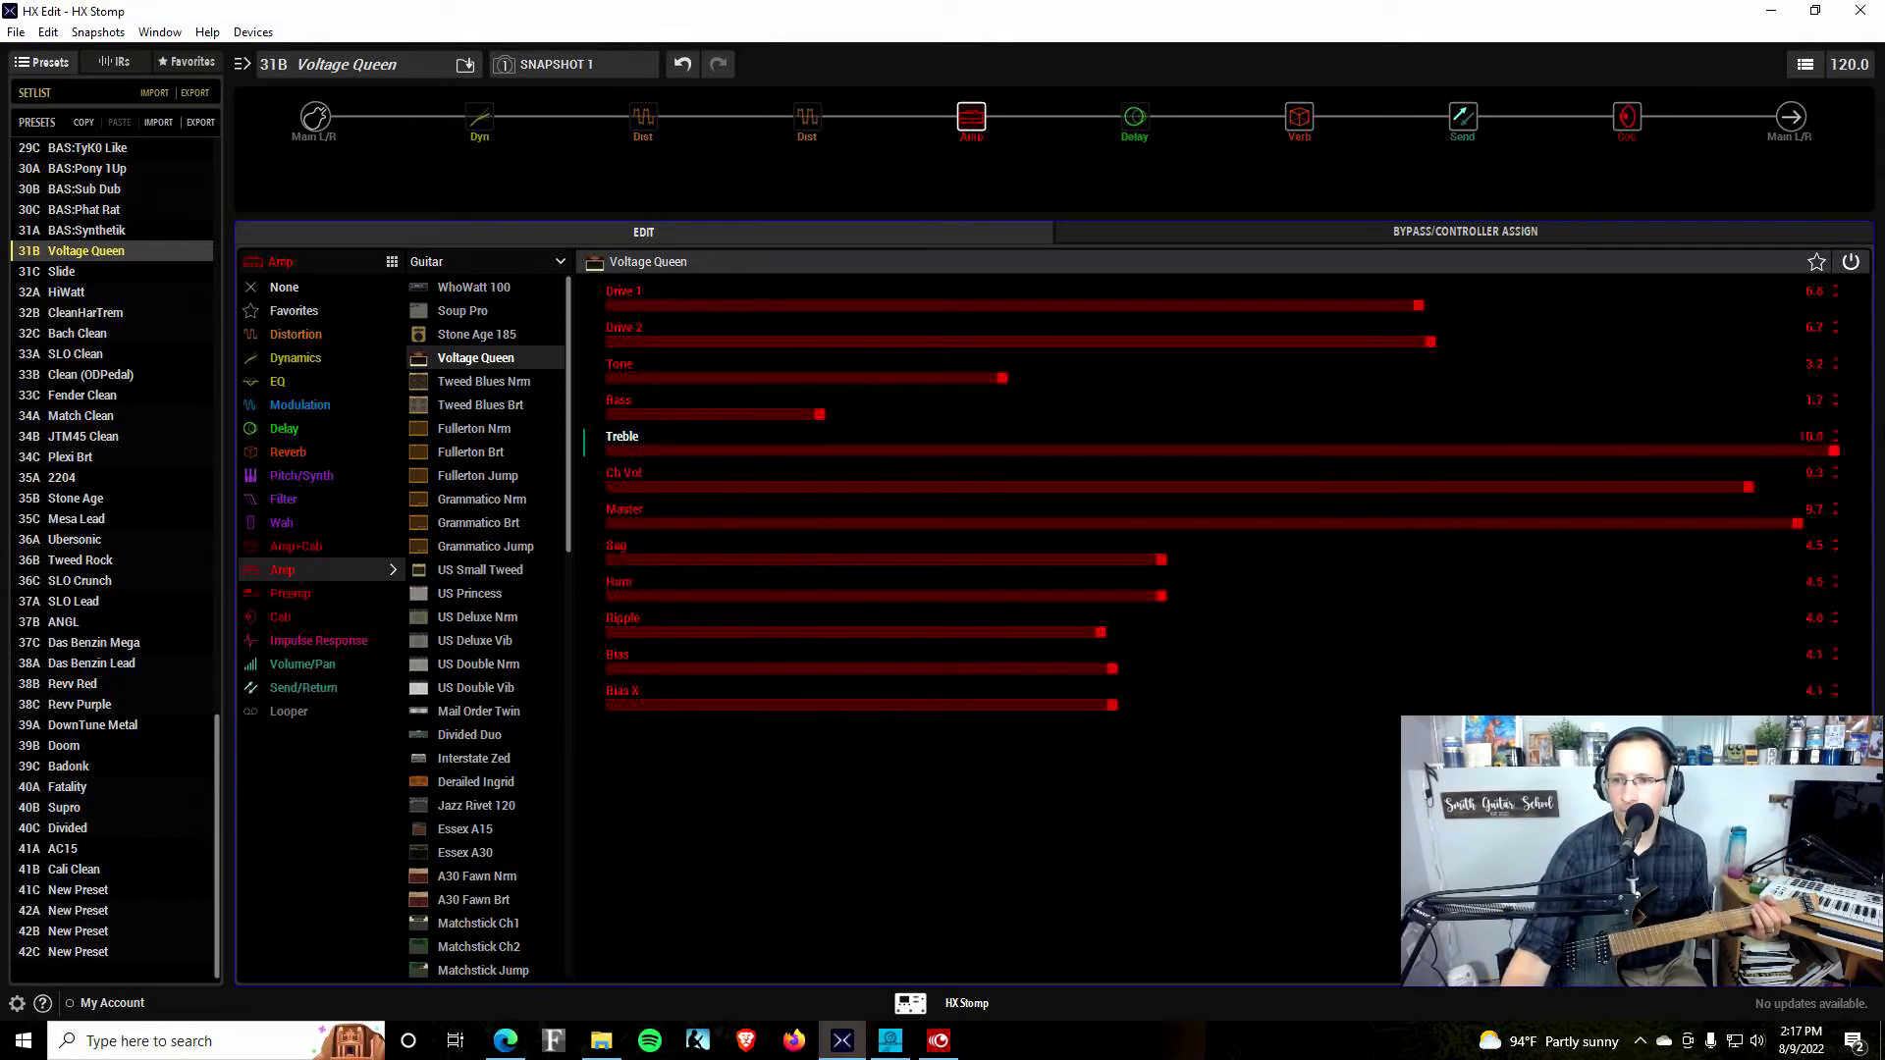
pyautogui.click(1685, 450)
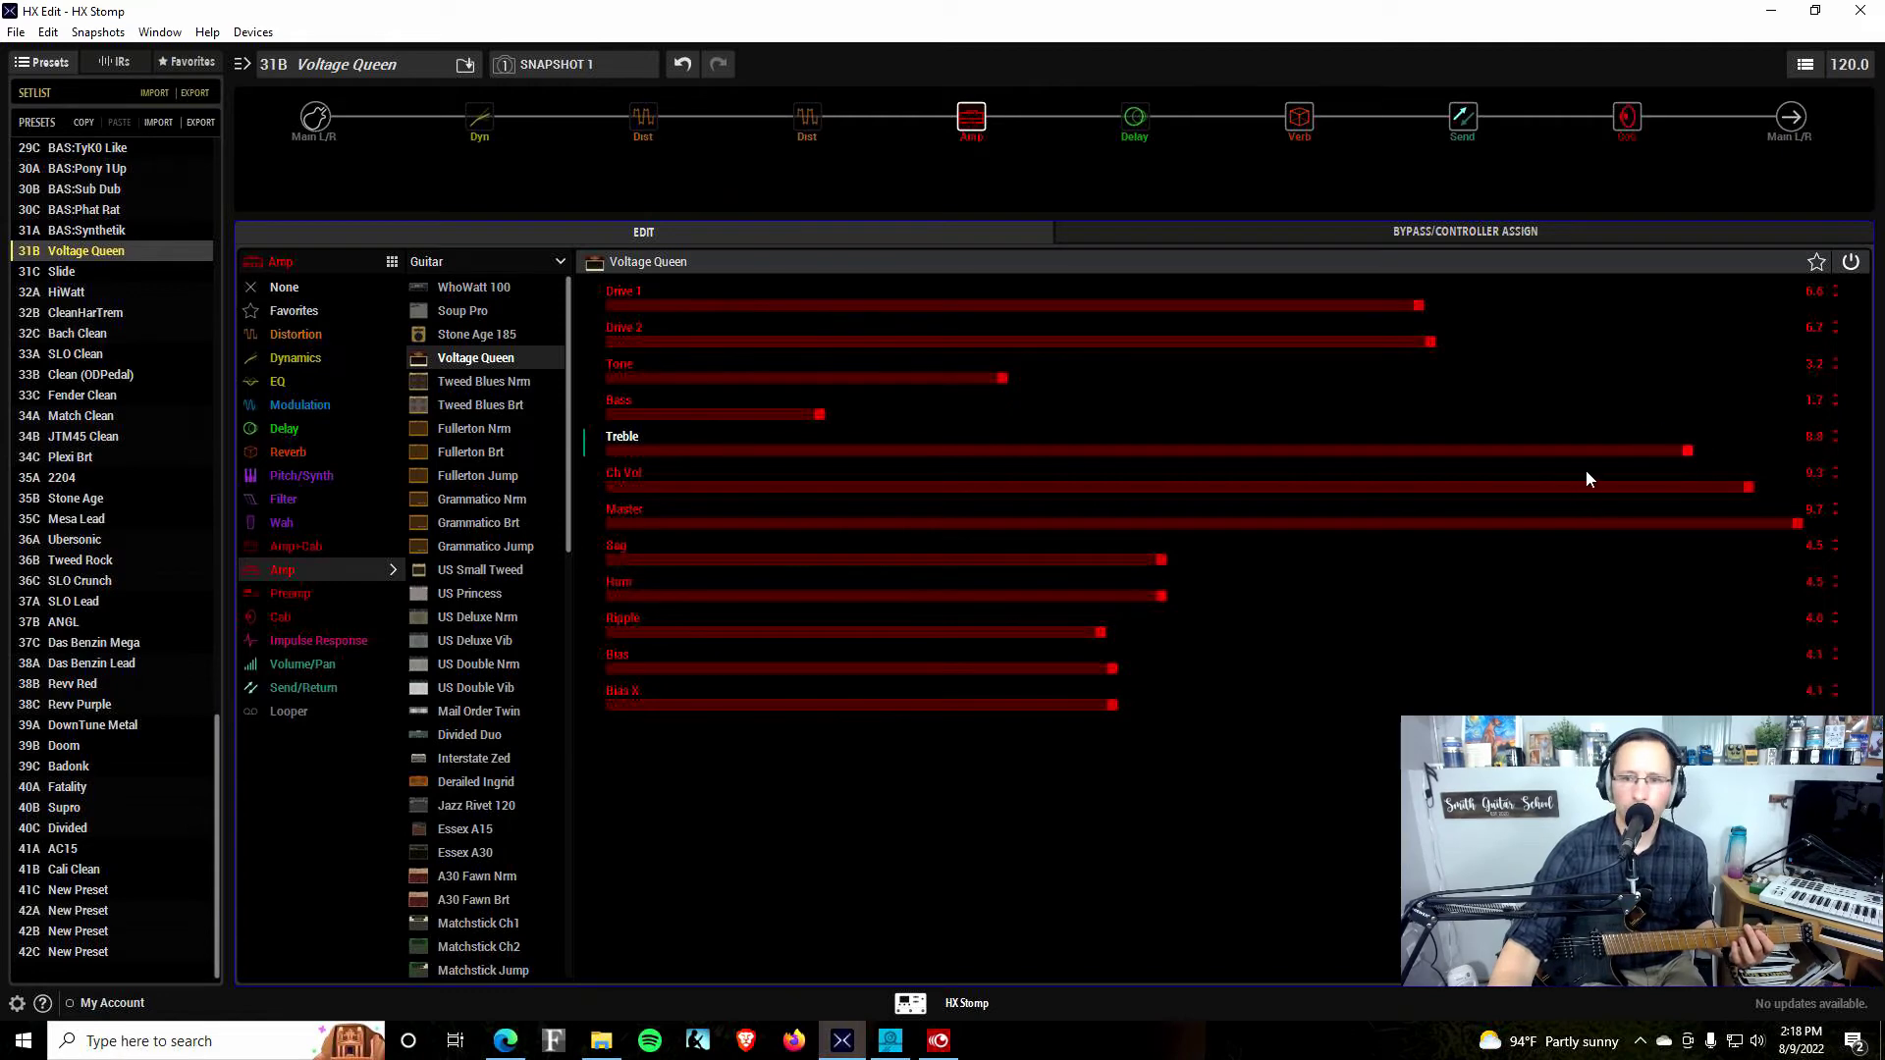
pyautogui.moveTo(1645, 455); pyautogui.dragTo(1566, 455)
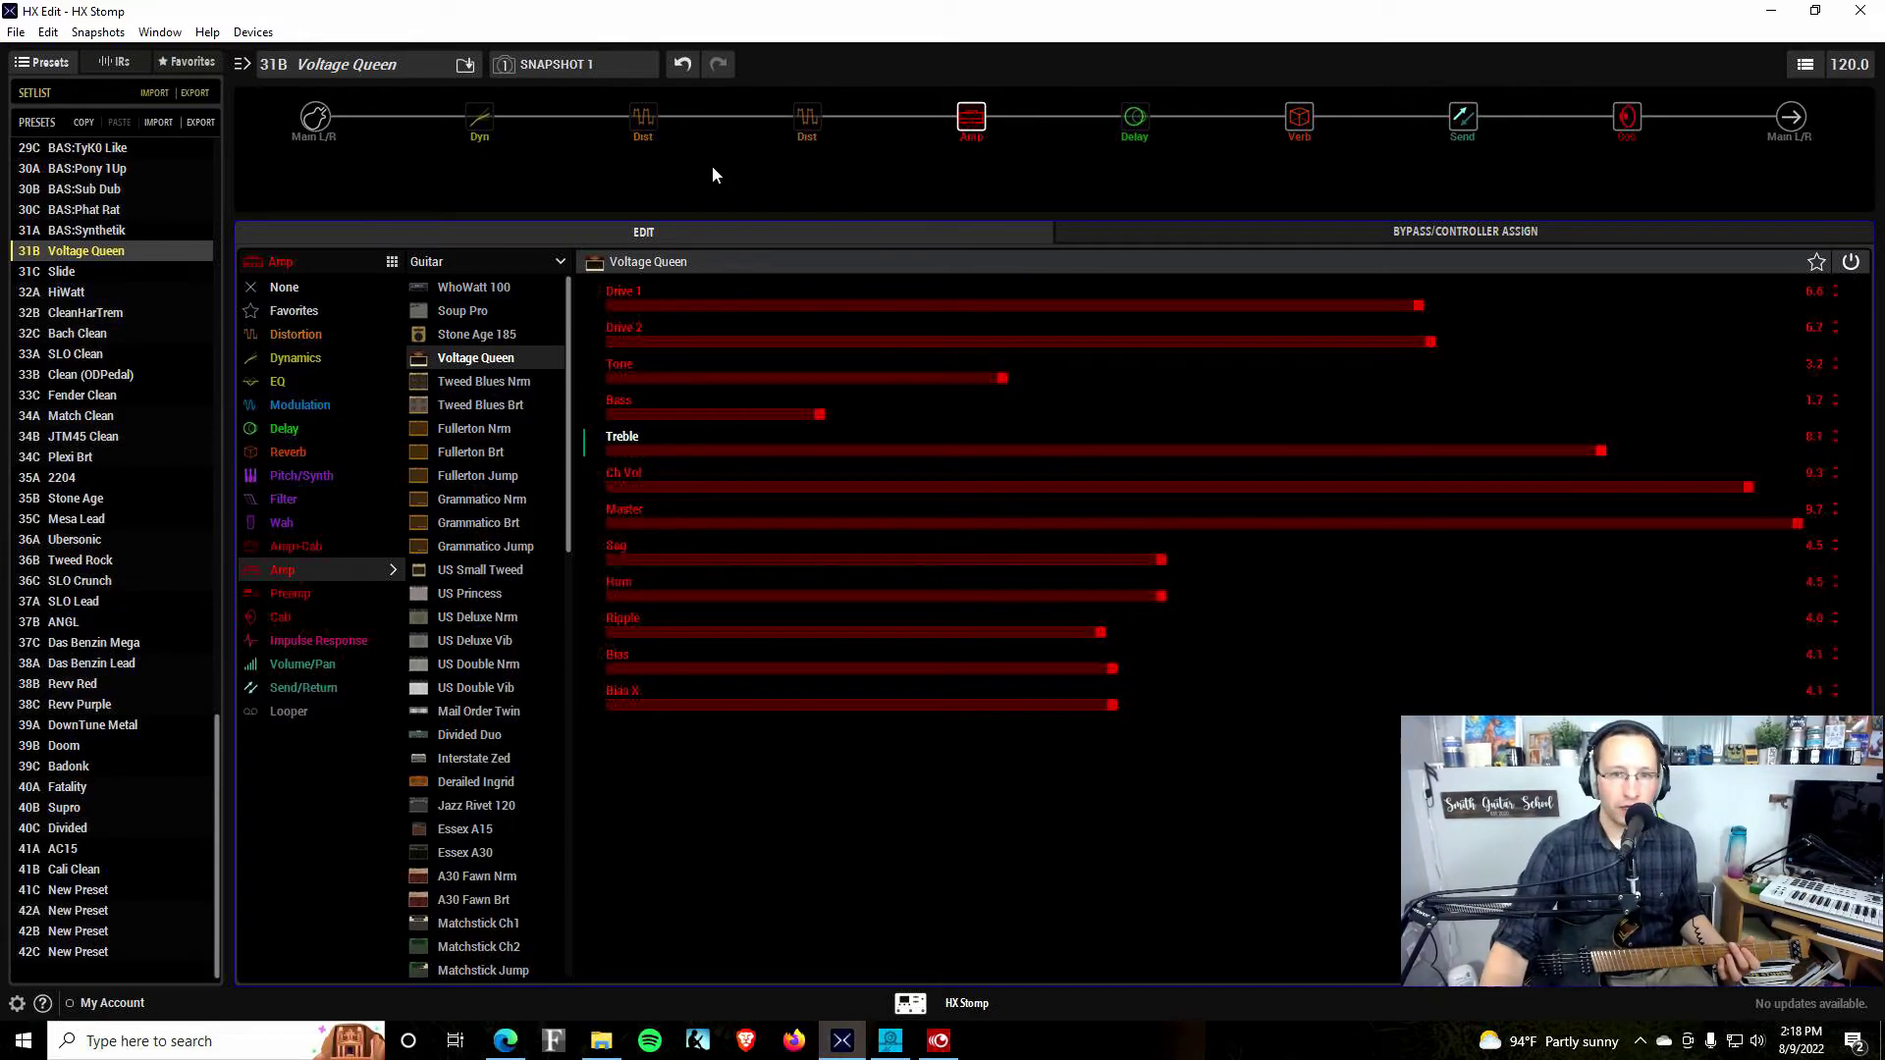
pyautogui.moveTo(703, 137)
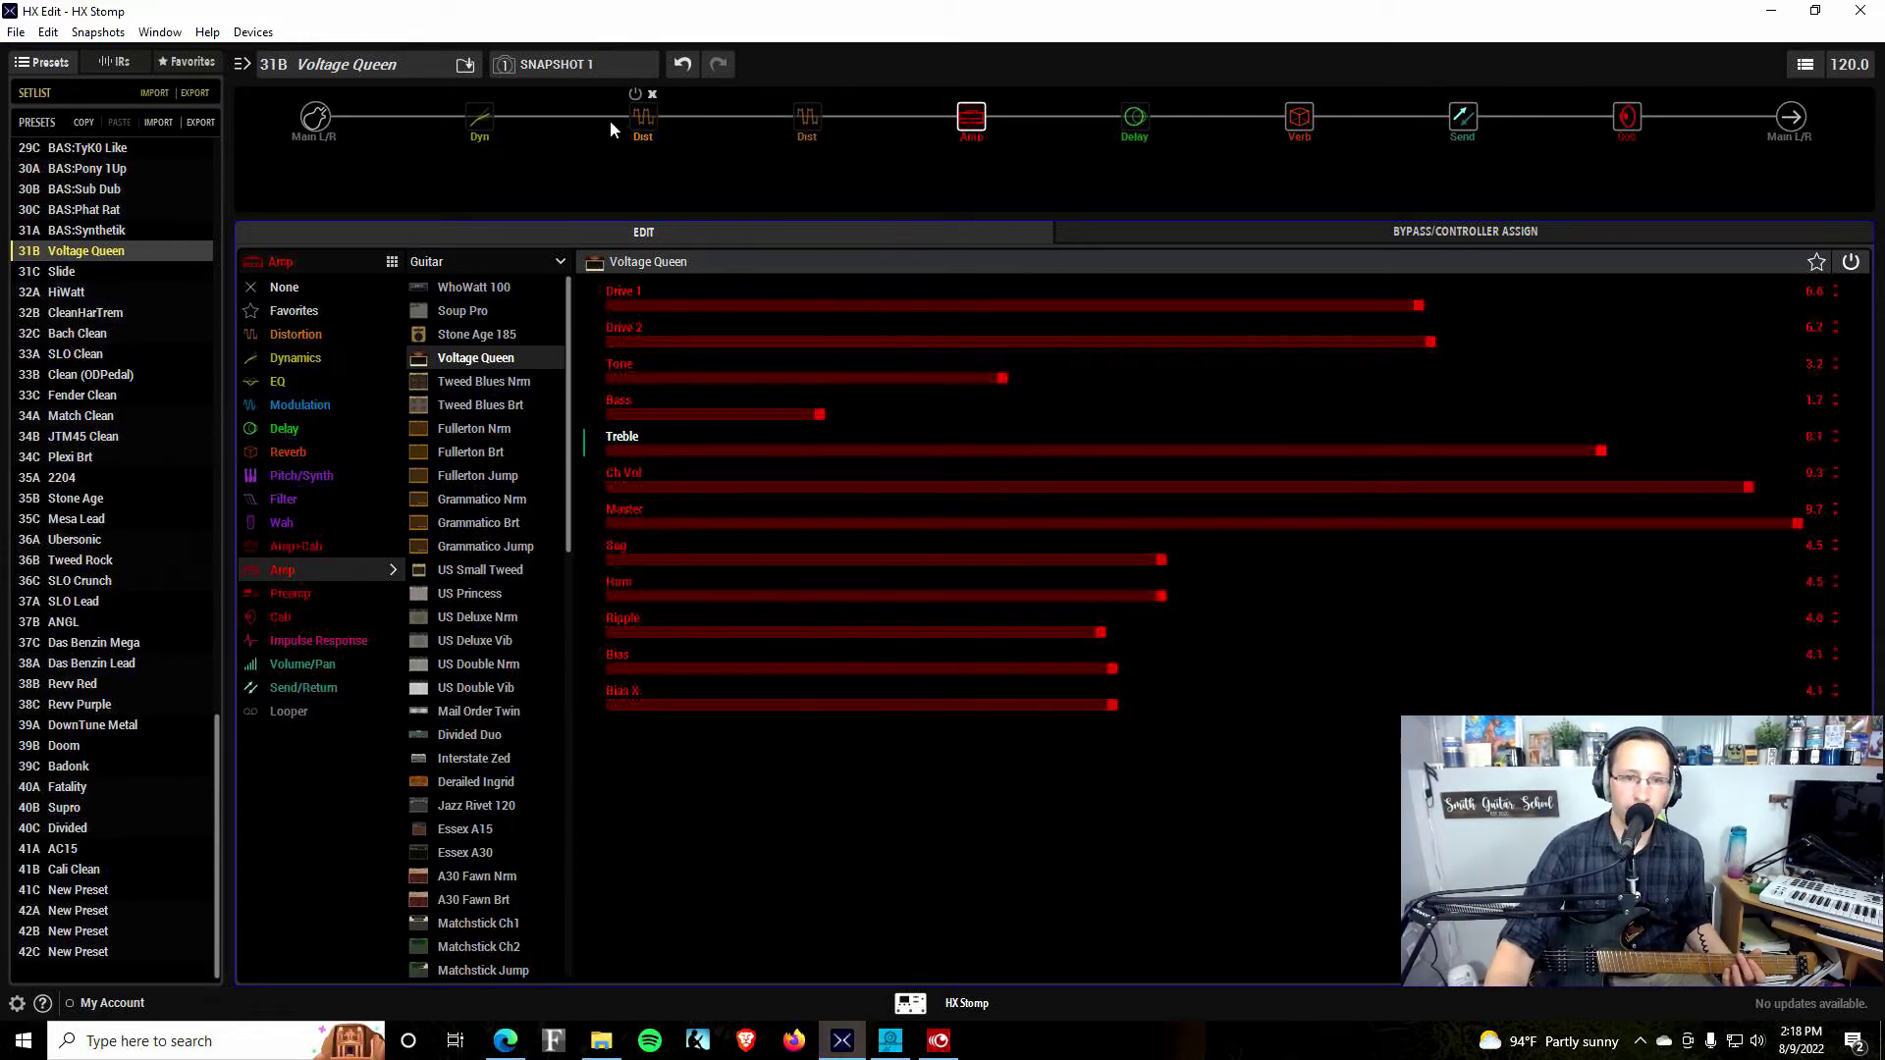
# Lower the Deluxe Comp Level to +2.5 dB and compare it bypassed and enabled
pyautogui.moveTo(474, 108)
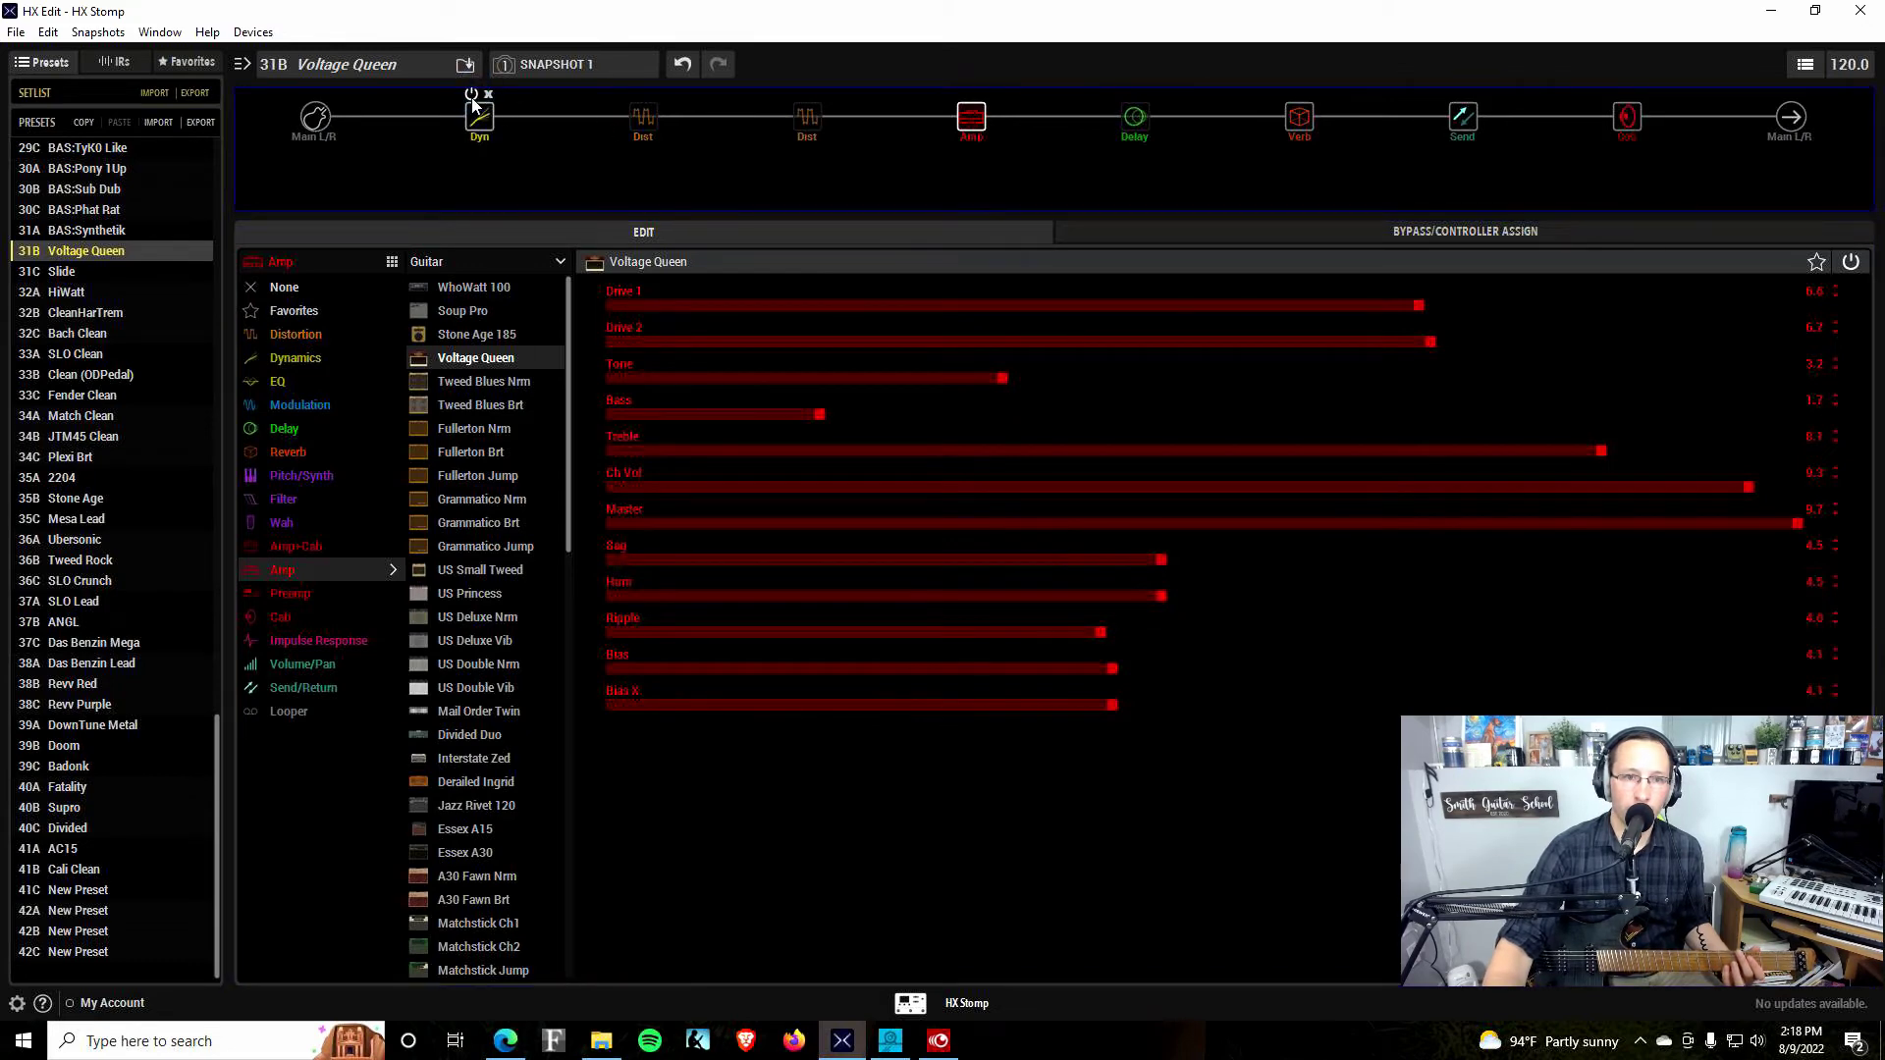
pyautogui.click(477, 114)
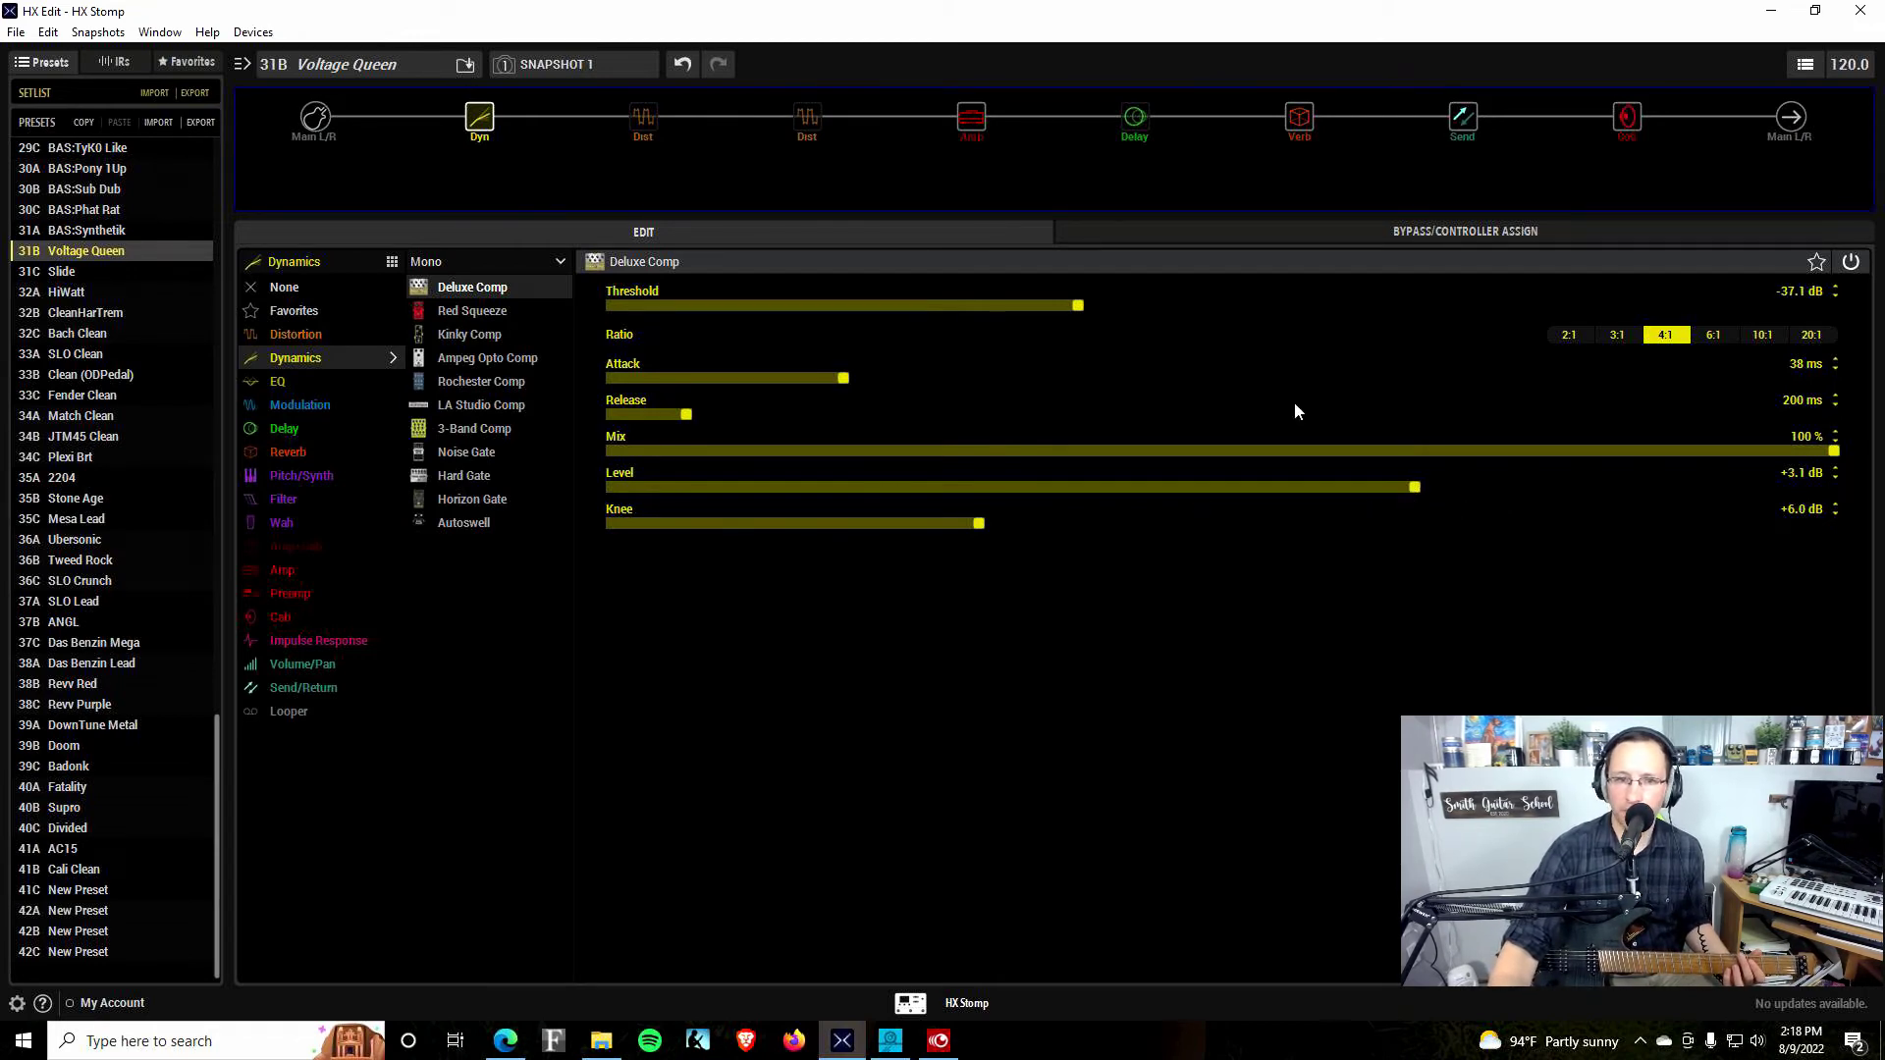
pyautogui.moveTo(1413, 493); pyautogui.dragTo(1405, 497)
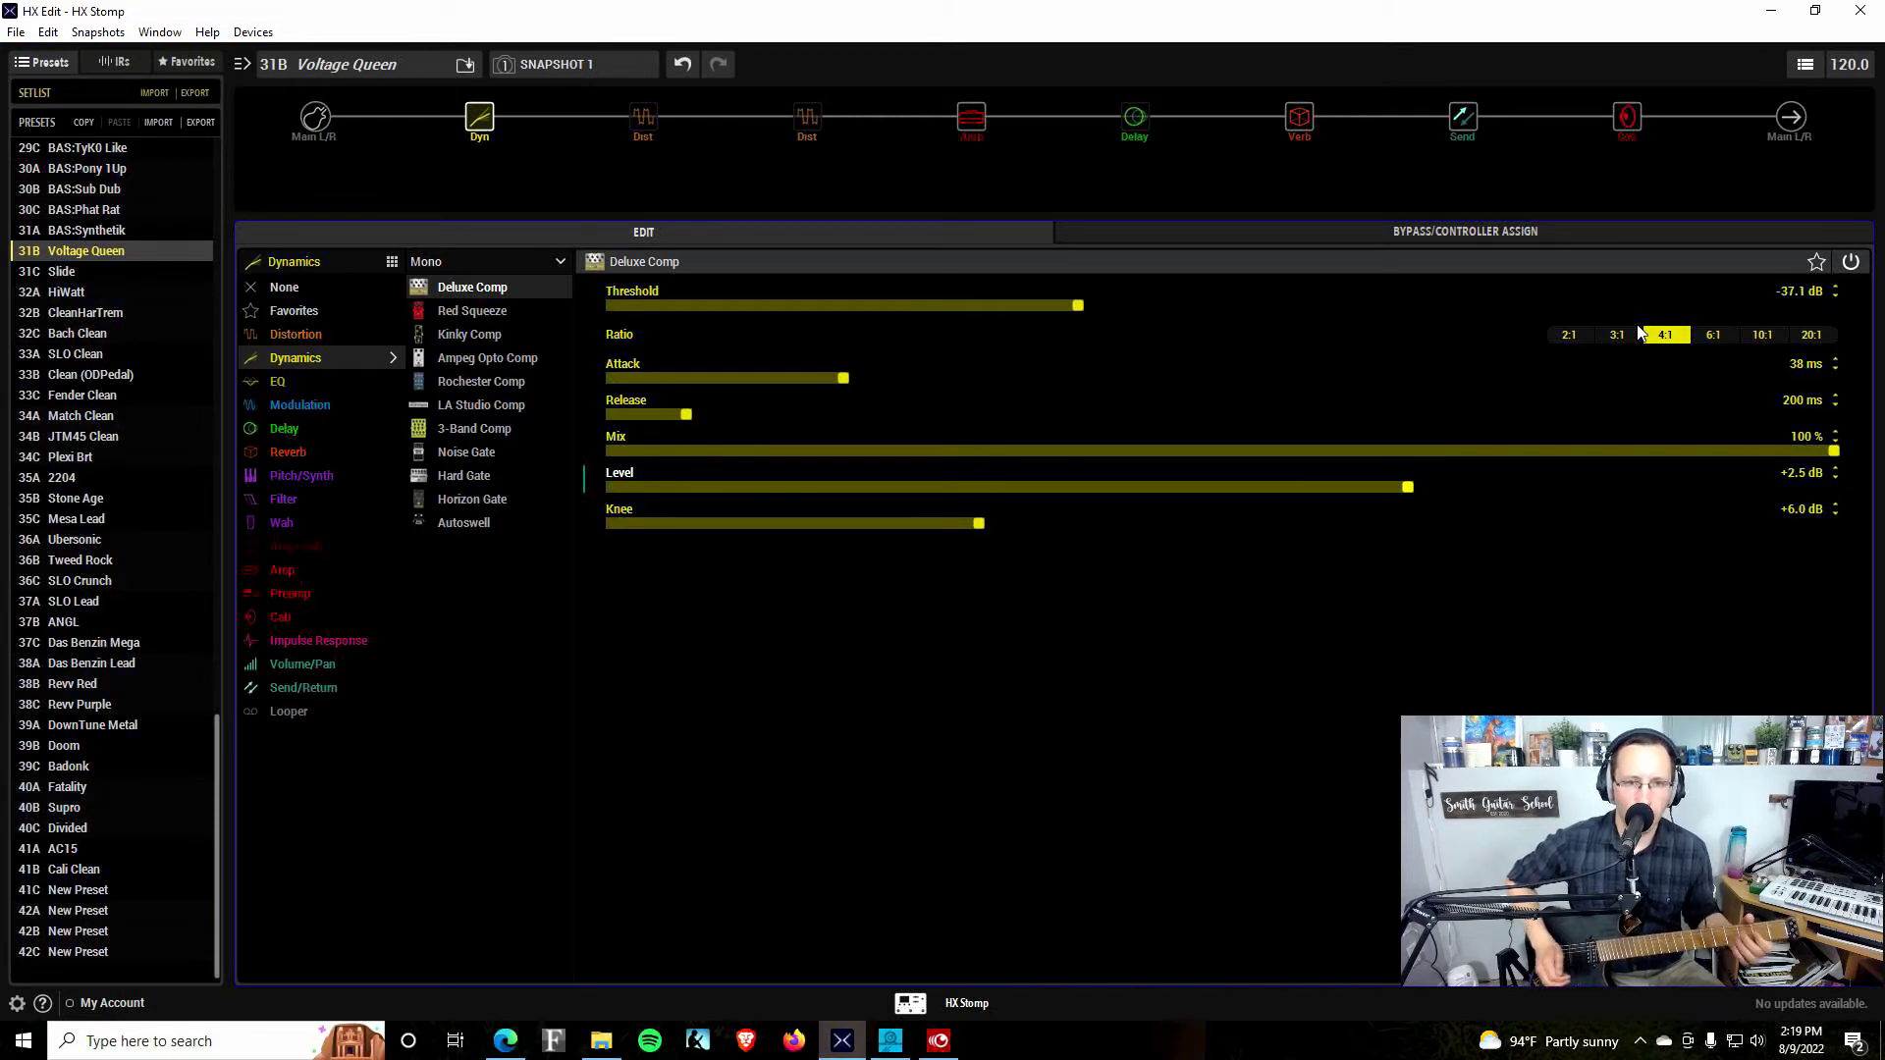
pyautogui.moveTo(785, 132)
pyautogui.click(471, 95)
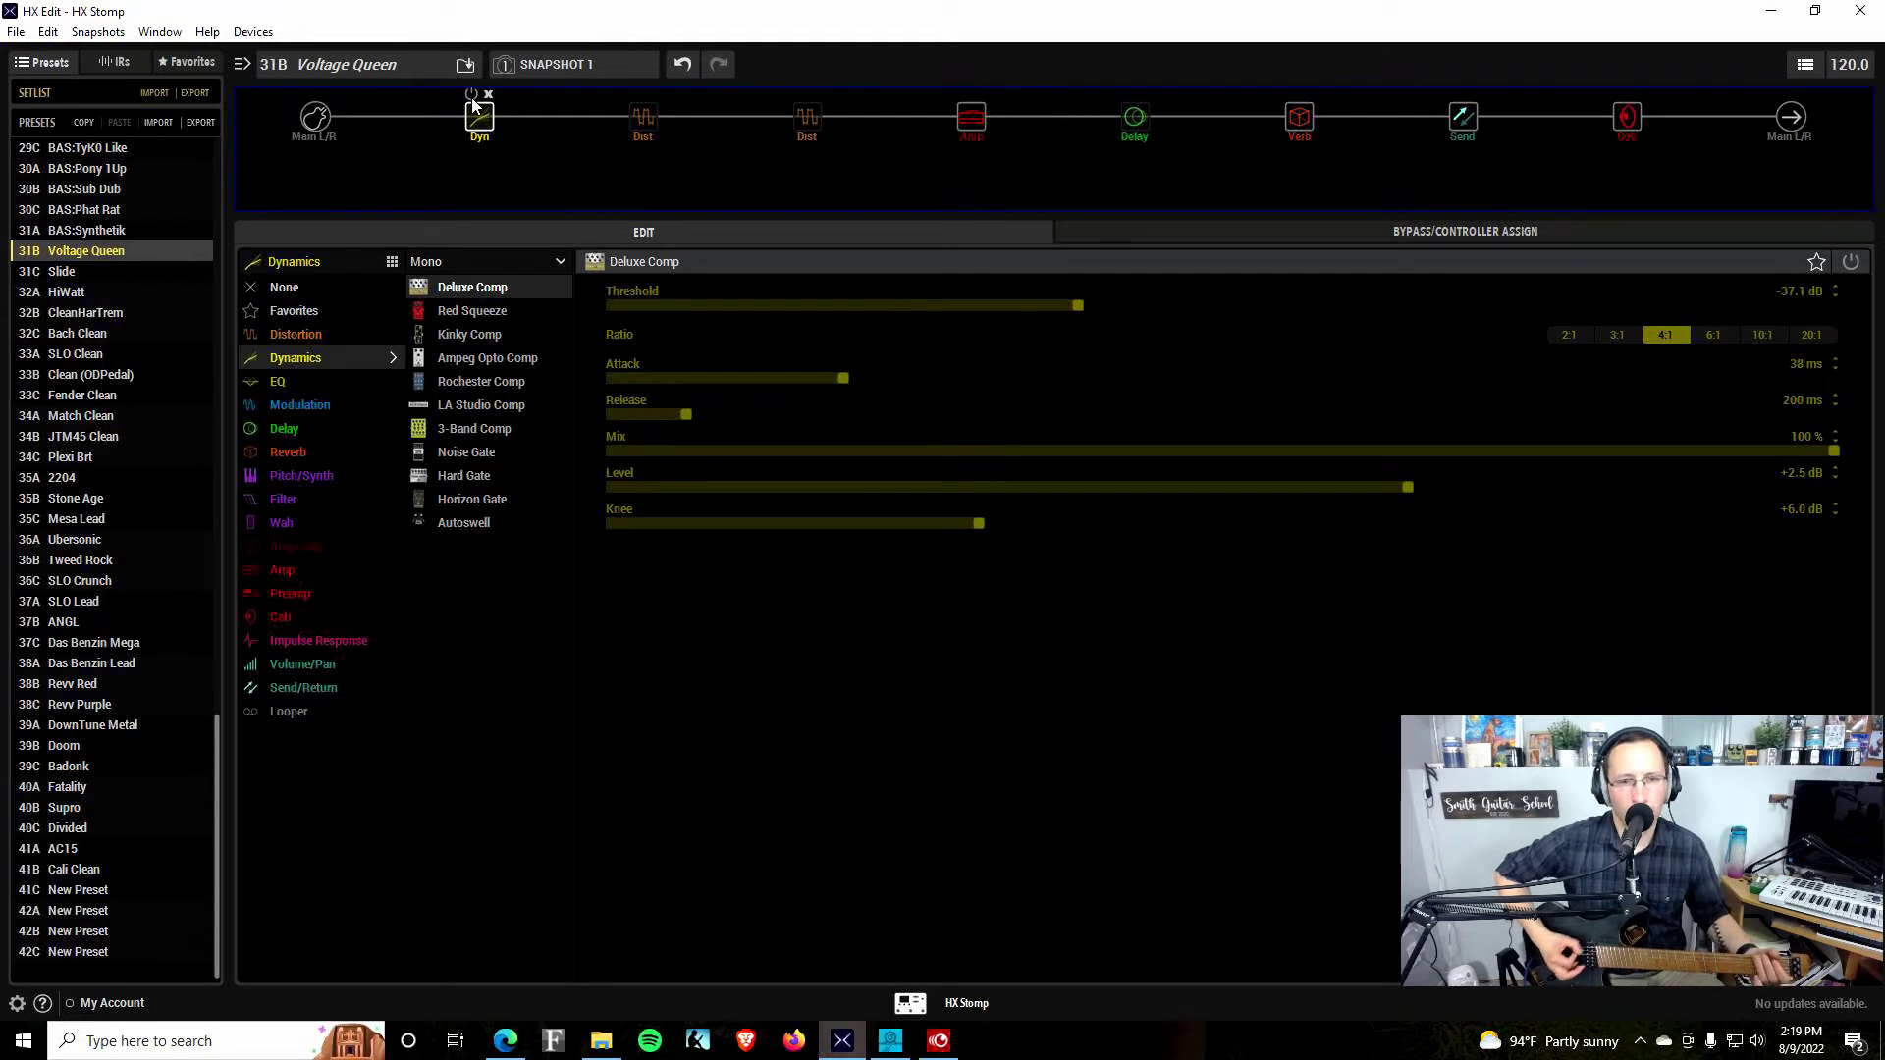
pyautogui.click(472, 97)
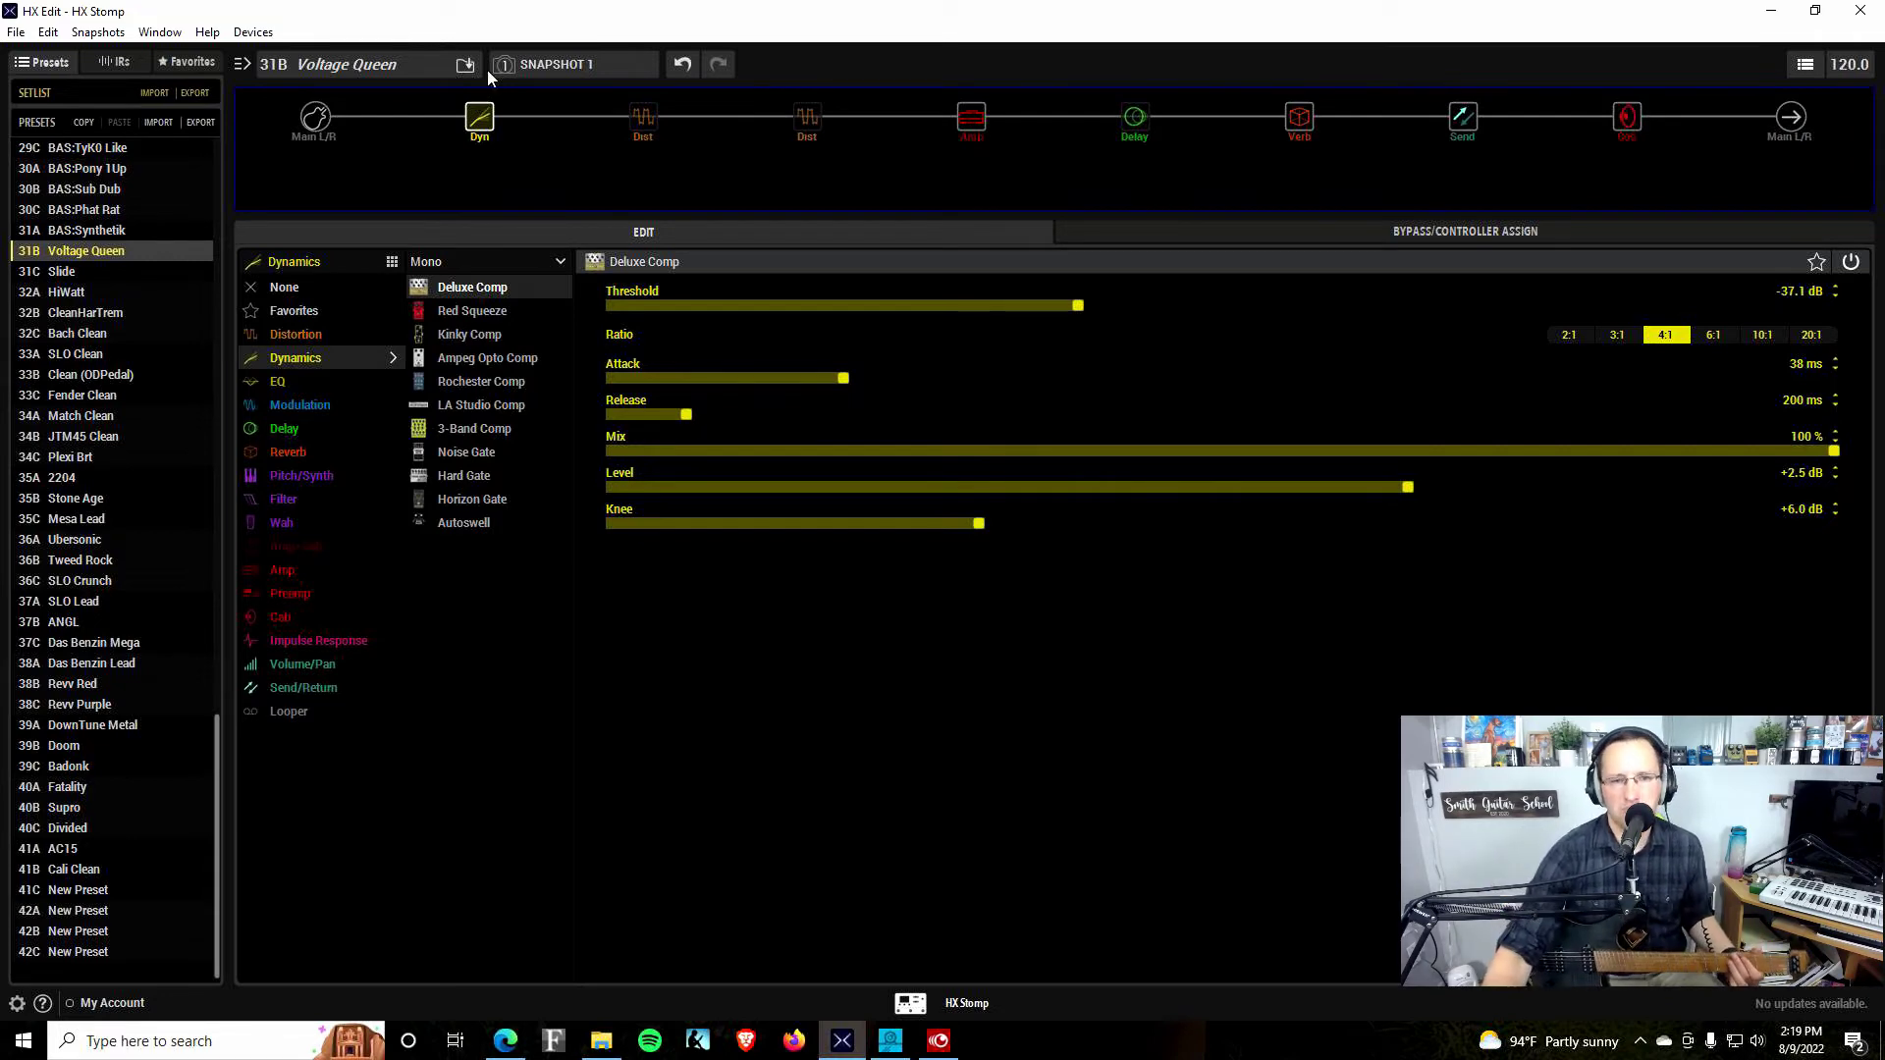
# Reduce the compressor Mix to 80%, bypass it, and show the Kinky Boost settings
pyautogui.click(1652, 451)
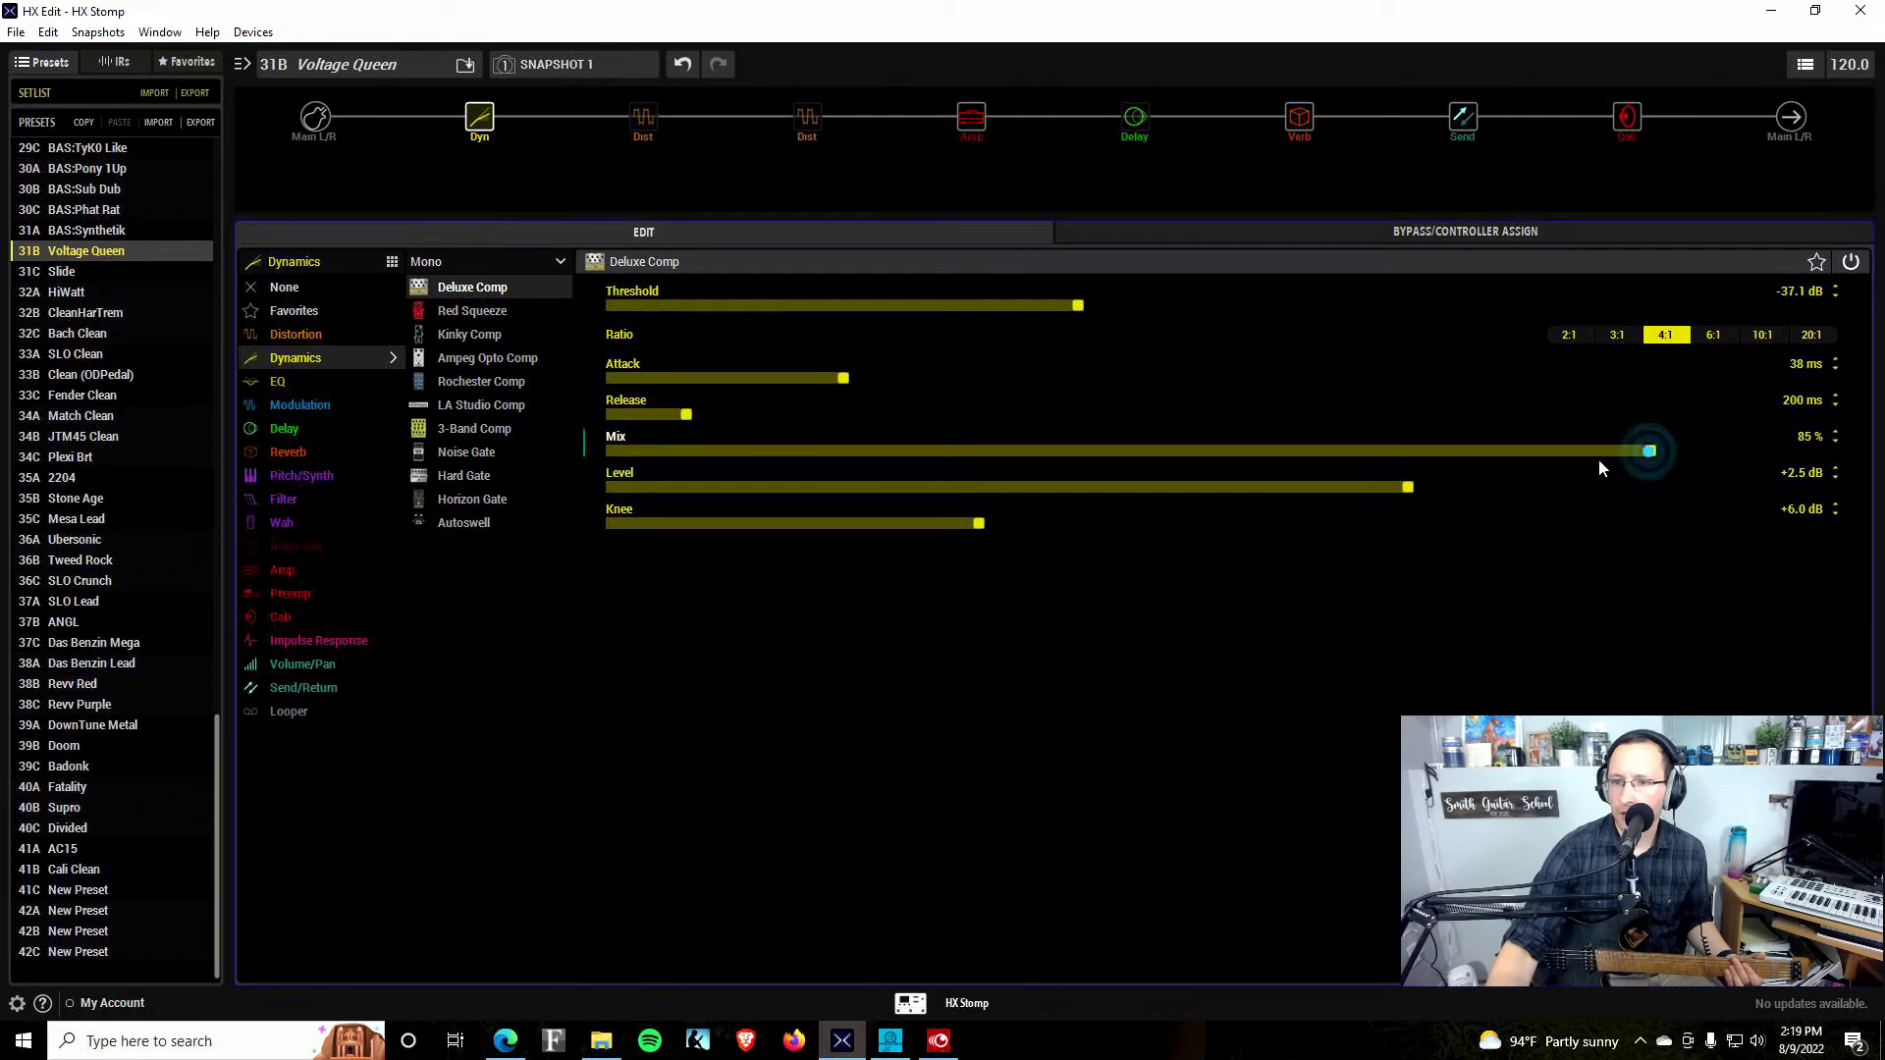
pyautogui.moveTo(1647, 451); pyautogui.dragTo(1588, 452)
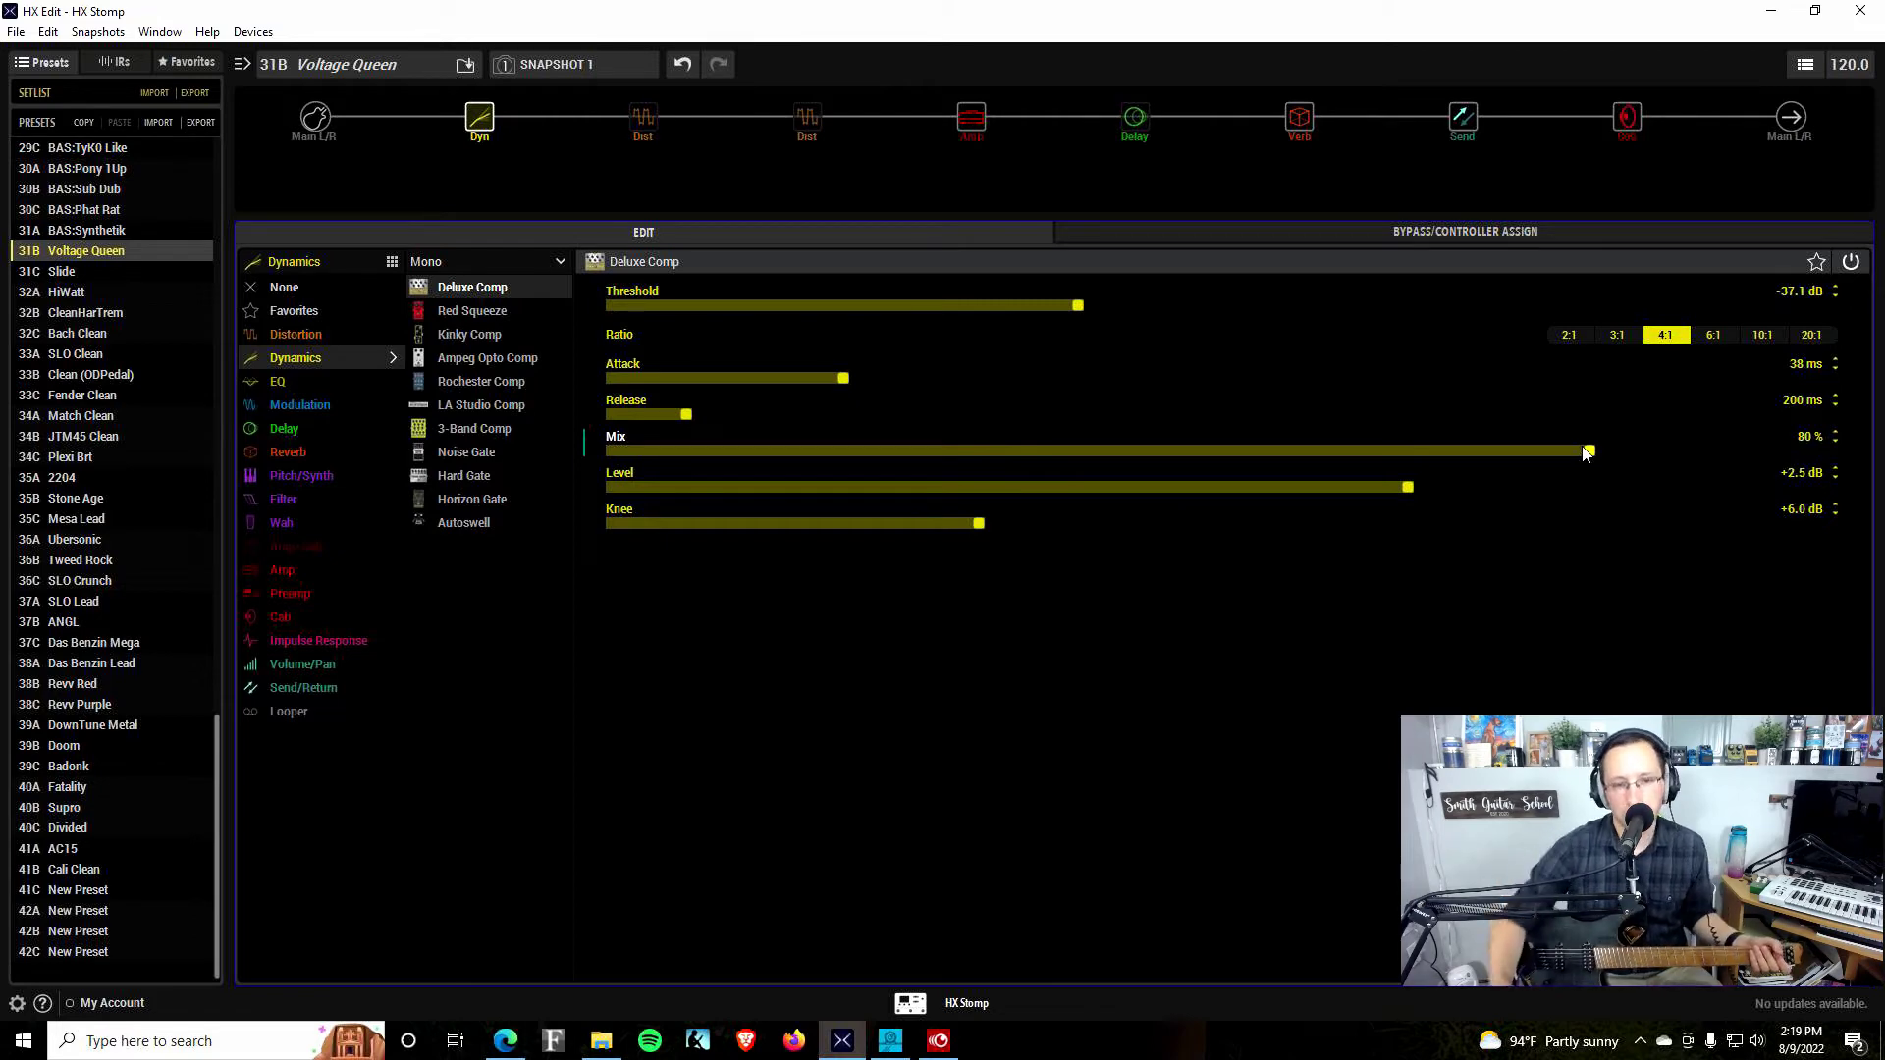
pyautogui.click(465, 92)
pyautogui.click(638, 128)
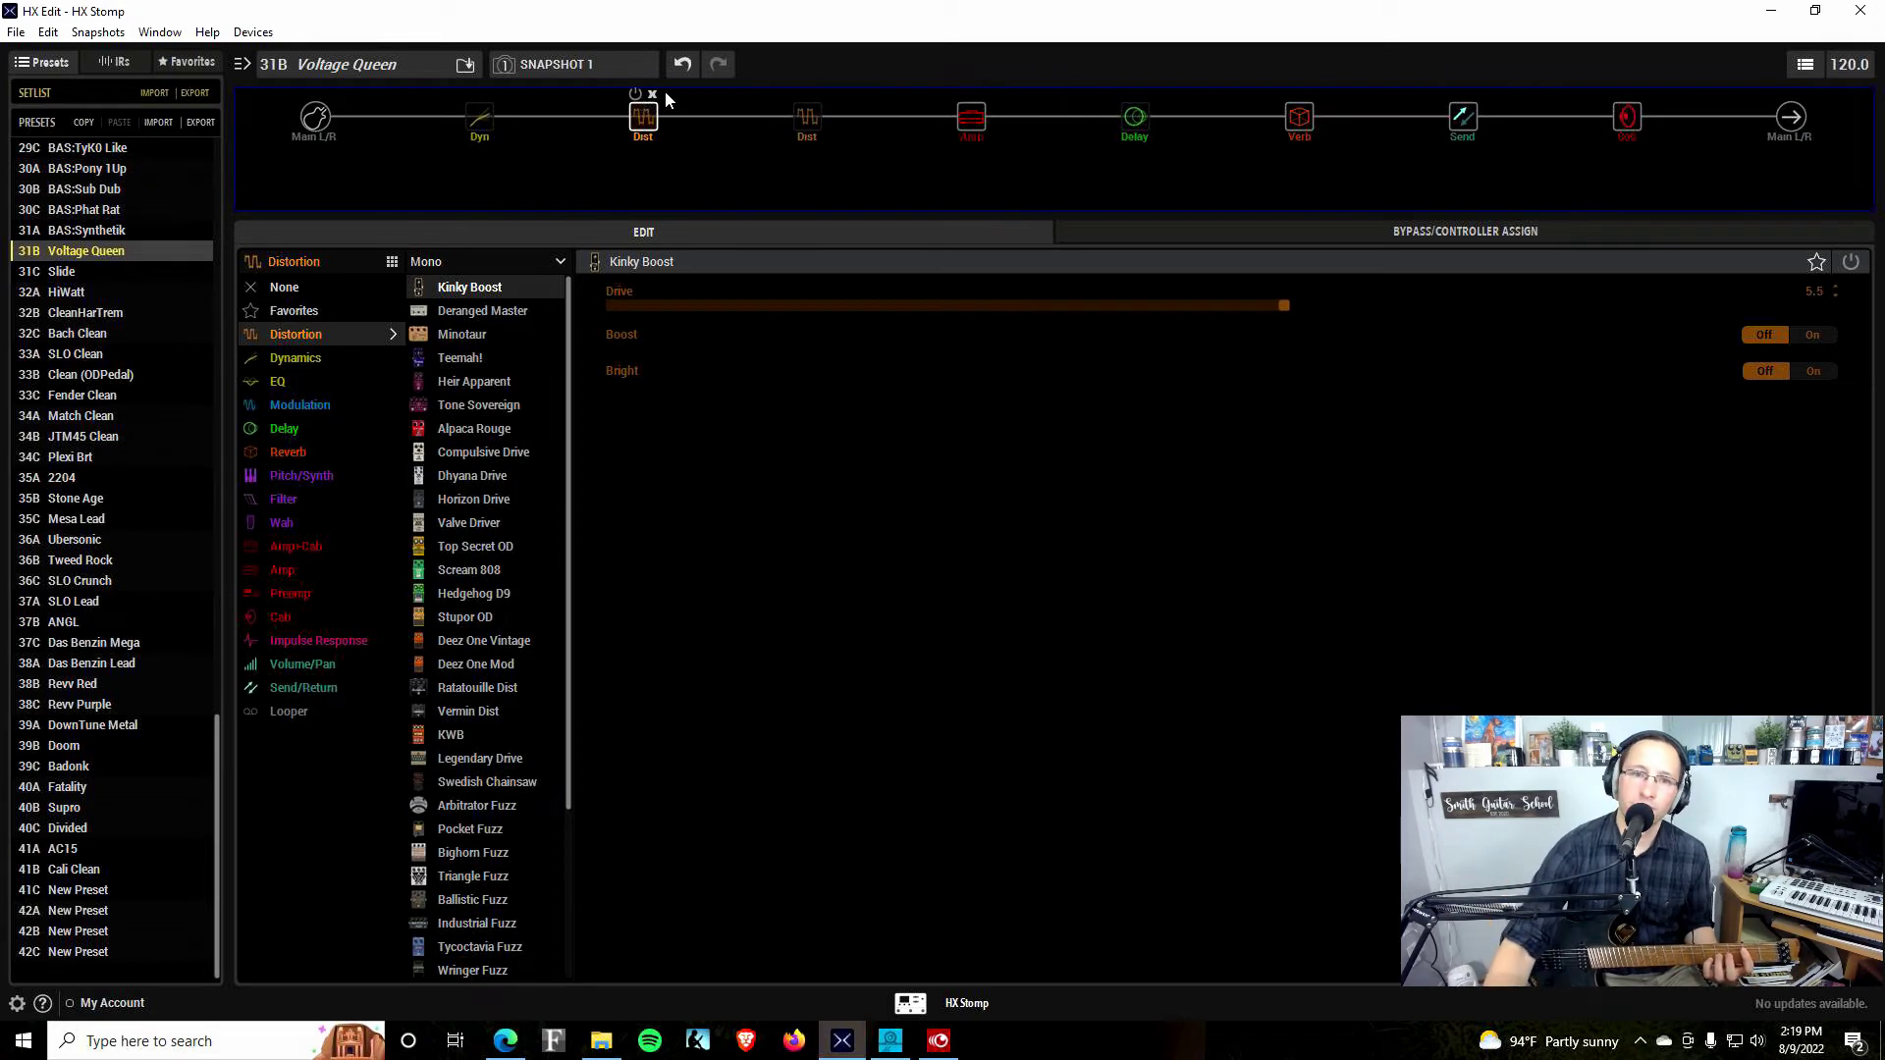
# Re-enable the Kinky Boost and lower the Voltage Queen's Bass to 0.9
pyautogui.click(638, 96)
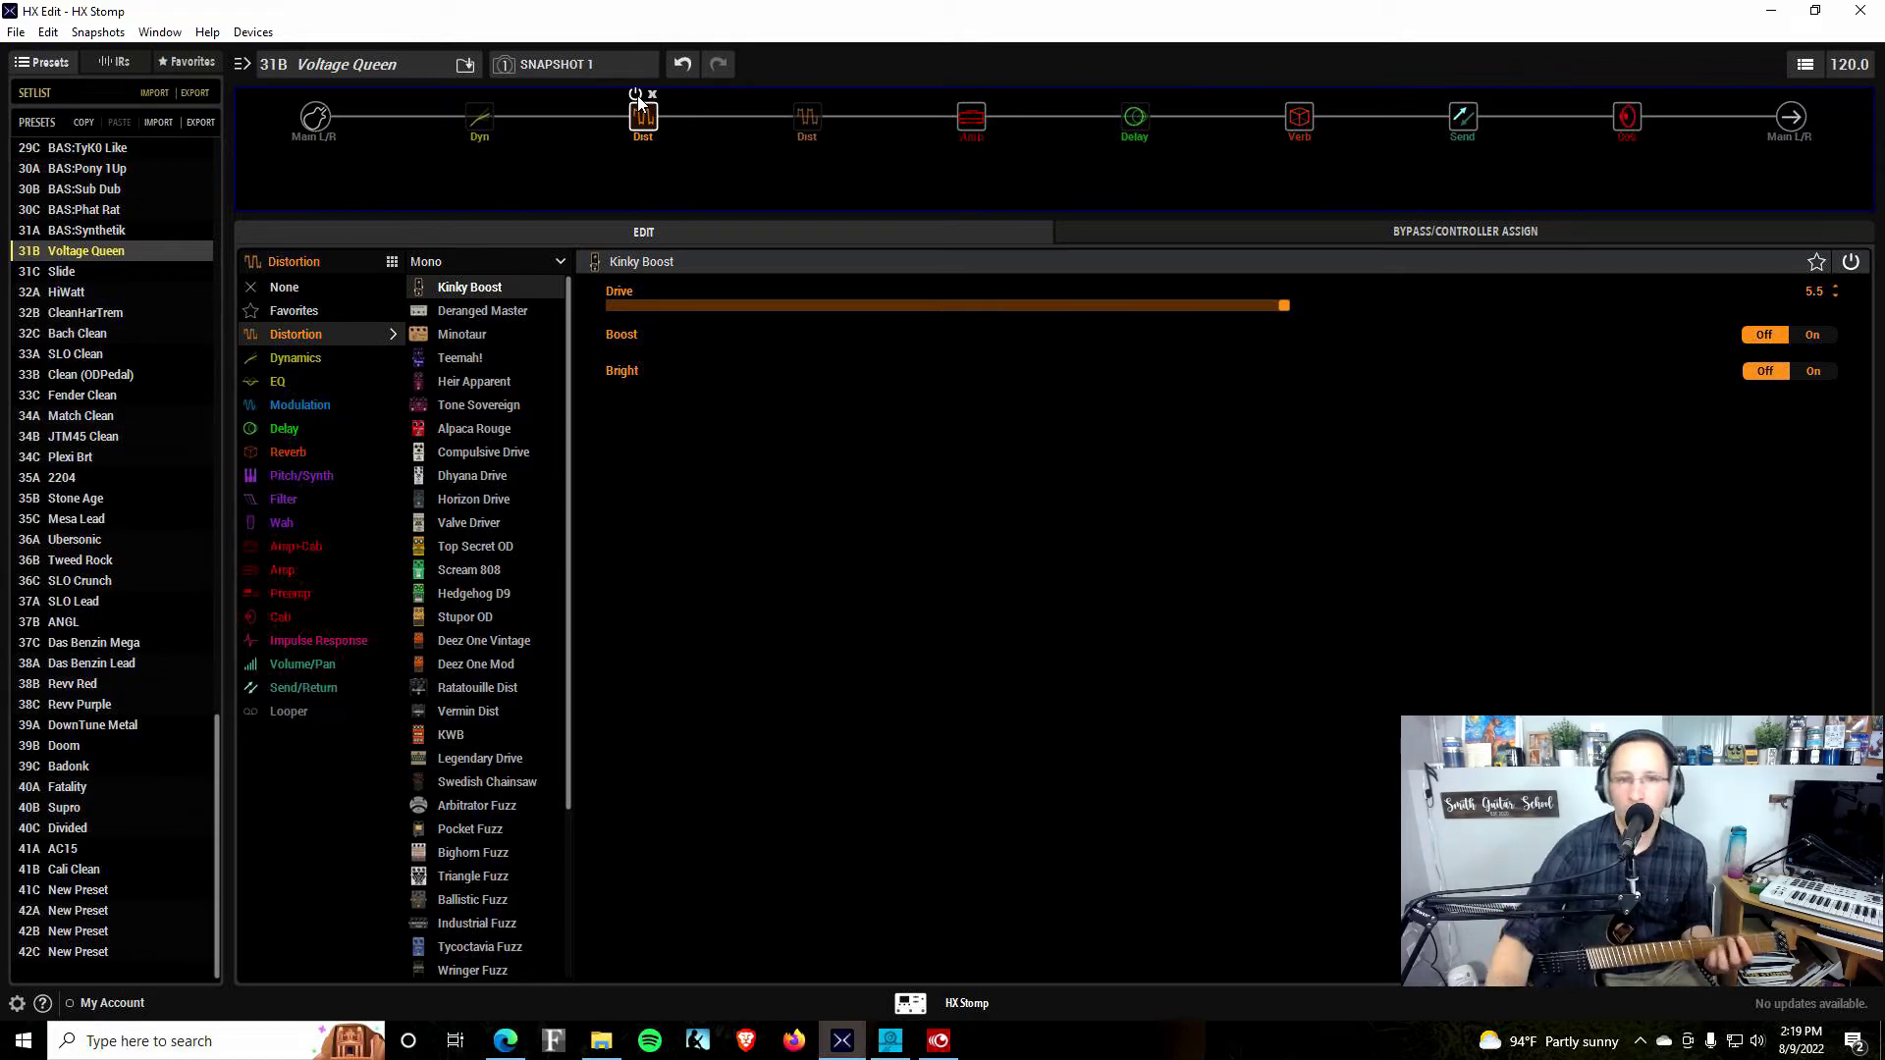
pyautogui.click(971, 117)
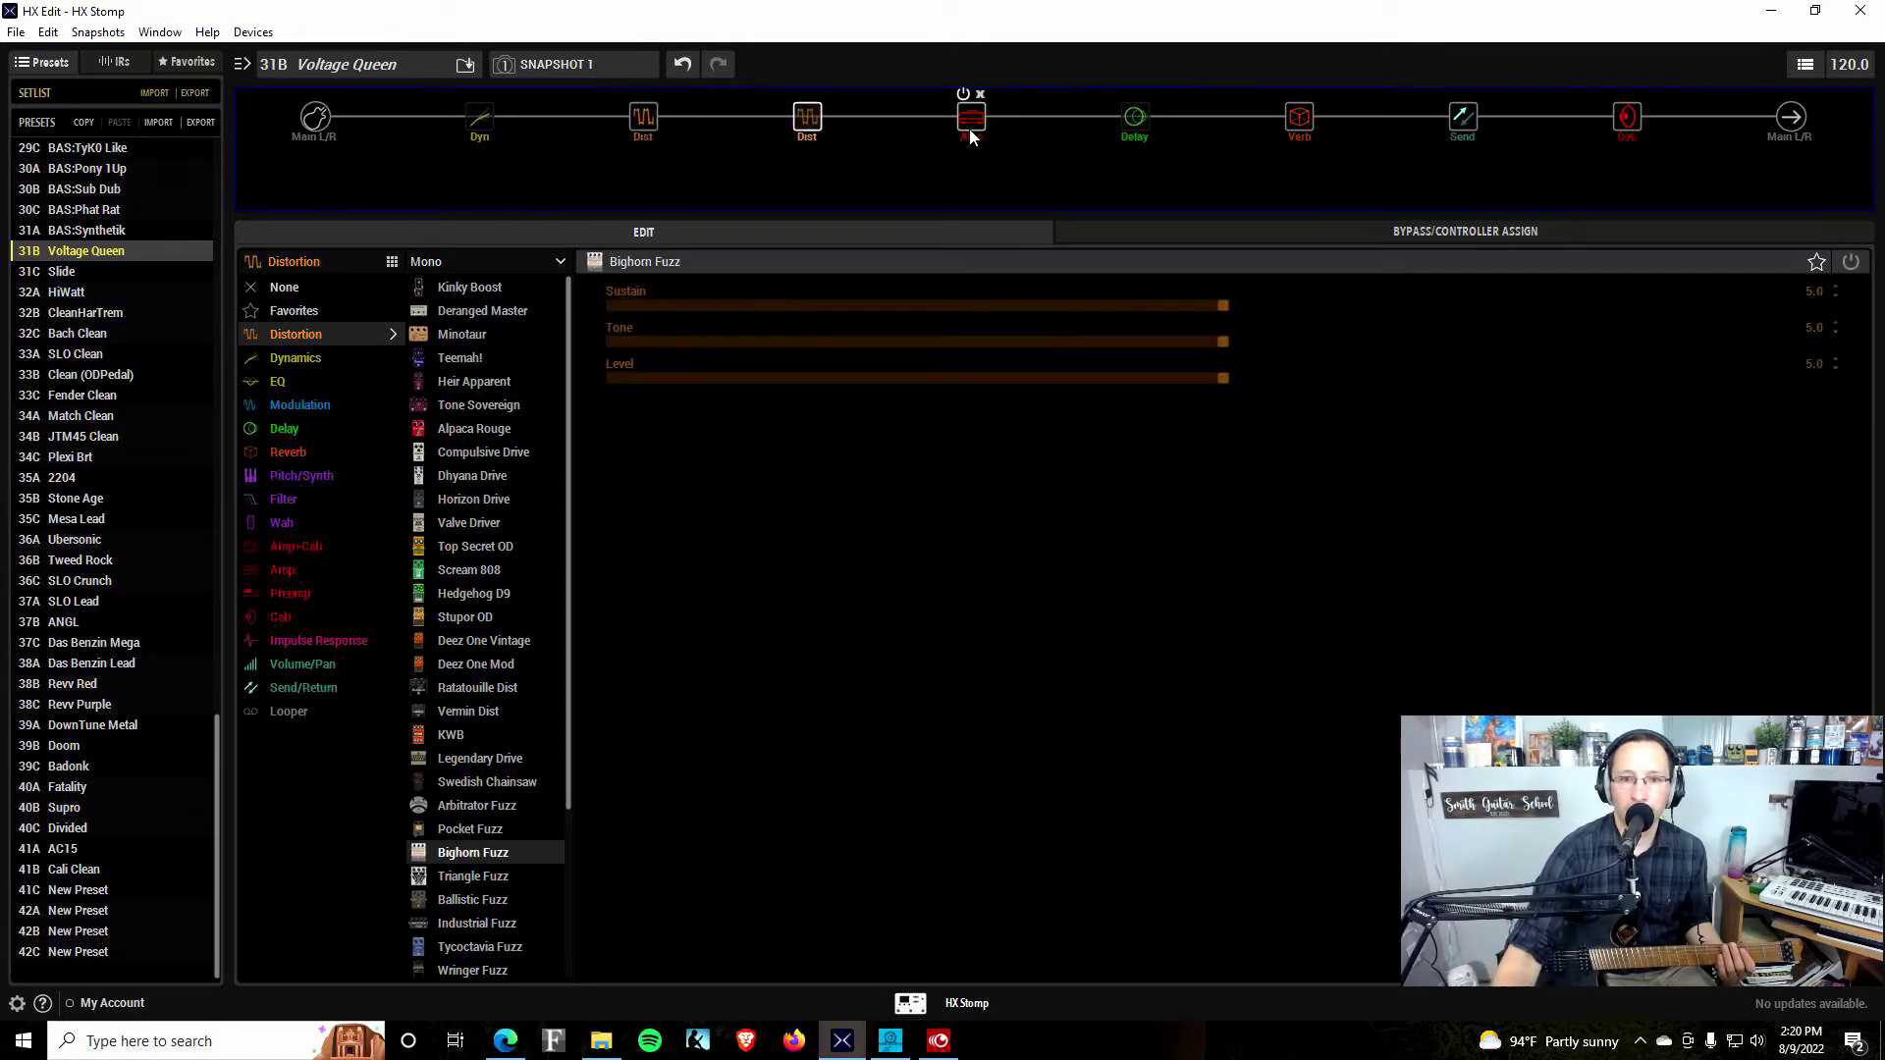
pyautogui.moveTo(808, 416); pyautogui.dragTo(724, 416)
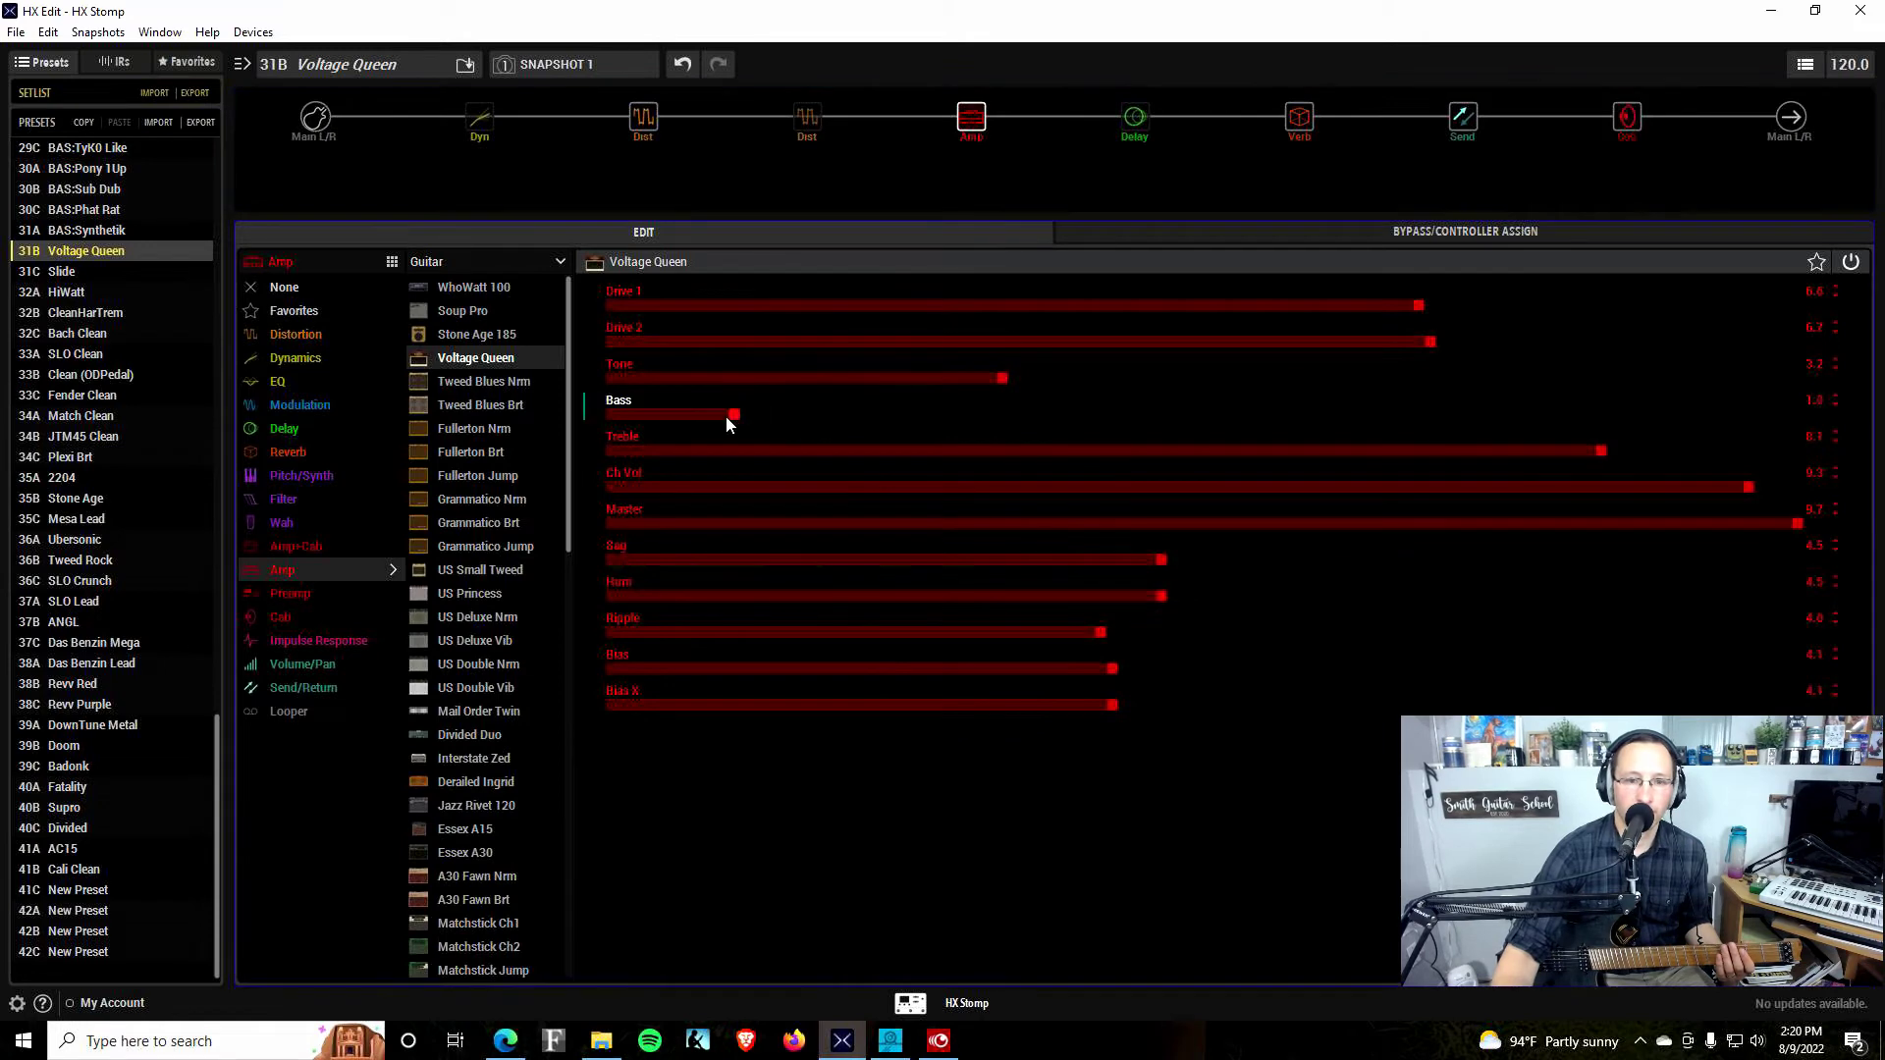
# Compare the Kinky Boost bypassed, then swap the first distortion to Deranged Master
pyautogui.click(648, 117)
pyautogui.click(636, 97)
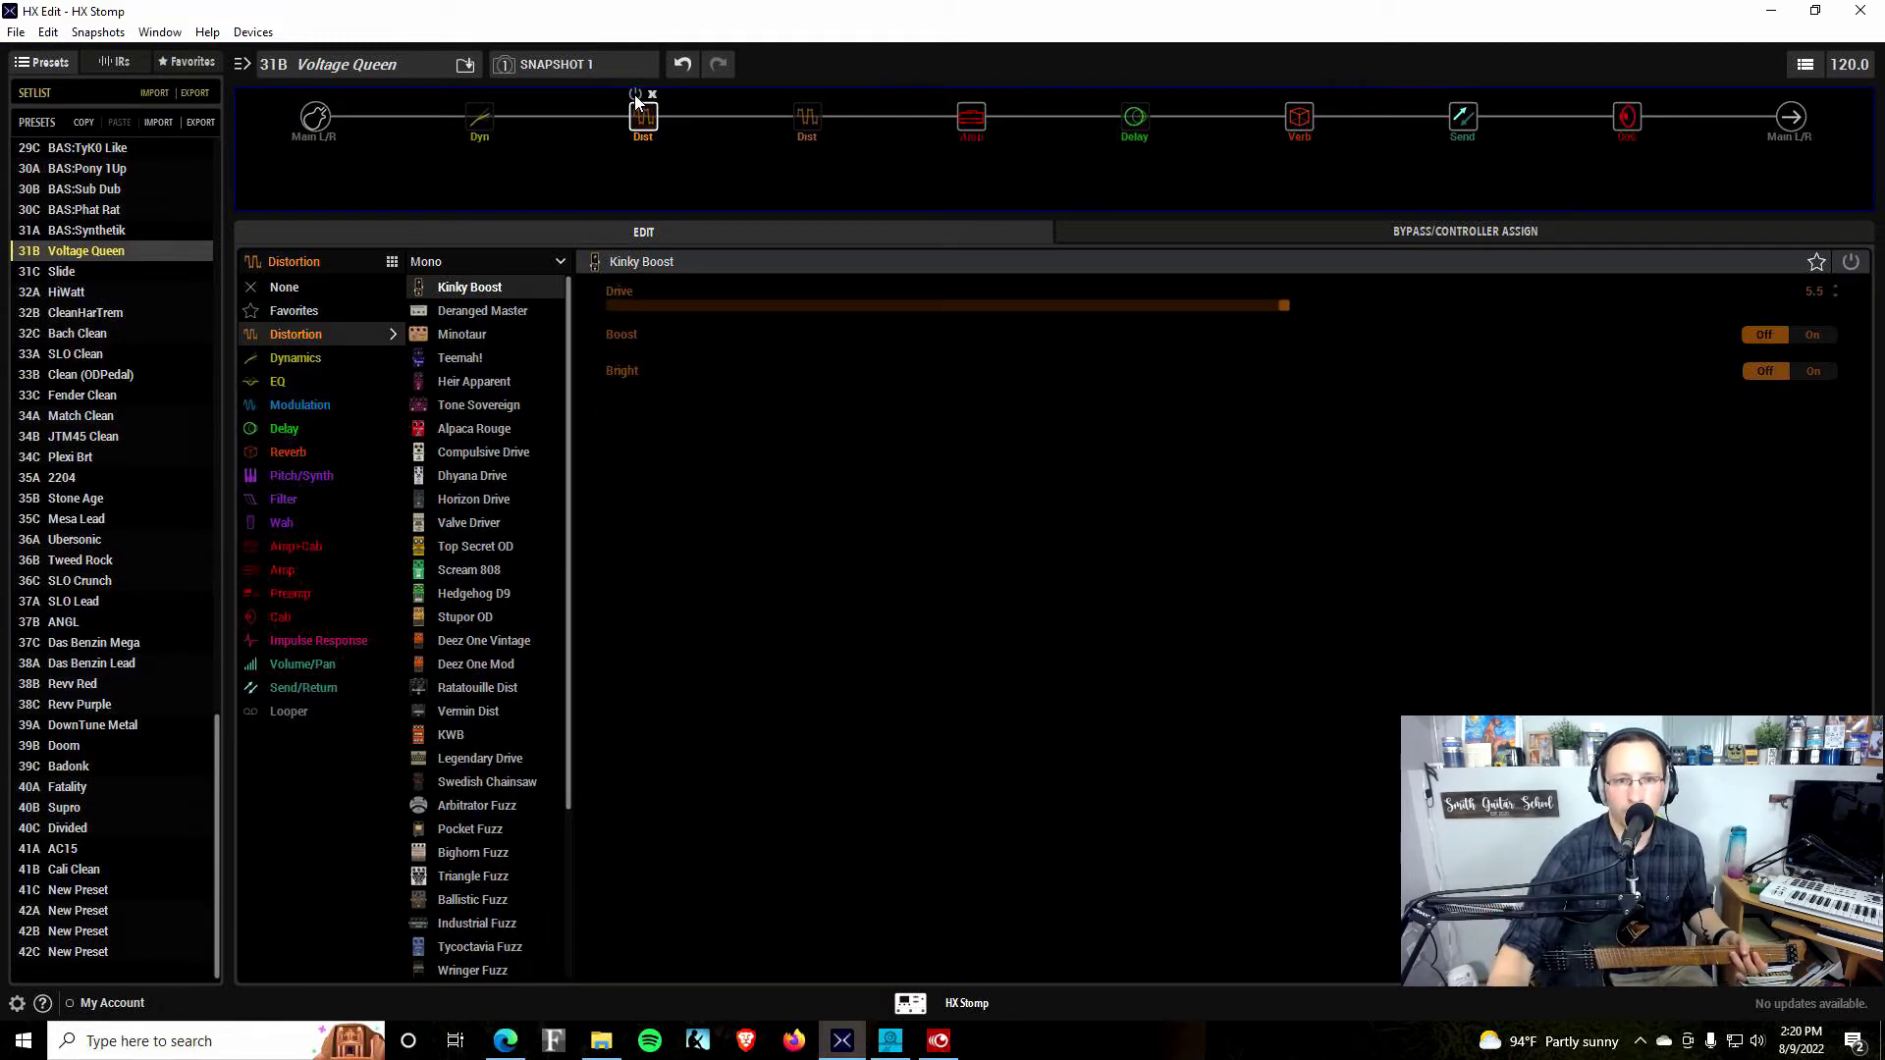
pyautogui.click(636, 97)
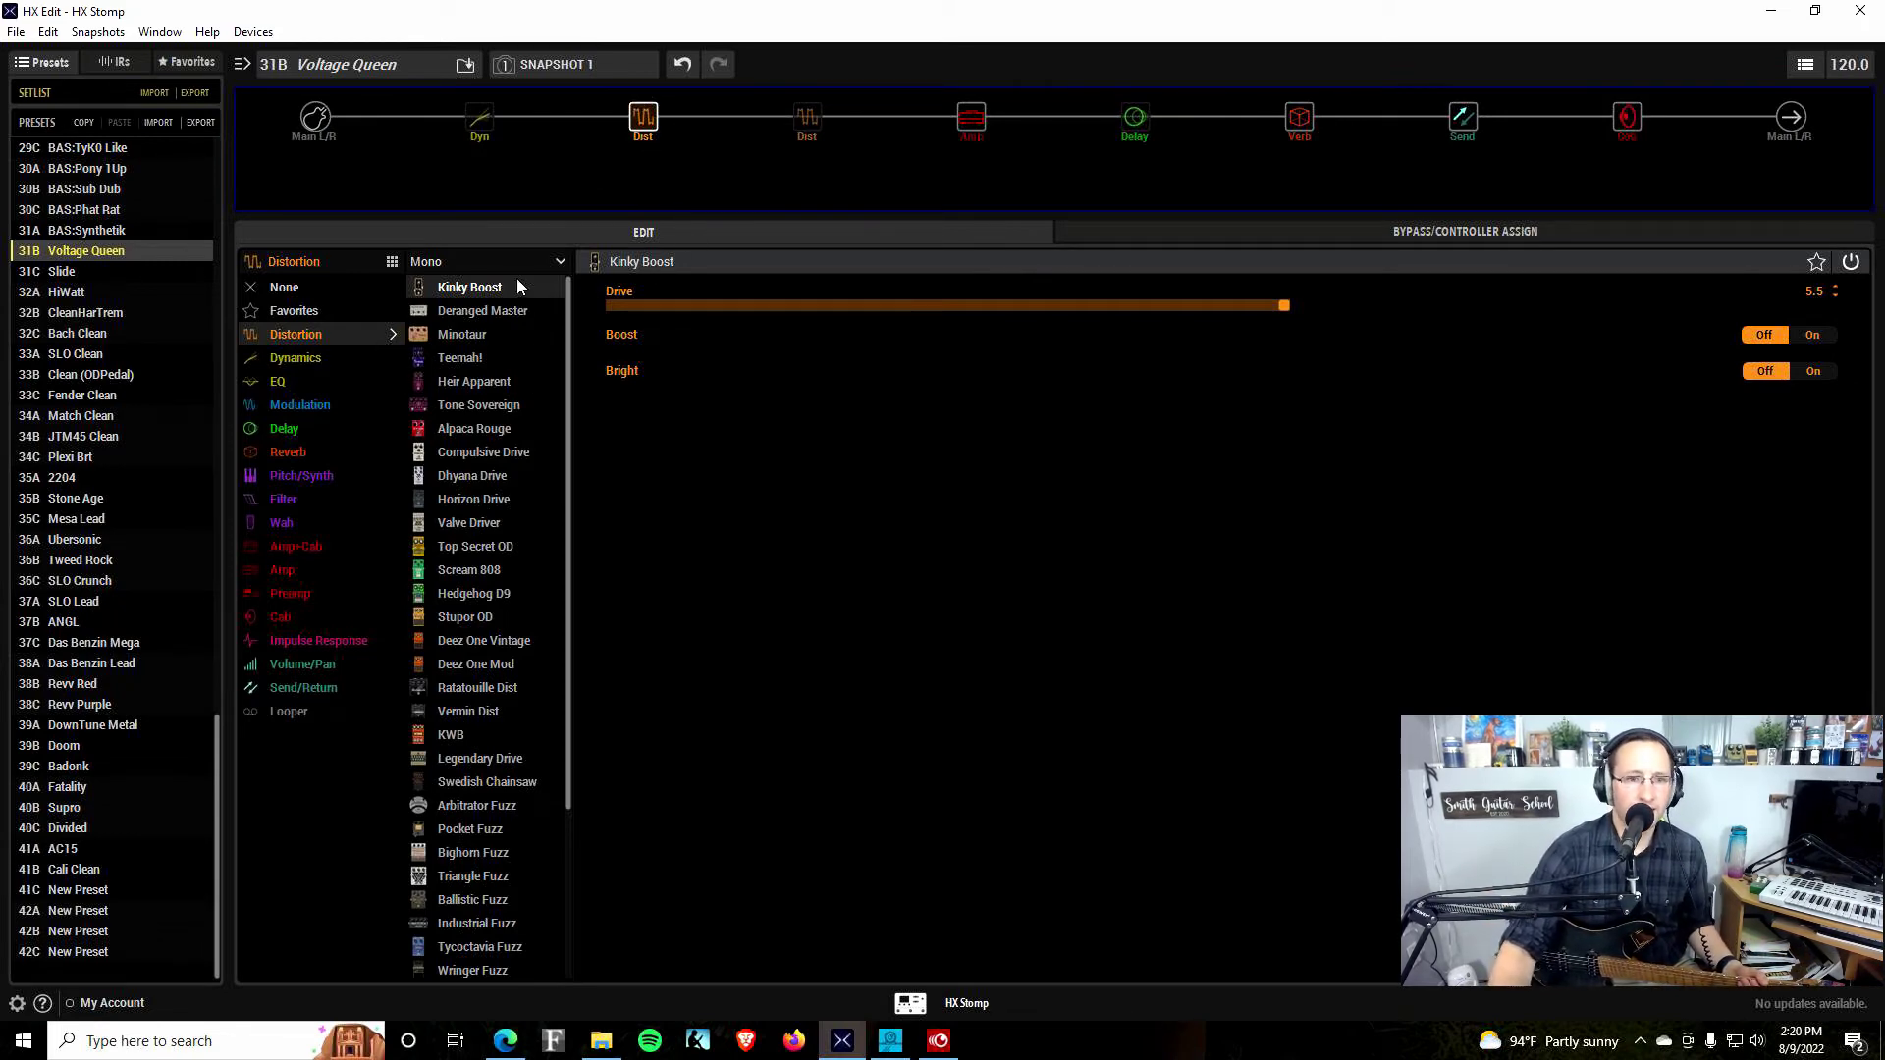
pyautogui.click(472, 312)
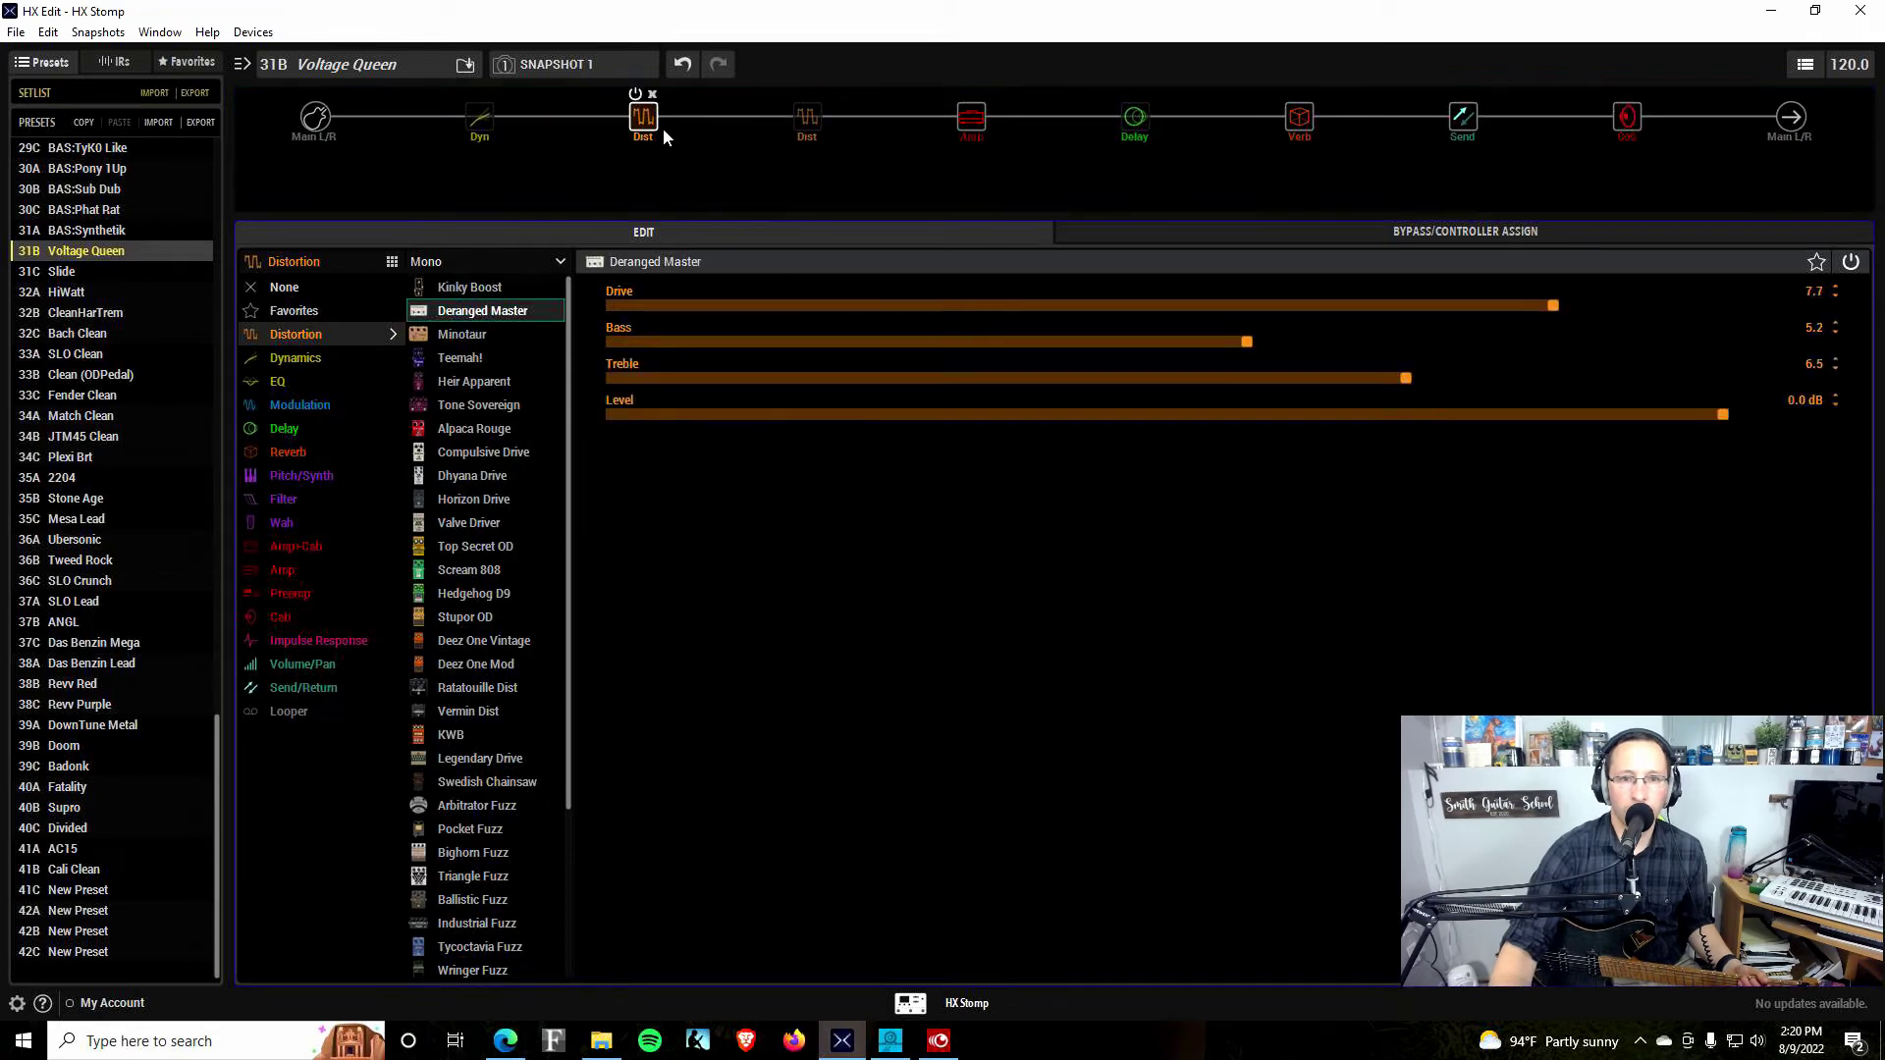
# Compare the Deranged Master bypassed, then lower its Drive to about 5.3 and Bass to 4.2
pyautogui.click(636, 94)
pyautogui.click(636, 95)
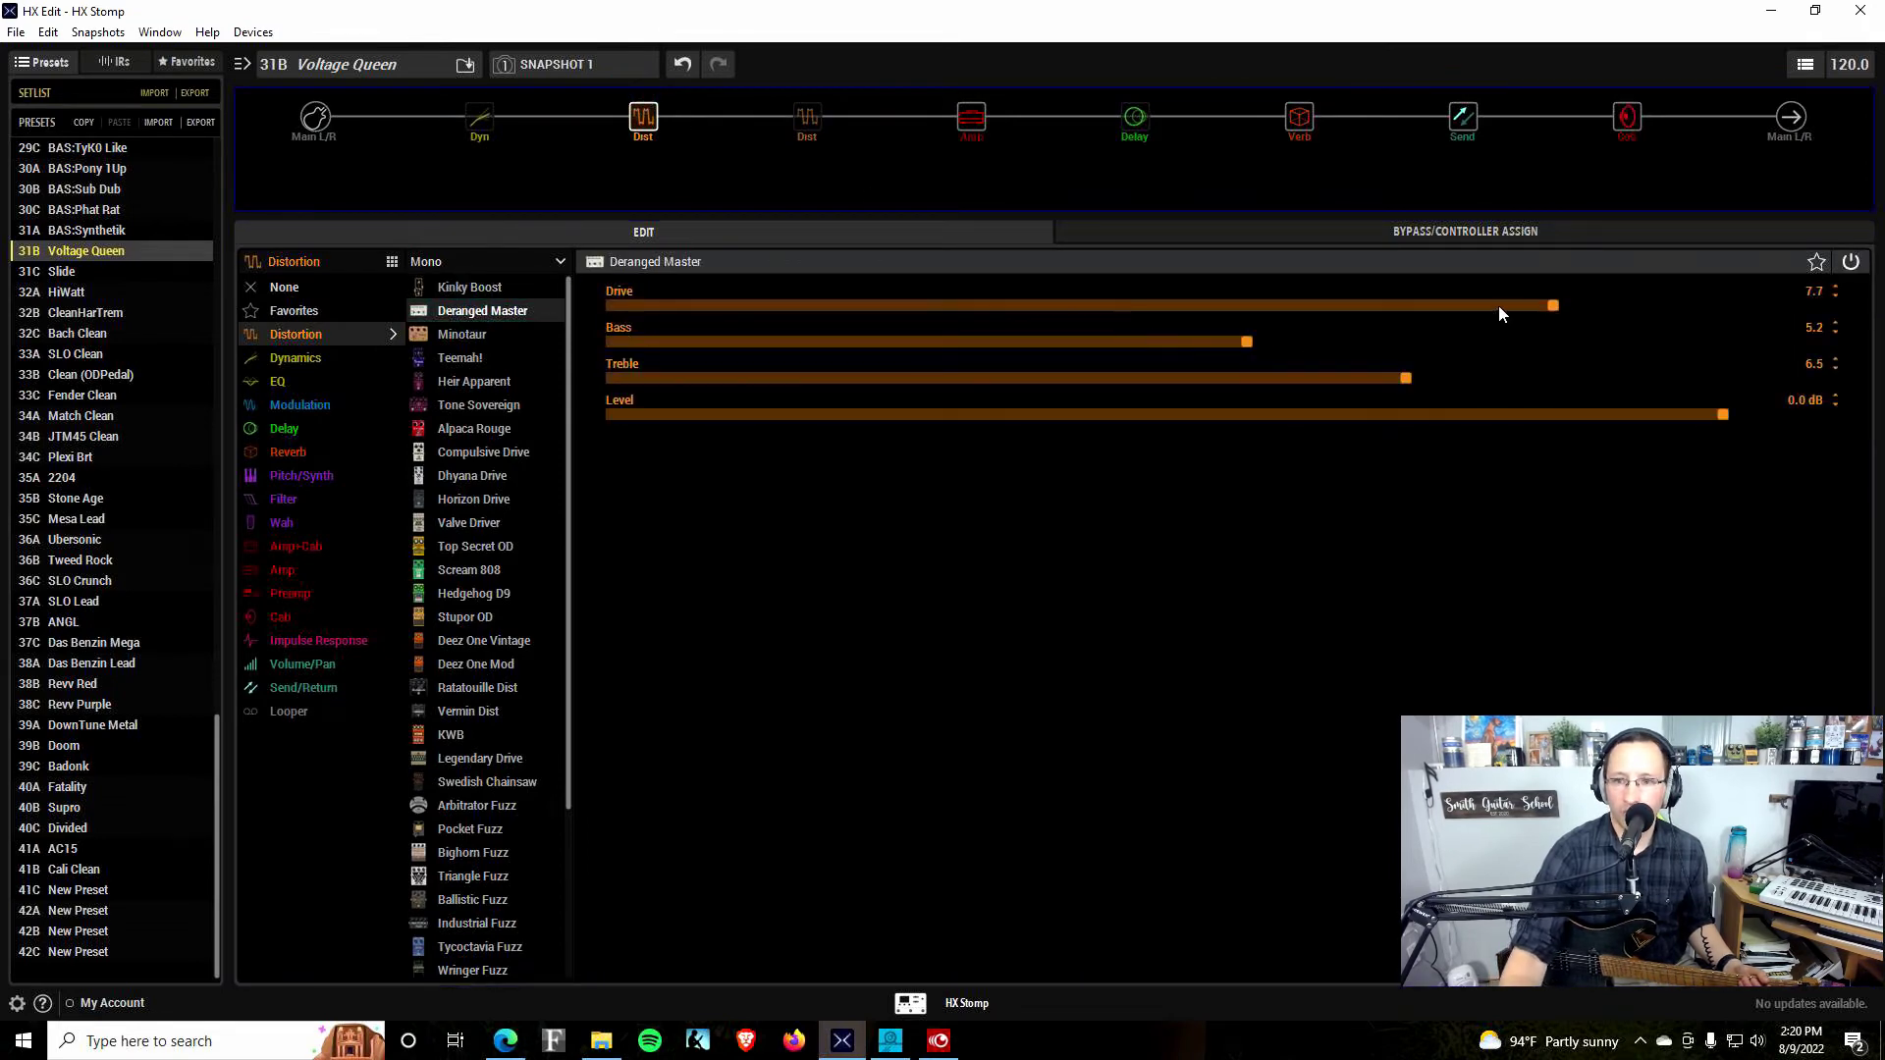
pyautogui.moveTo(1445, 310); pyautogui.dragTo(1210, 303)
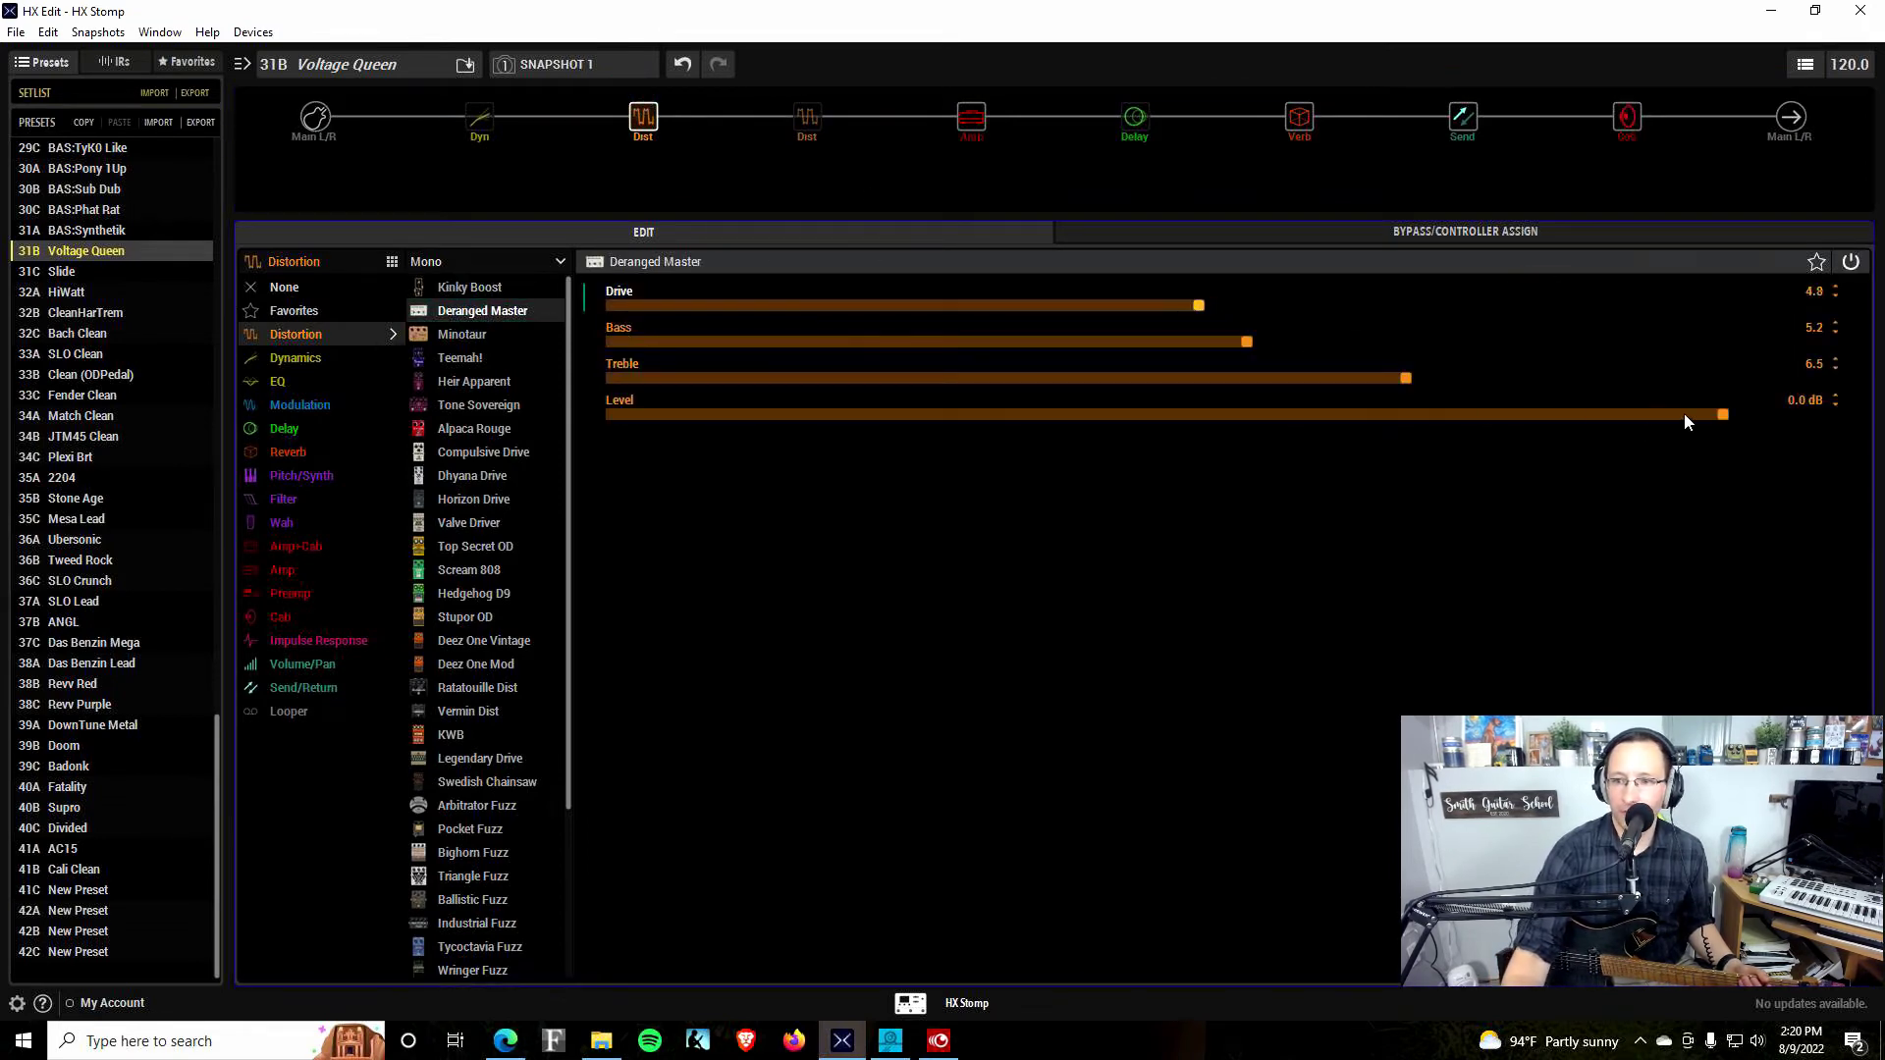
pyautogui.moveTo(1246, 341); pyautogui.dragTo(1125, 355)
# Compare the drive on and off, raise its Bass to 4.8, and leave it enabled
pyautogui.click(640, 112)
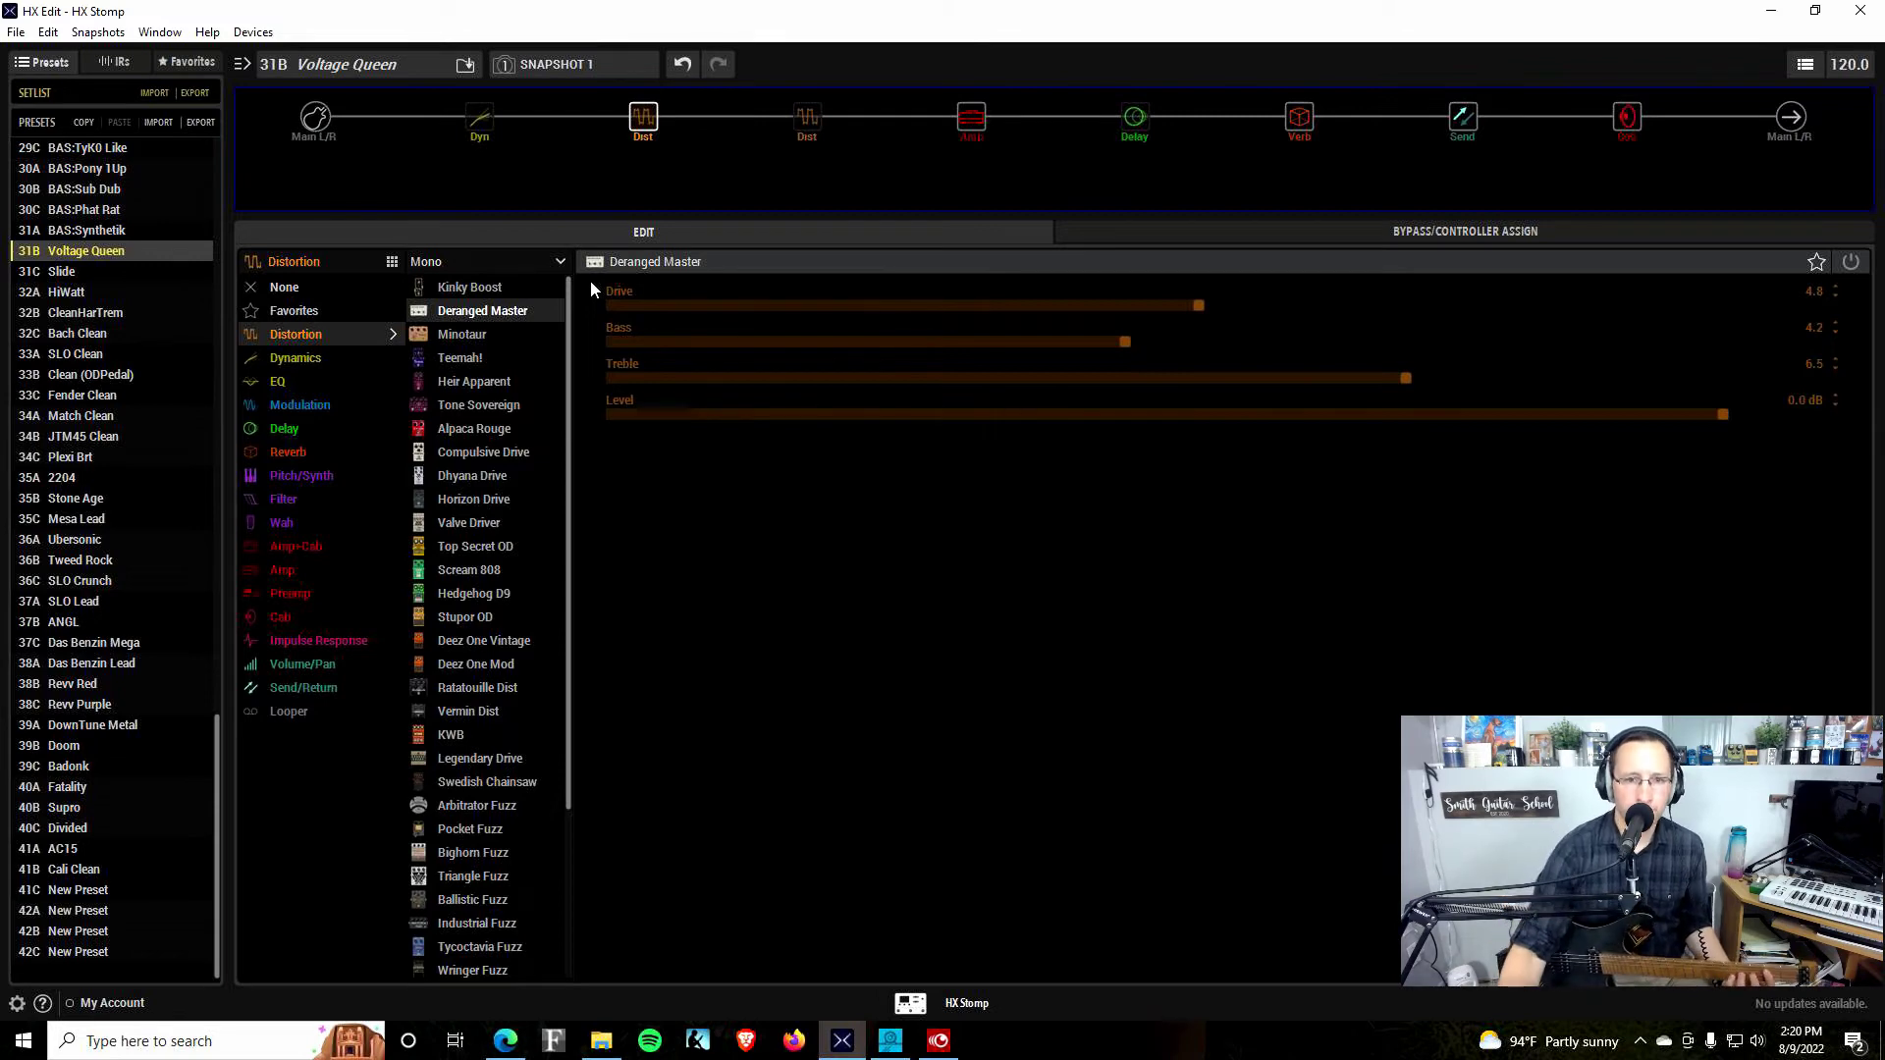
pyautogui.click(635, 96)
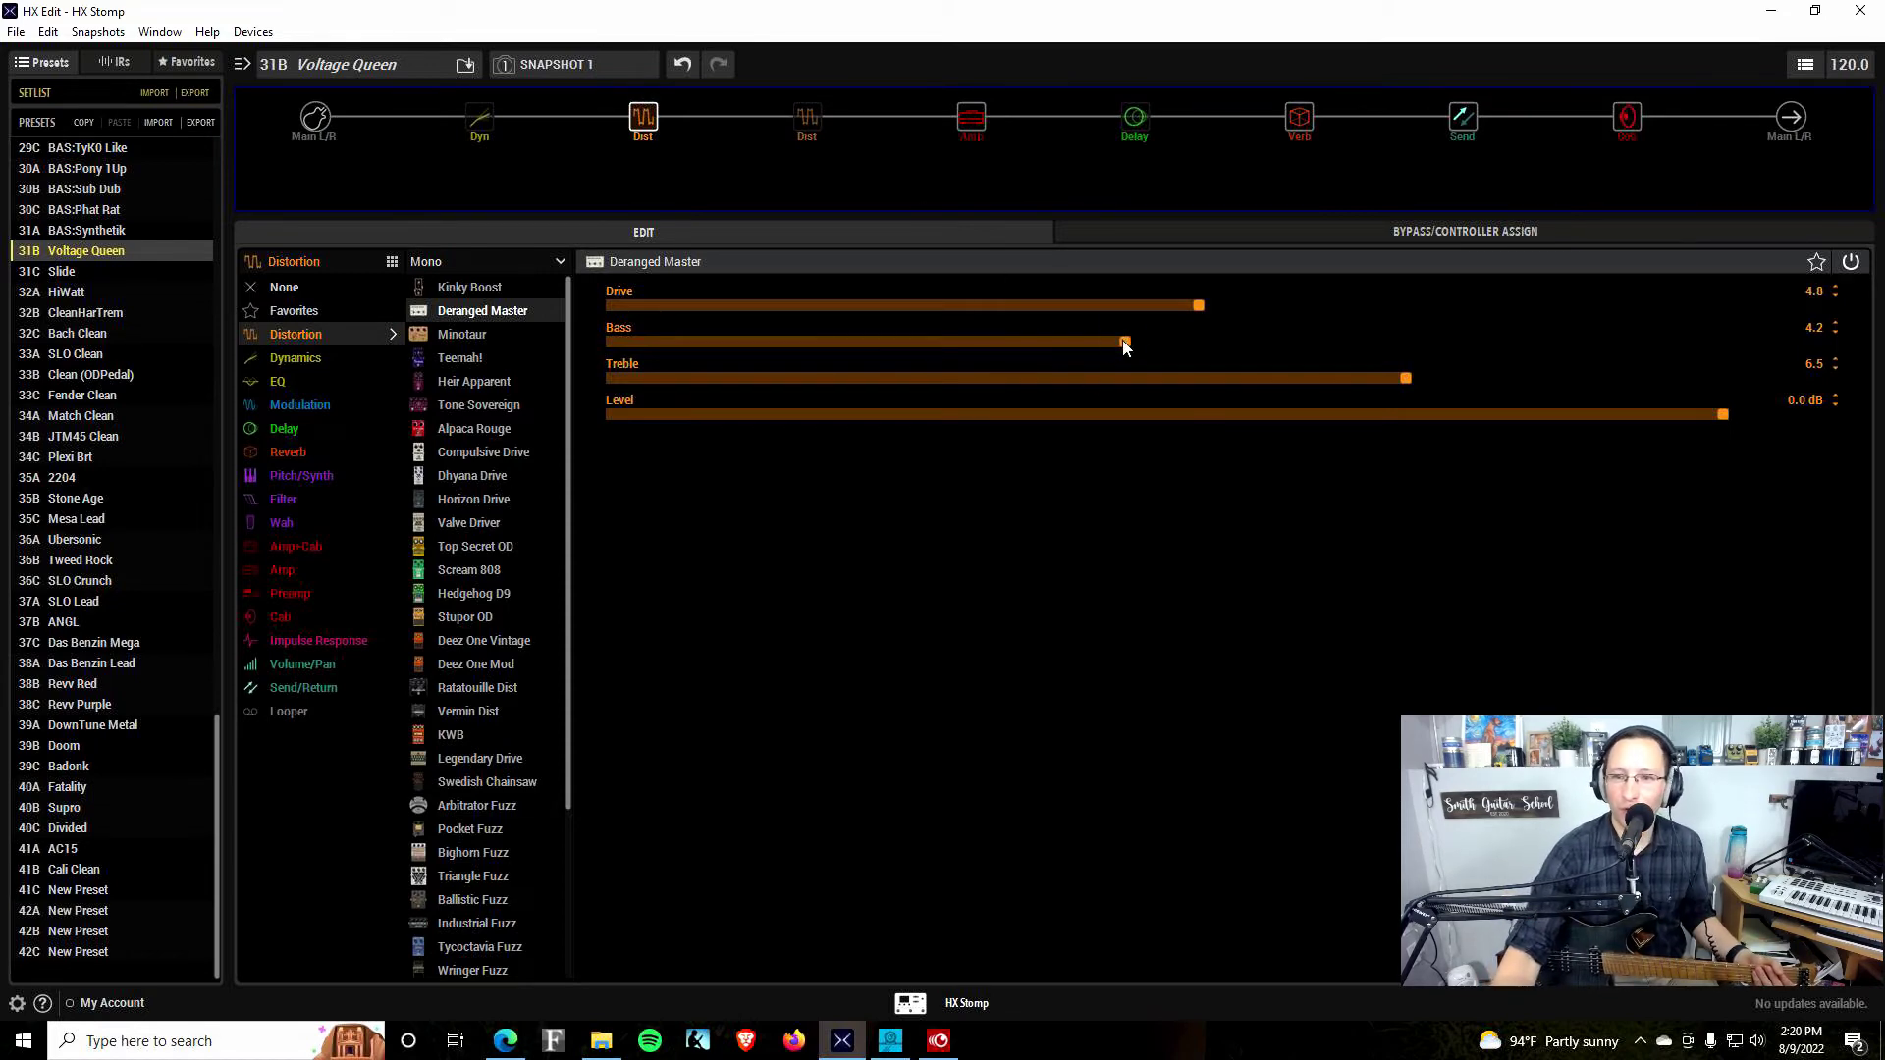
pyautogui.moveTo(1125, 342); pyautogui.dragTo(1260, 305)
pyautogui.click(636, 94)
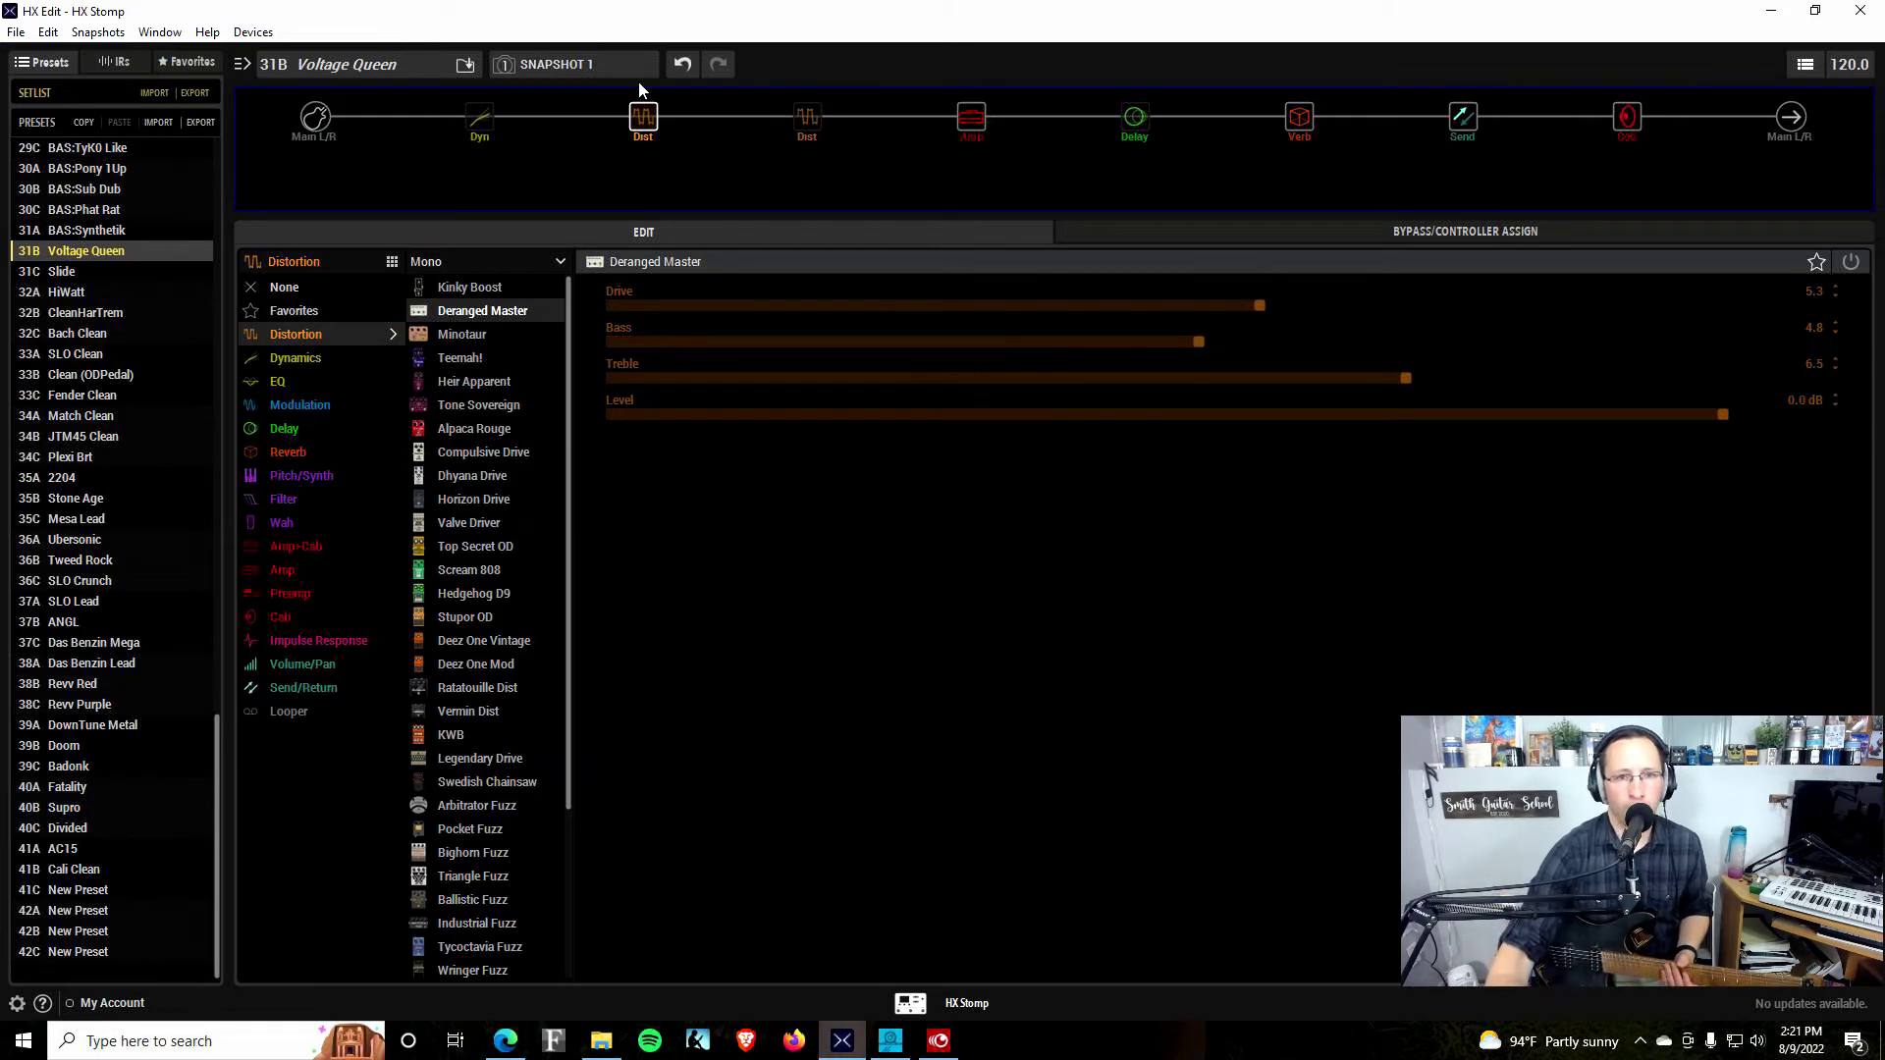
pyautogui.click(636, 96)
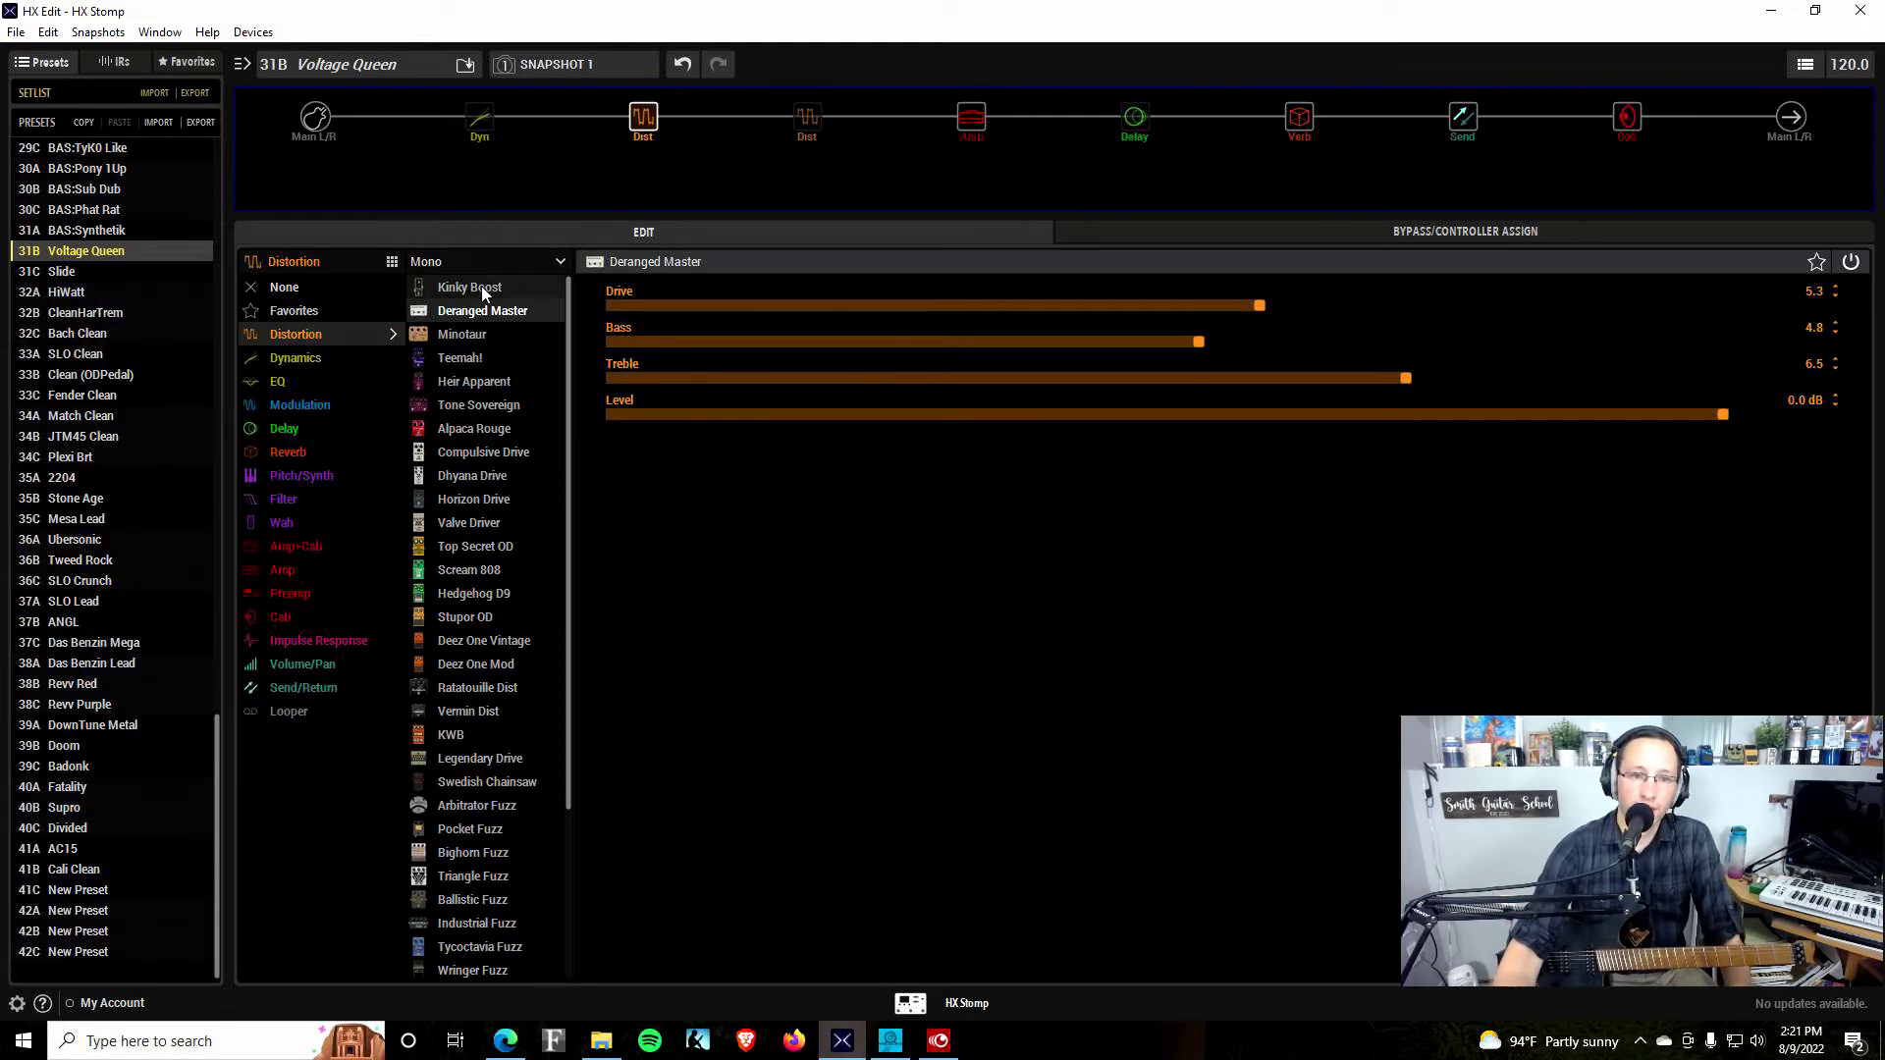
# Swap the first distortion to Minotaur (Gain 4.2, Tone 5.3, Level 6.0) and compare it on and off
pyautogui.click(455, 334)
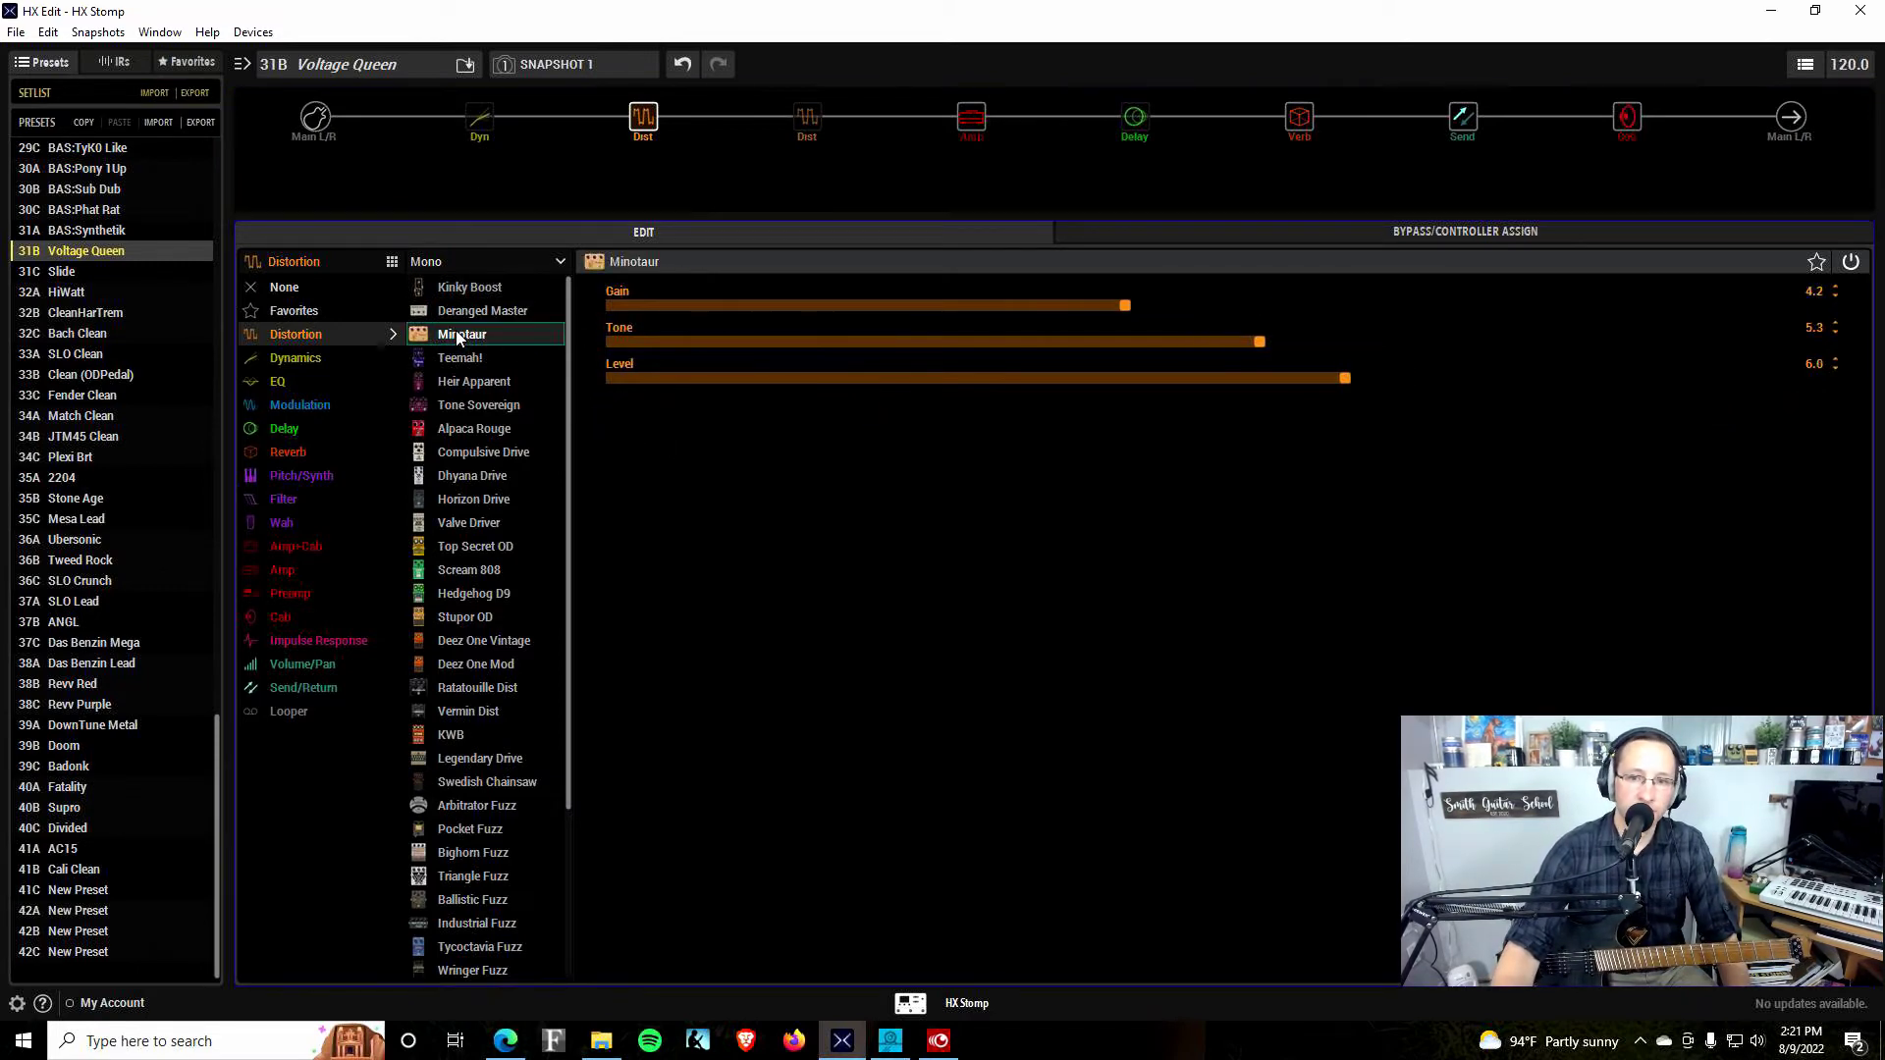
pyautogui.click(635, 93)
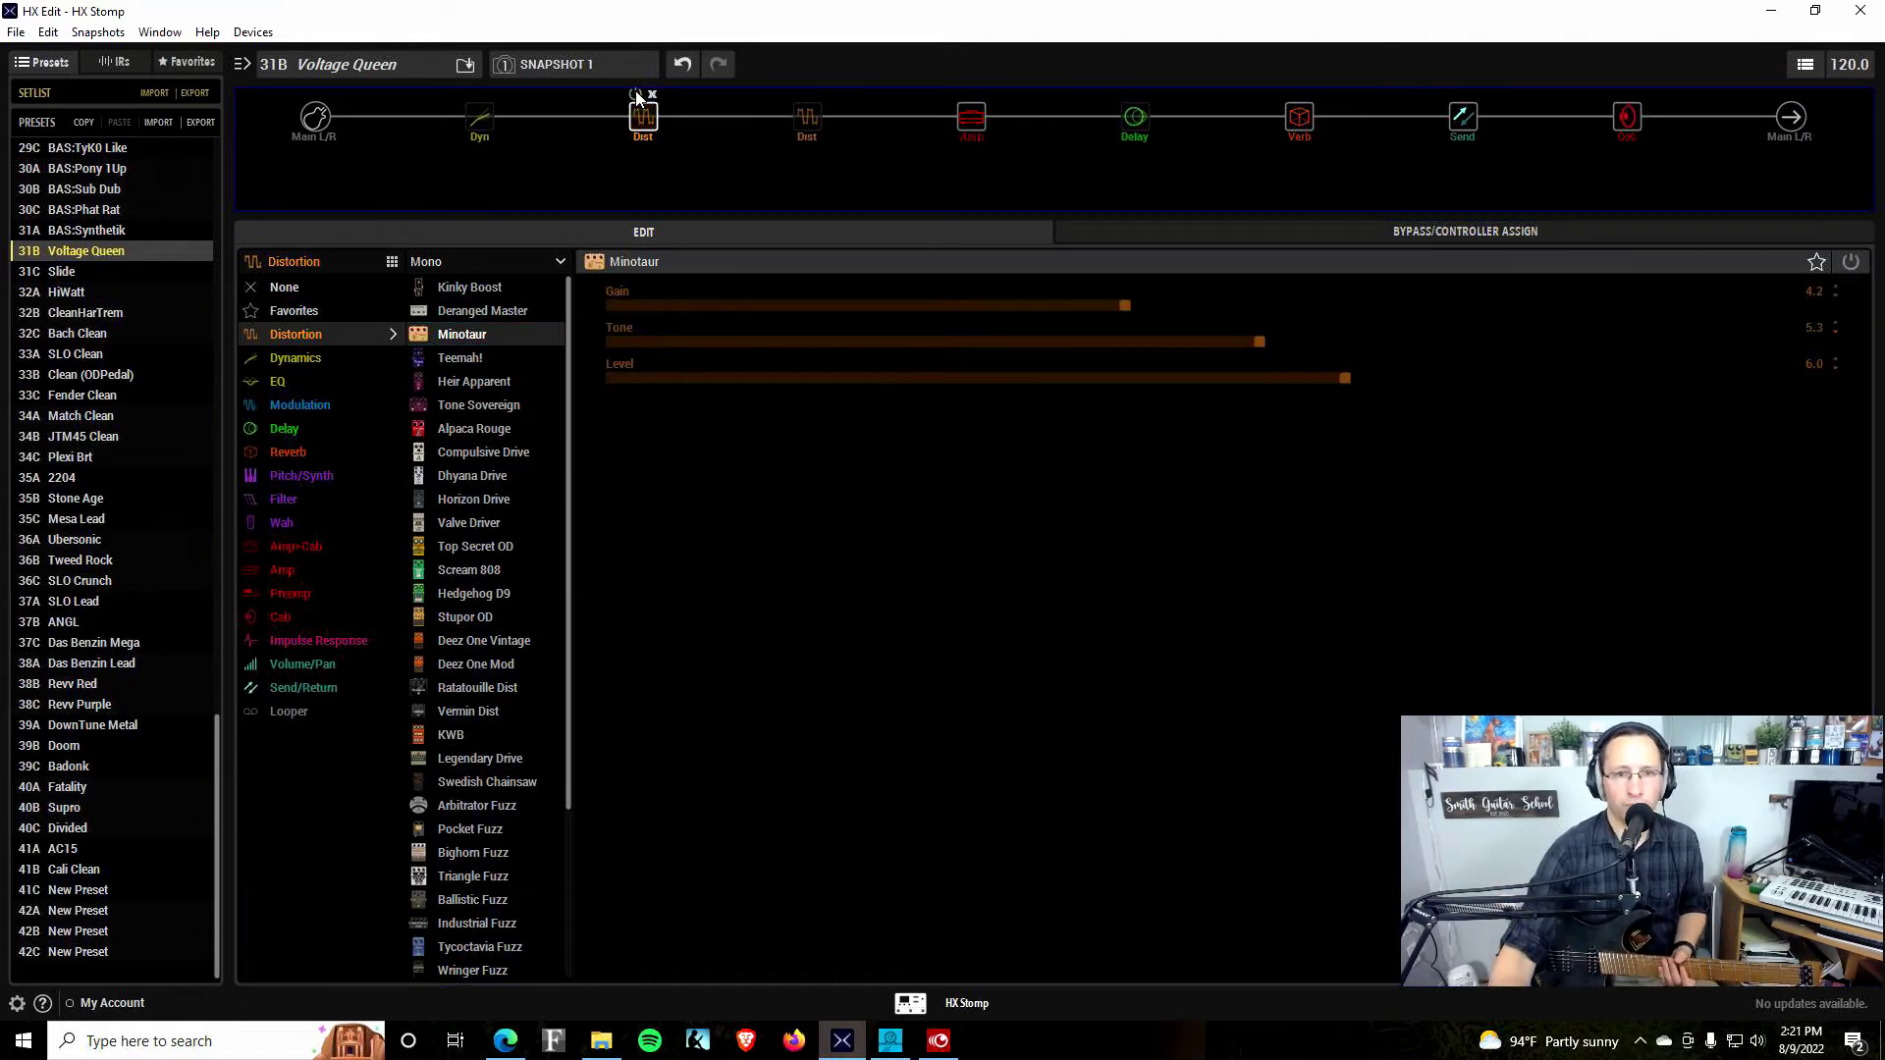
pyautogui.click(635, 93)
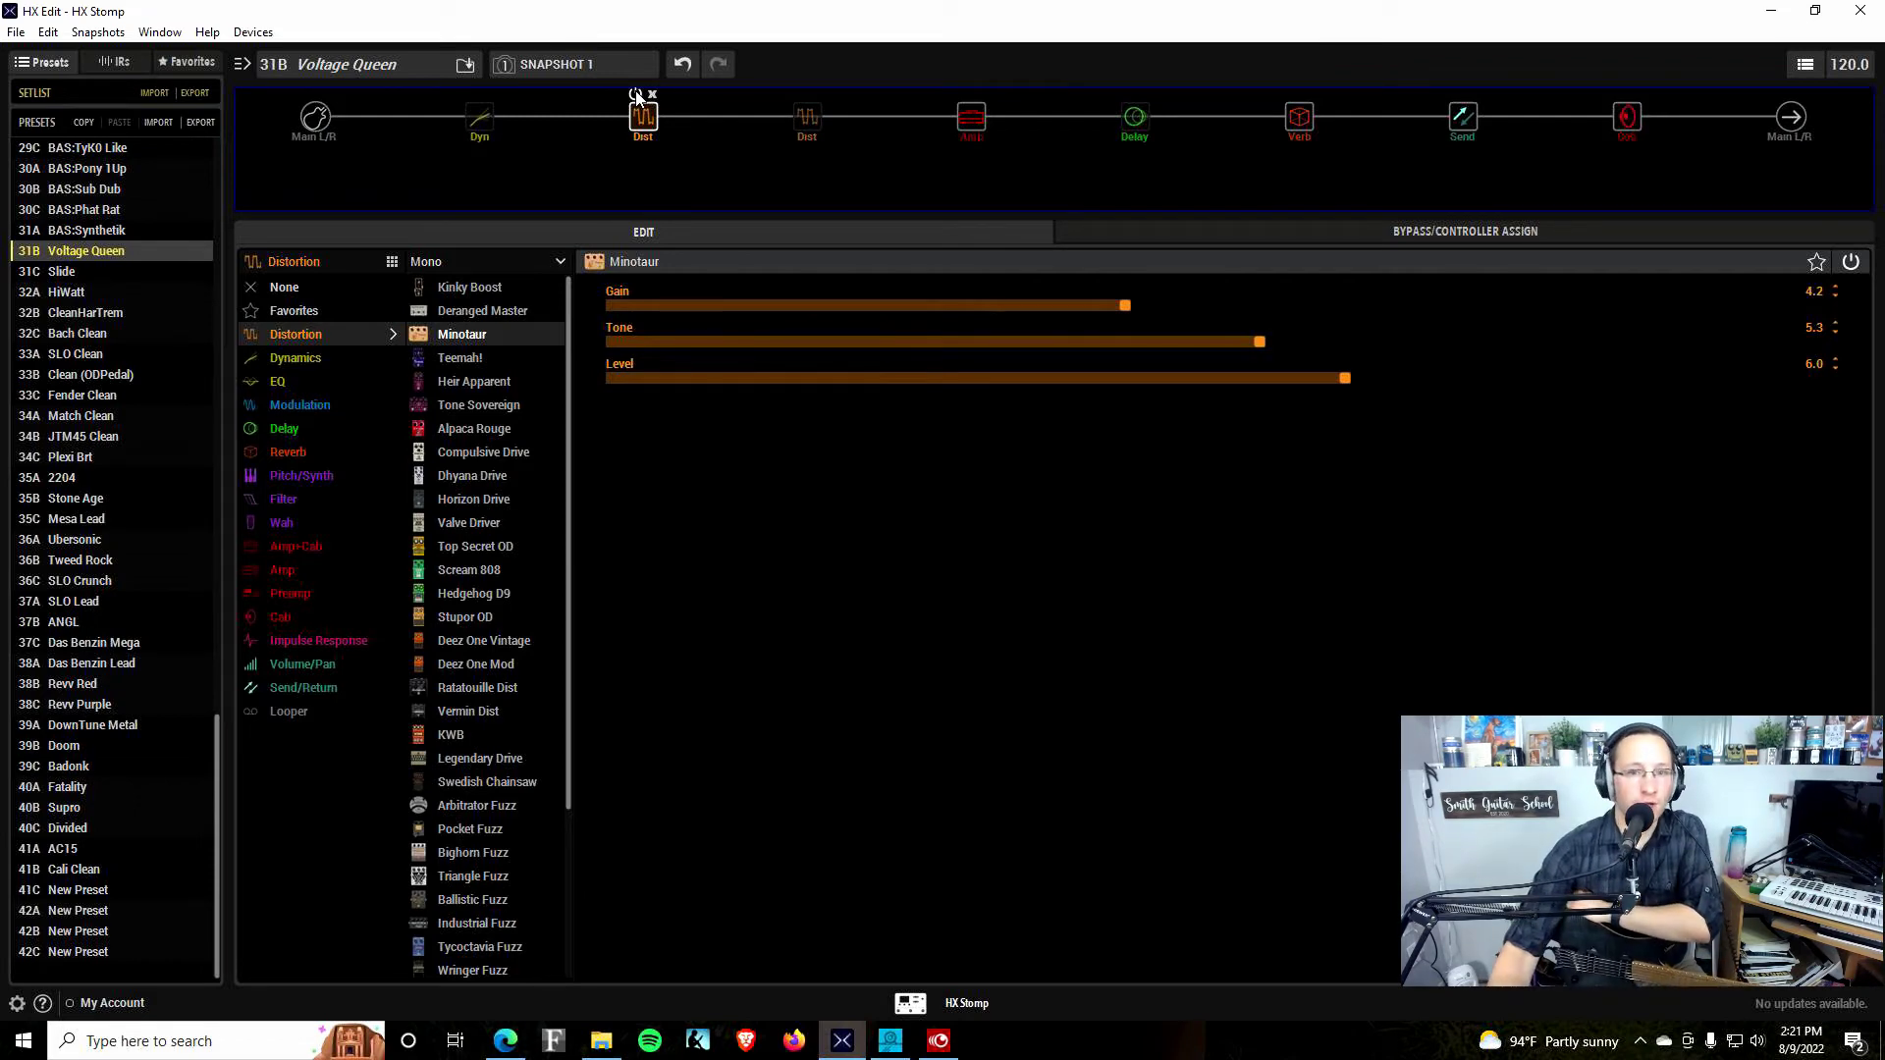
# Bypass the Minotaur, check the second distortion's Bighorn Fuzz, then return to the first
pyautogui.click(636, 95)
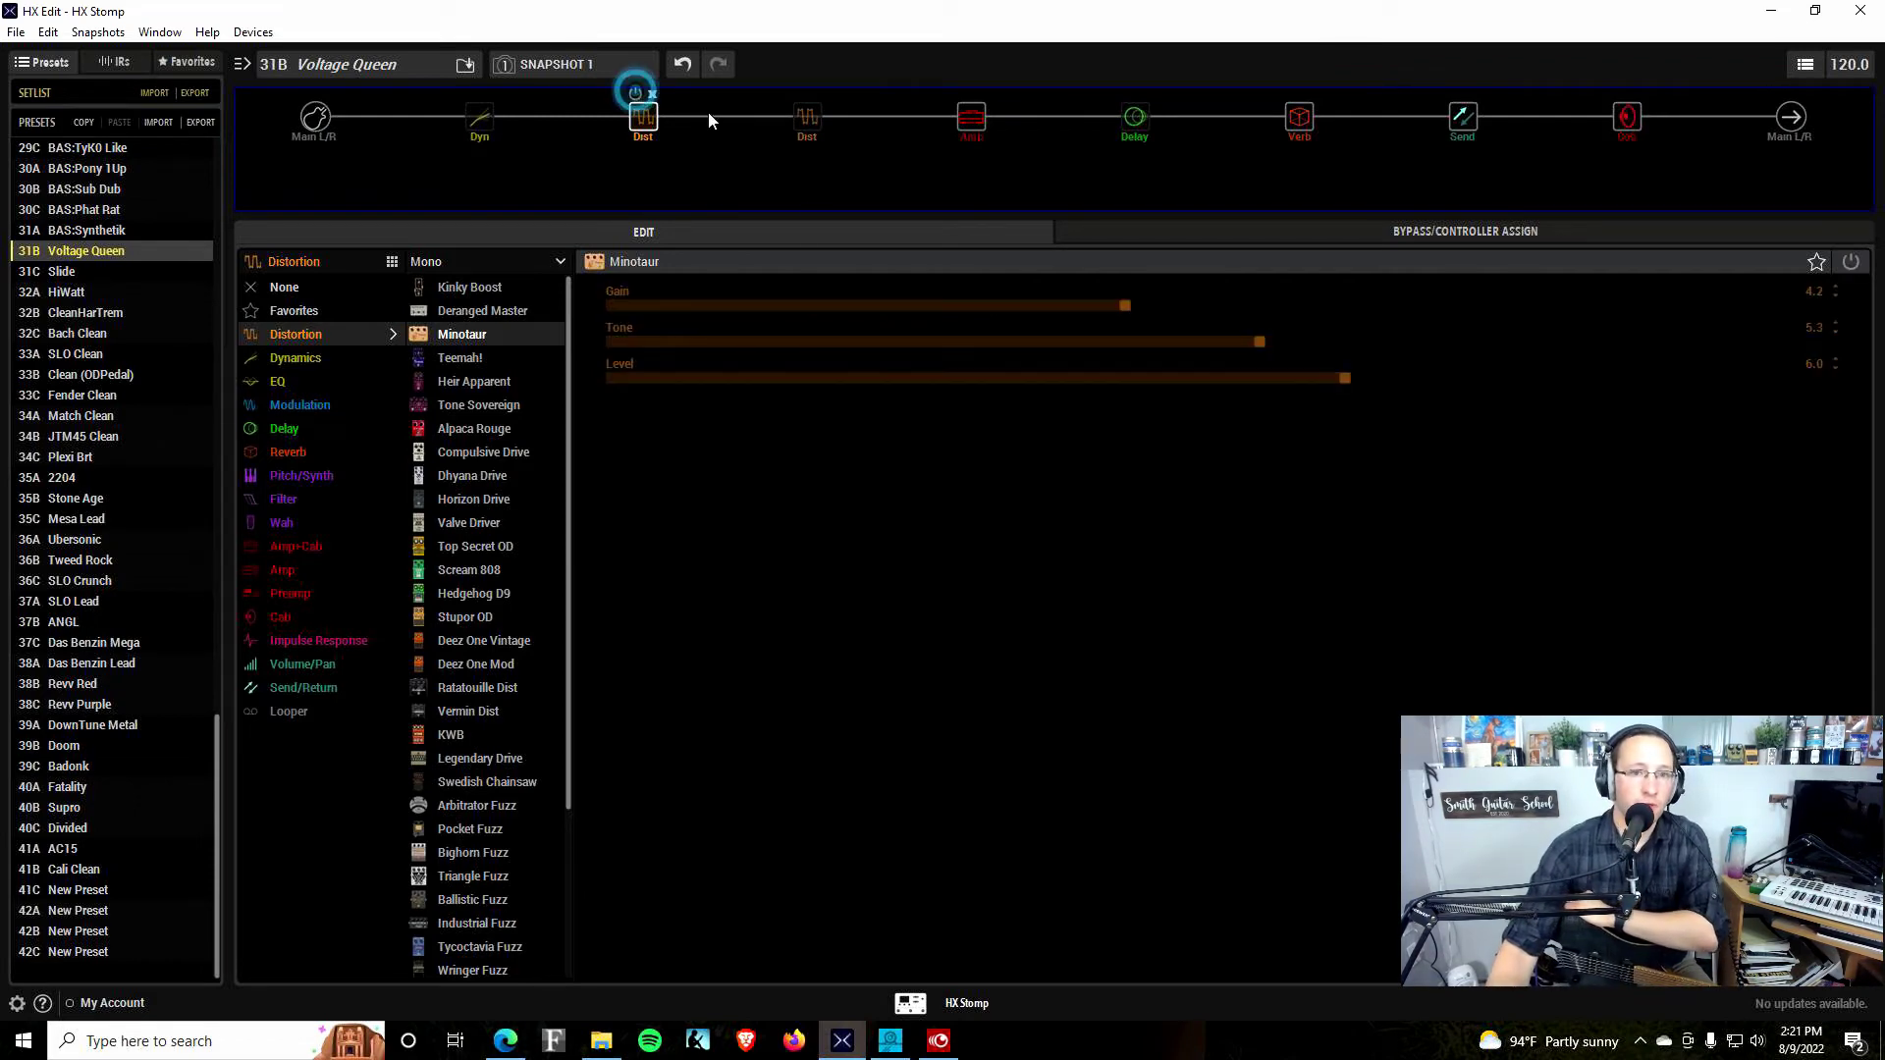
pyautogui.click(804, 115)
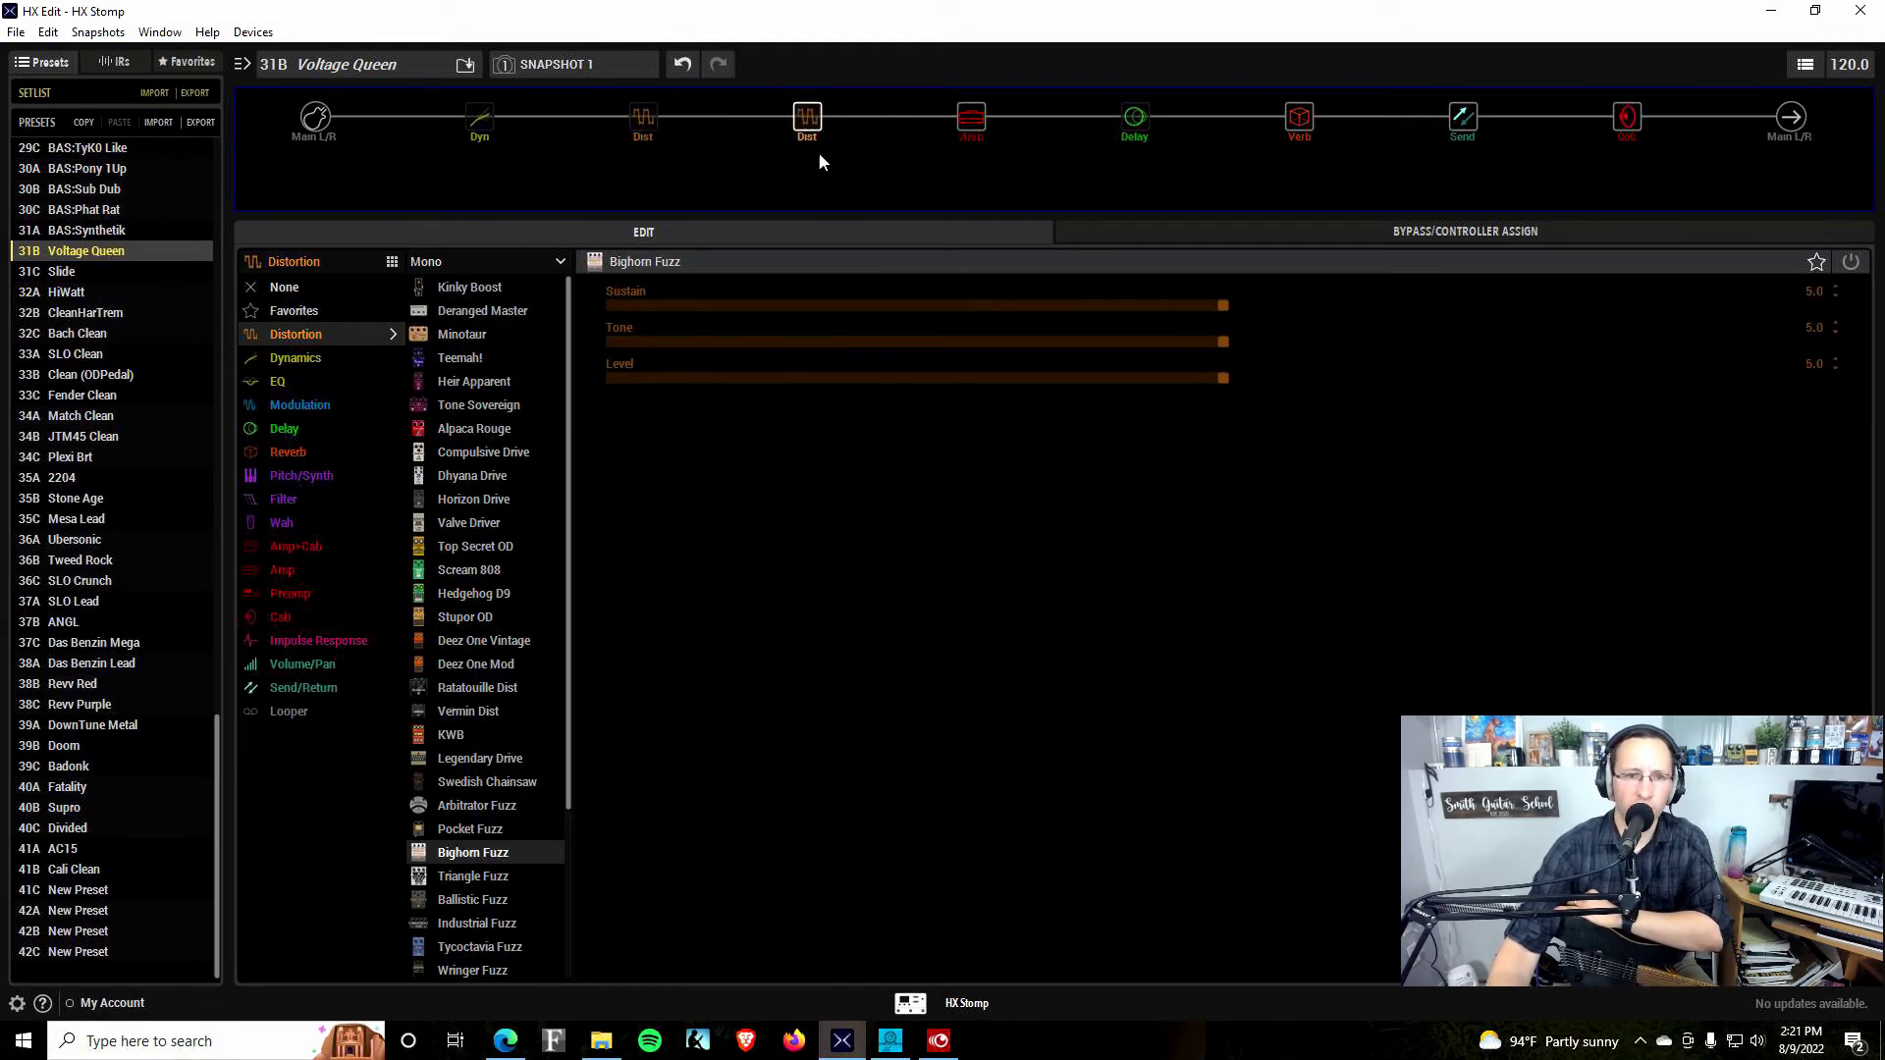
pyautogui.click(643, 116)
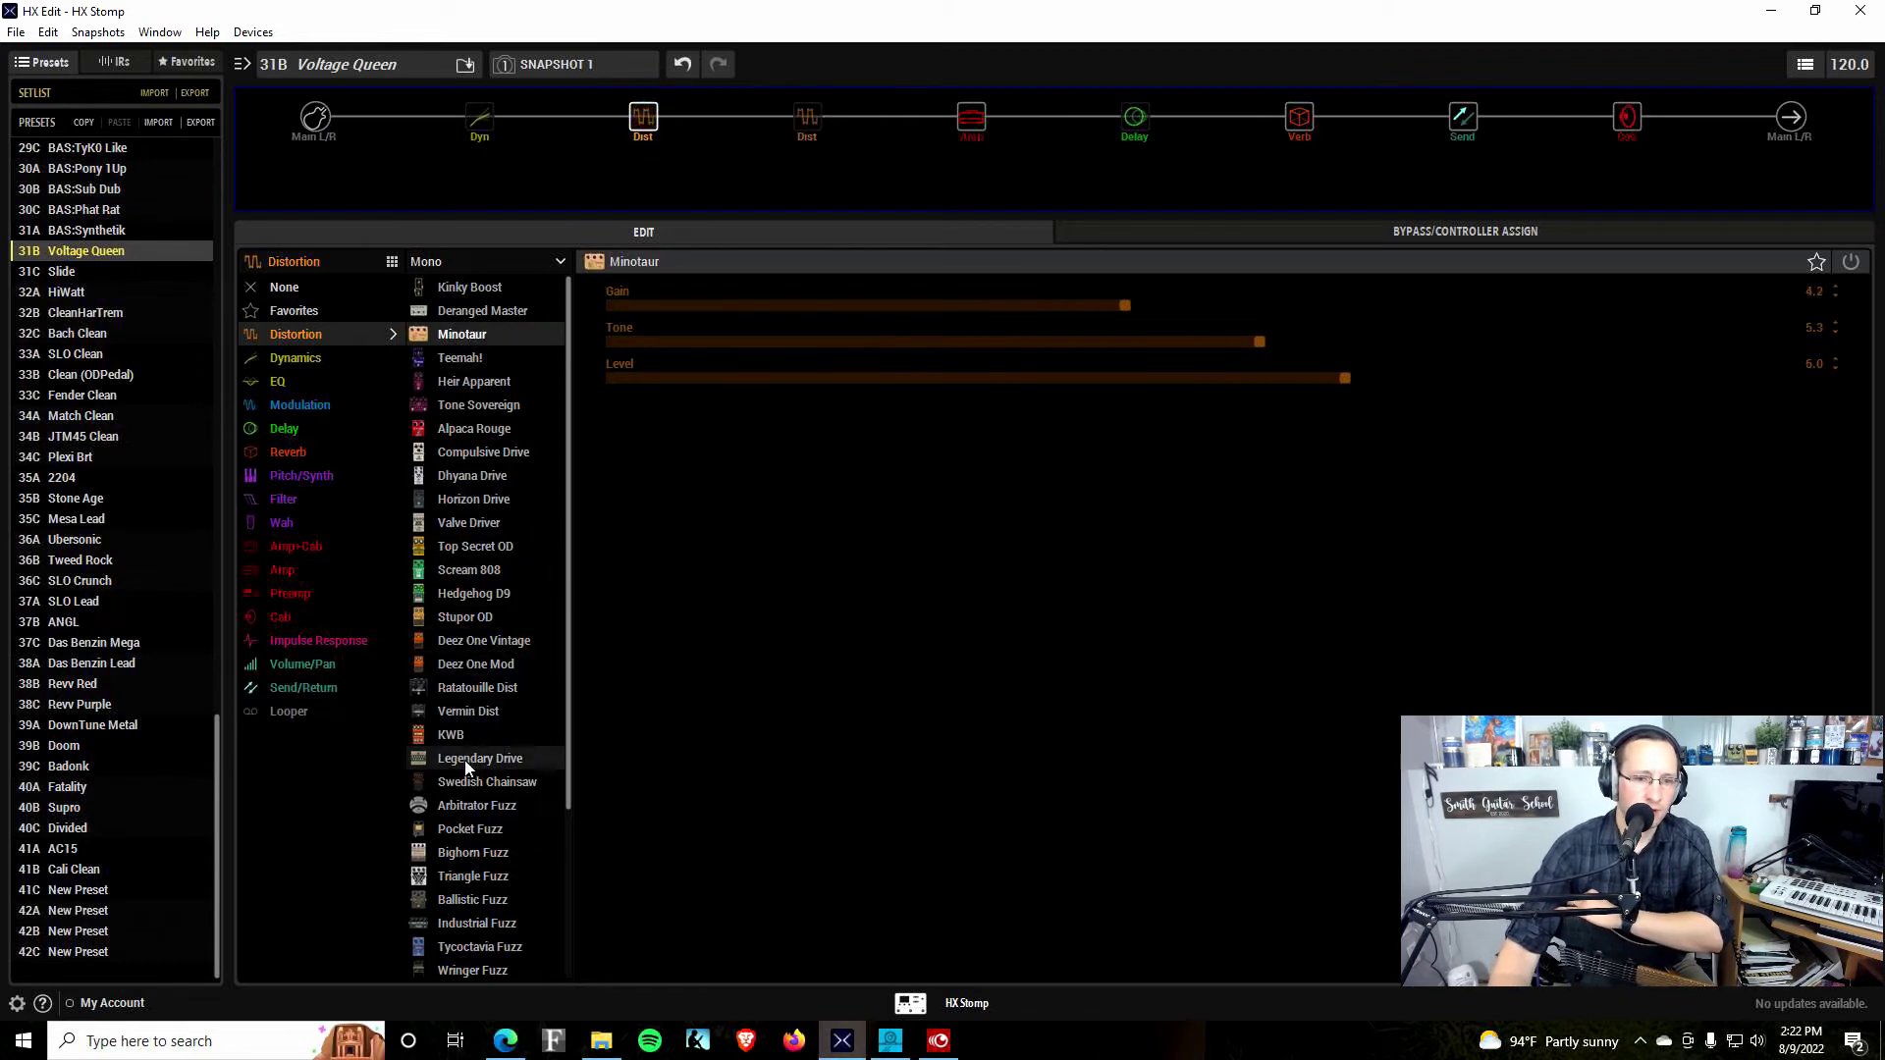
# Swap the first drive to Horizon Drive and raise its Drive from 2.5 to about 6.7
pyautogui.scroll(-1, 491, 746)
pyautogui.scroll(1, 507, 711)
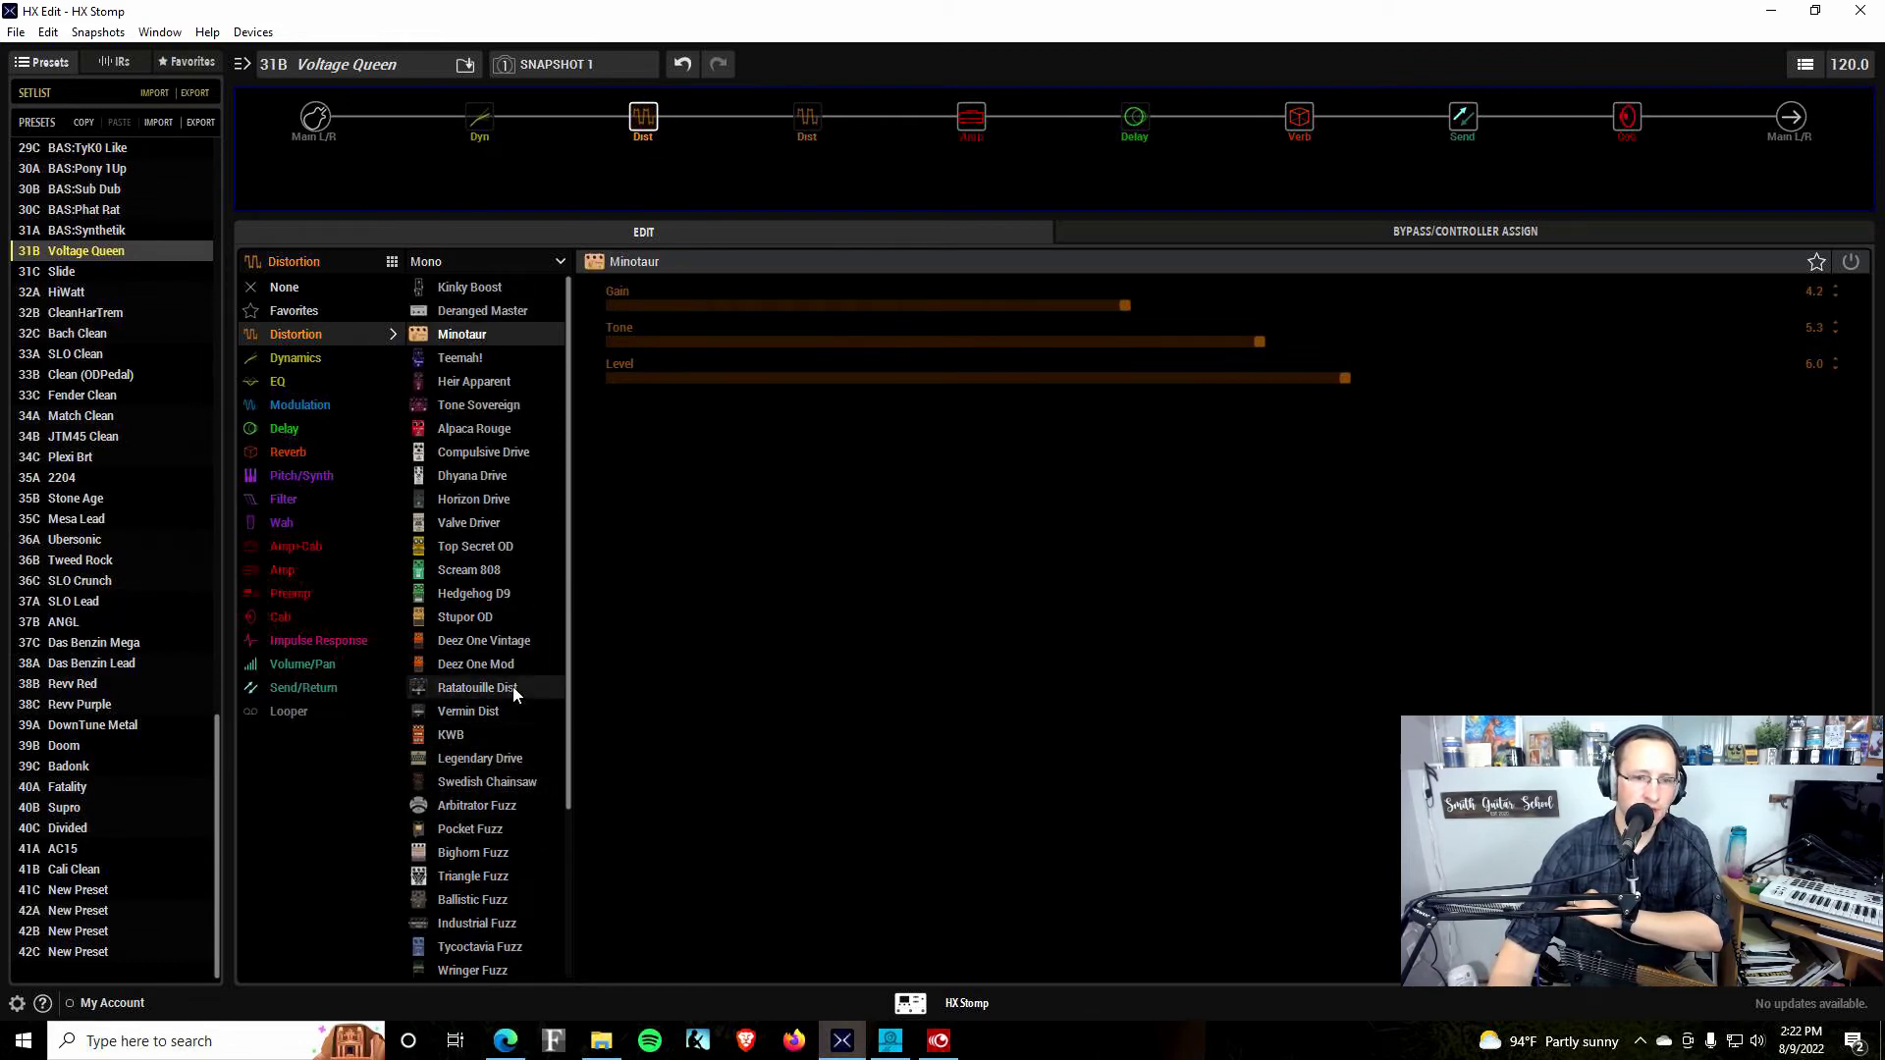
pyautogui.click(468, 501)
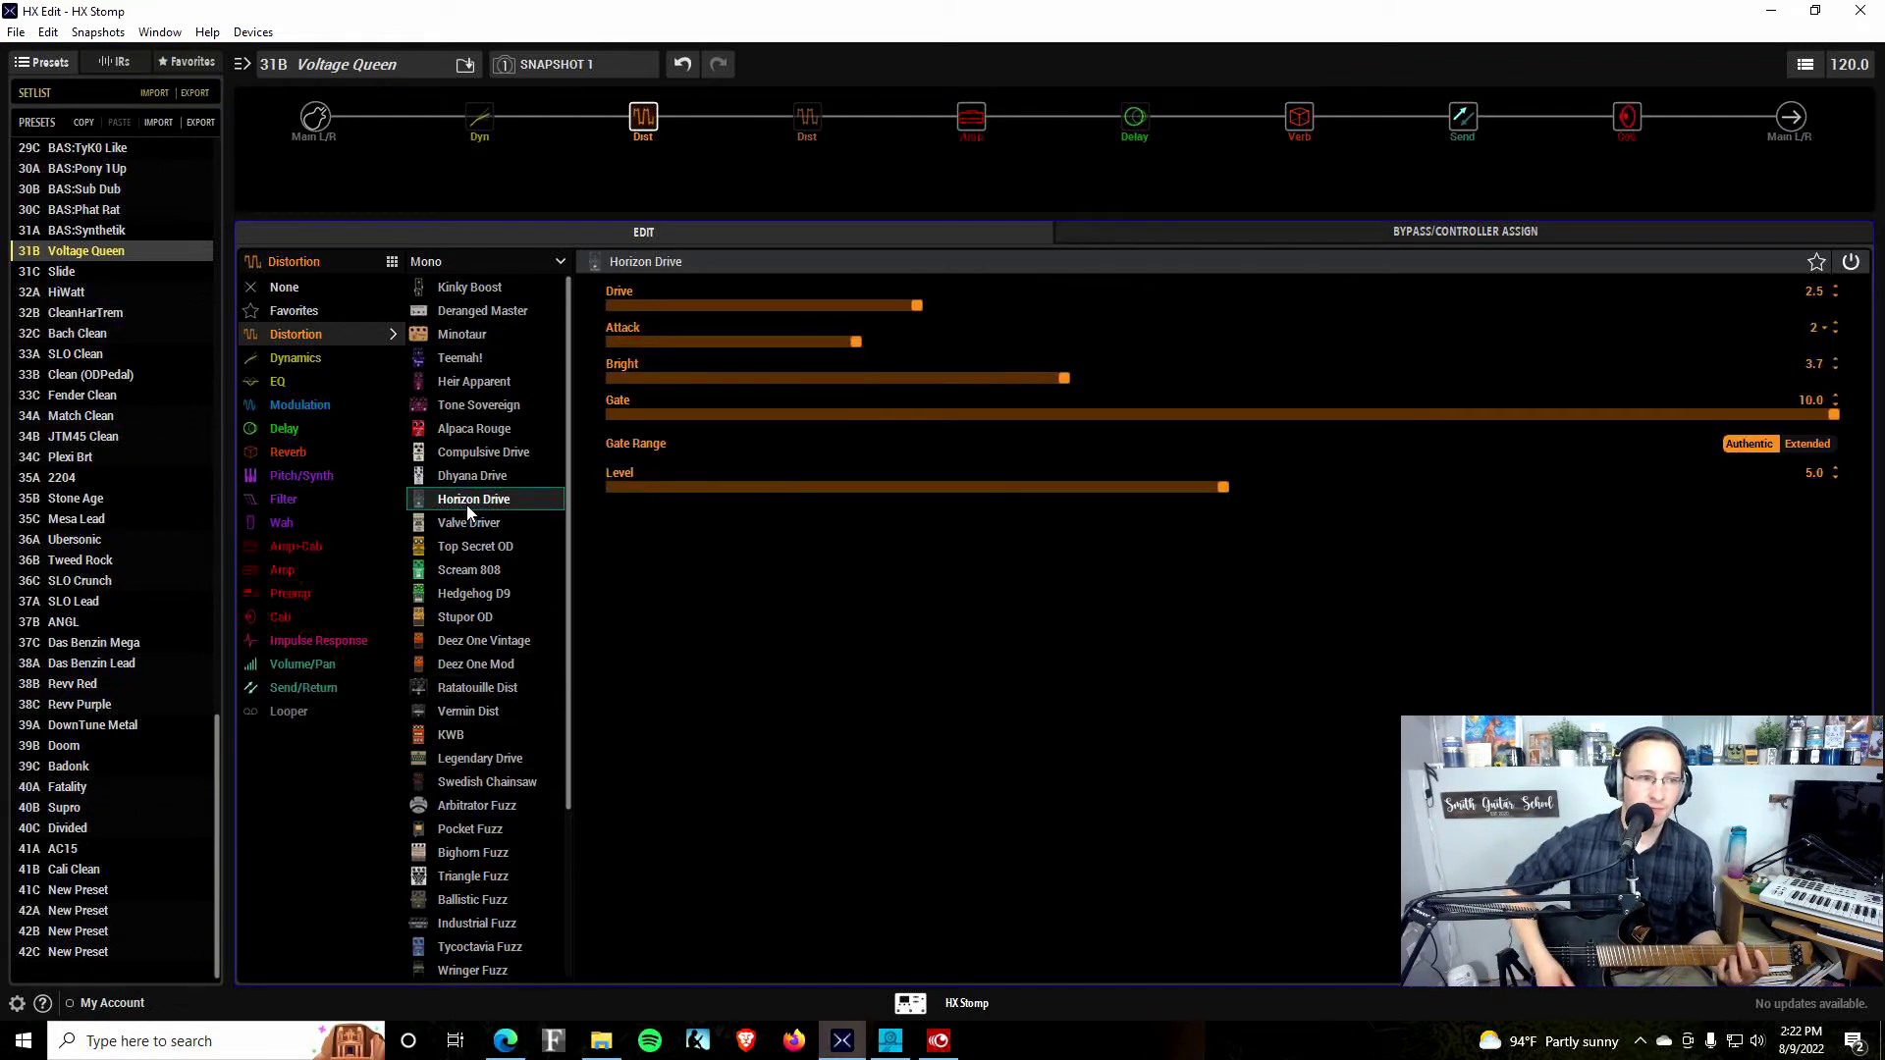
pyautogui.moveTo(917, 305); pyautogui.dragTo(1406, 308)
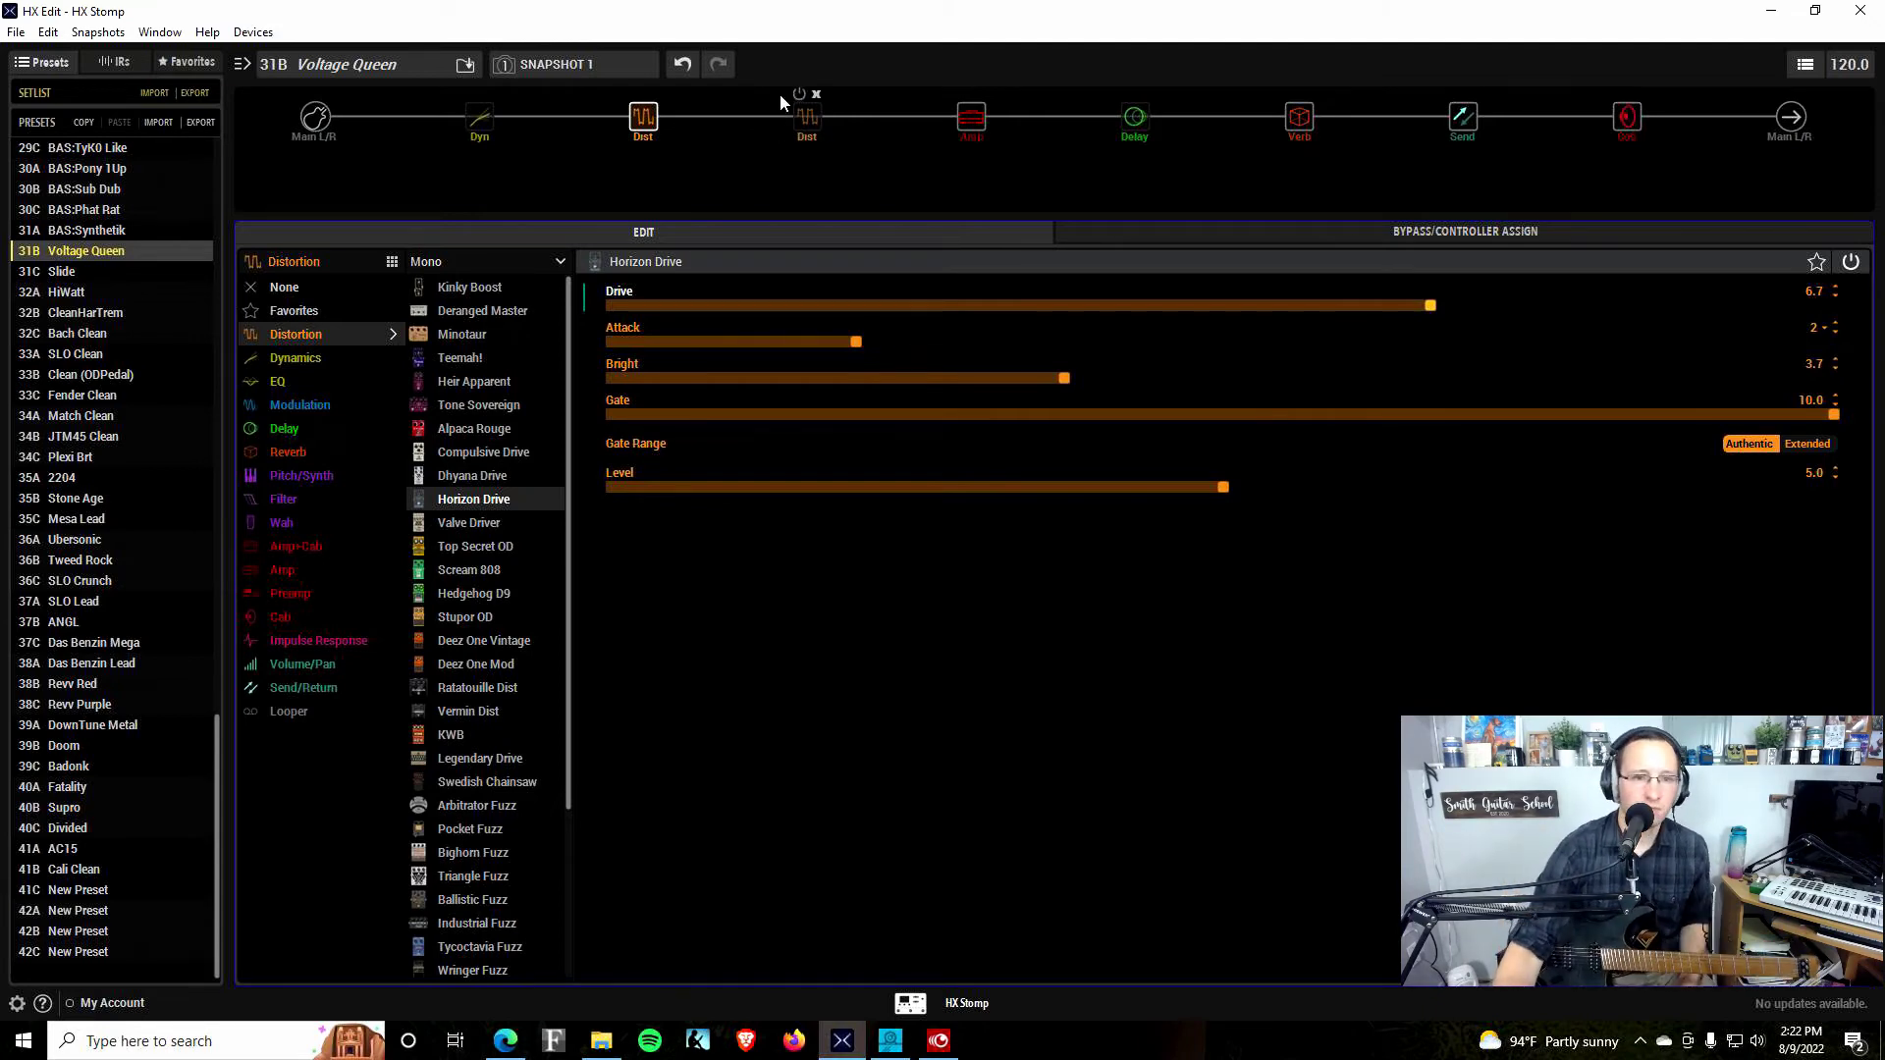
# Try Heir Apparent, then settle on Tone Sovereign in the first distortion slot
pyautogui.click(465, 380)
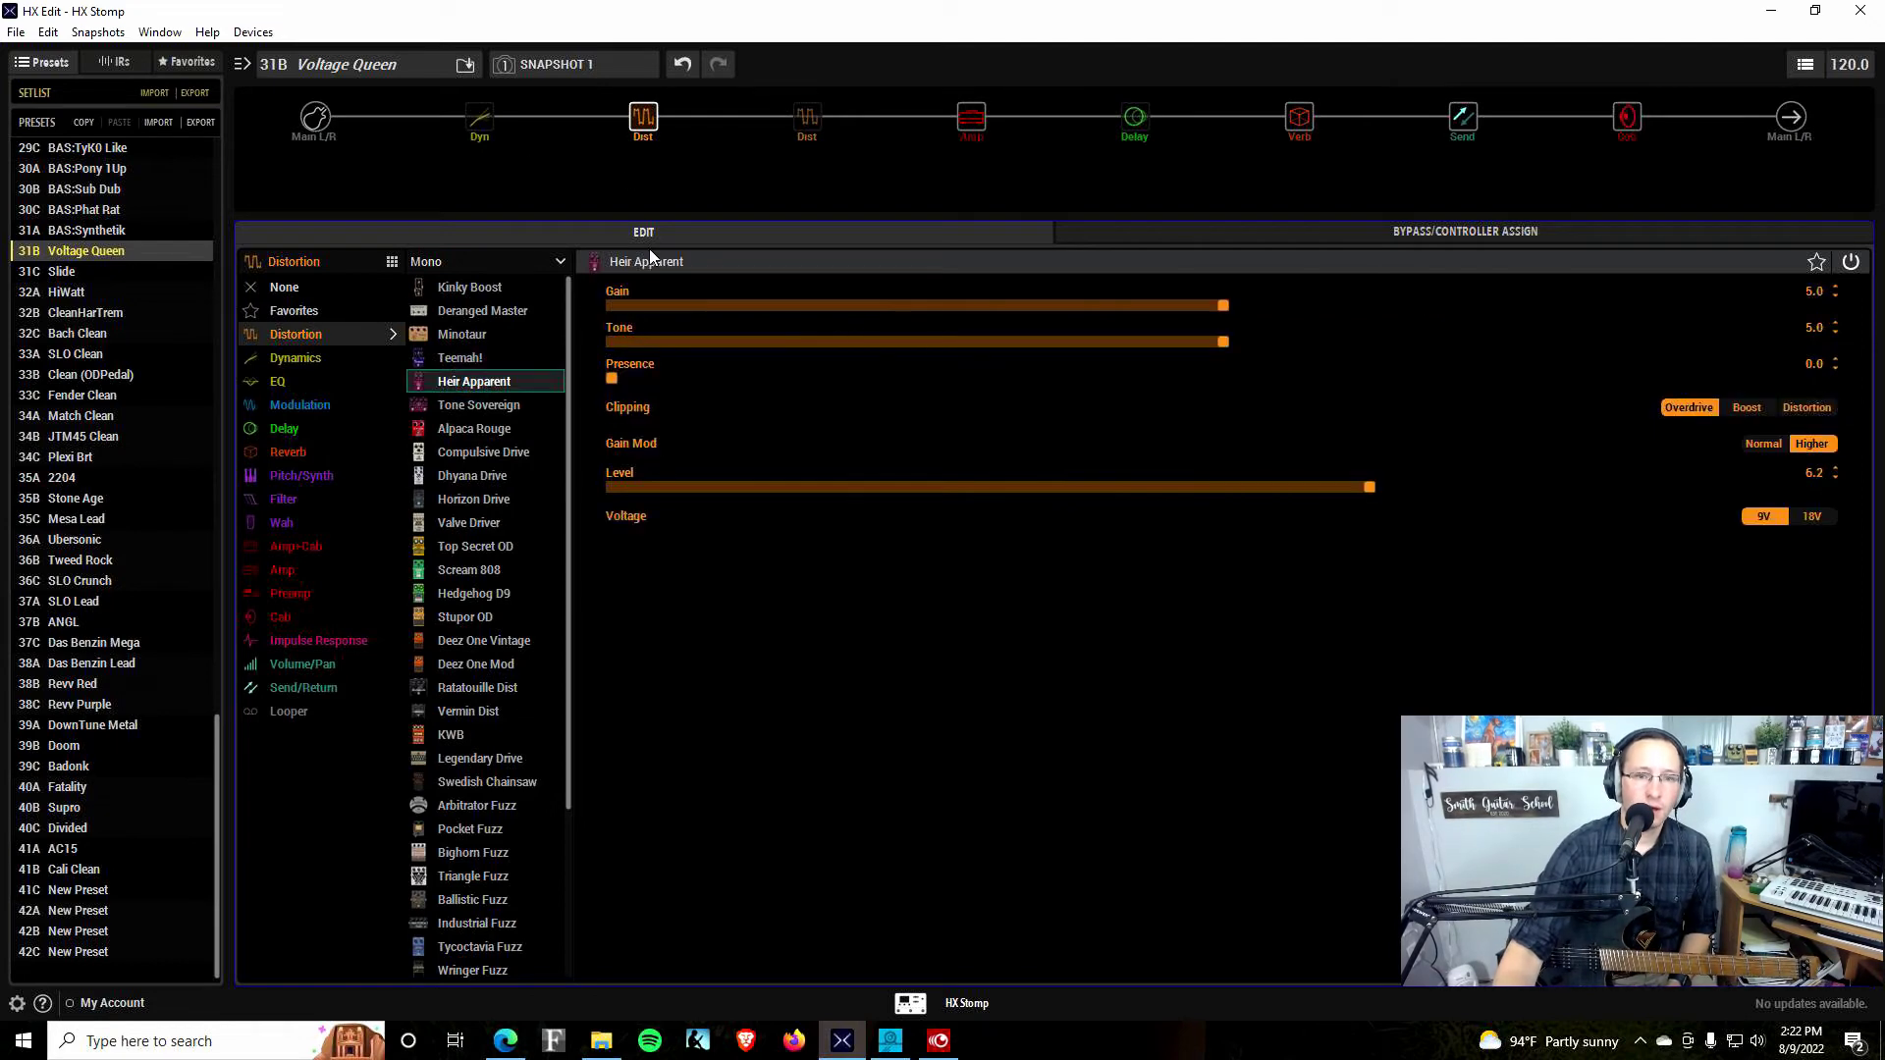
pyautogui.click(465, 409)
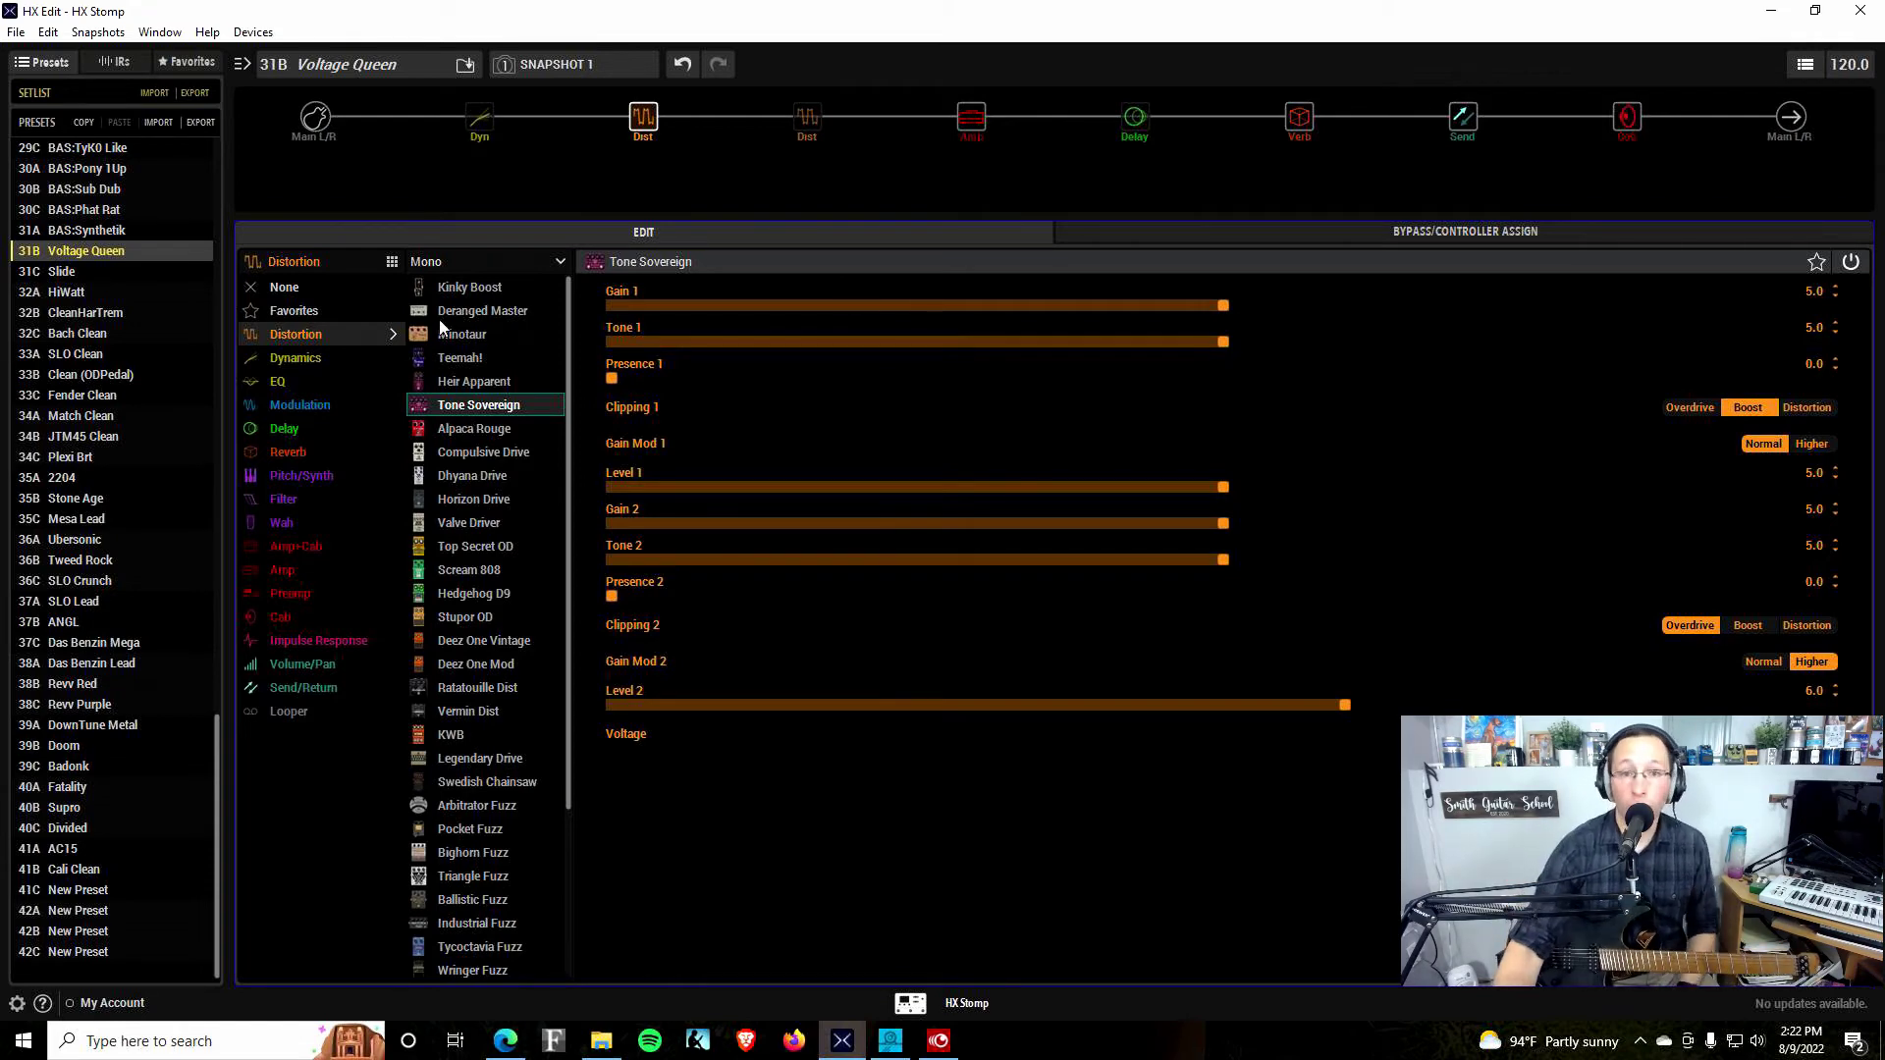
# Bypass the Tone Sovereign, then set the Voltage Queen's Drive 1 to 9.1 and Drive 2 to 1.8
pyautogui.click(635, 94)
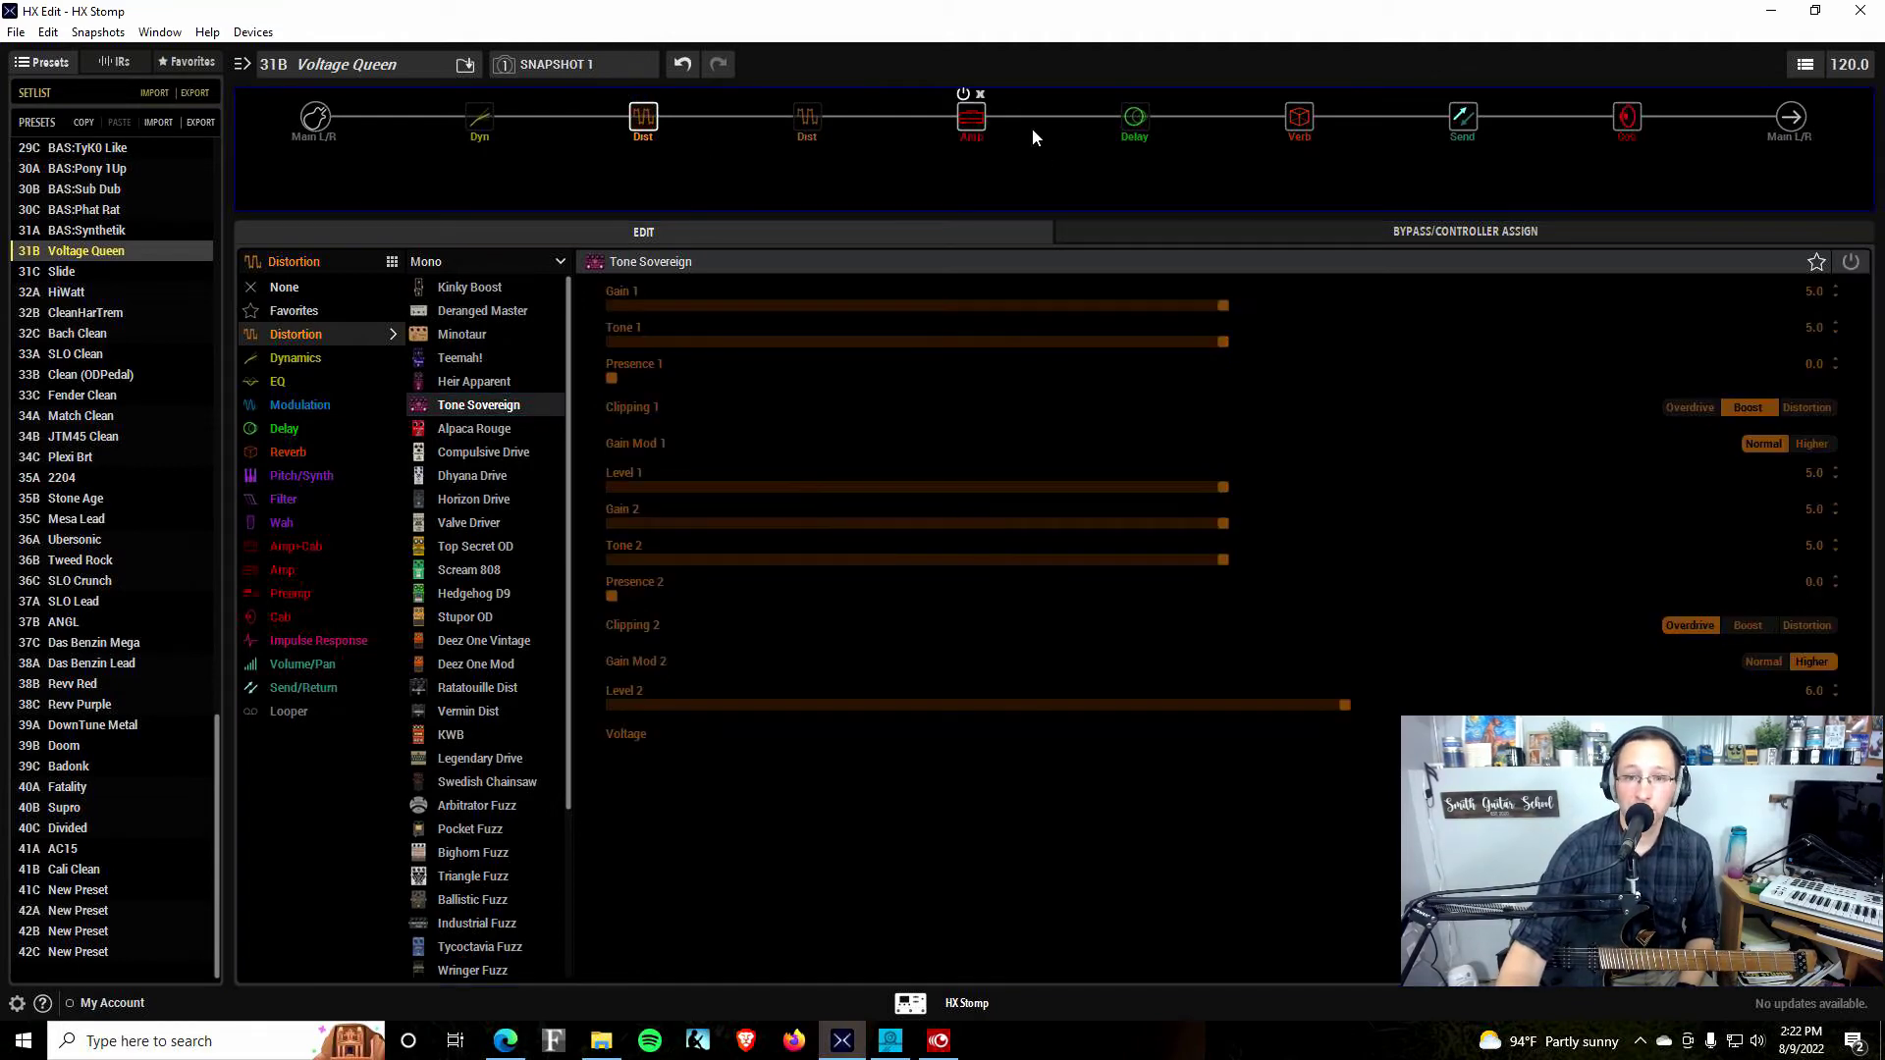
pyautogui.click(978, 128)
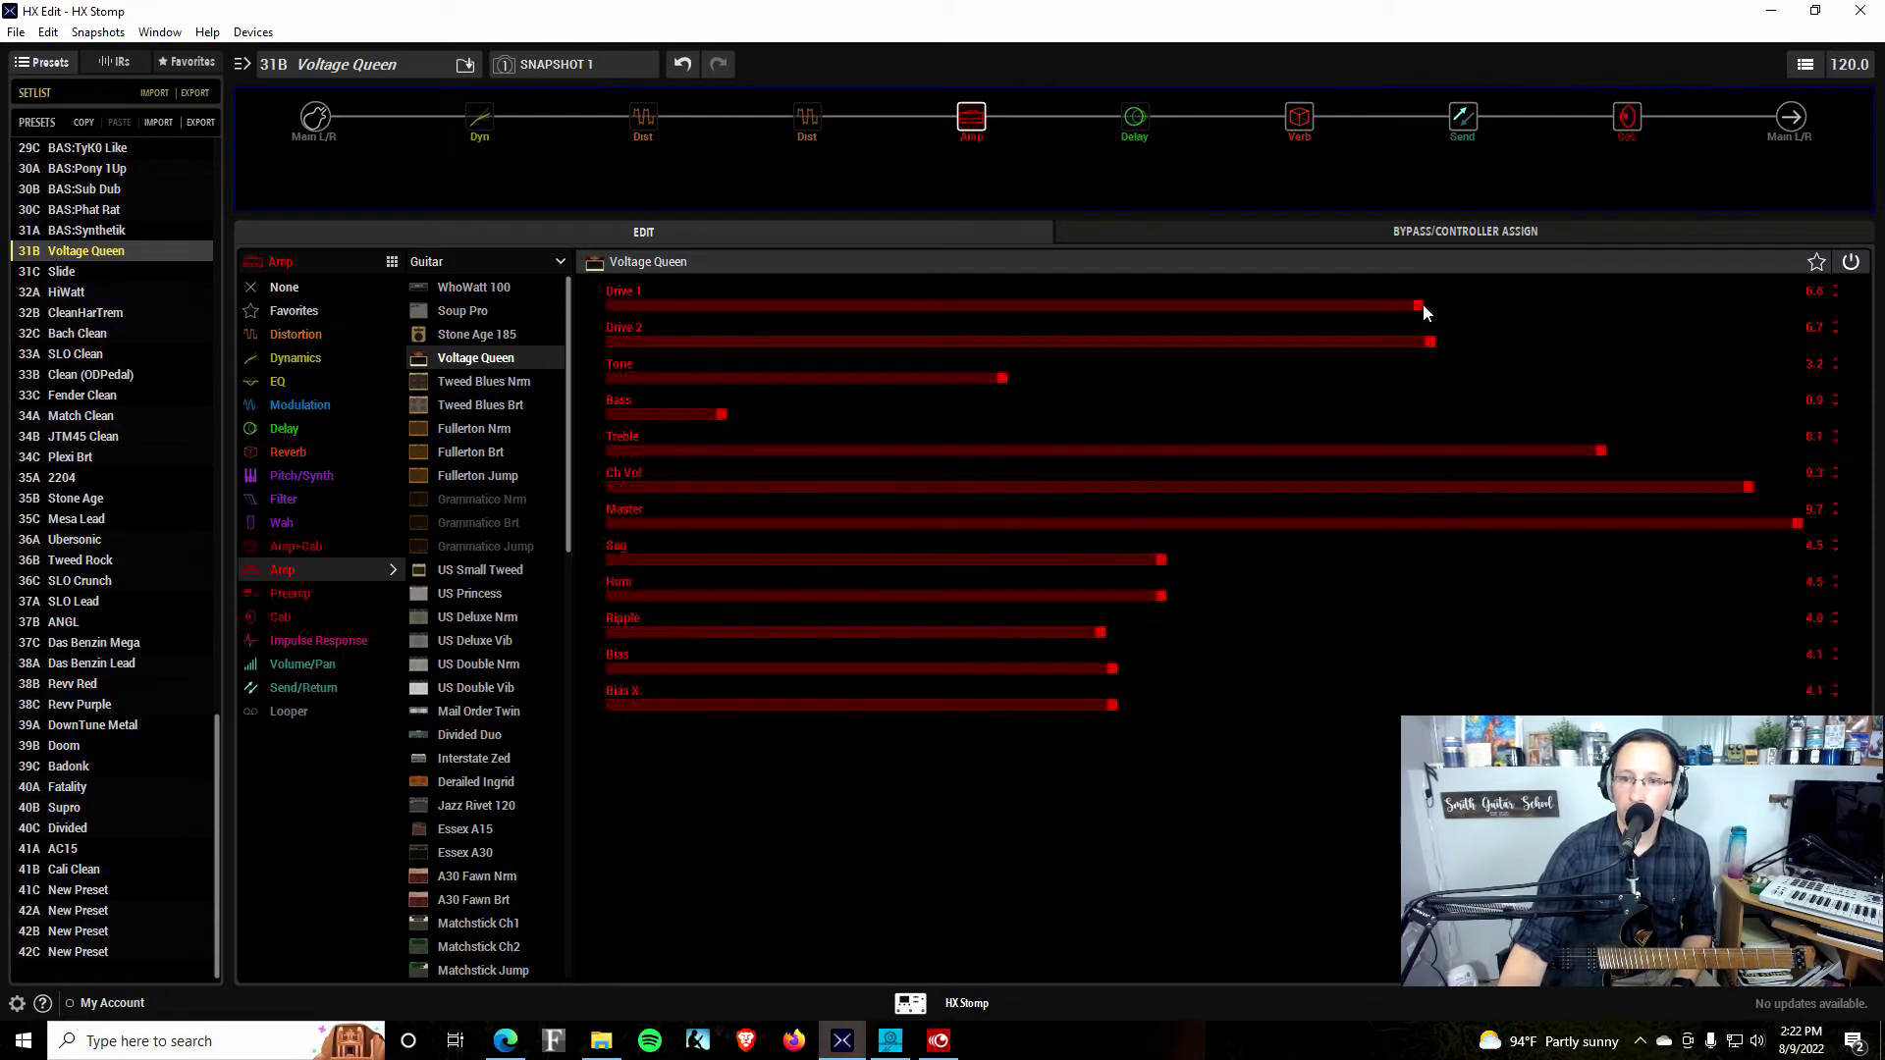
pyautogui.moveTo(1420, 305); pyautogui.dragTo(1726, 310)
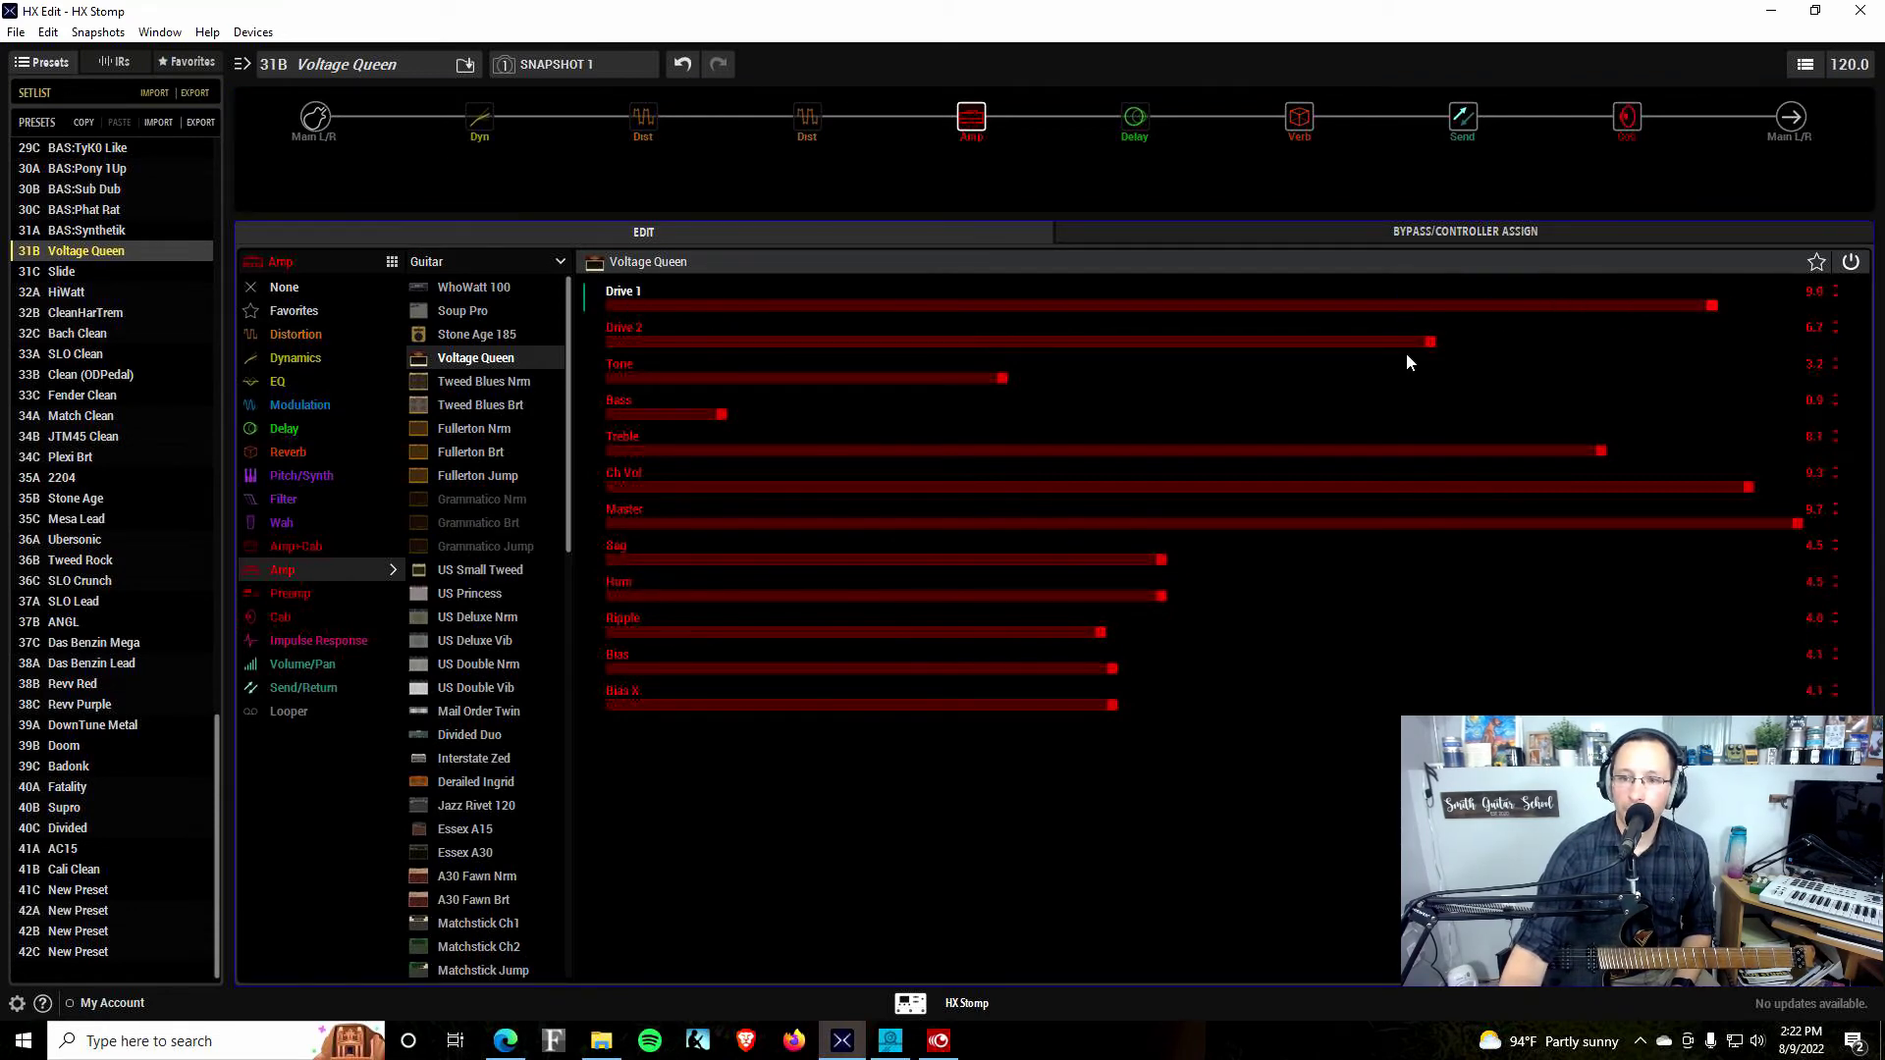
pyautogui.moveTo(1417, 344); pyautogui.dragTo(833, 342)
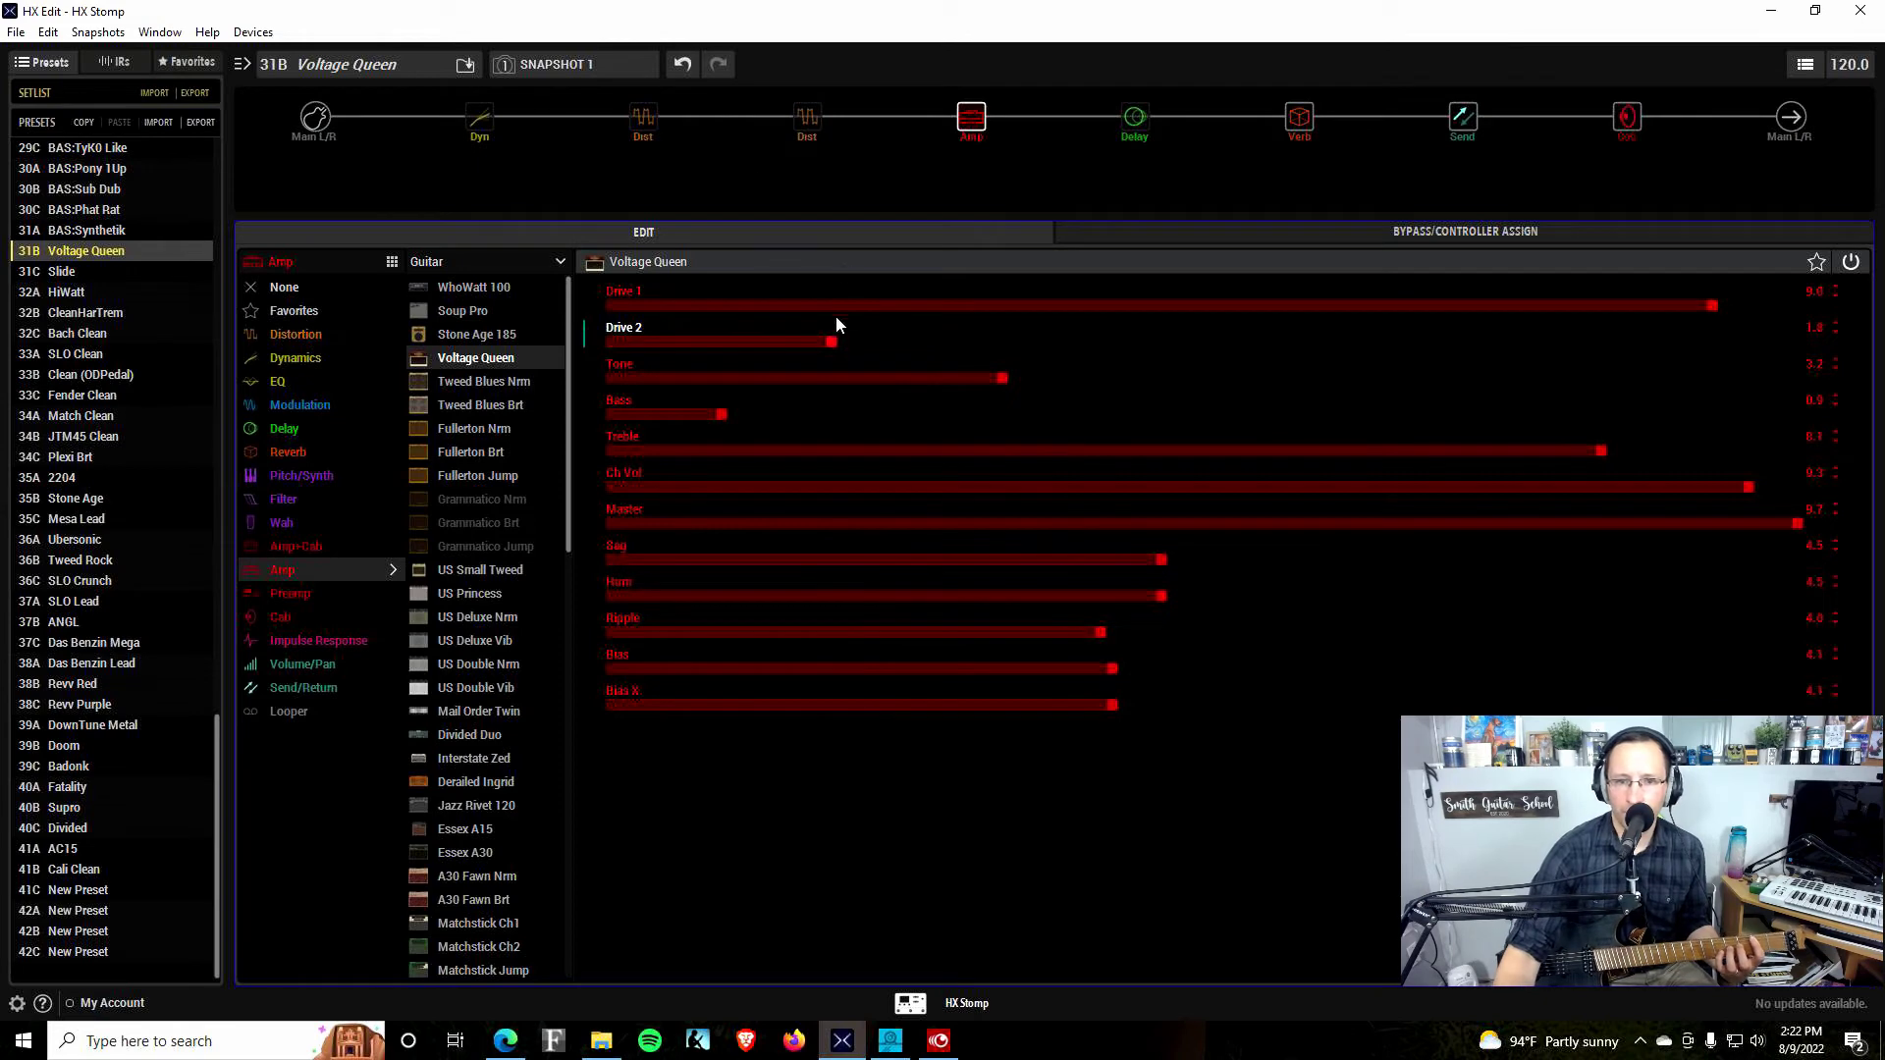
# Swing Drive 1 and Drive 2 between 1.8 and 9.1, settling near 6.1 and 6.2
pyautogui.click(830, 305)
pyautogui.click(1725, 340)
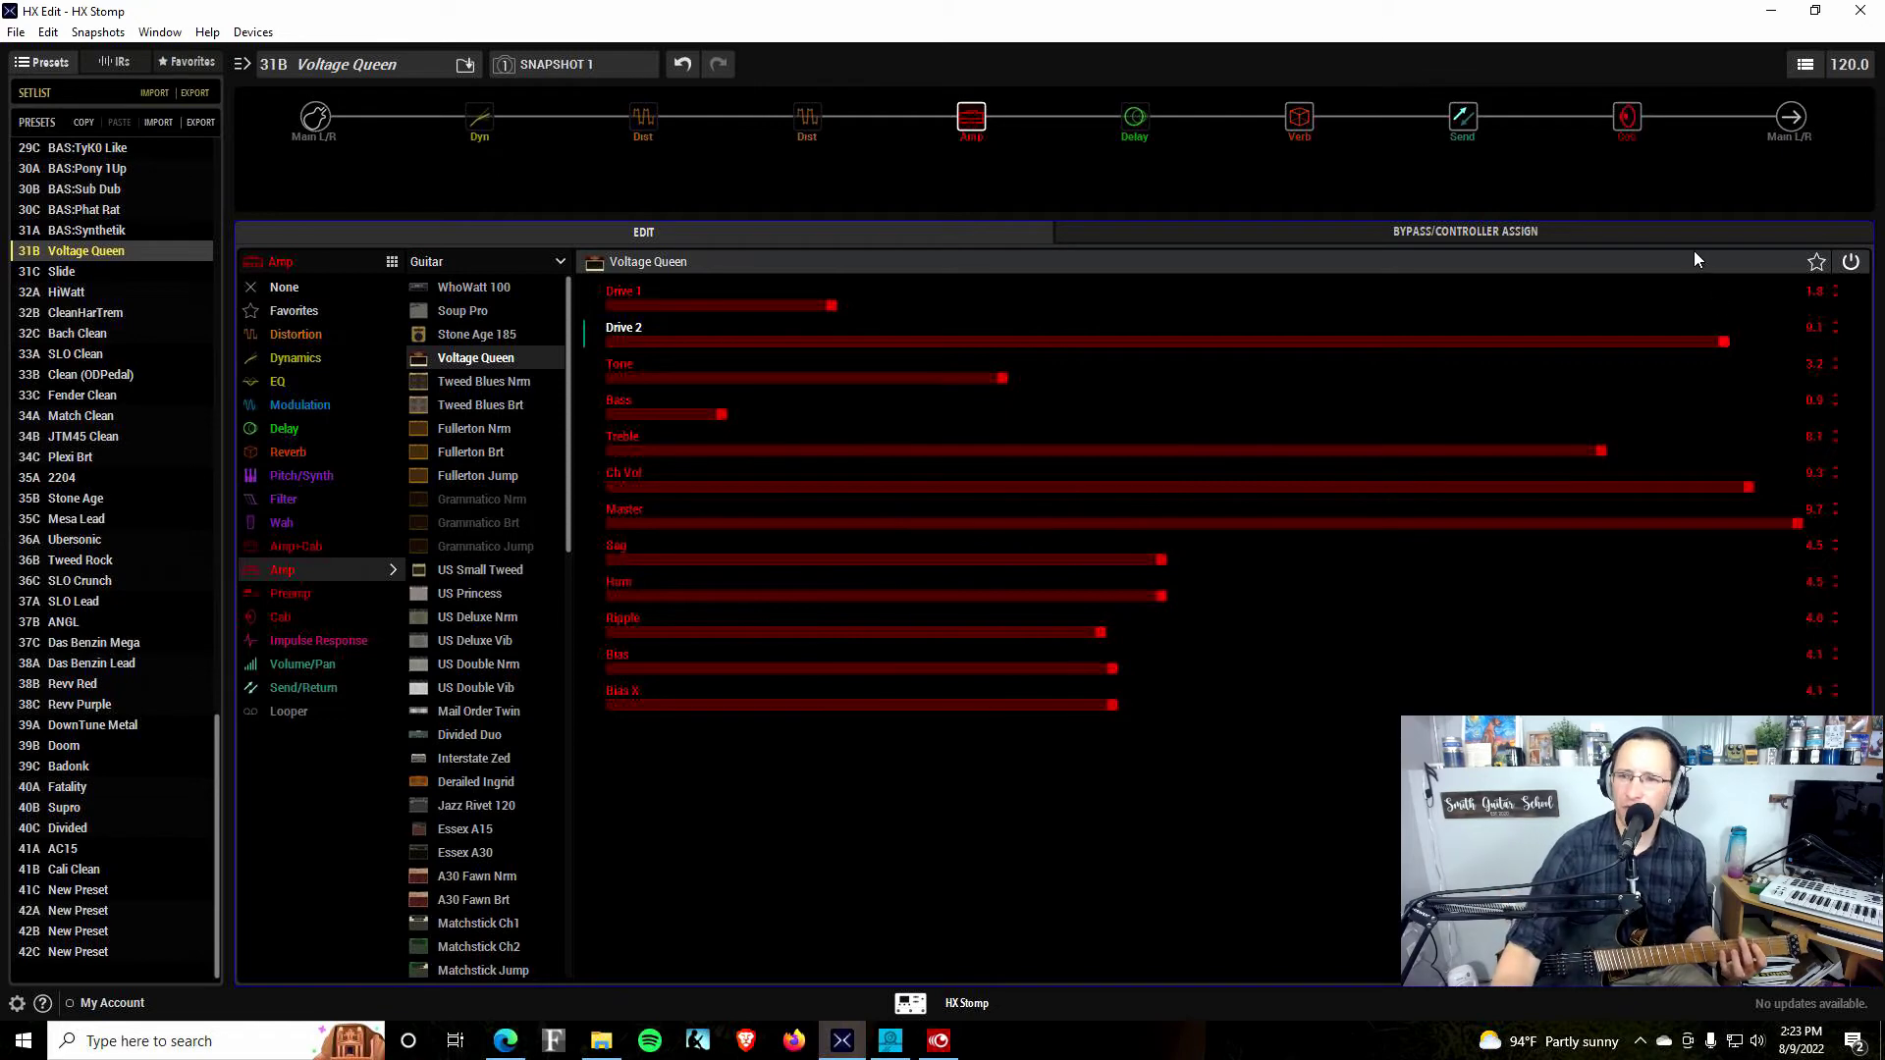
pyautogui.click(1724, 305)
pyautogui.click(830, 341)
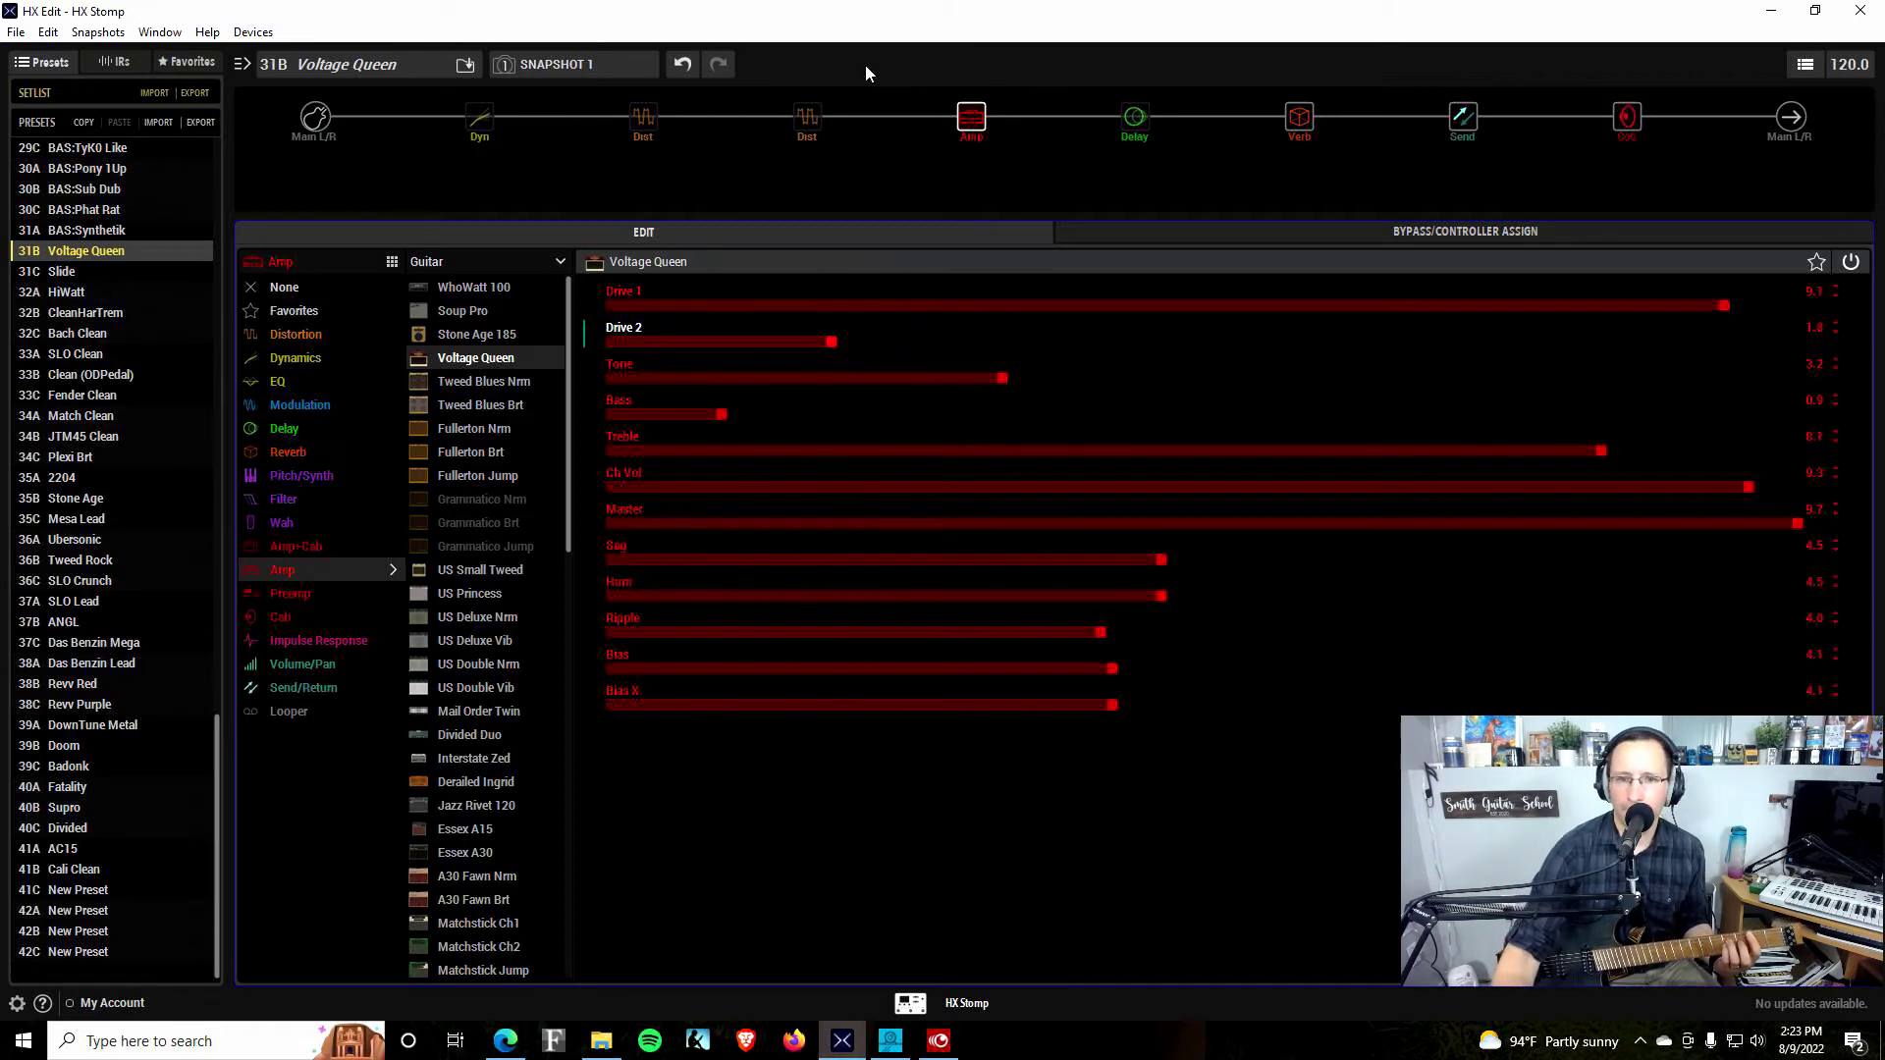
pyautogui.click(1724, 342)
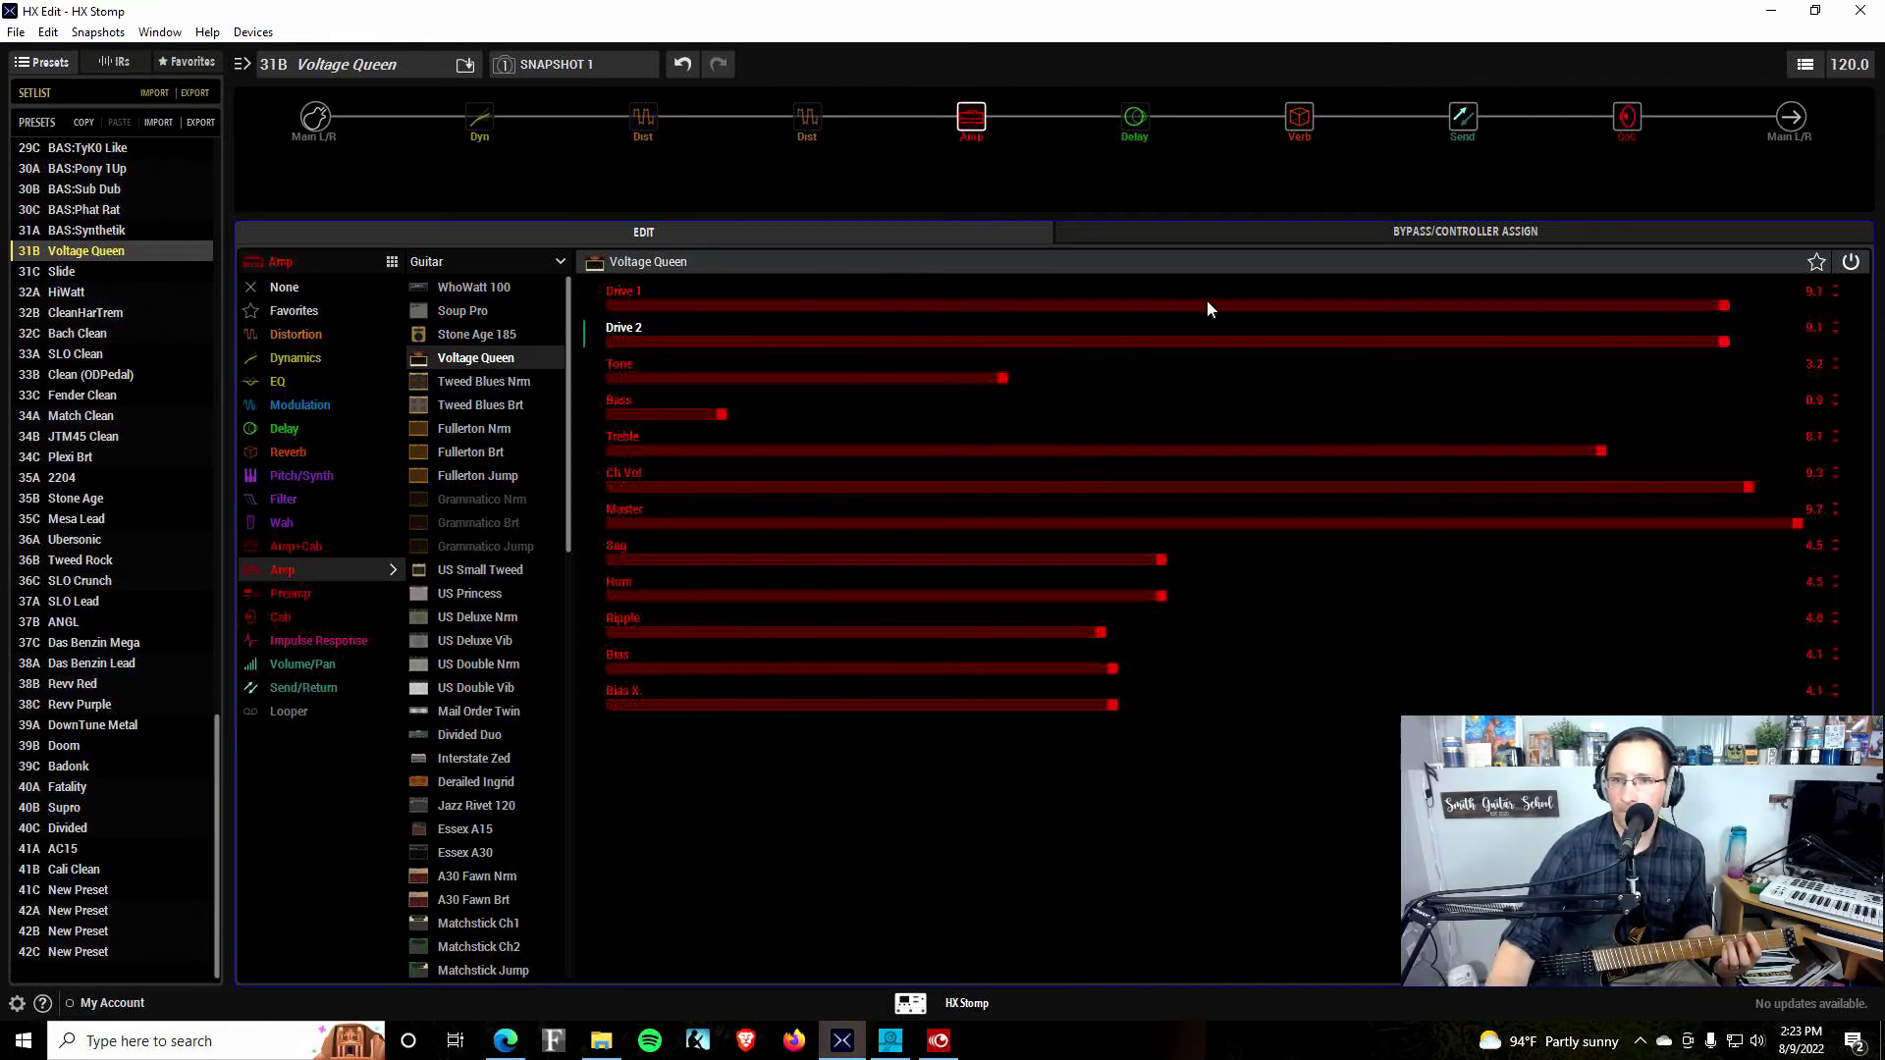
pyautogui.click(1003, 306)
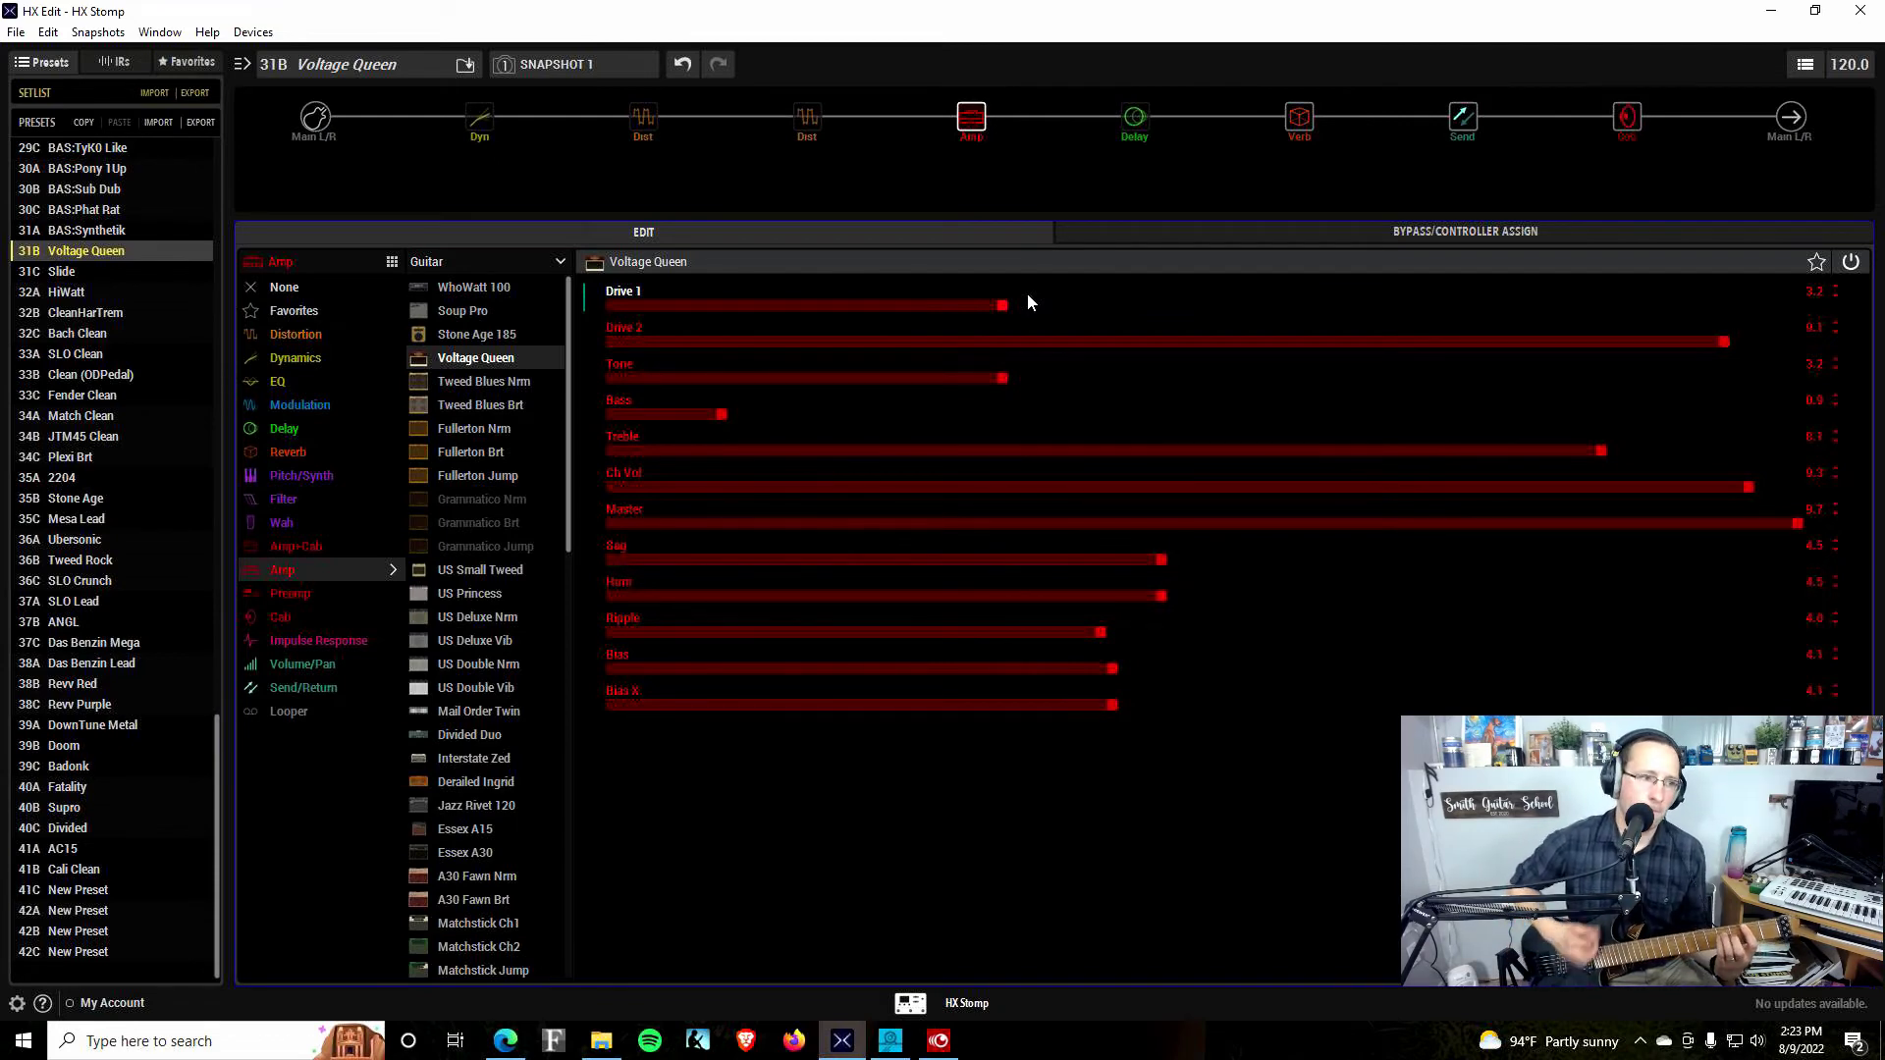
pyautogui.click(1355, 305)
pyautogui.click(1371, 342)
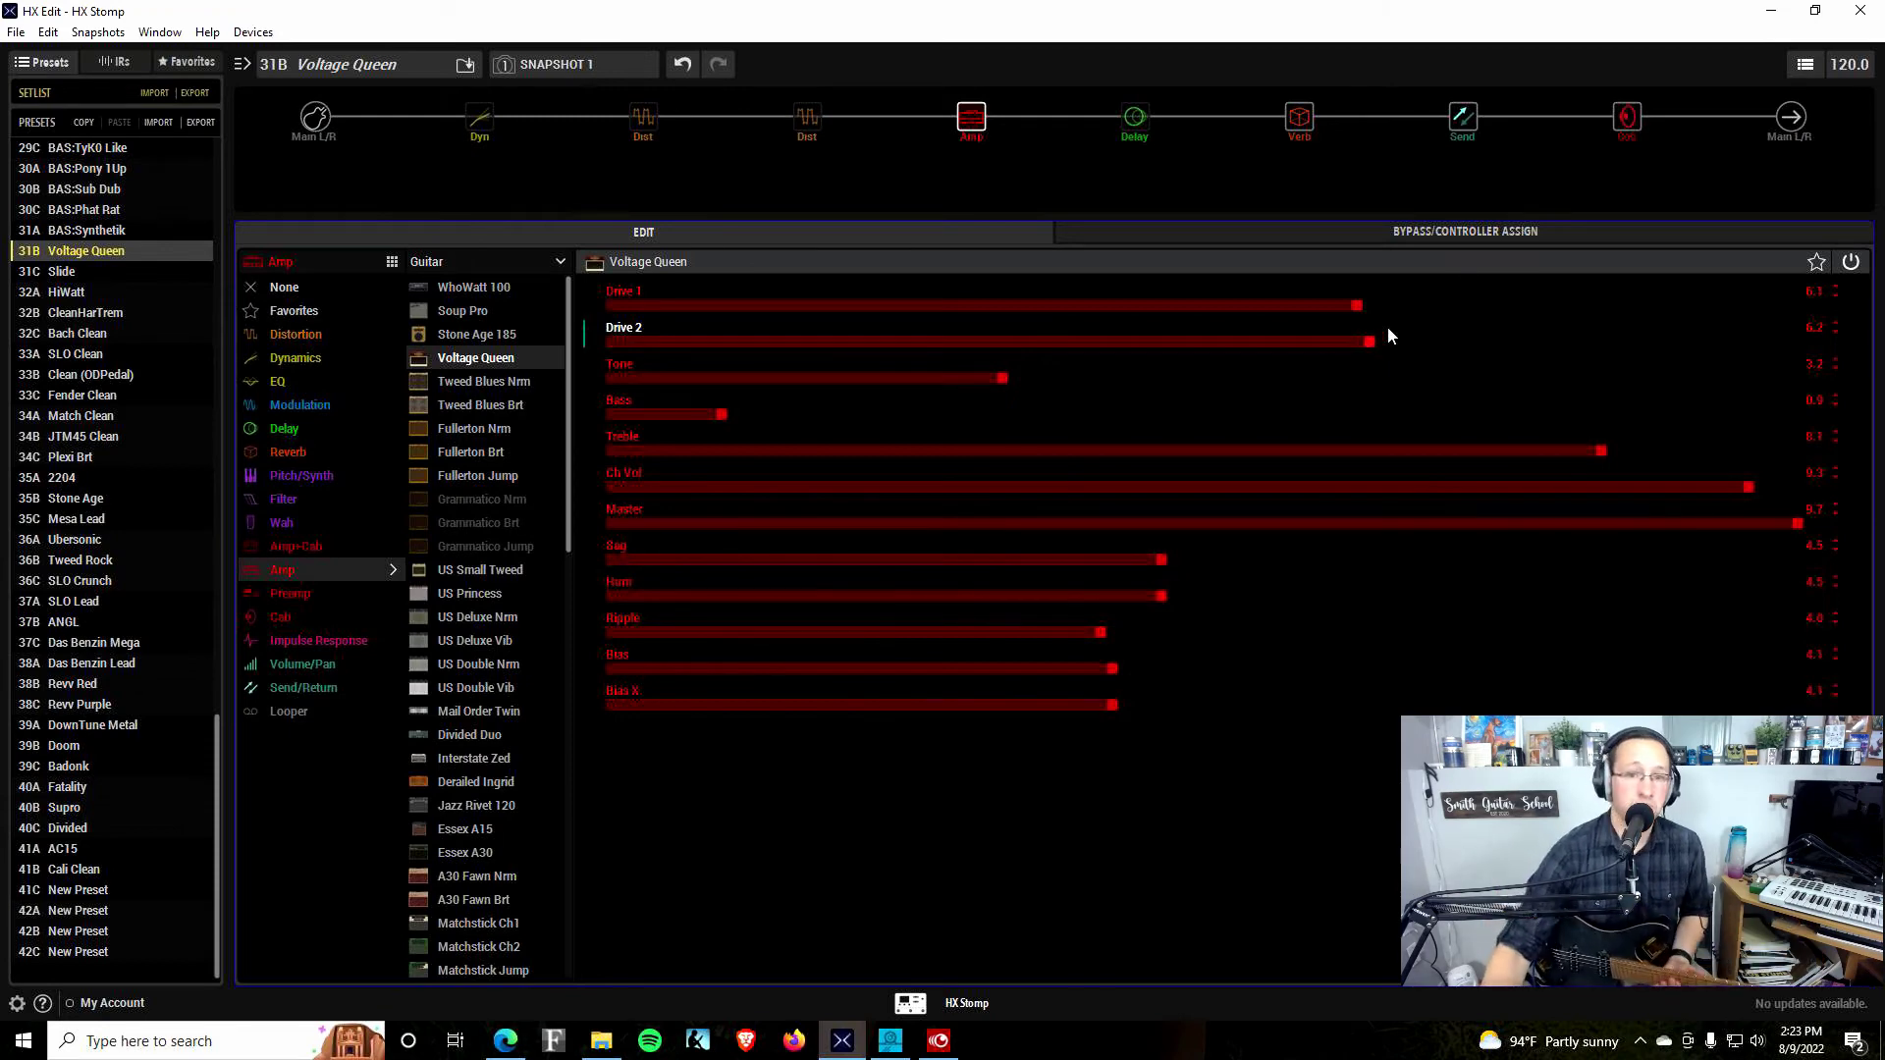
# On the second drive block, audition Arbitrator Fuzz, then return to Bighorn Fuzz
pyautogui.click(815, 114)
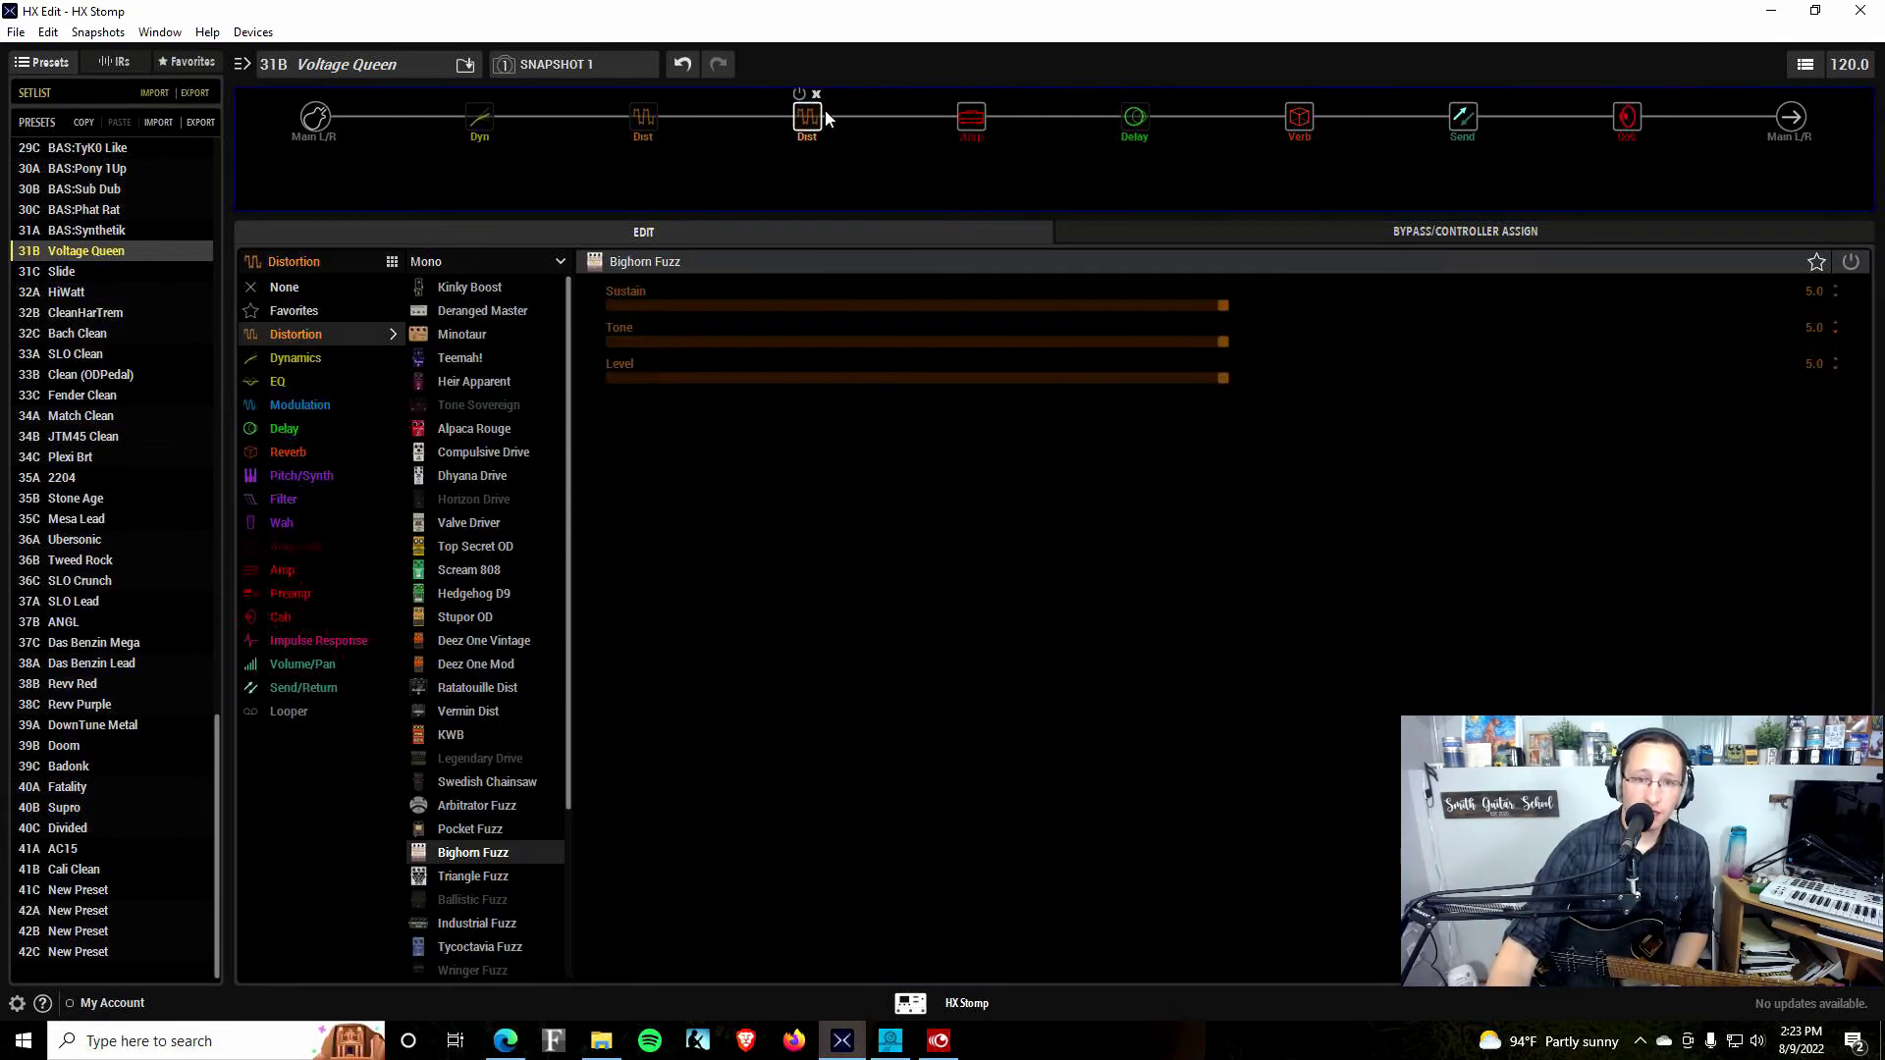
pyautogui.click(504, 804)
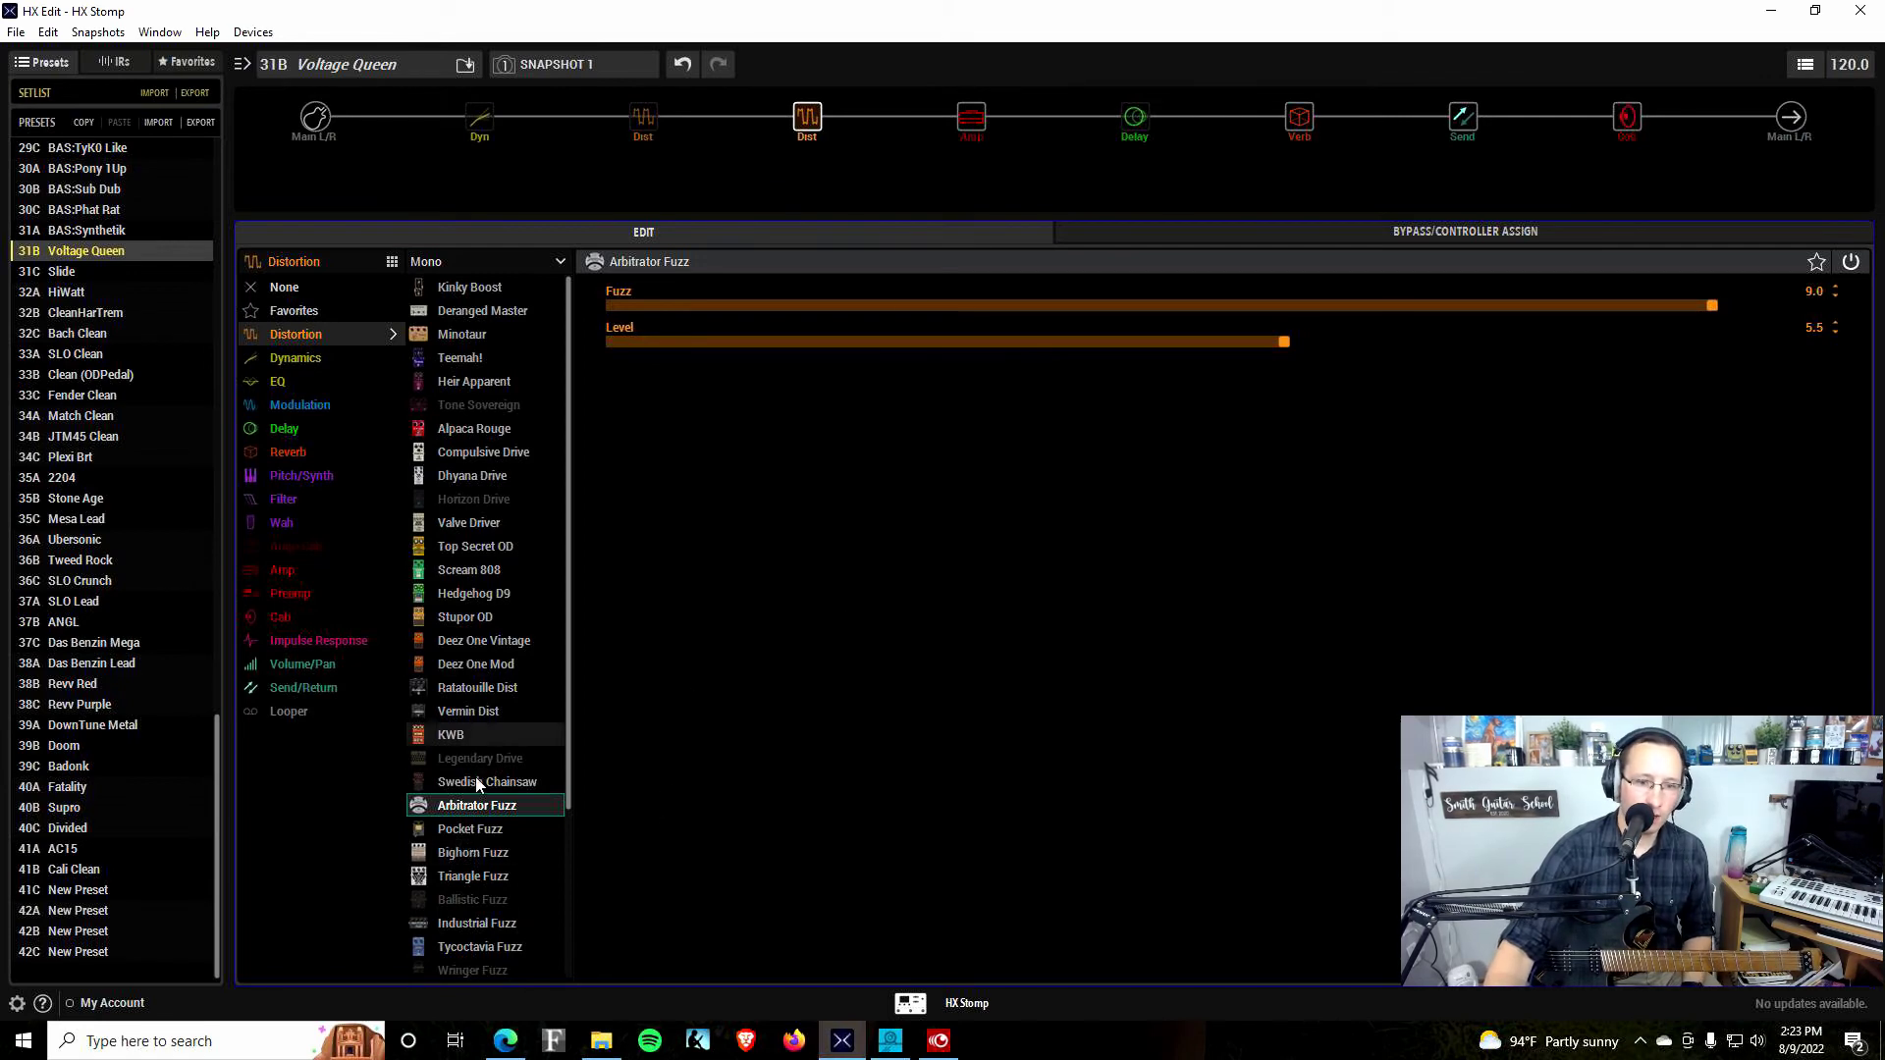
pyautogui.click(471, 854)
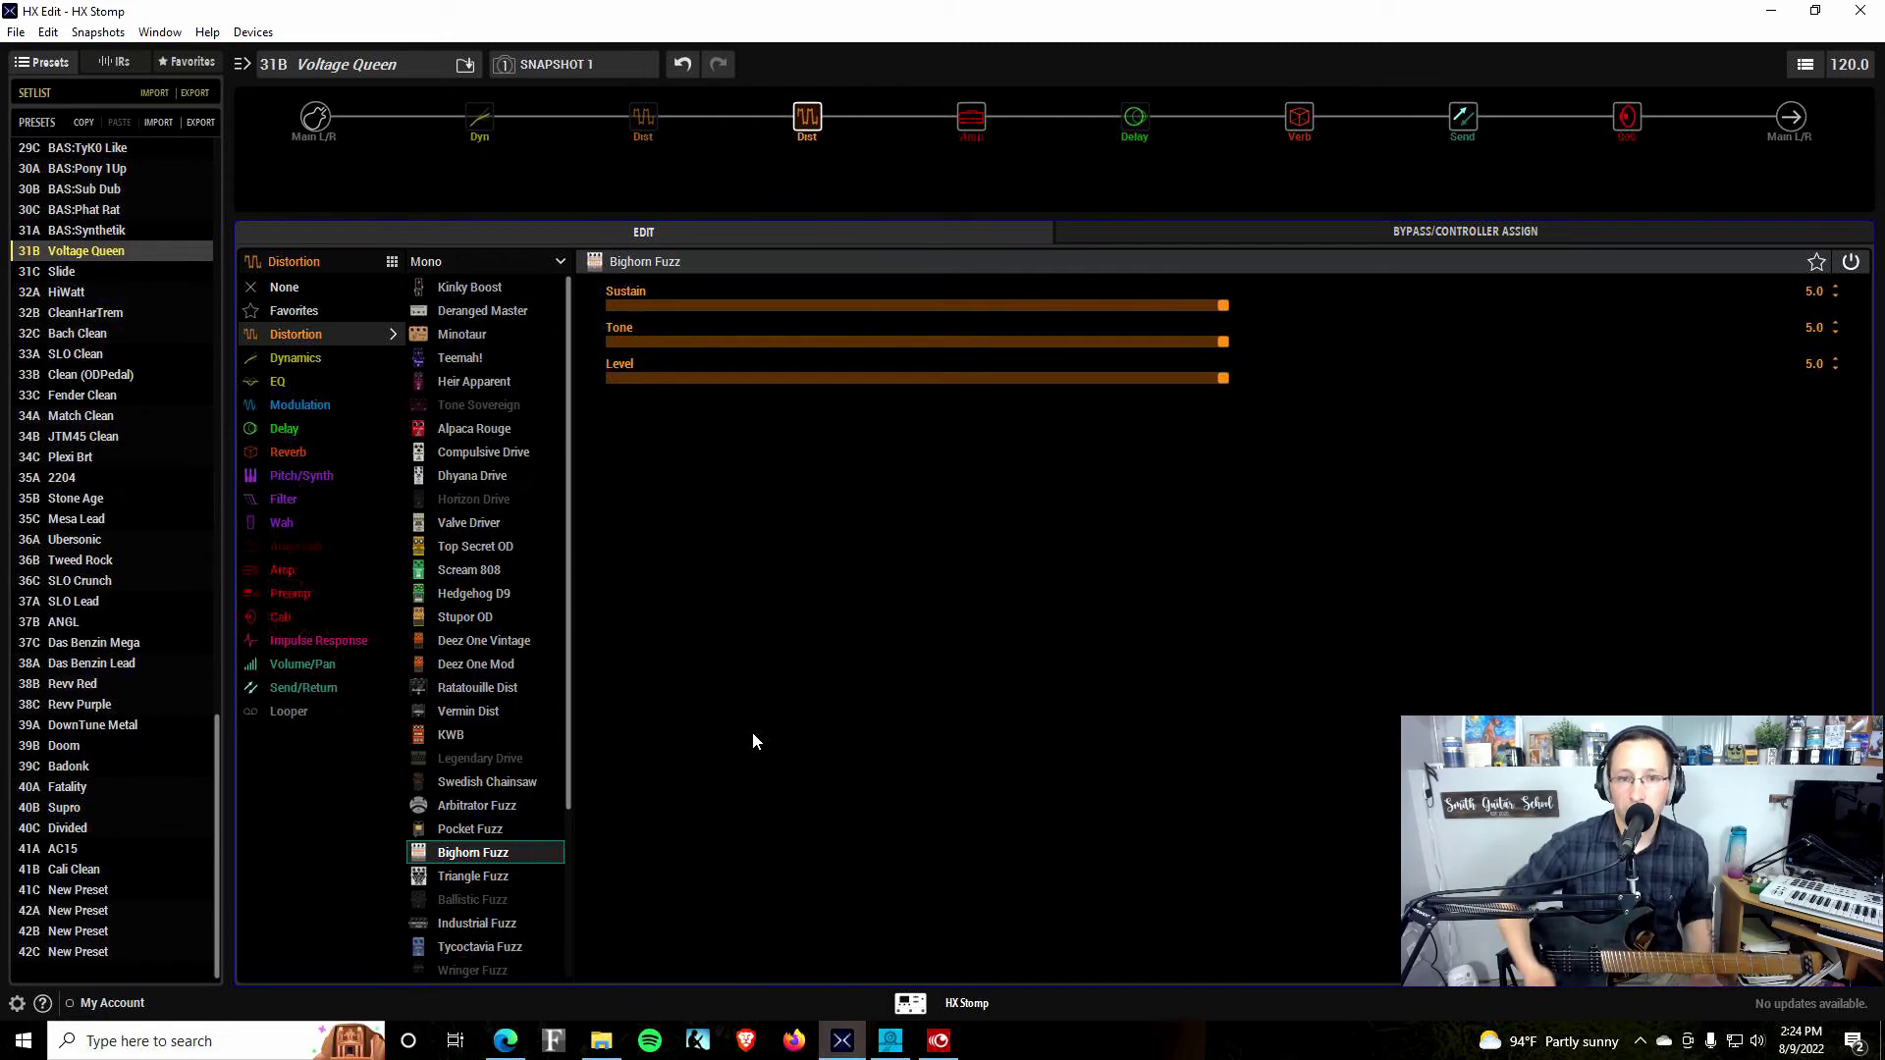
# Lower the Voltage Queen's Drive 1 and Drive 2 both to 2.0
pyautogui.click(978, 124)
pyautogui.click(850, 304)
pyautogui.click(854, 341)
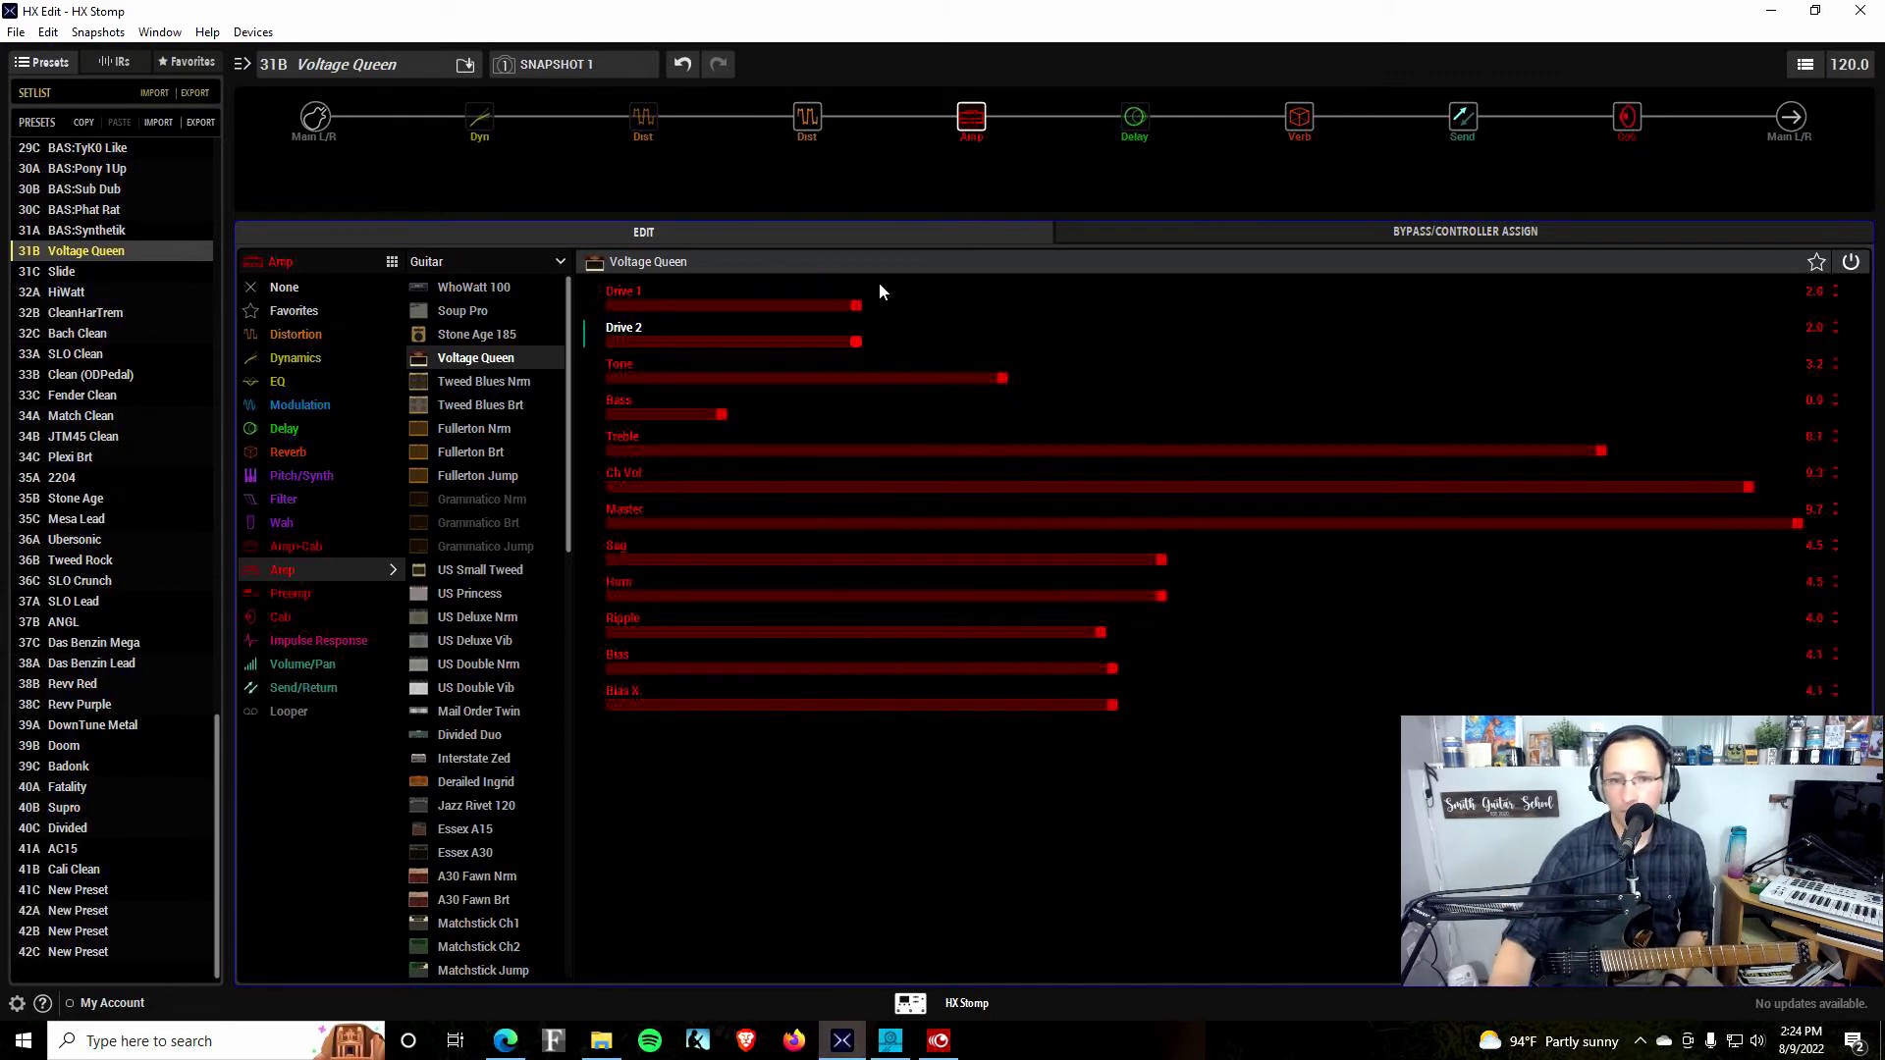
# Swap the second drive for Tycoctavia Fuzz at Fuzz 7.5, Level 6.7, then show the amp again
pyautogui.click(802, 167)
pyautogui.scroll(-2, 515, 853)
pyautogui.scroll(-2, 514, 852)
pyautogui.click(444, 781)
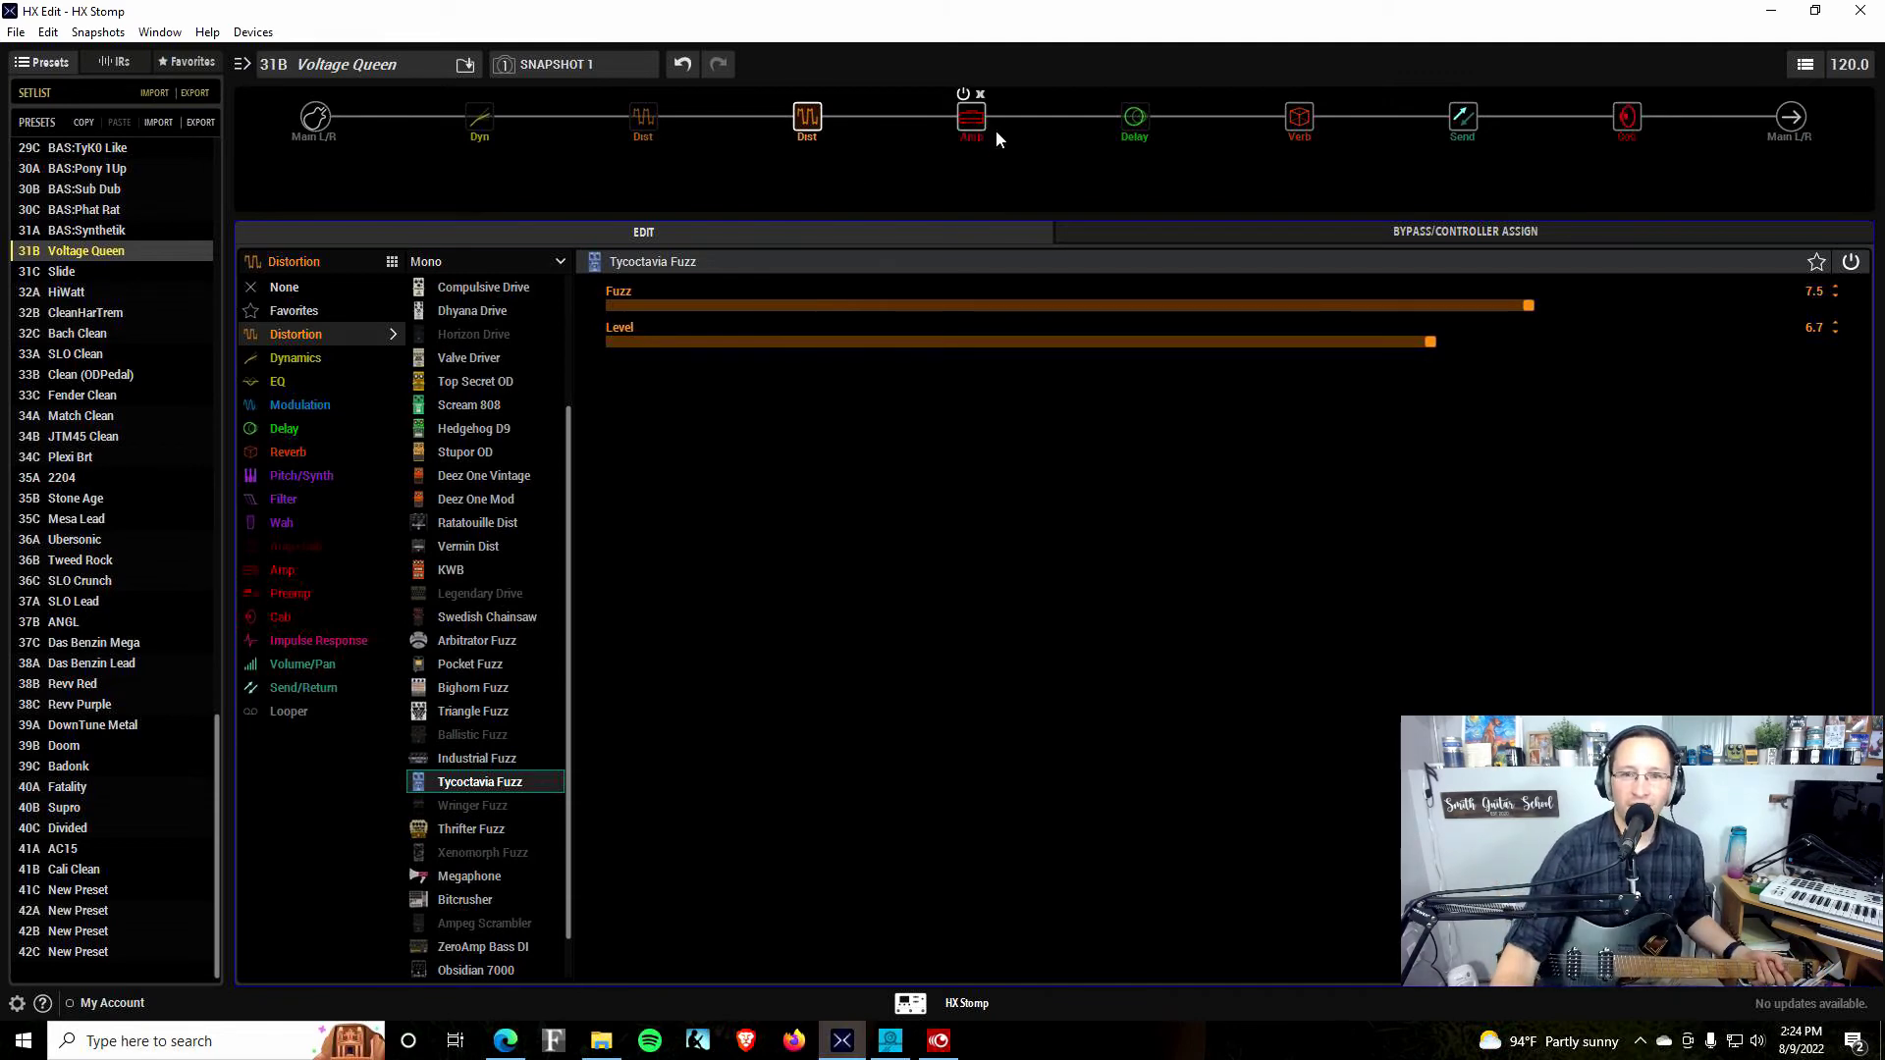
pyautogui.click(970, 118)
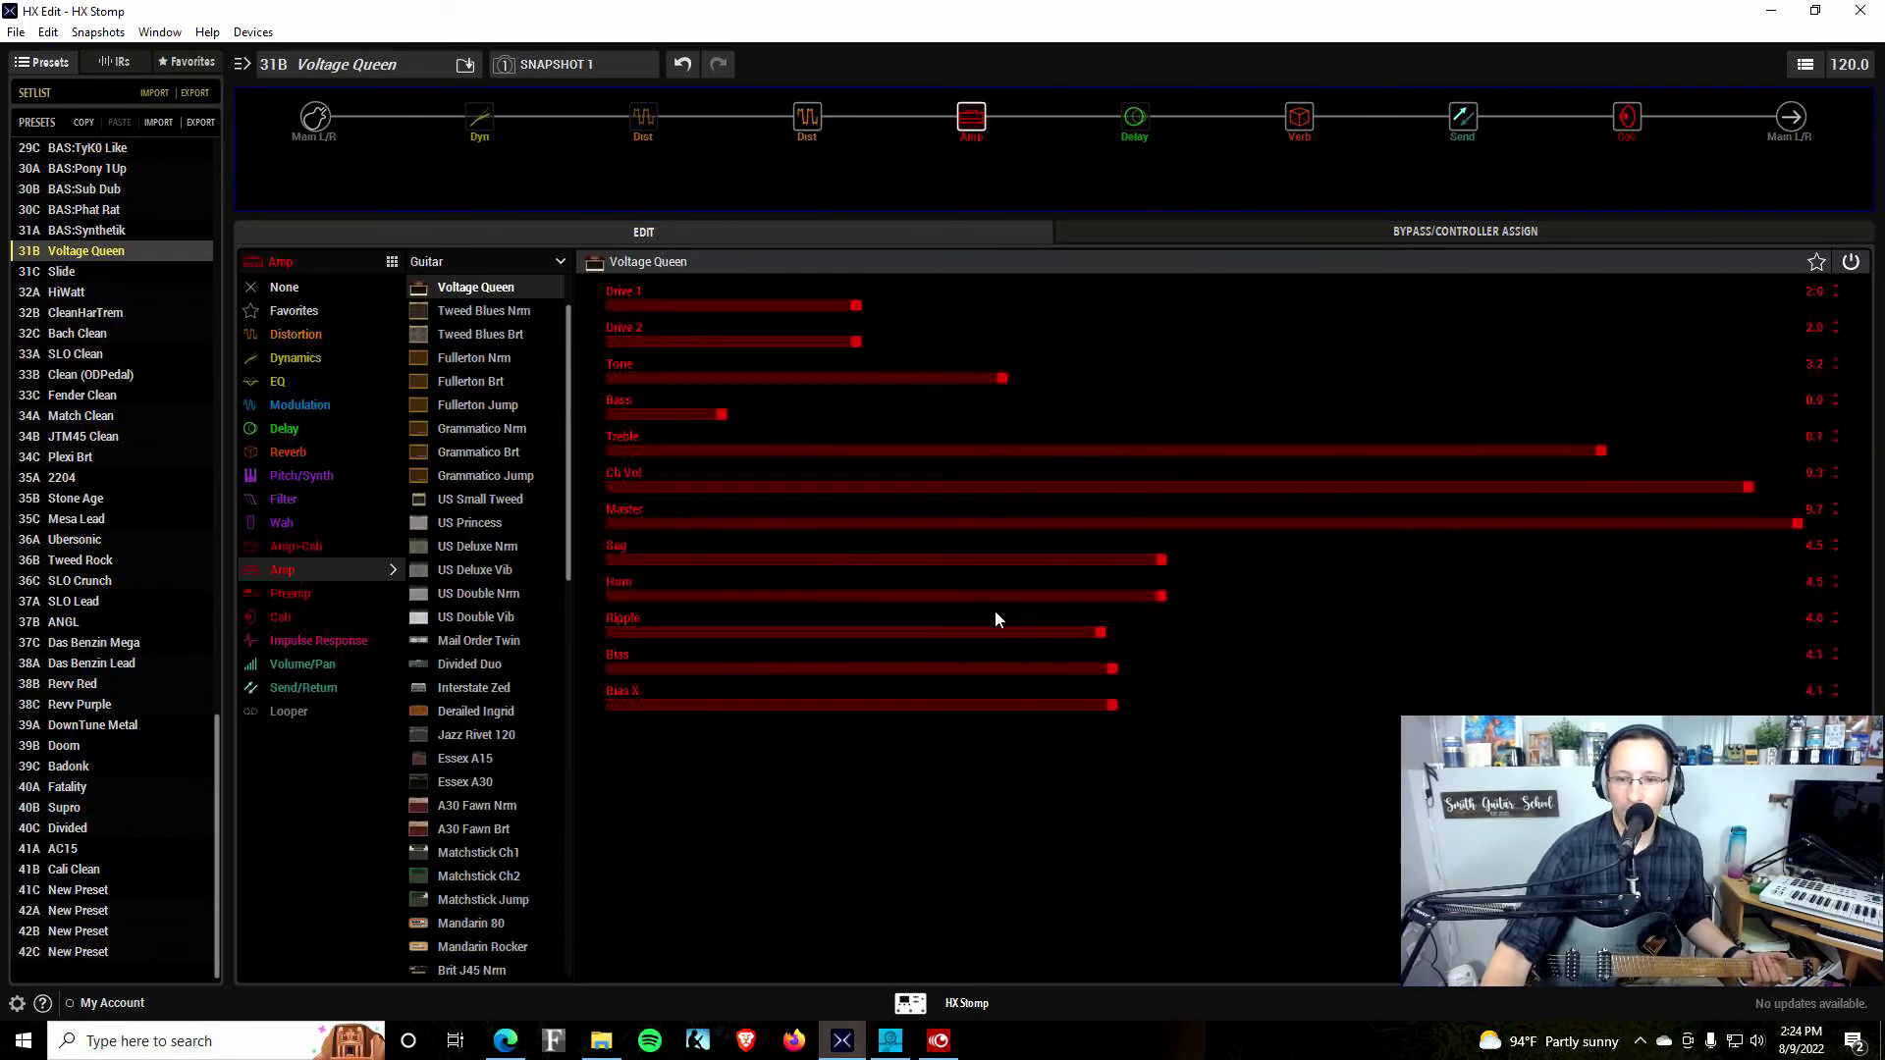
# Bypass the second drive and raise the Voltage Queen's Drive 1 and 2 to about 8.7, Hum to 10.0
pyautogui.moveTo(1168, 595); pyautogui.dragTo(1741, 587)
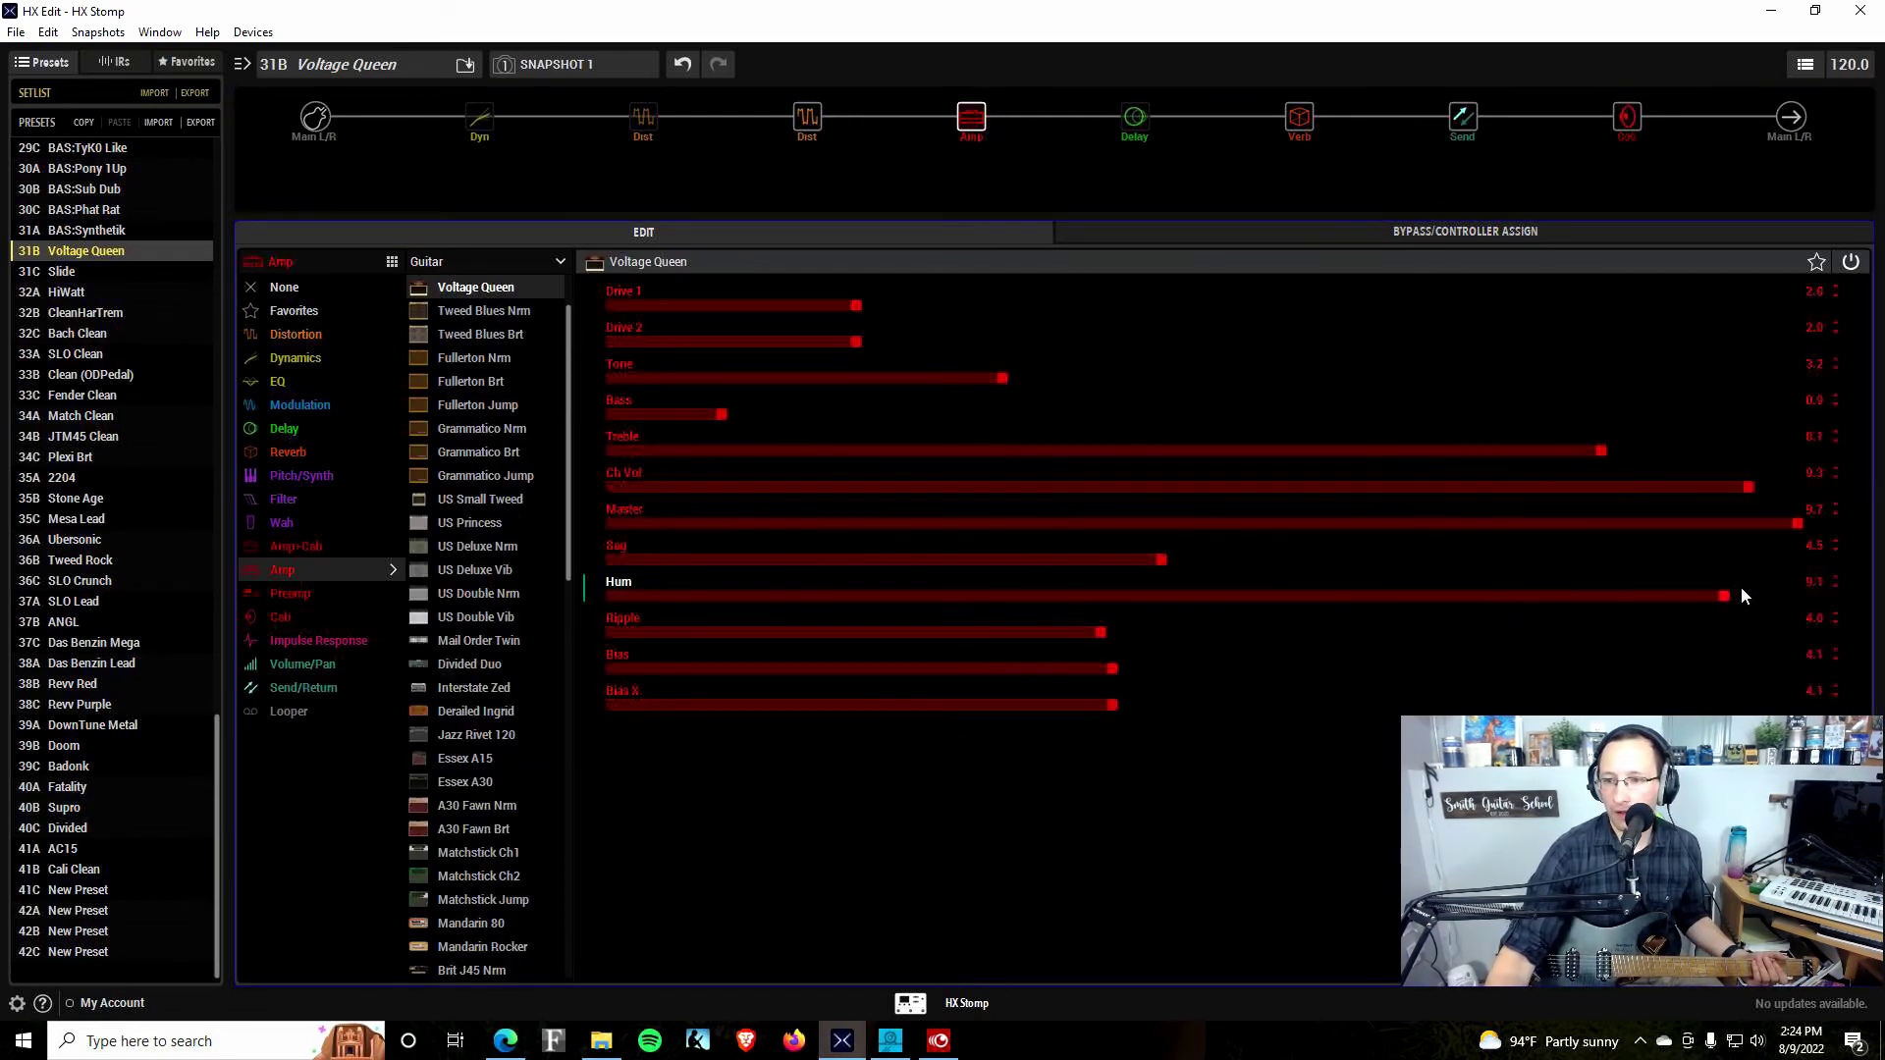
pyautogui.click(801, 95)
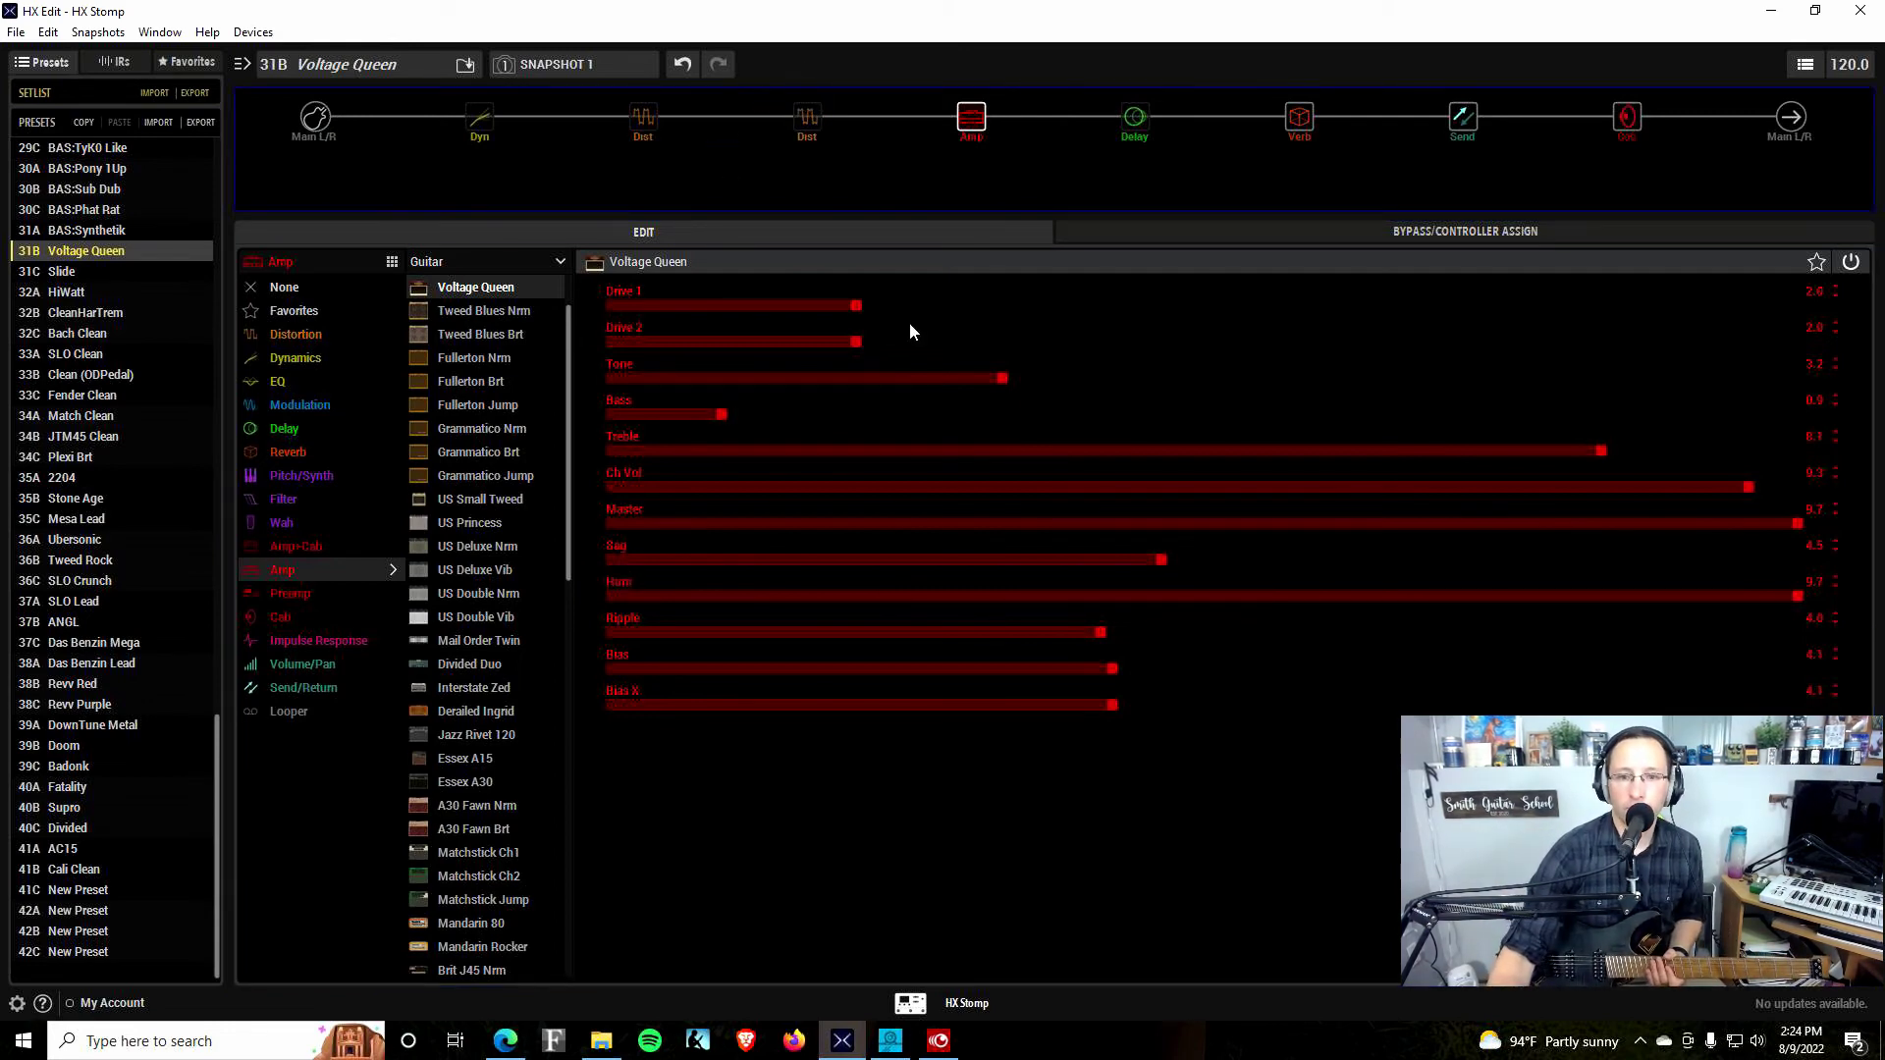
pyautogui.moveTo(851, 305); pyautogui.dragTo(1606, 312)
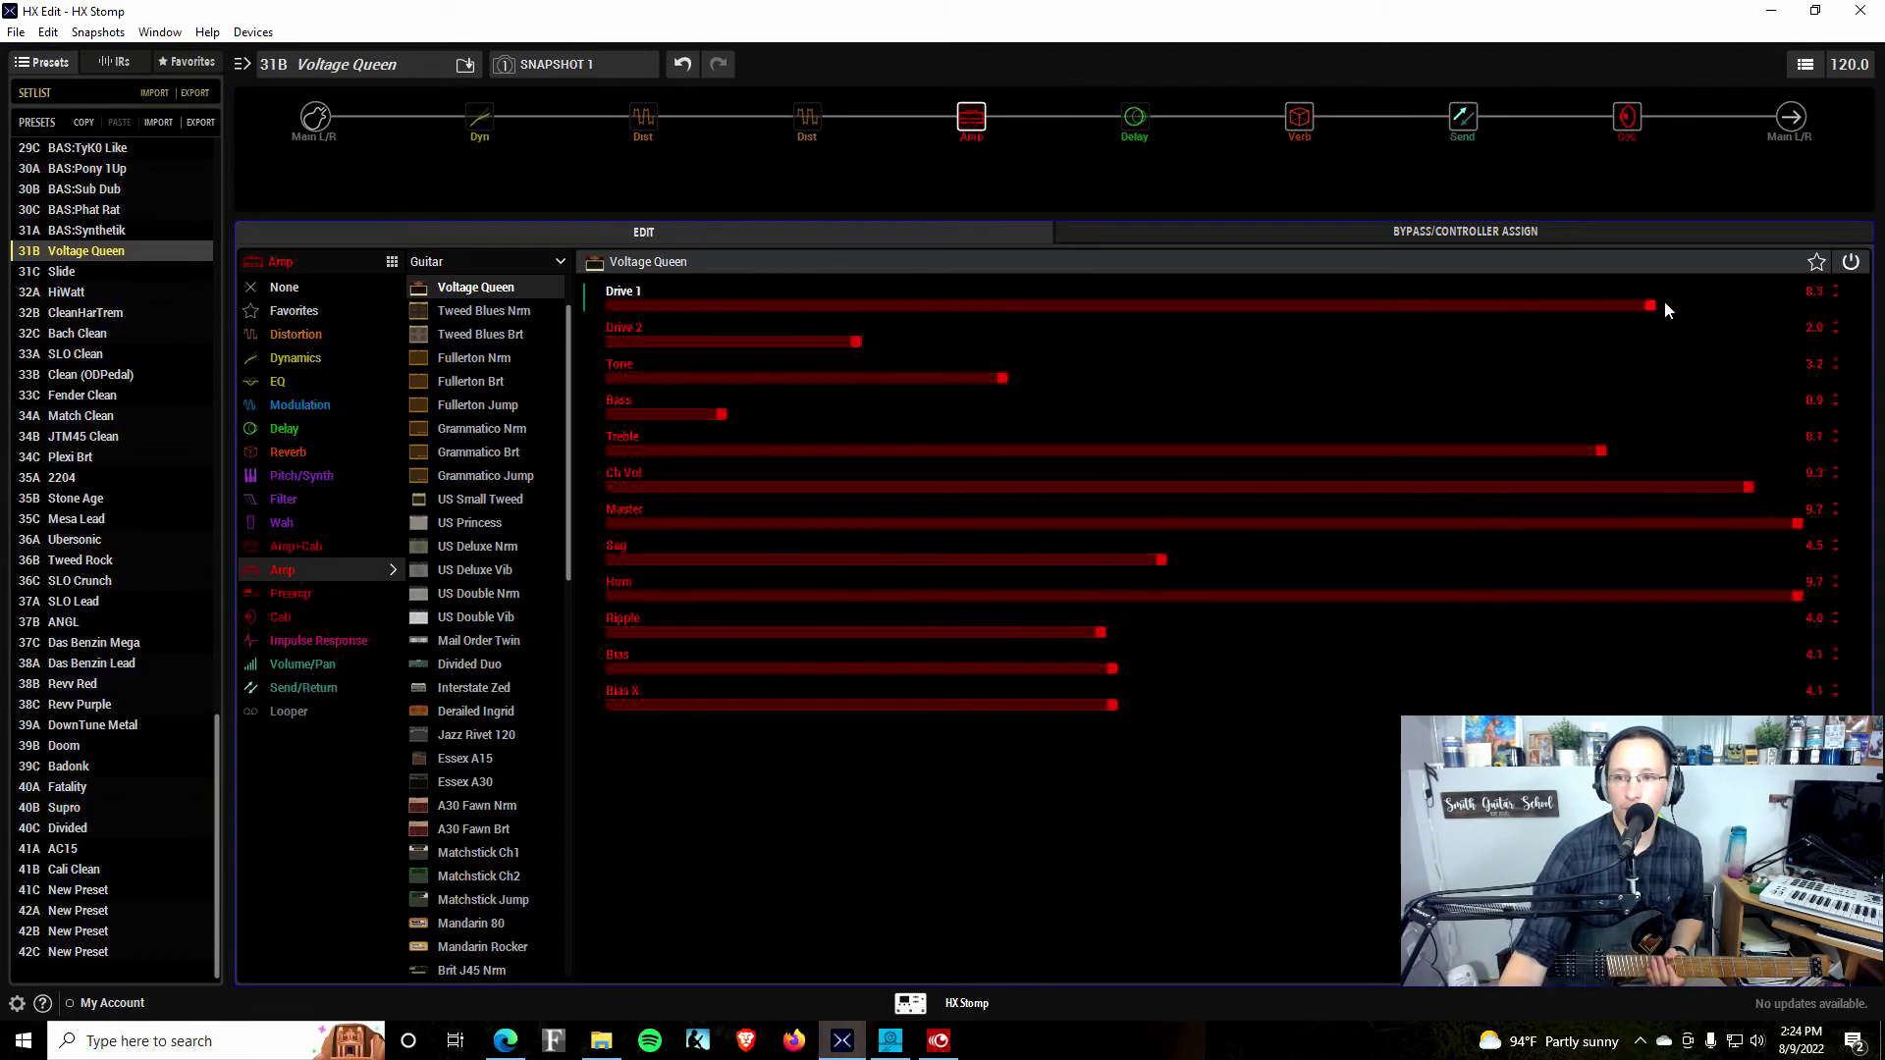
pyautogui.moveTo(862, 345); pyautogui.dragTo(1639, 350)
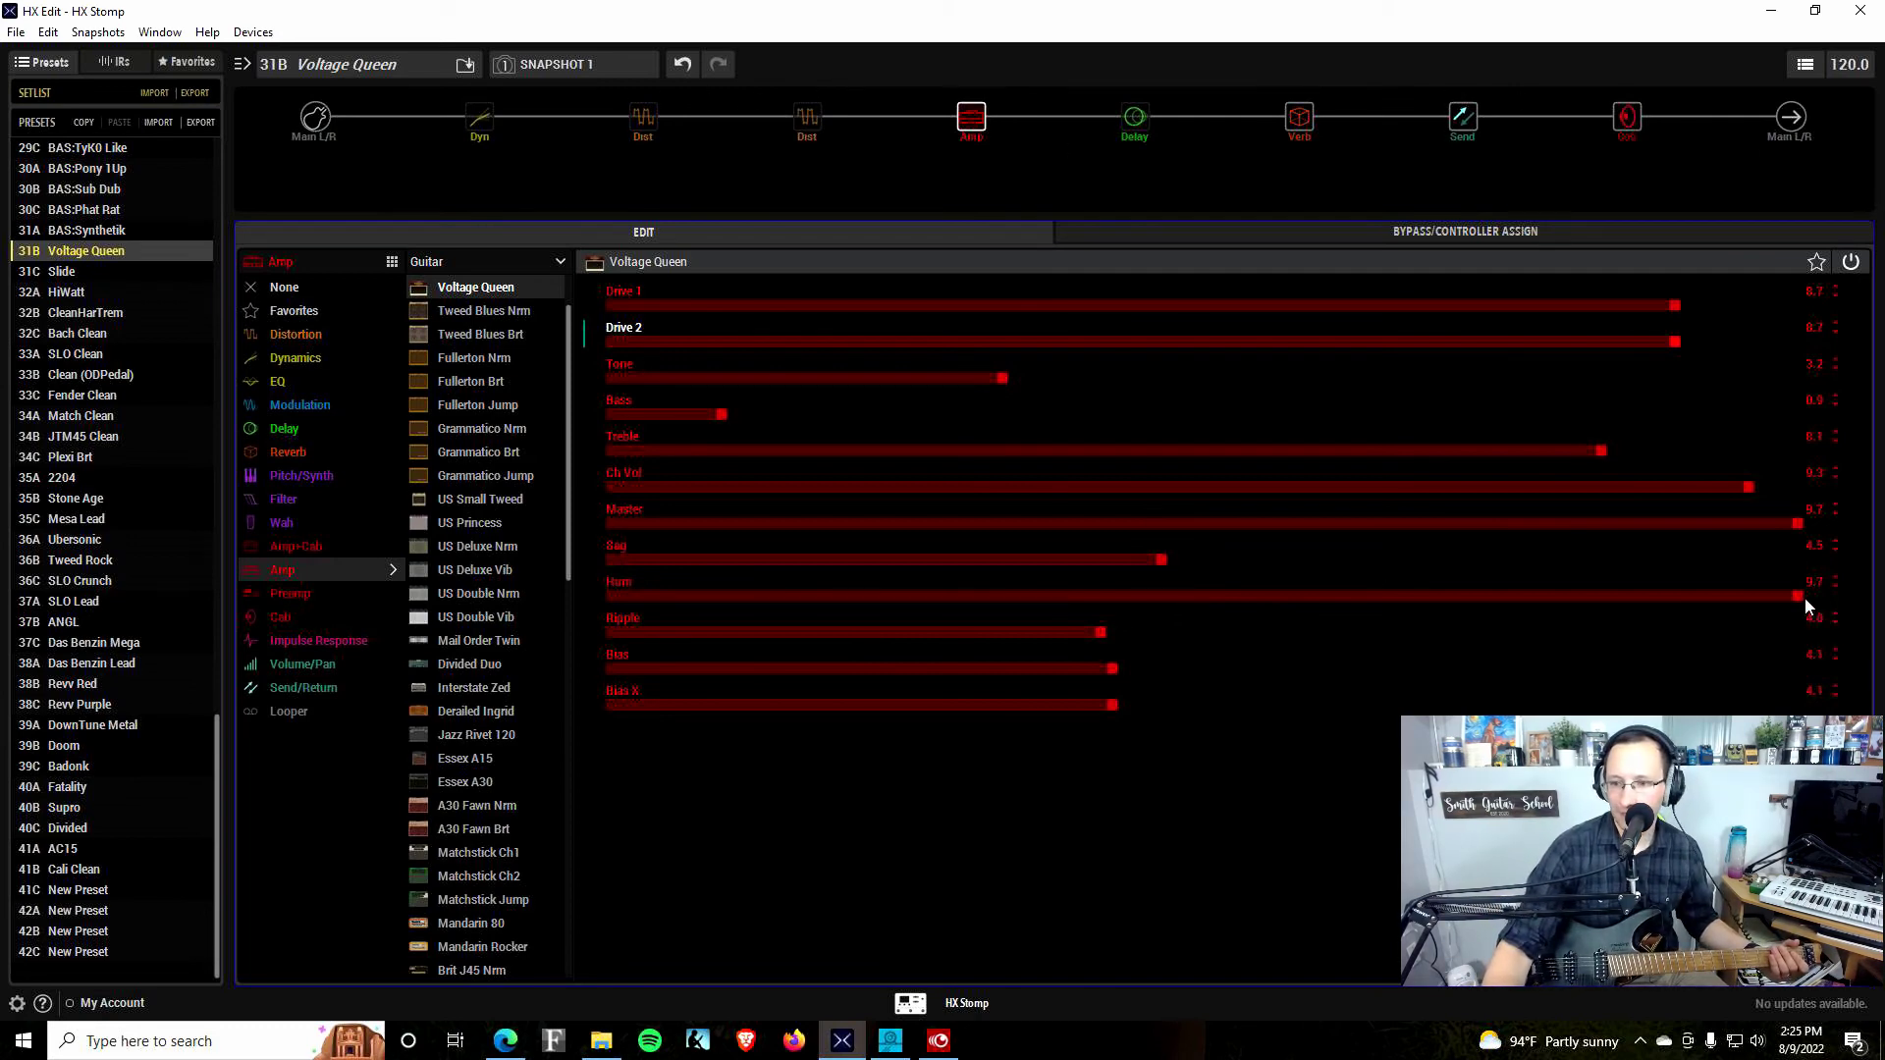
pyautogui.moveTo(1805, 597); pyautogui.dragTo(1870, 609)
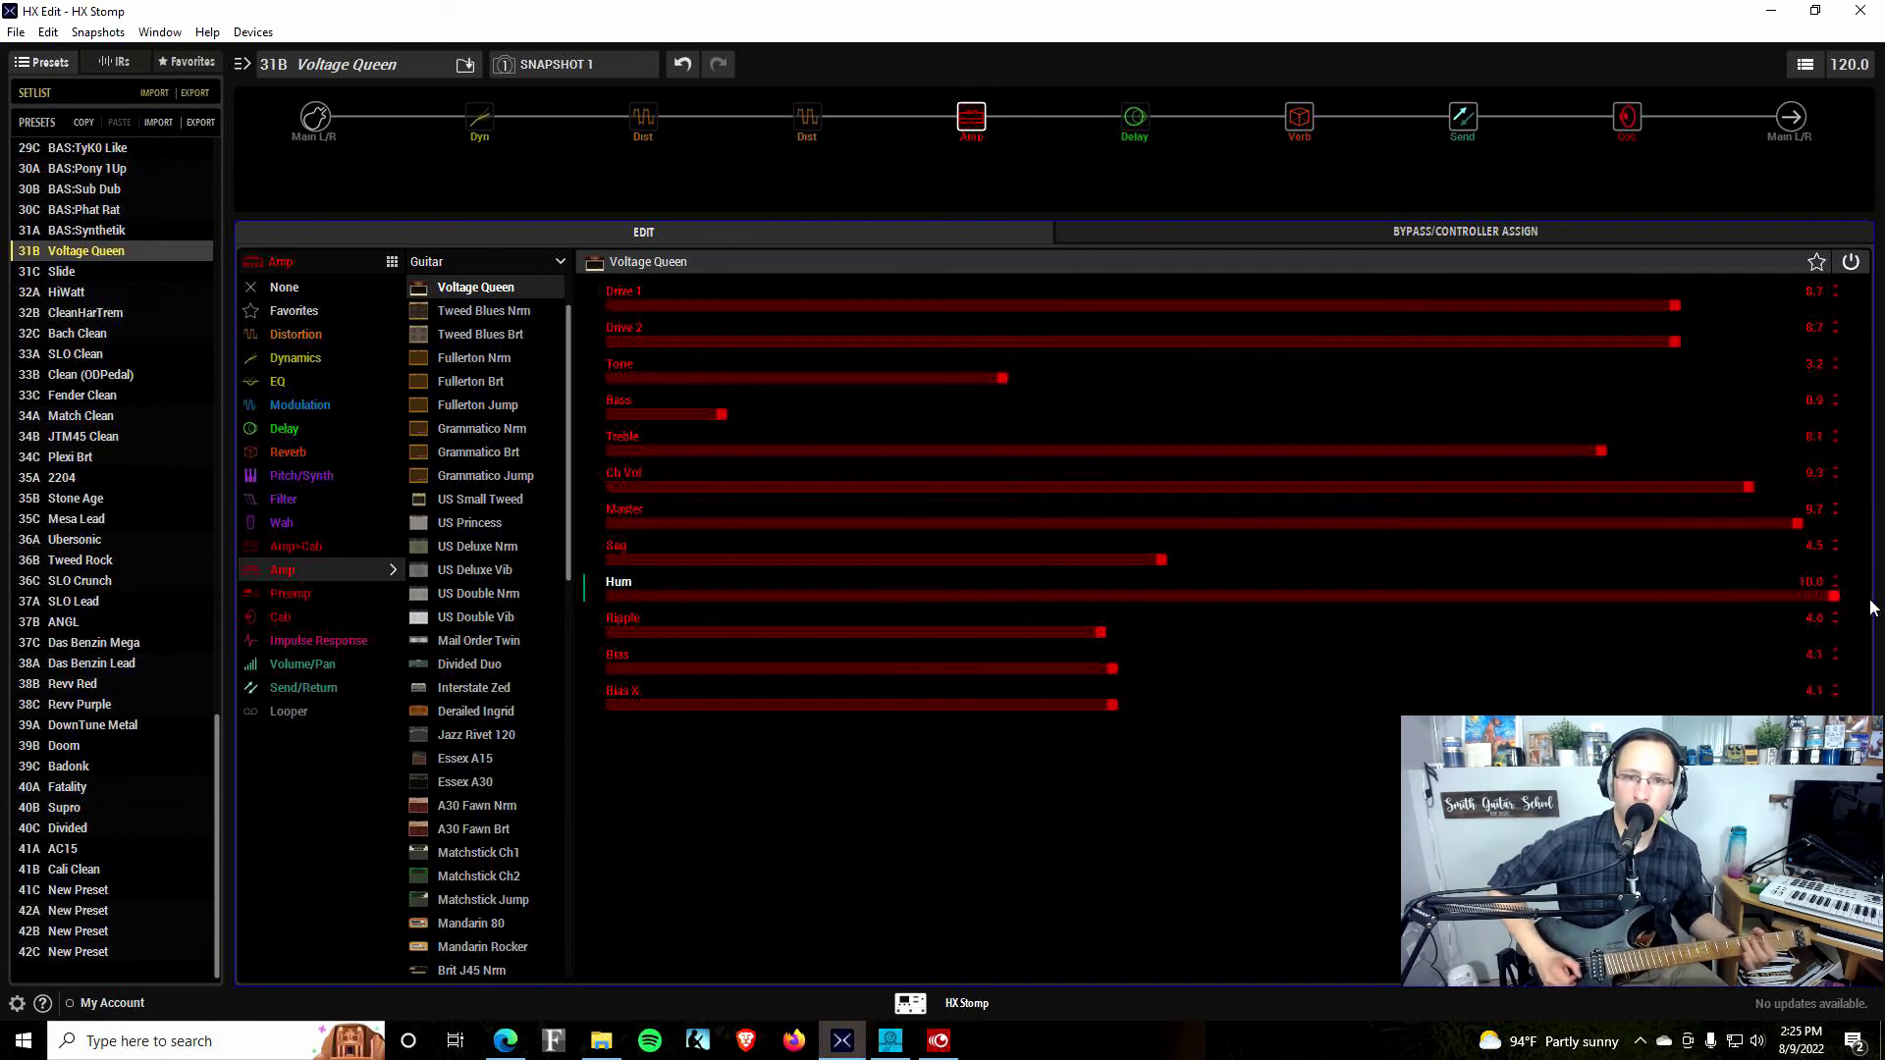
pyautogui.moveTo(802, 108)
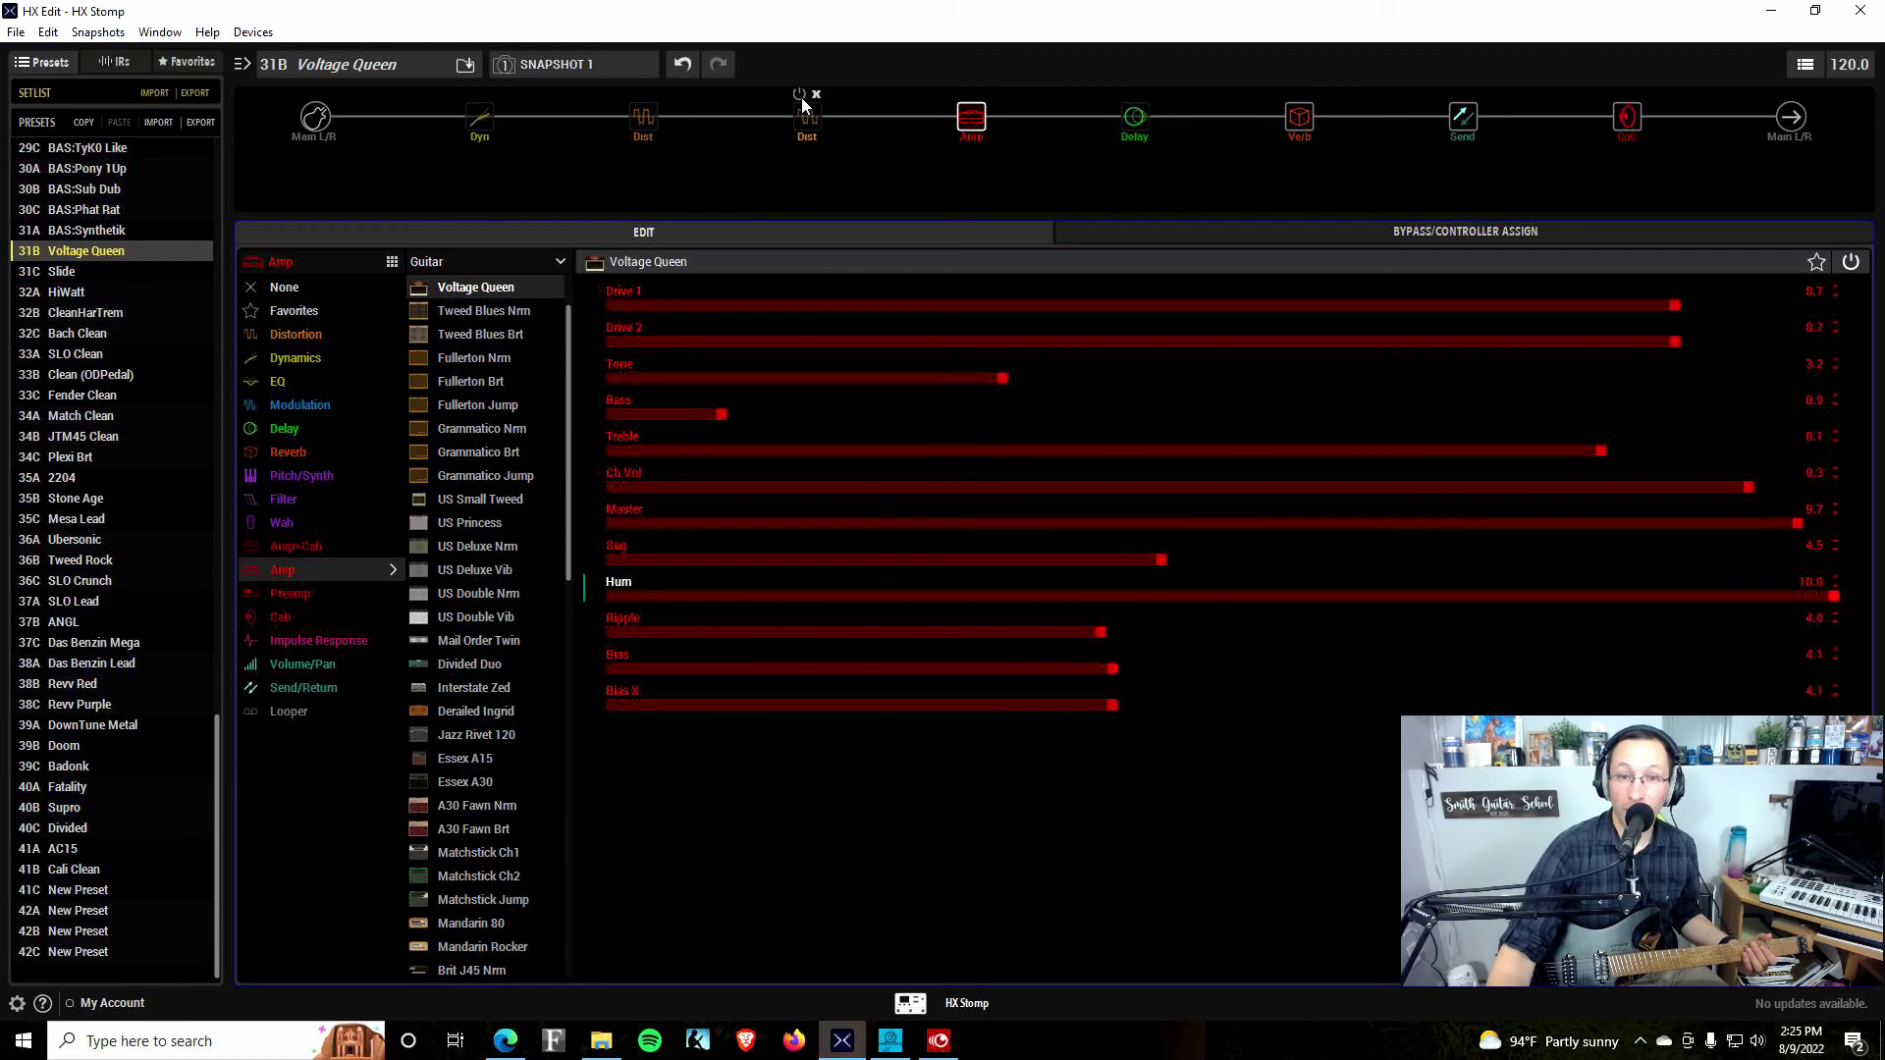
pyautogui.click(801, 99)
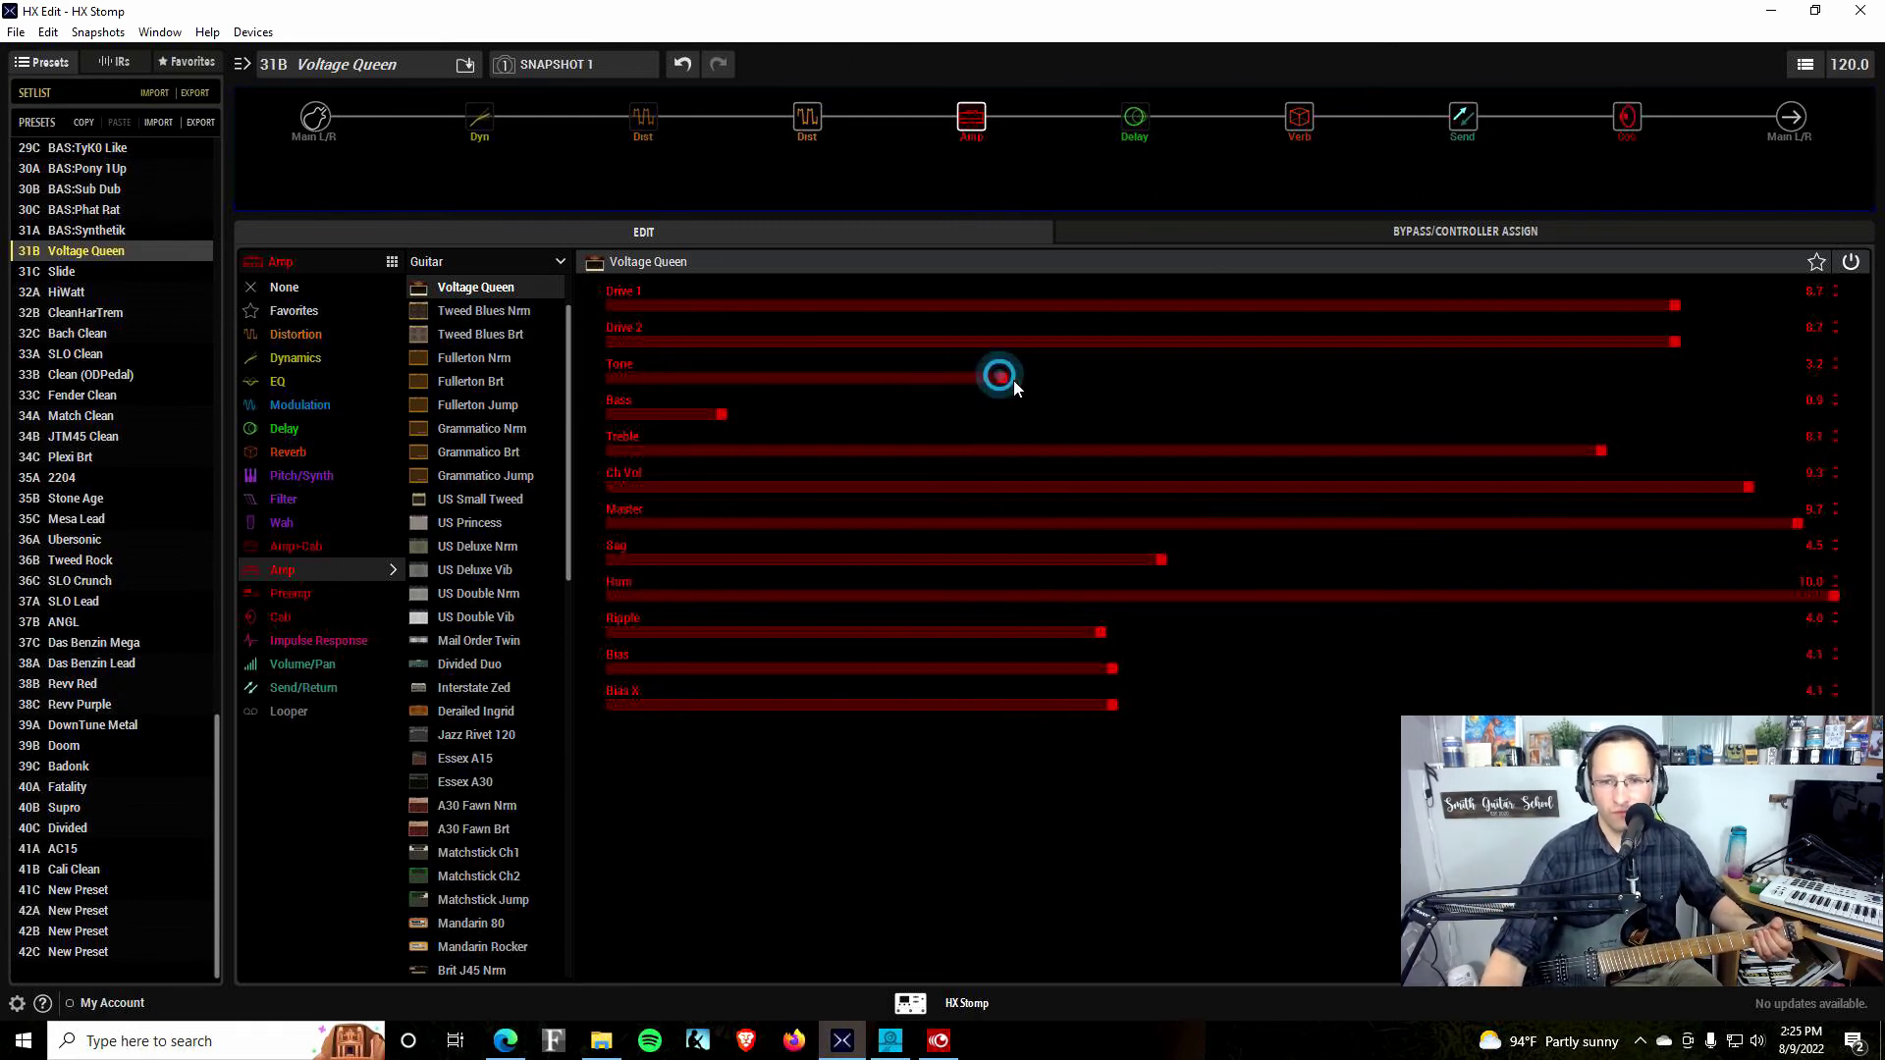
# Set Tone to 3.8, try Bass up to 9.5, then cut Hum to 0.5 and Bass to 0.4
pyautogui.scroll(6, 1030, 383)
pyautogui.moveTo(780, 420); pyautogui.dragTo(1426, 417)
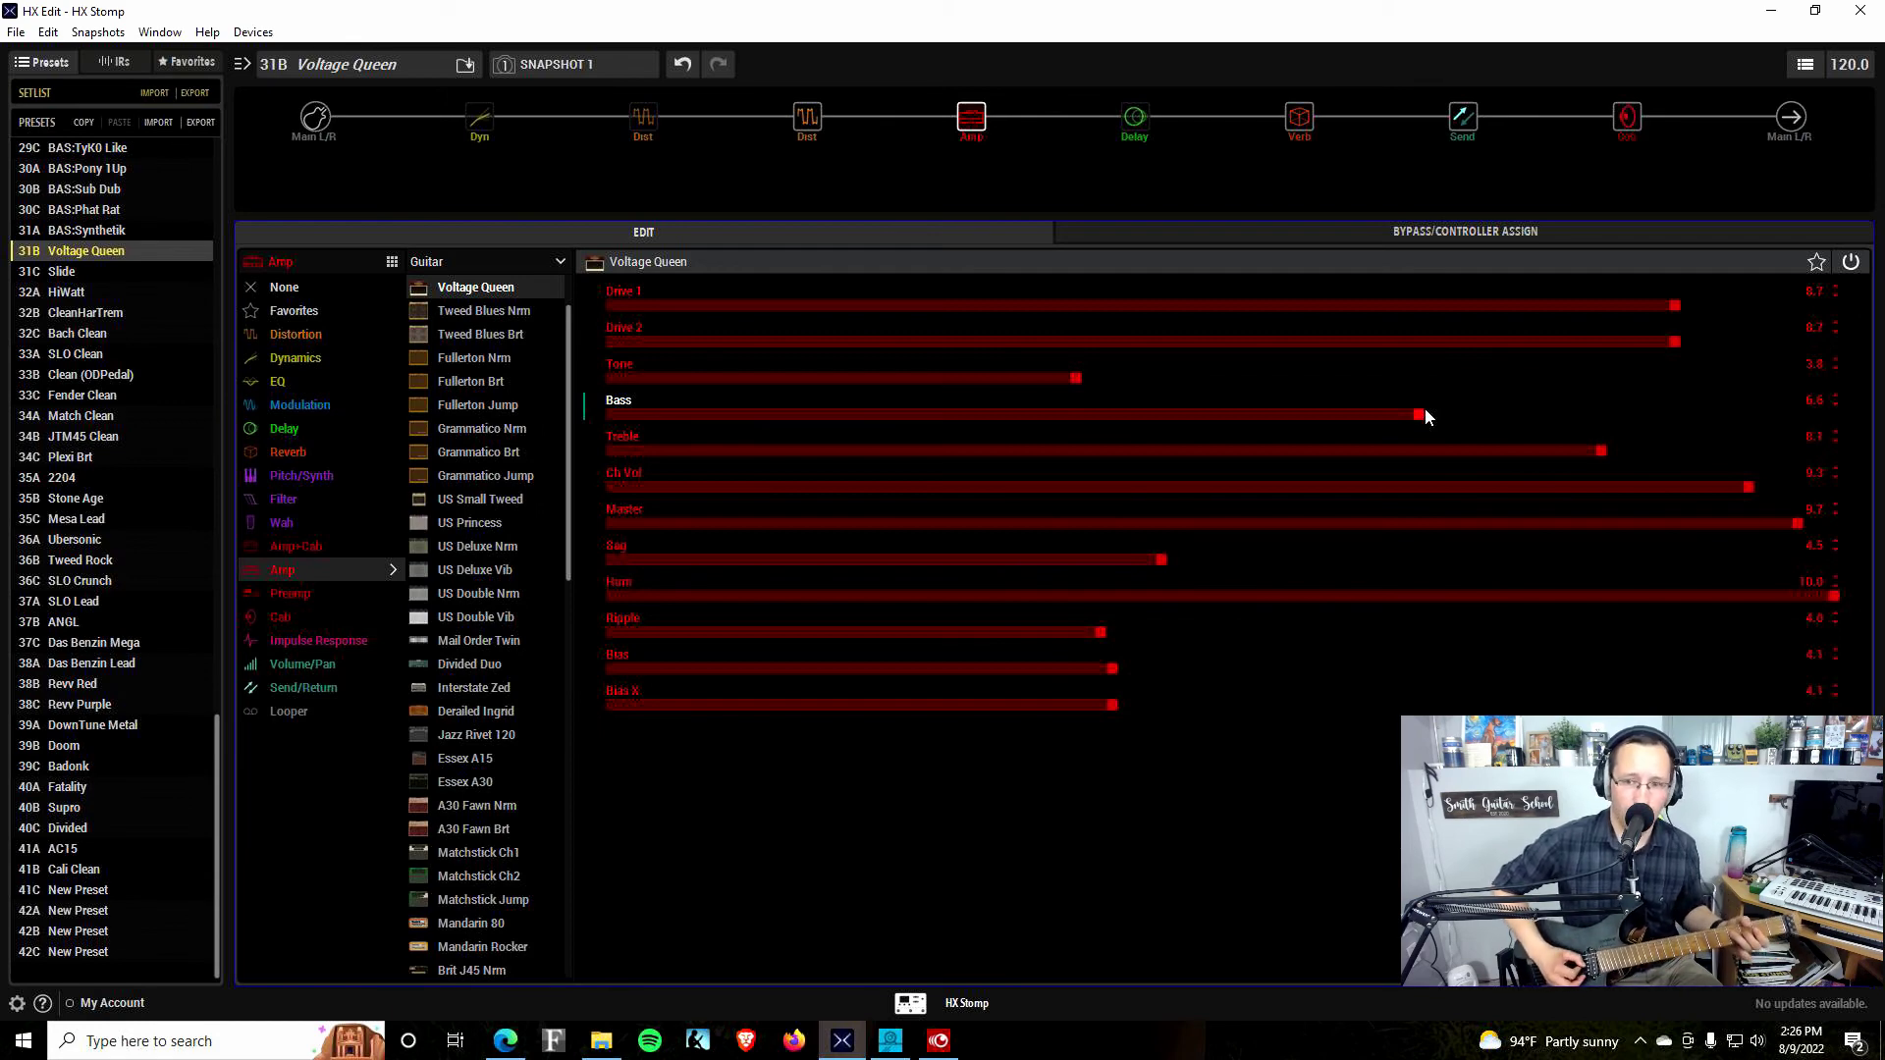
pyautogui.moveTo(1421, 416); pyautogui.dragTo(1775, 422)
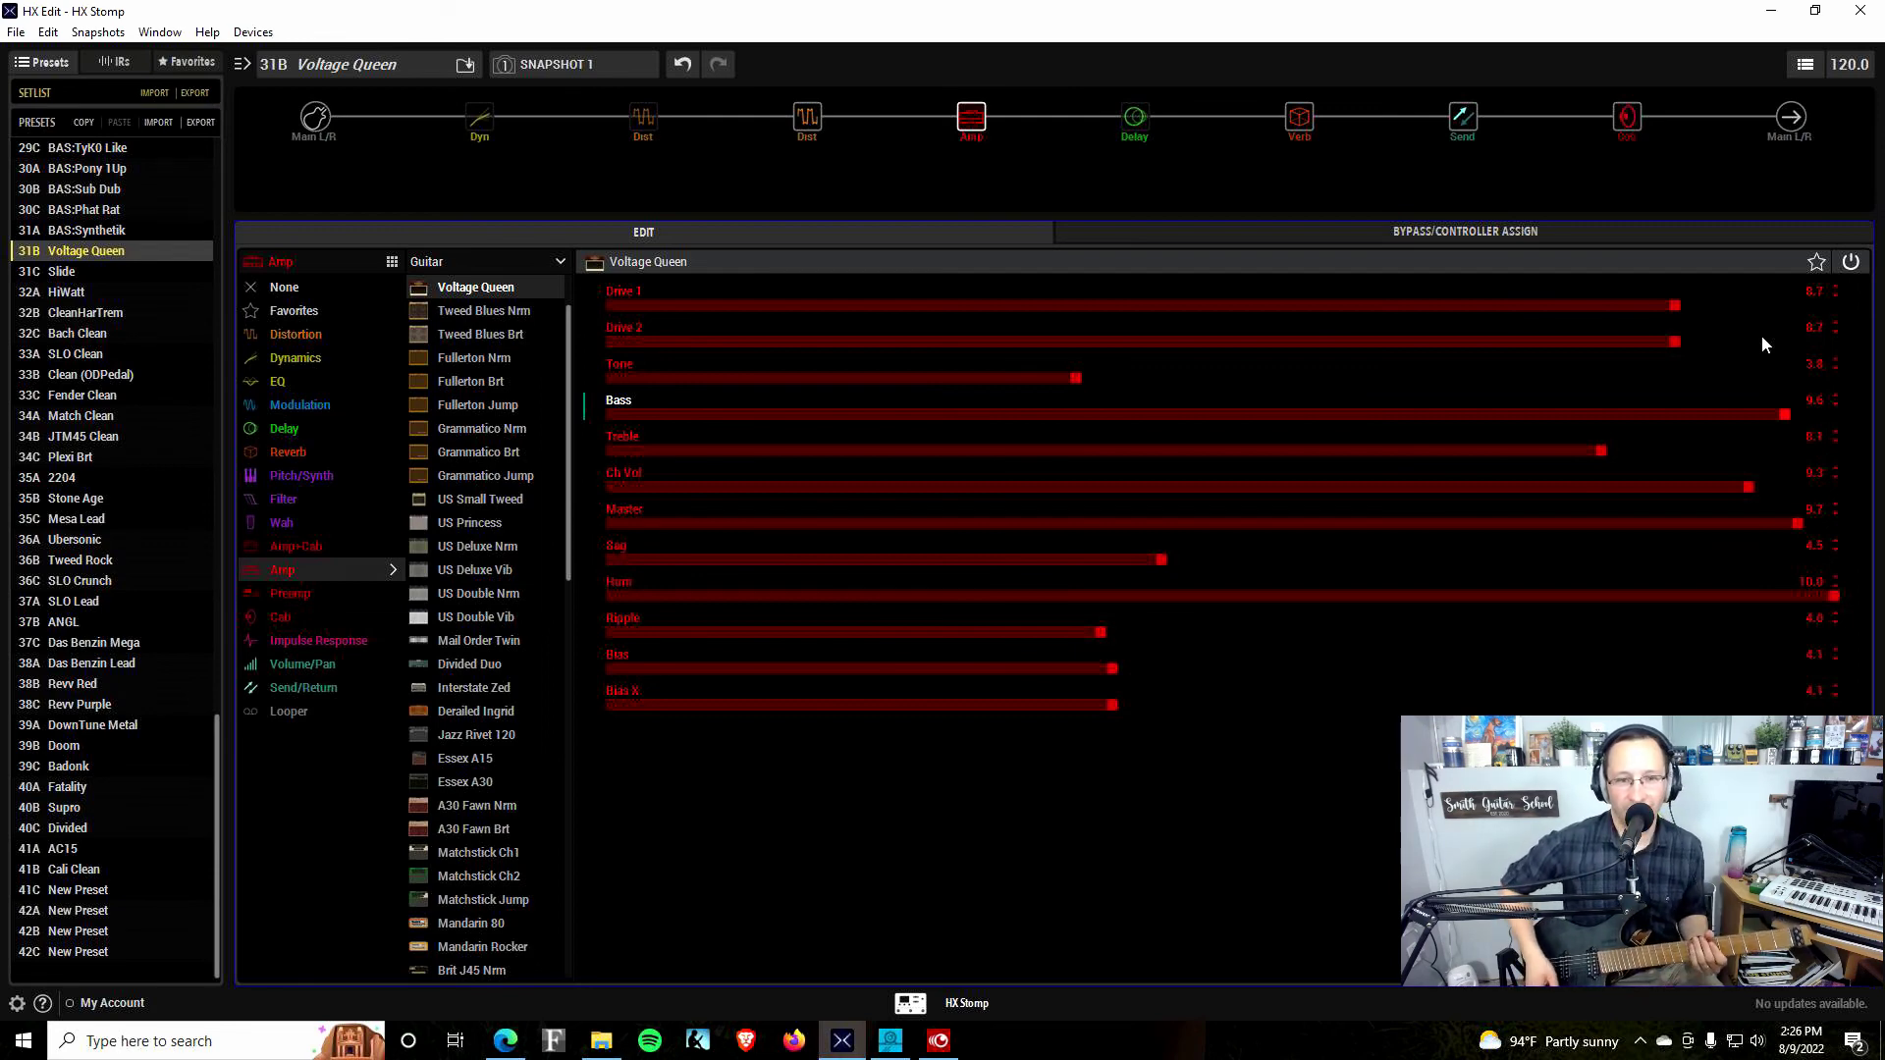
pyautogui.click(672, 596)
pyautogui.click(661, 413)
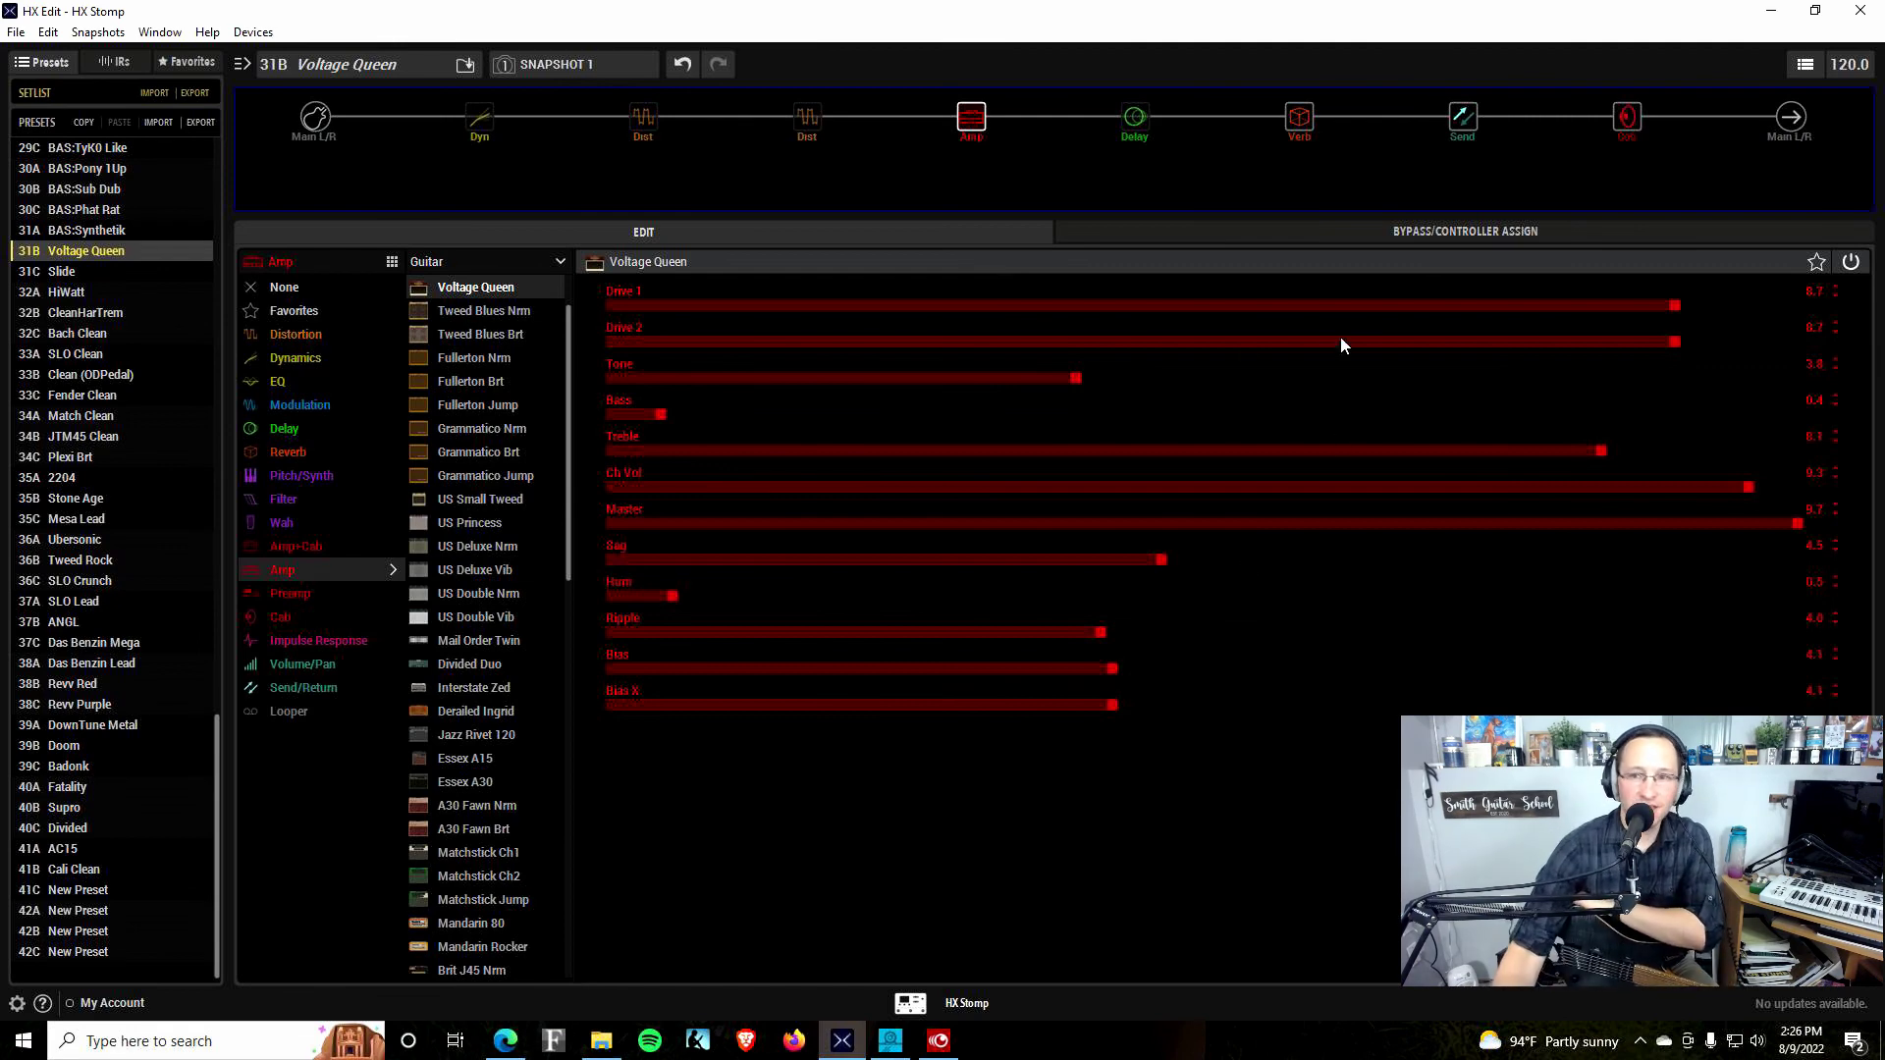
# On the 1x12 US Deluxe cab, try 57 Dynamic, 409 Dynamic, 160 and 121 Ribbon mics, ending on 87 Cond
pyautogui.click(1627, 116)
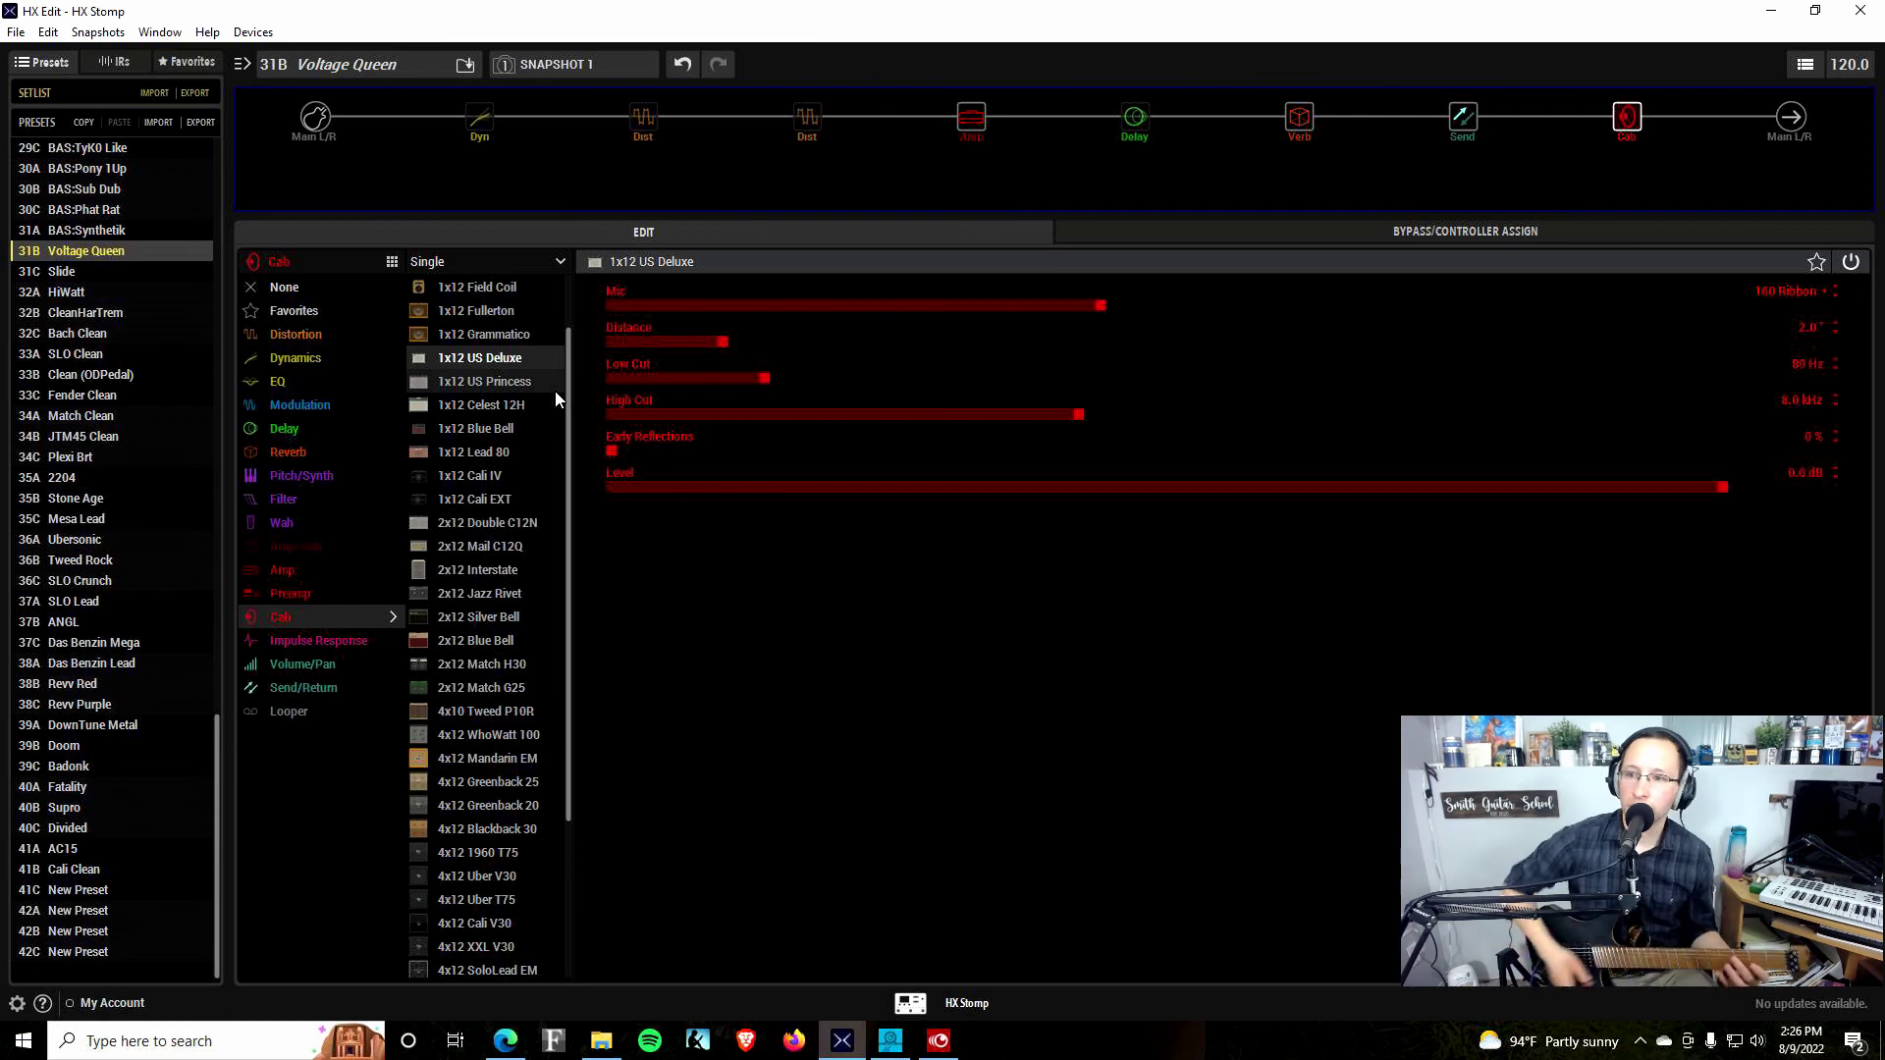
pyautogui.click(629, 308)
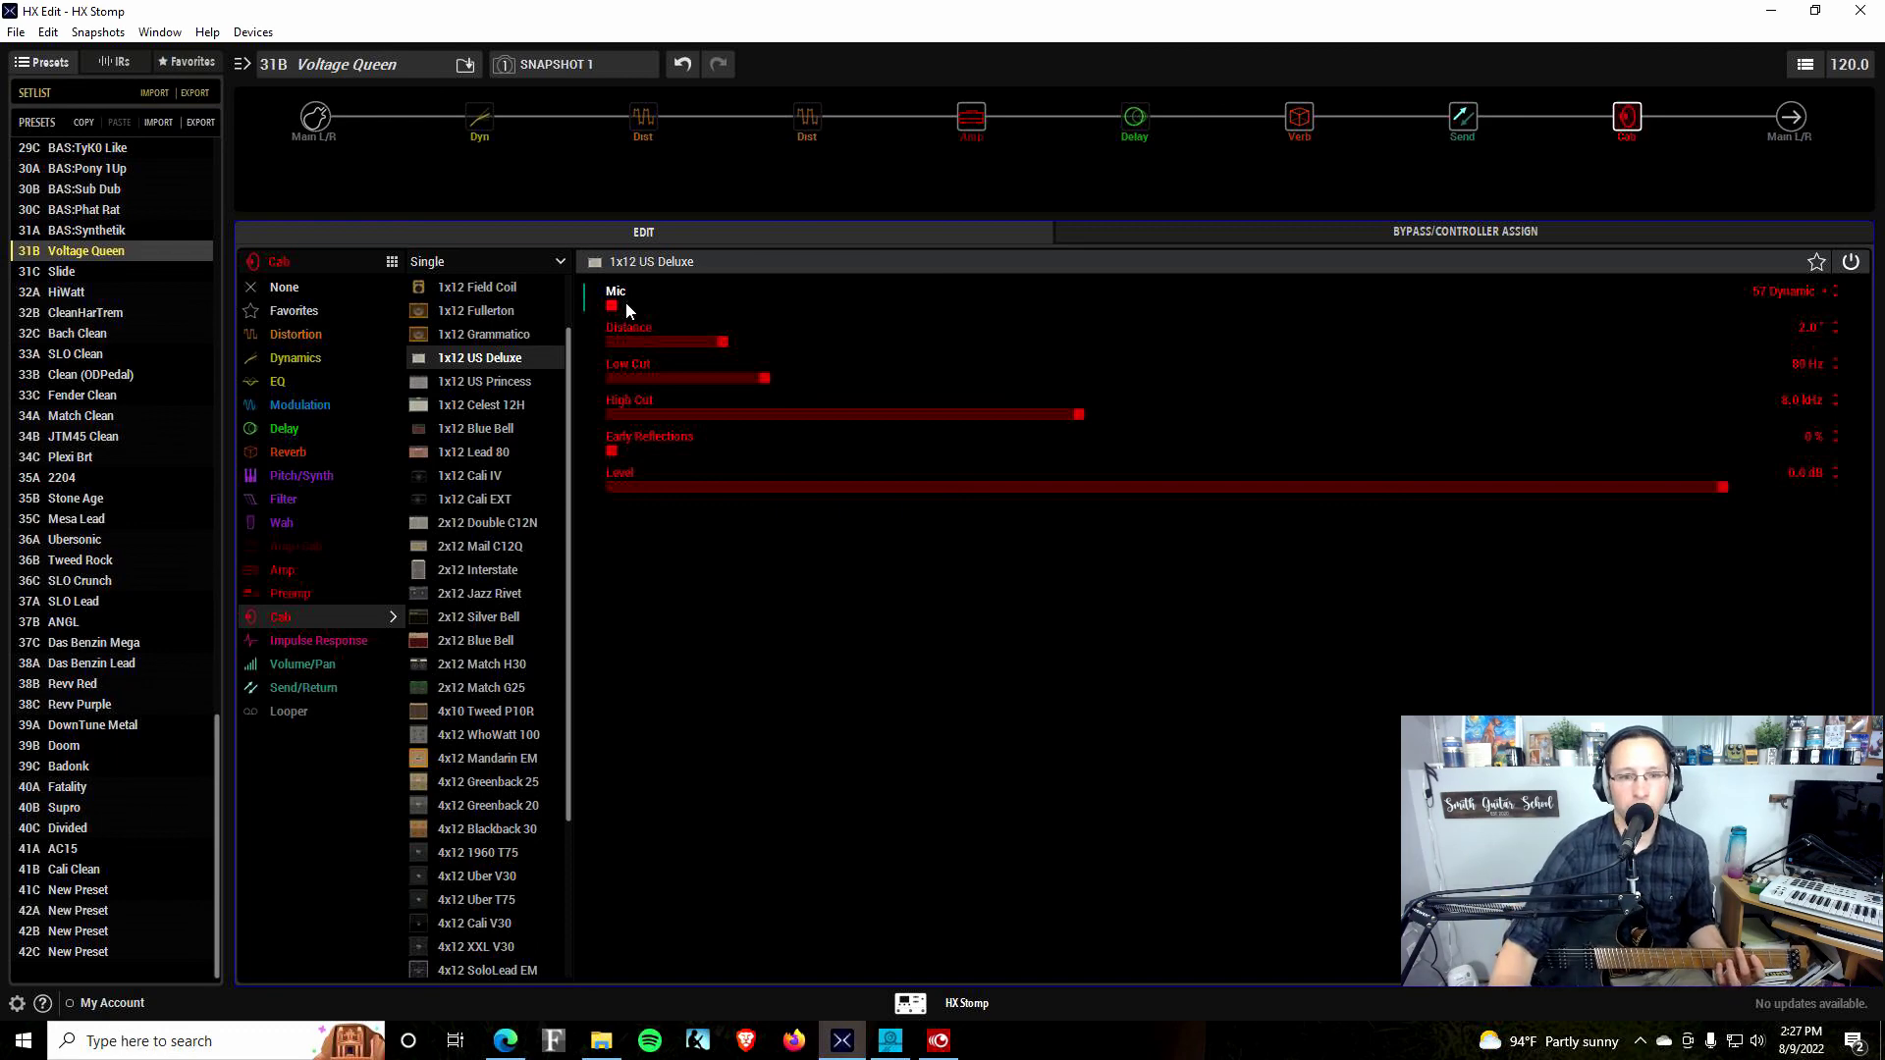
pyautogui.click(656, 307)
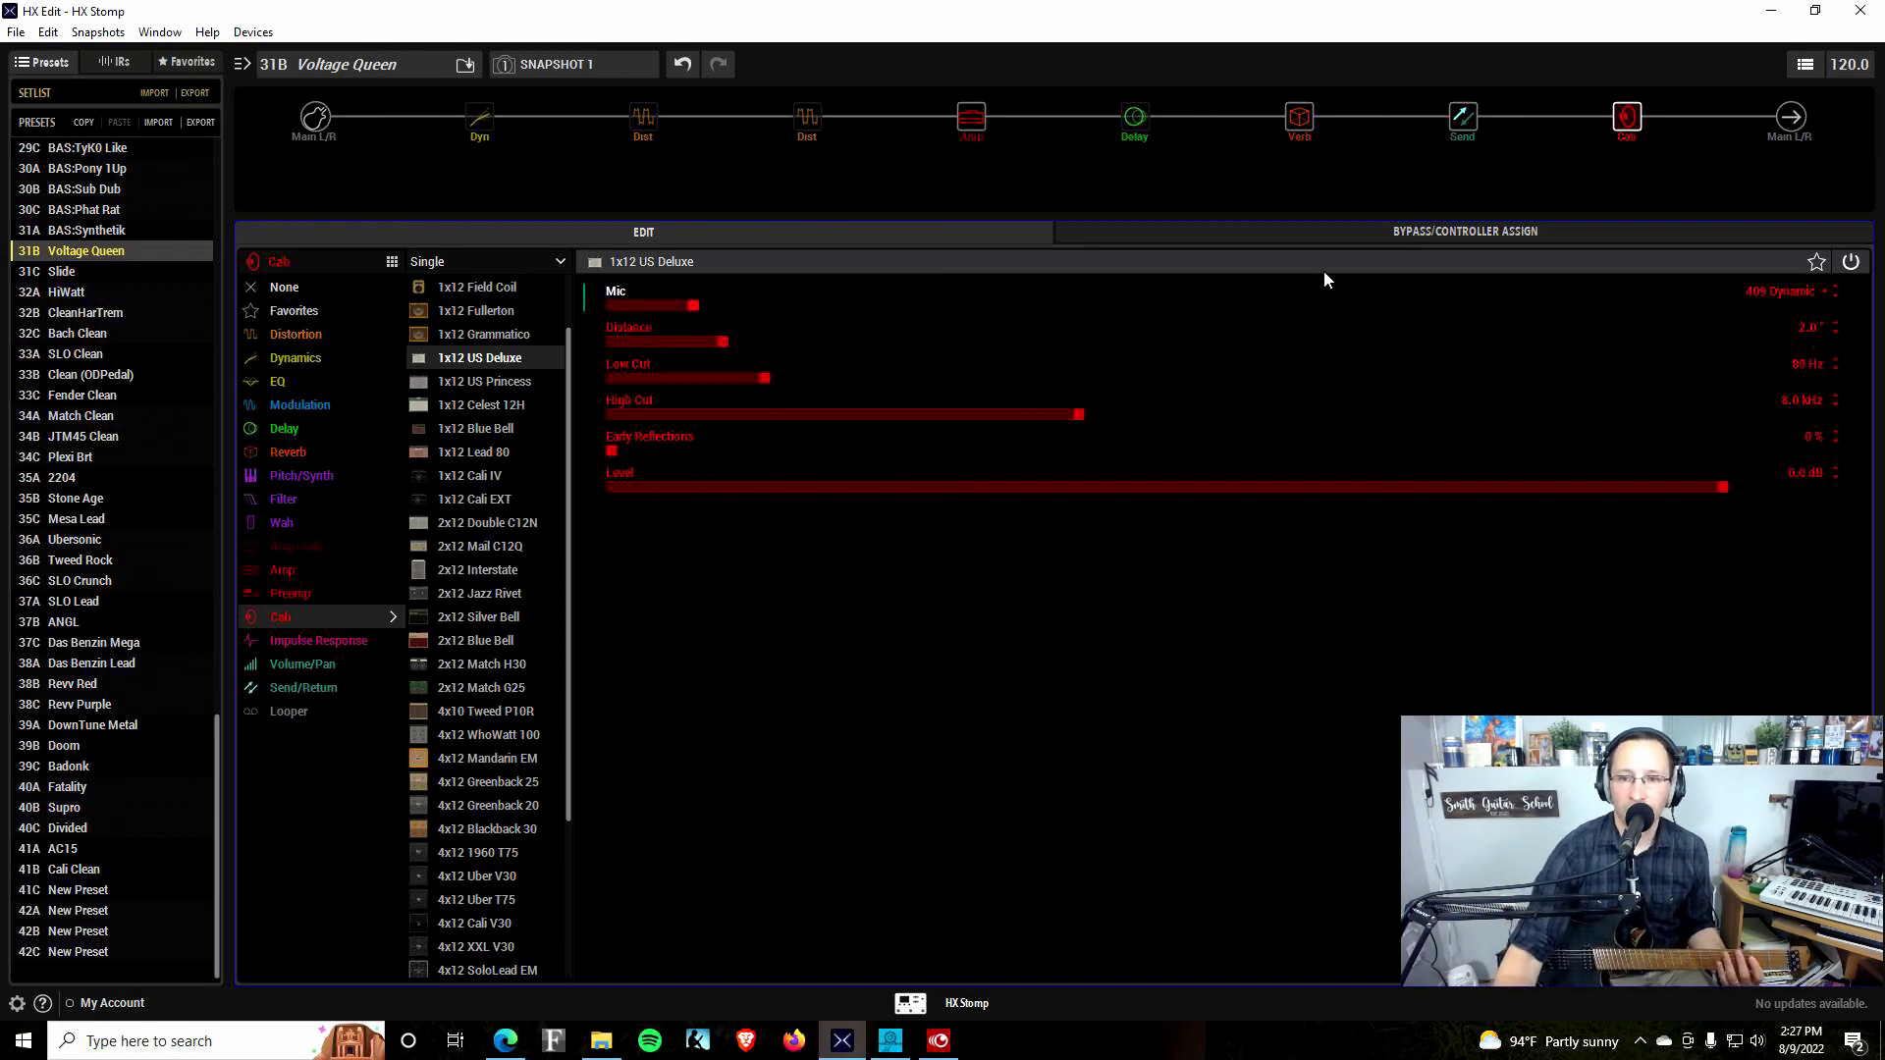
pyautogui.moveTo(1351, 304); pyautogui.dragTo(1543, 302)
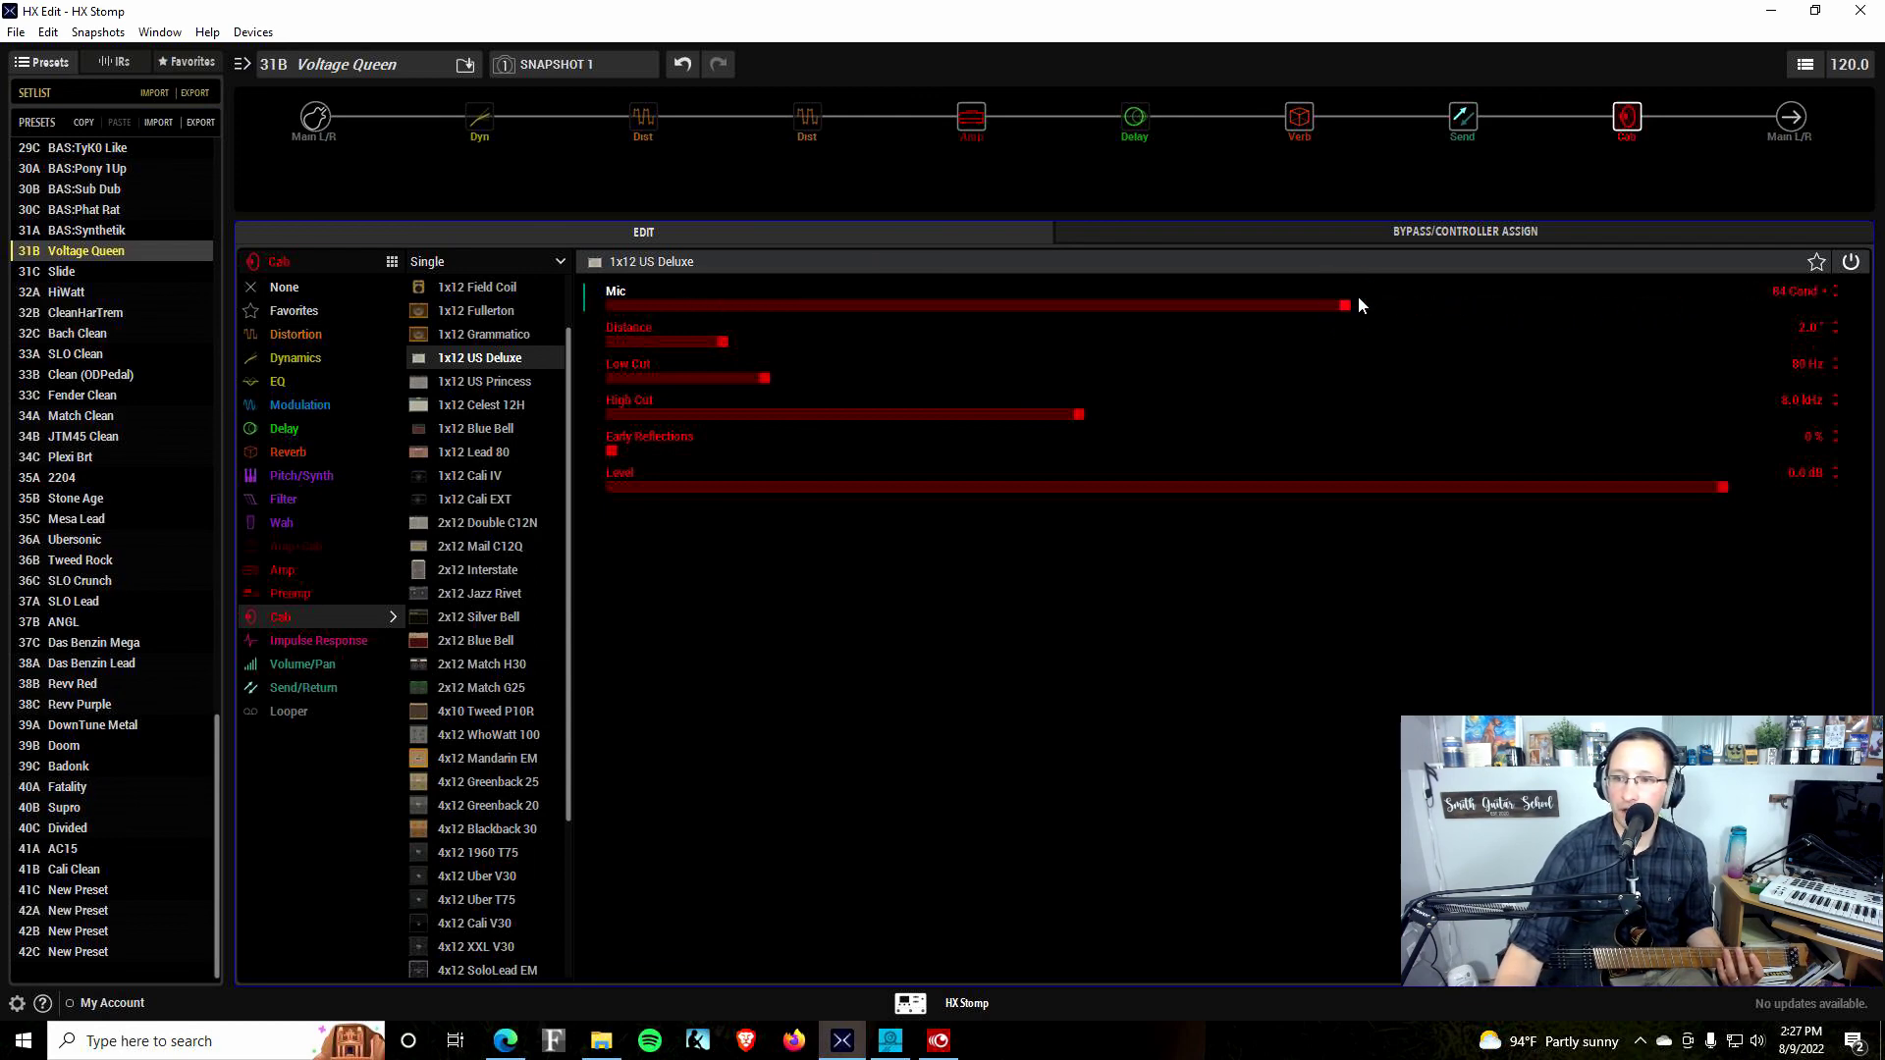
pyautogui.moveTo(1359, 298); pyautogui.dragTo(1097, 294)
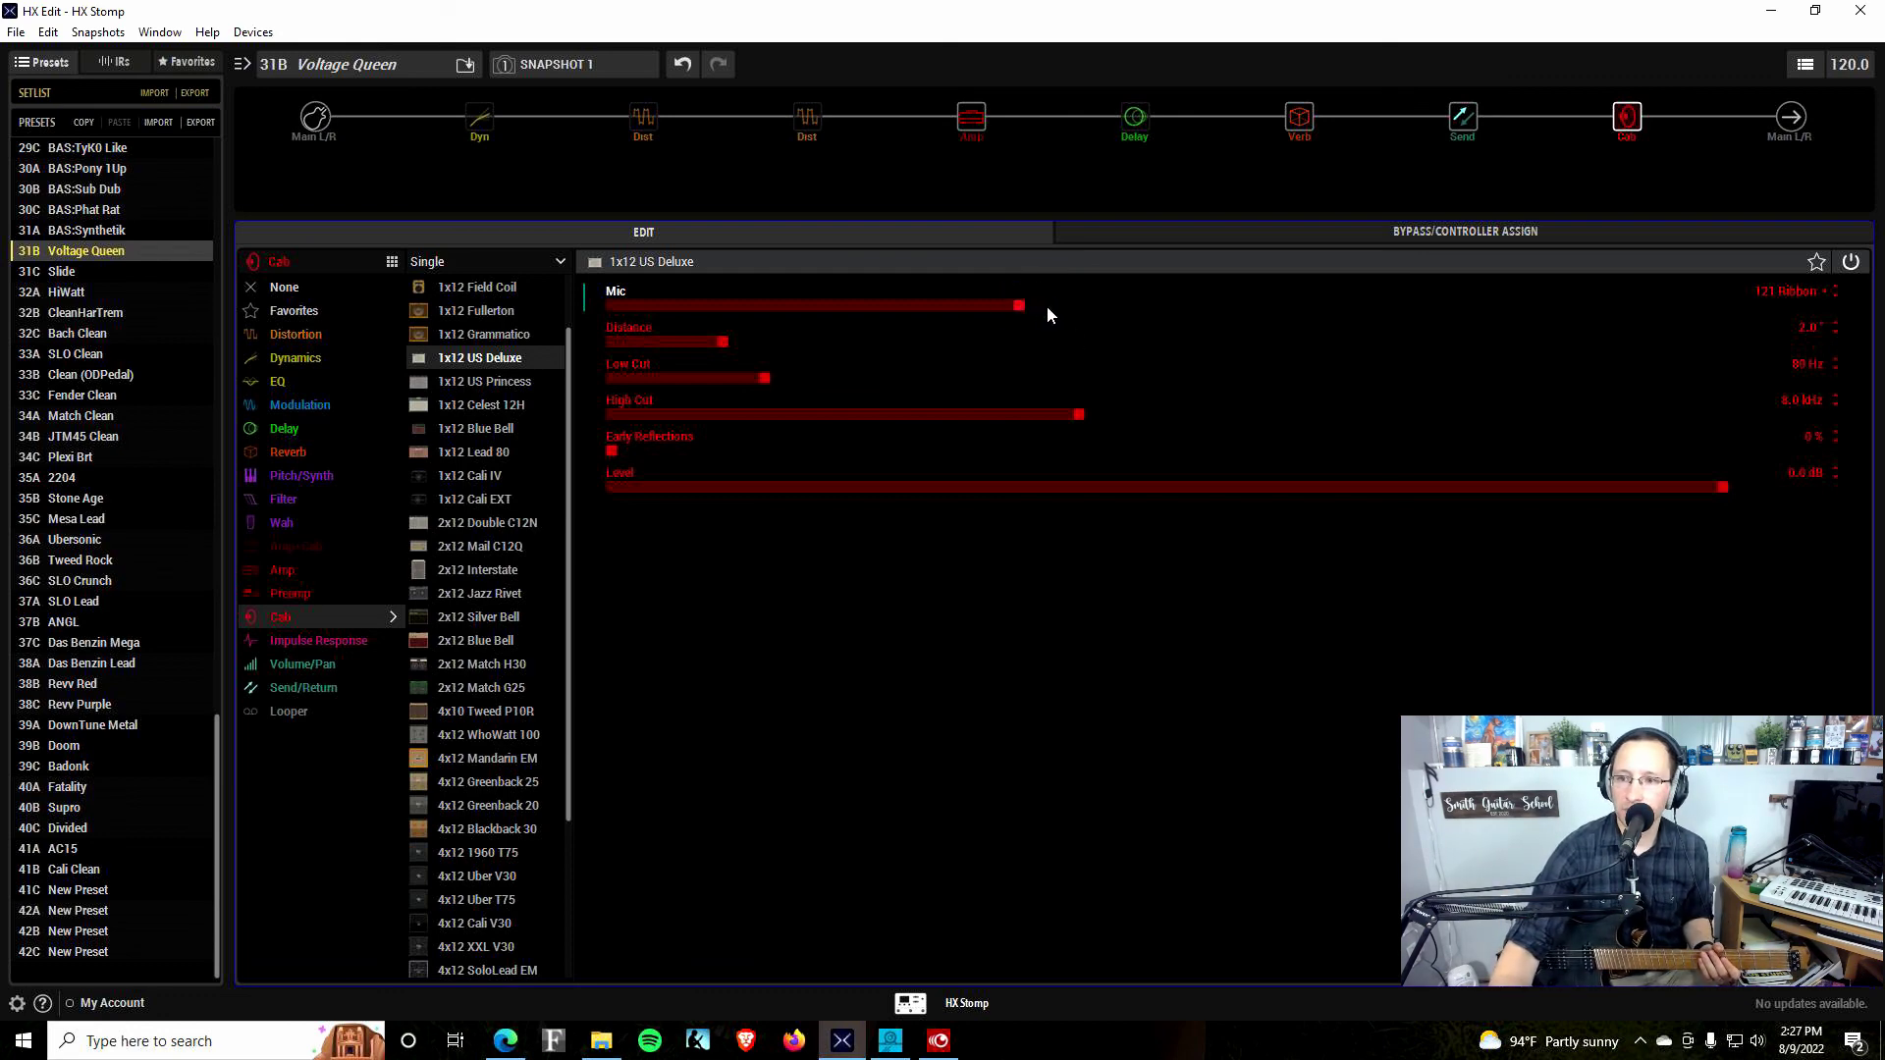
pyautogui.moveTo(1064, 304)
pyautogui.mouseDown()
pyautogui.moveTo(970, 303)
pyautogui.moveTo(1031, 303)
pyautogui.mouseUp()
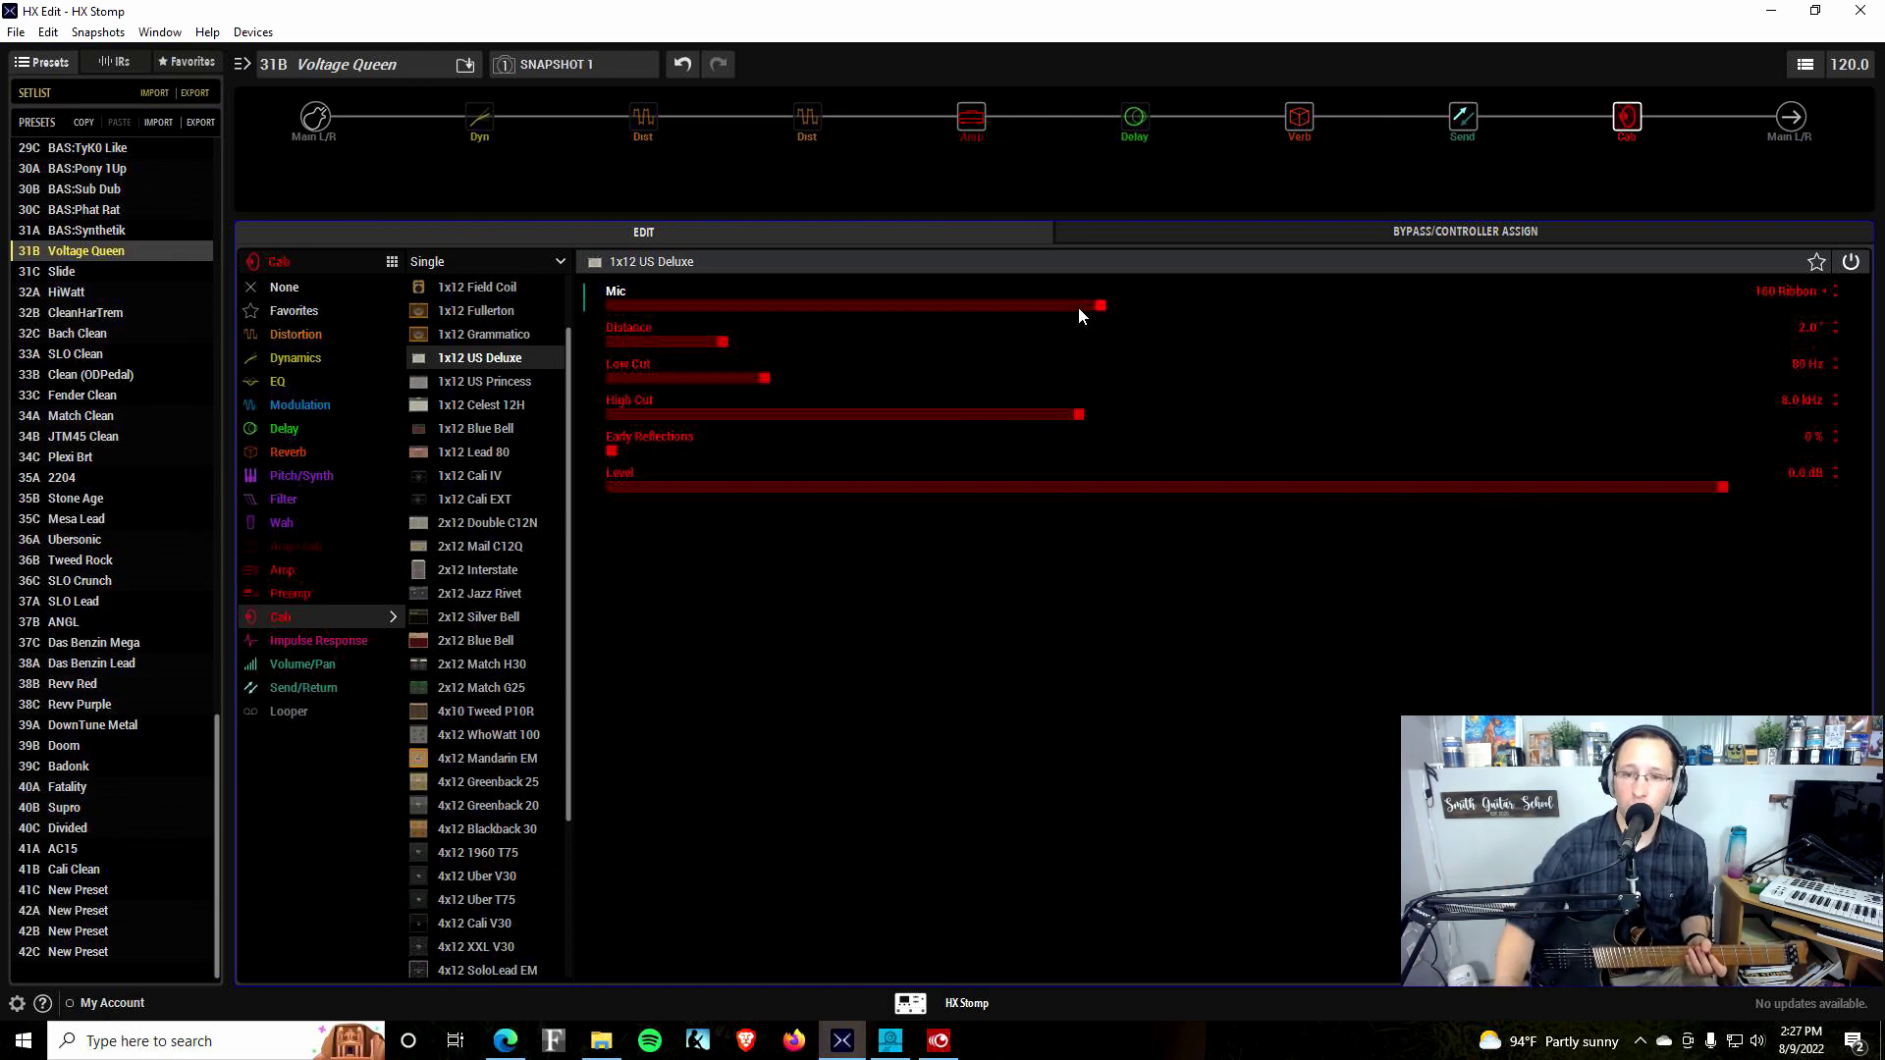
pyautogui.moveTo(1103, 308); pyautogui.dragTo(1332, 315)
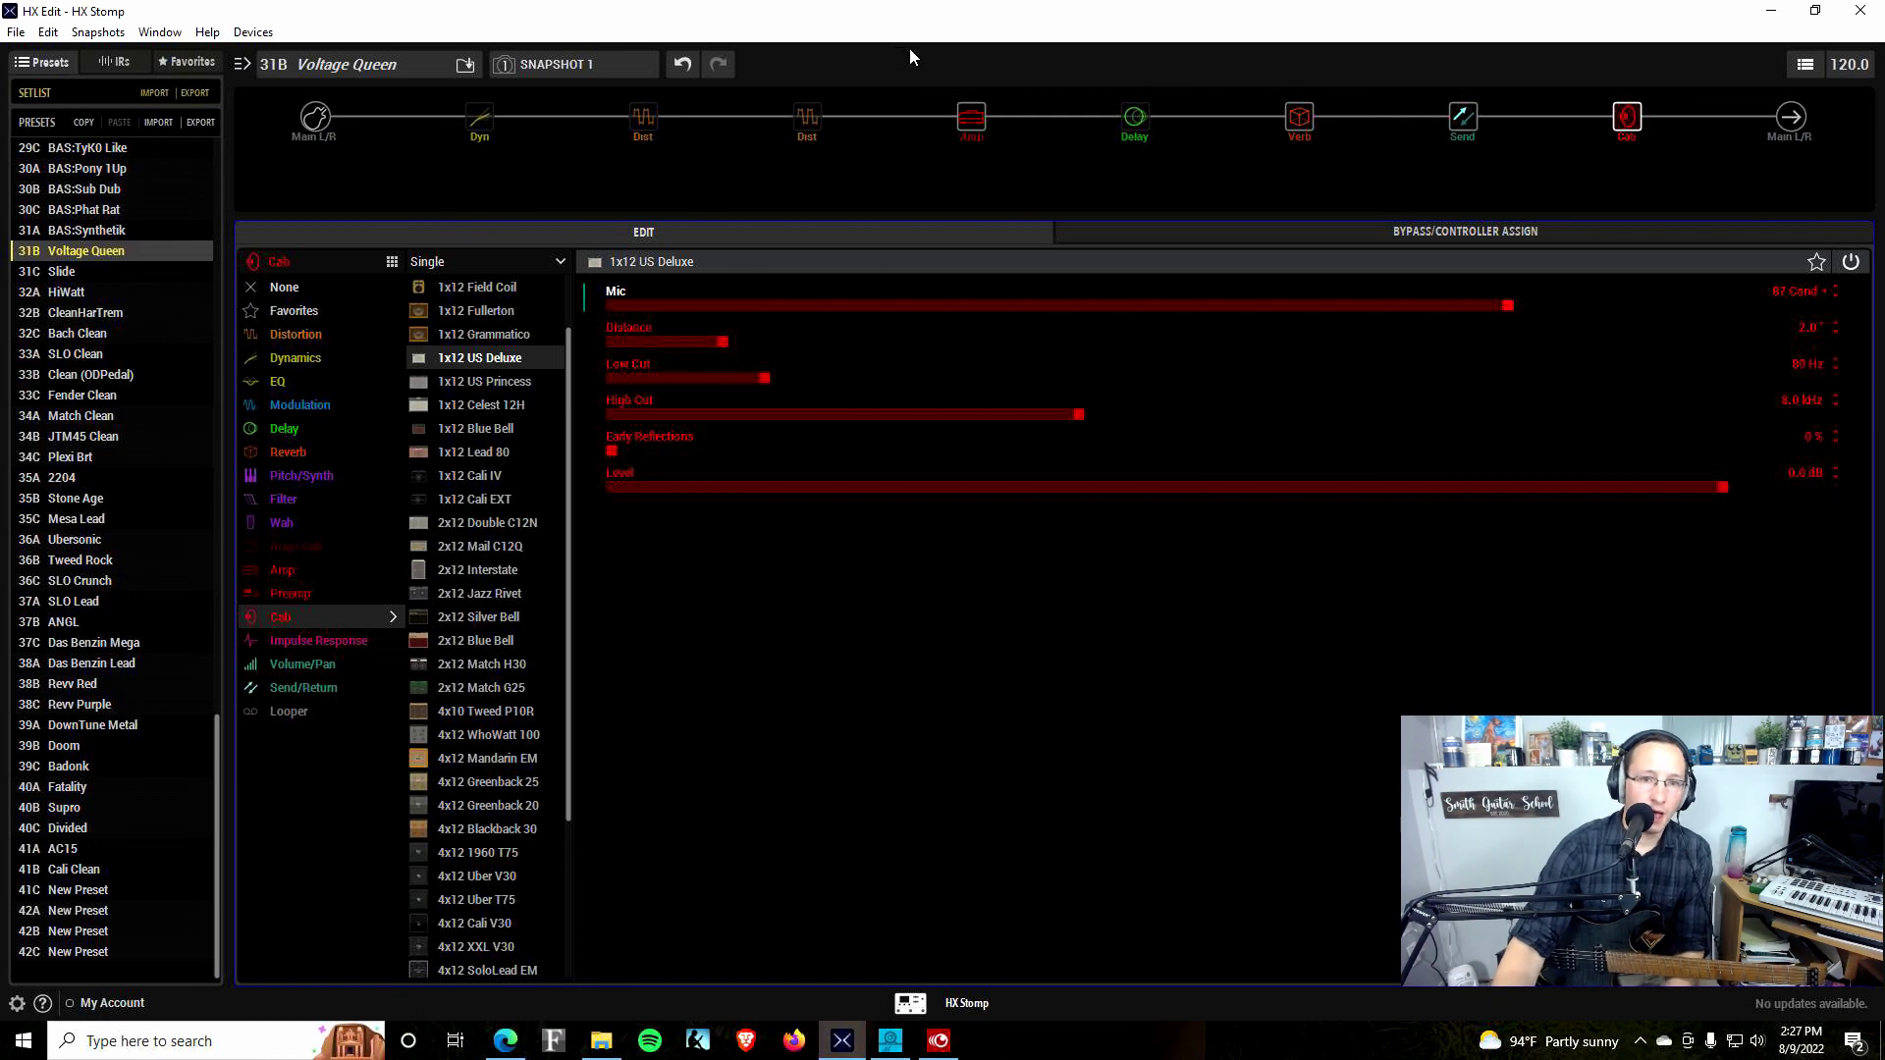
# Glance at the Tone Sovereign drive, then return to the Voltage Queen amp's parameters
pyautogui.click(654, 126)
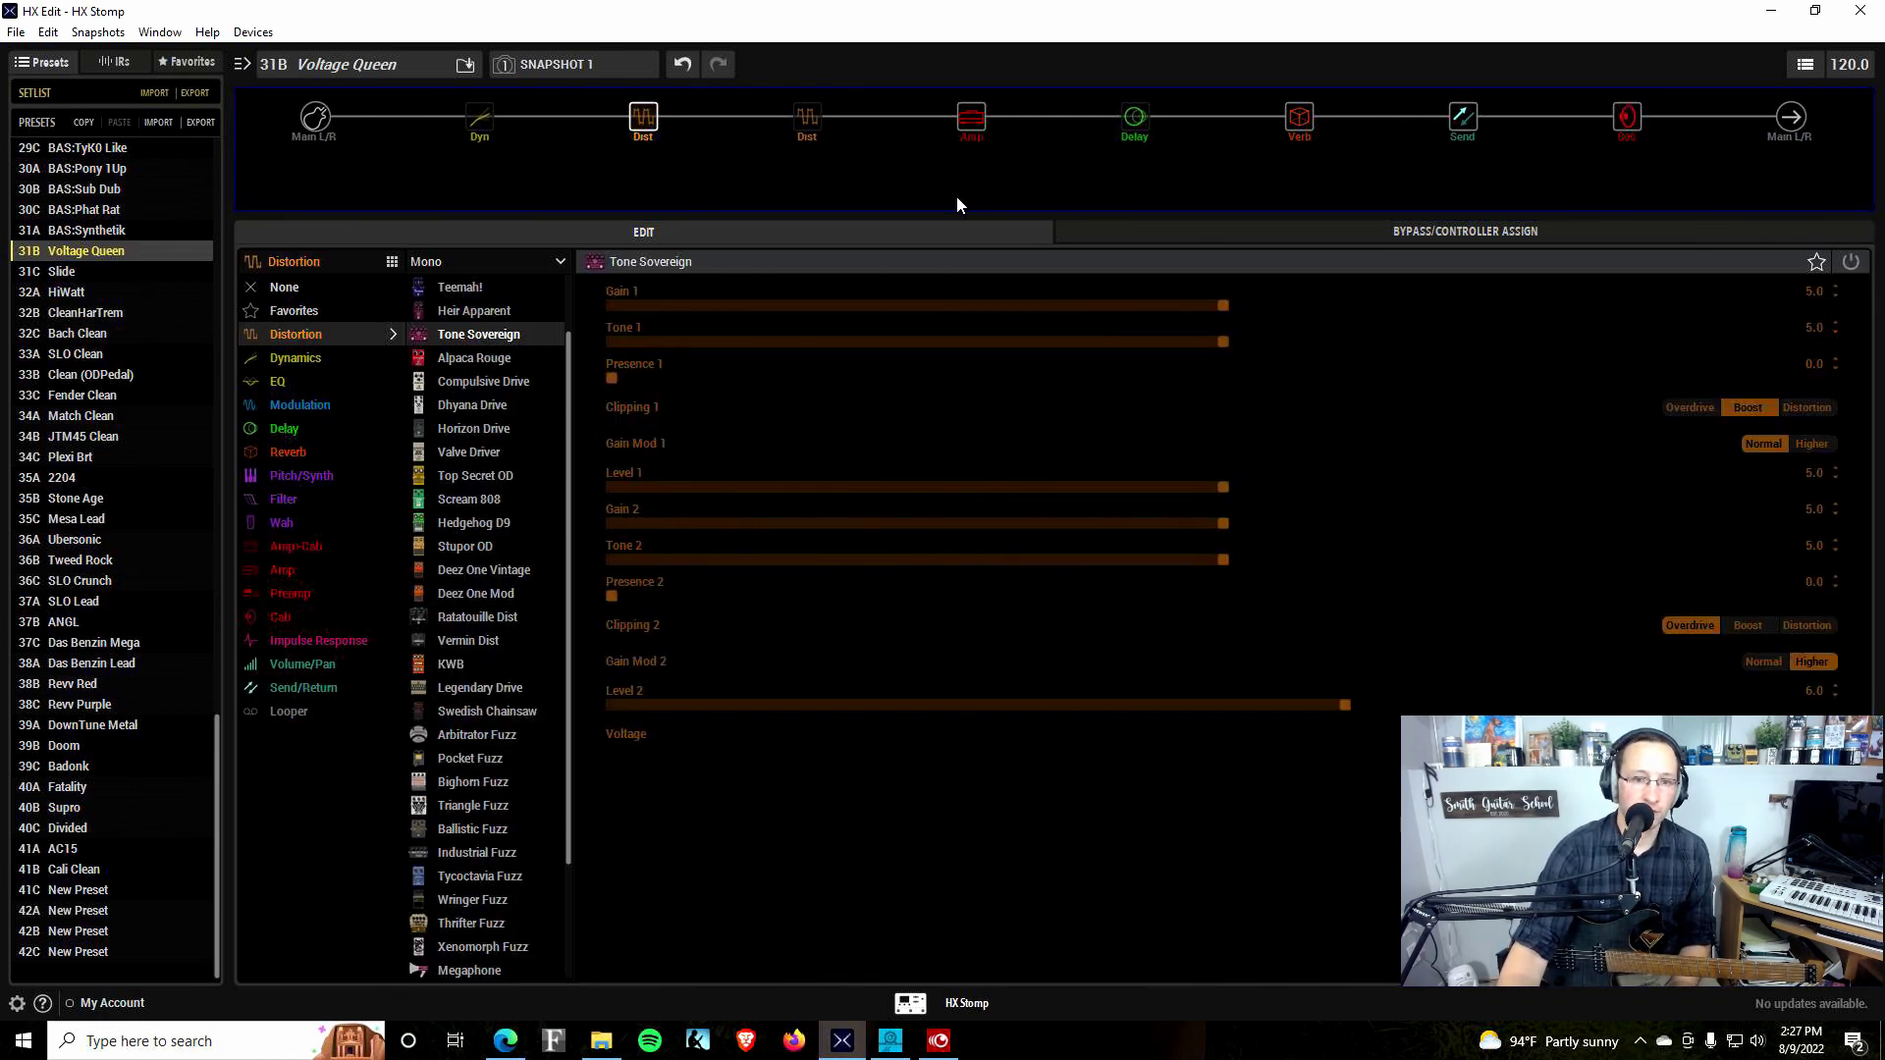
pyautogui.click(982, 120)
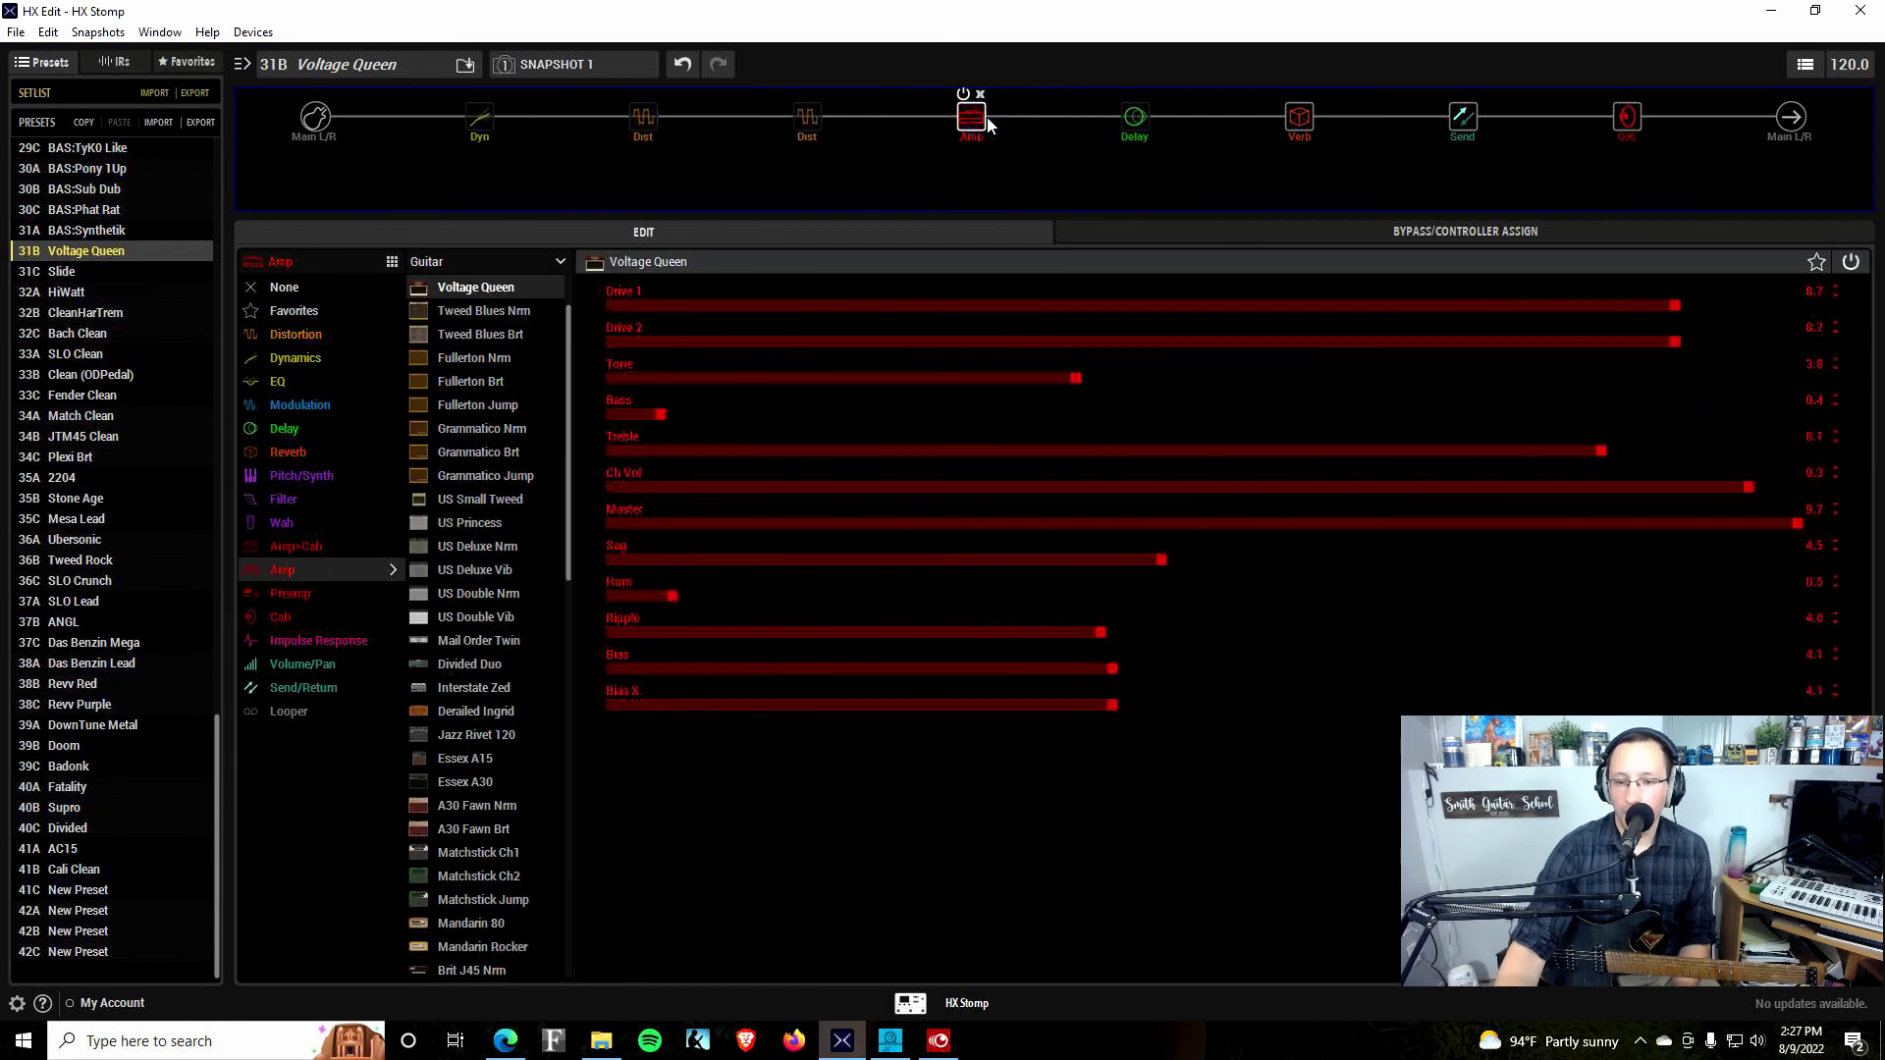